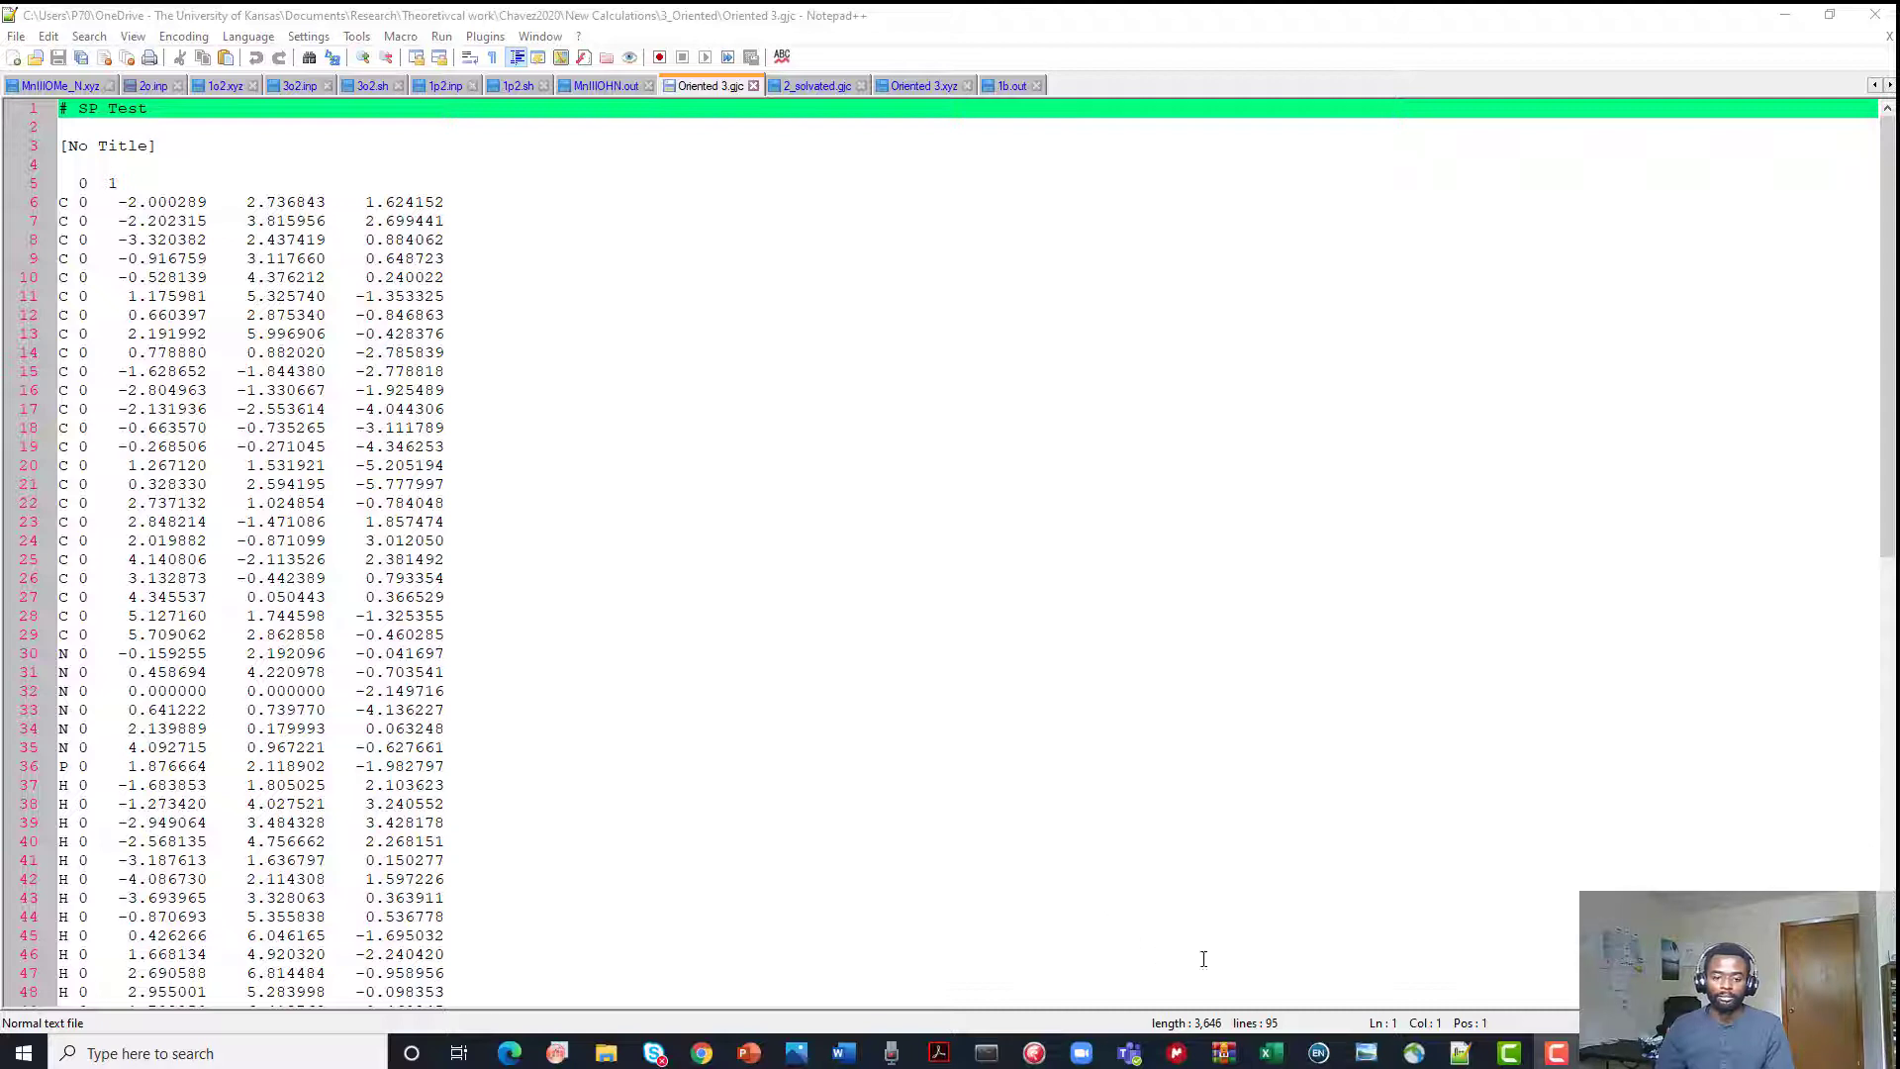
# Launch Chem3D 17.1 by searching for chem3D in the Windows Start search
pyautogui.click(327, 1055)
pyautogui.write('chem3')
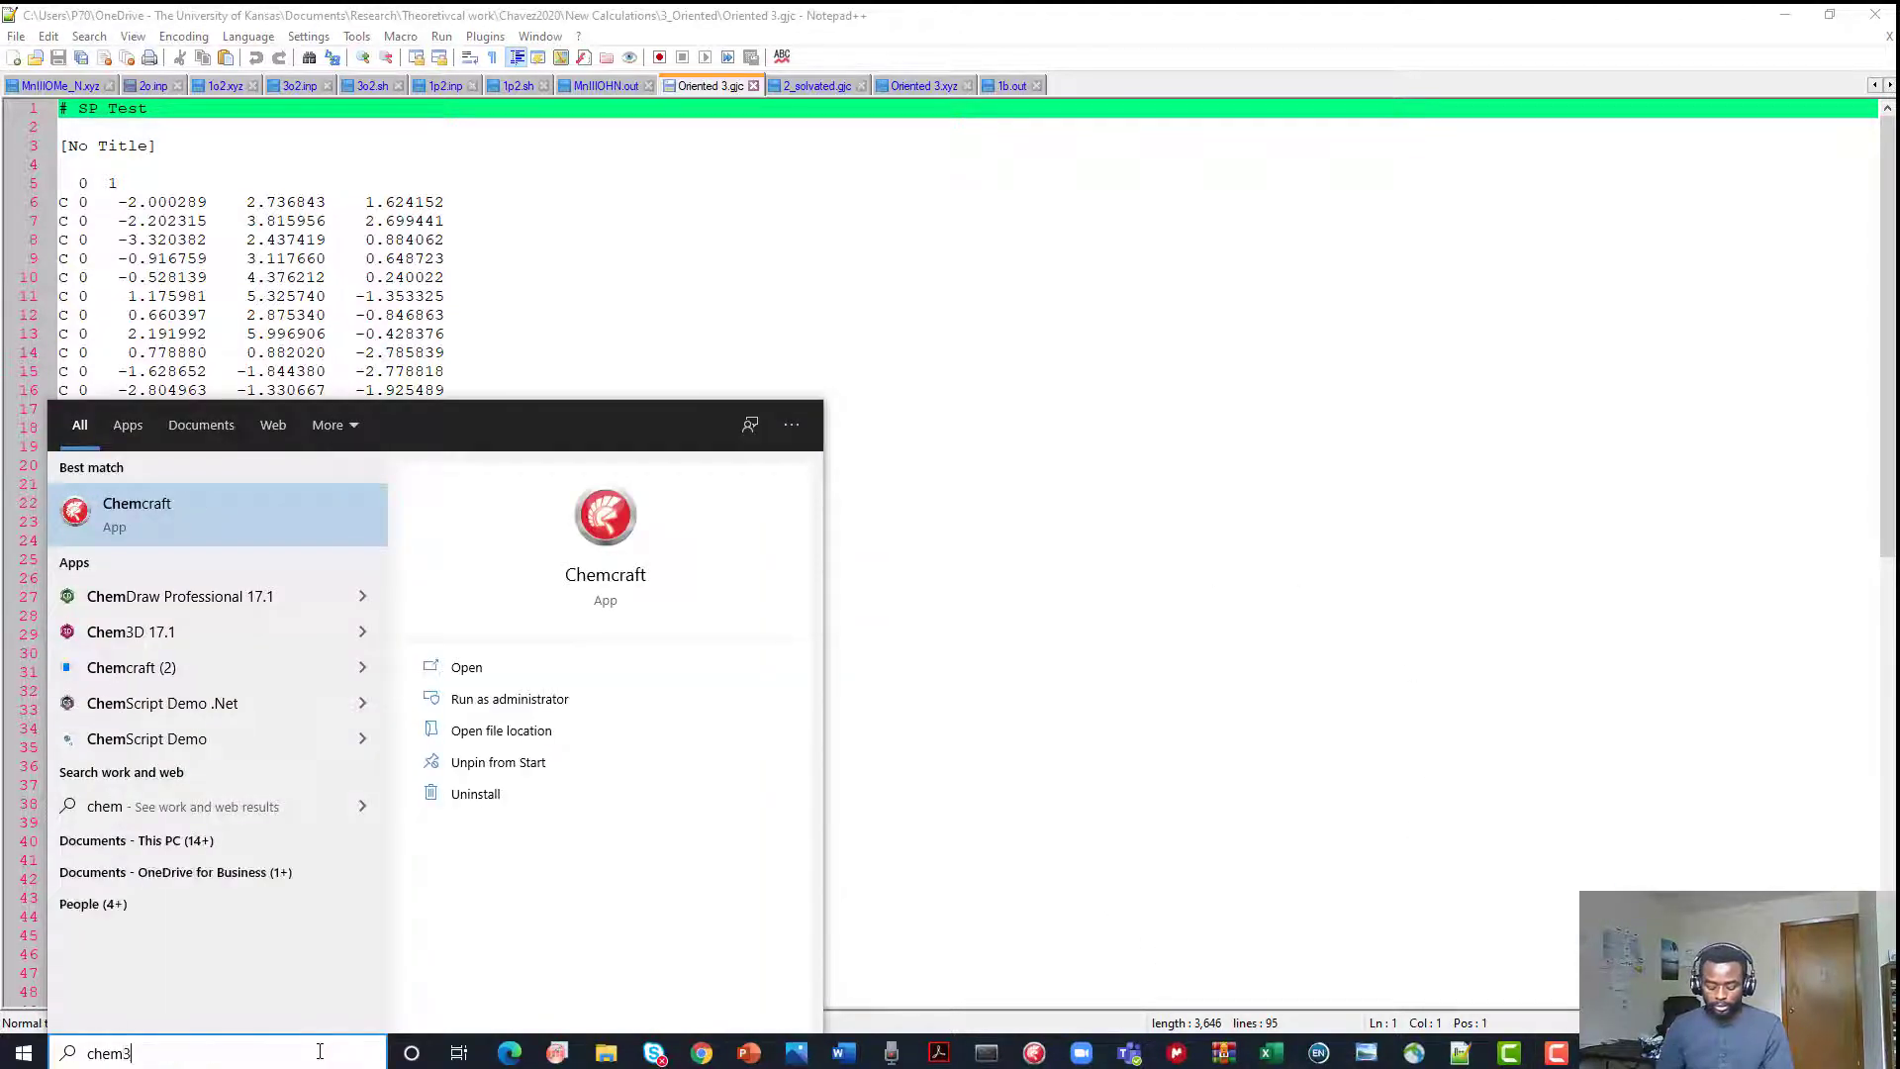
pyautogui.write('D')
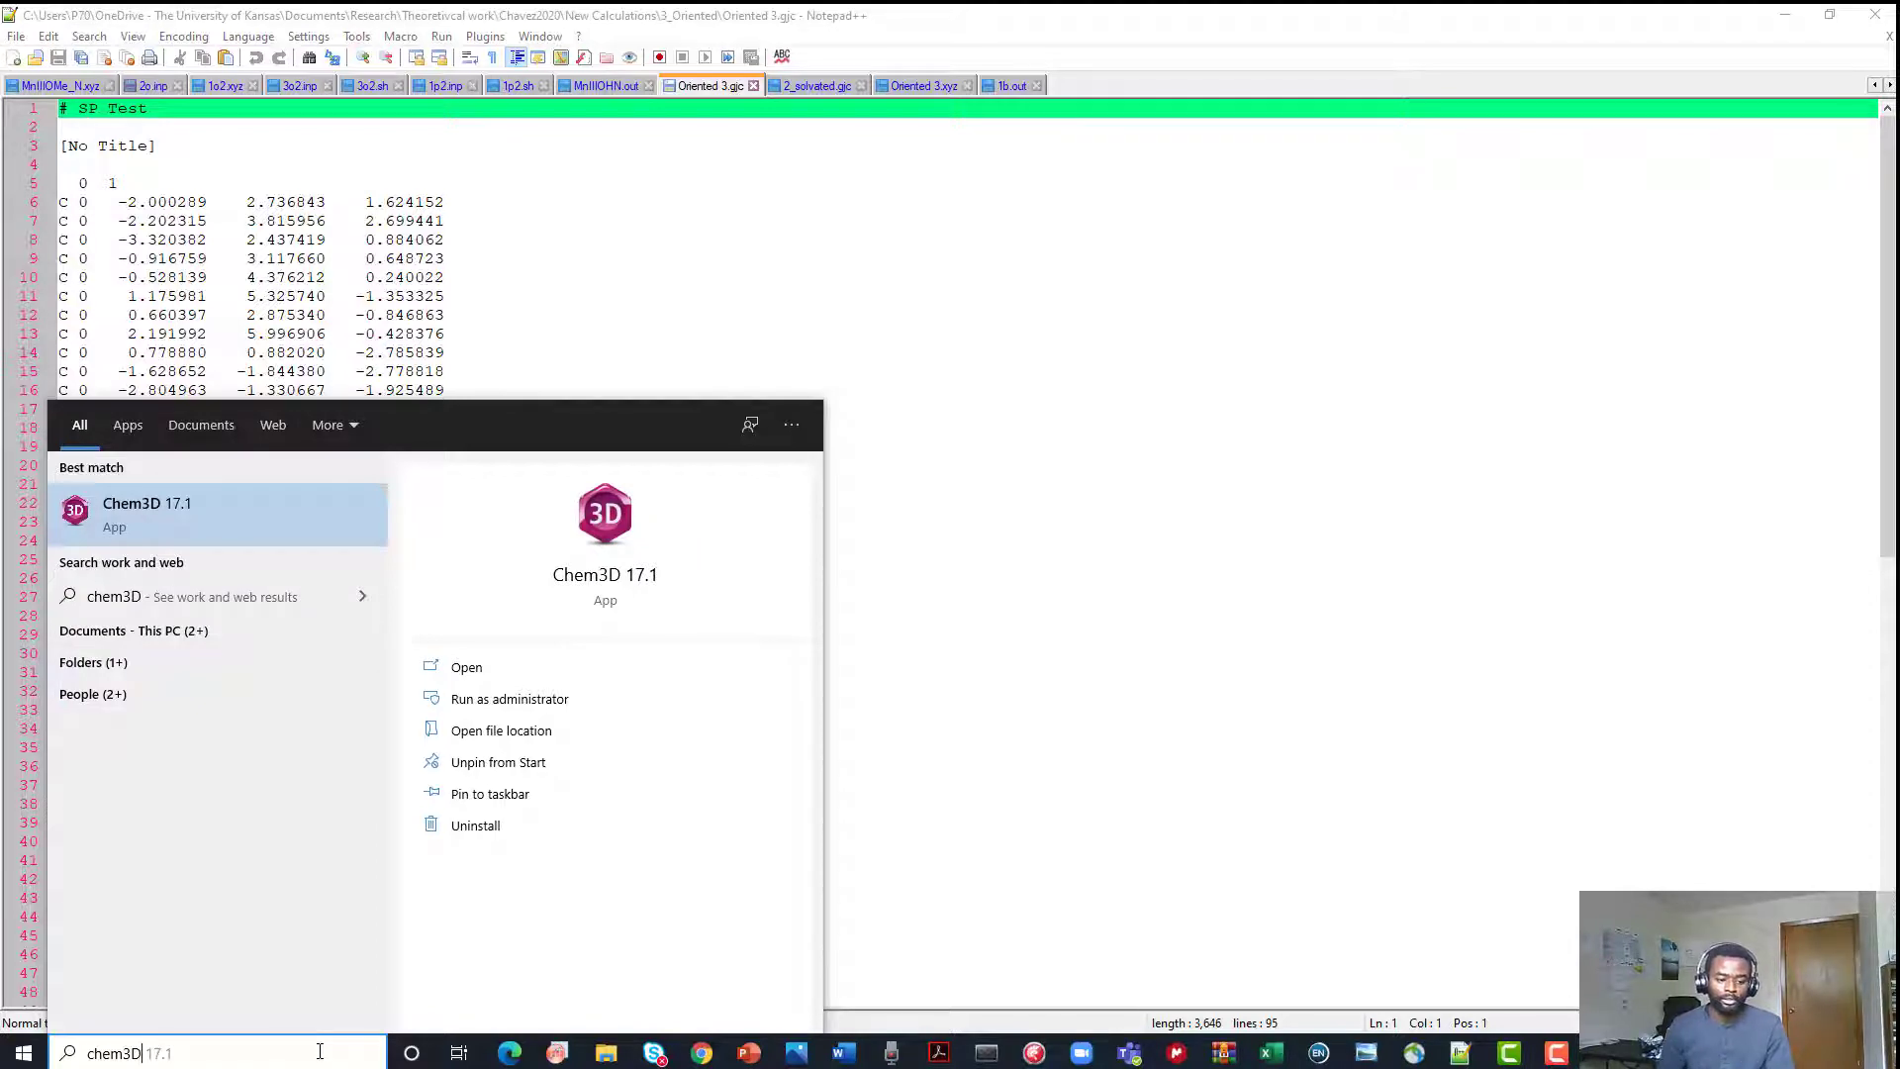
pyautogui.press('Return')
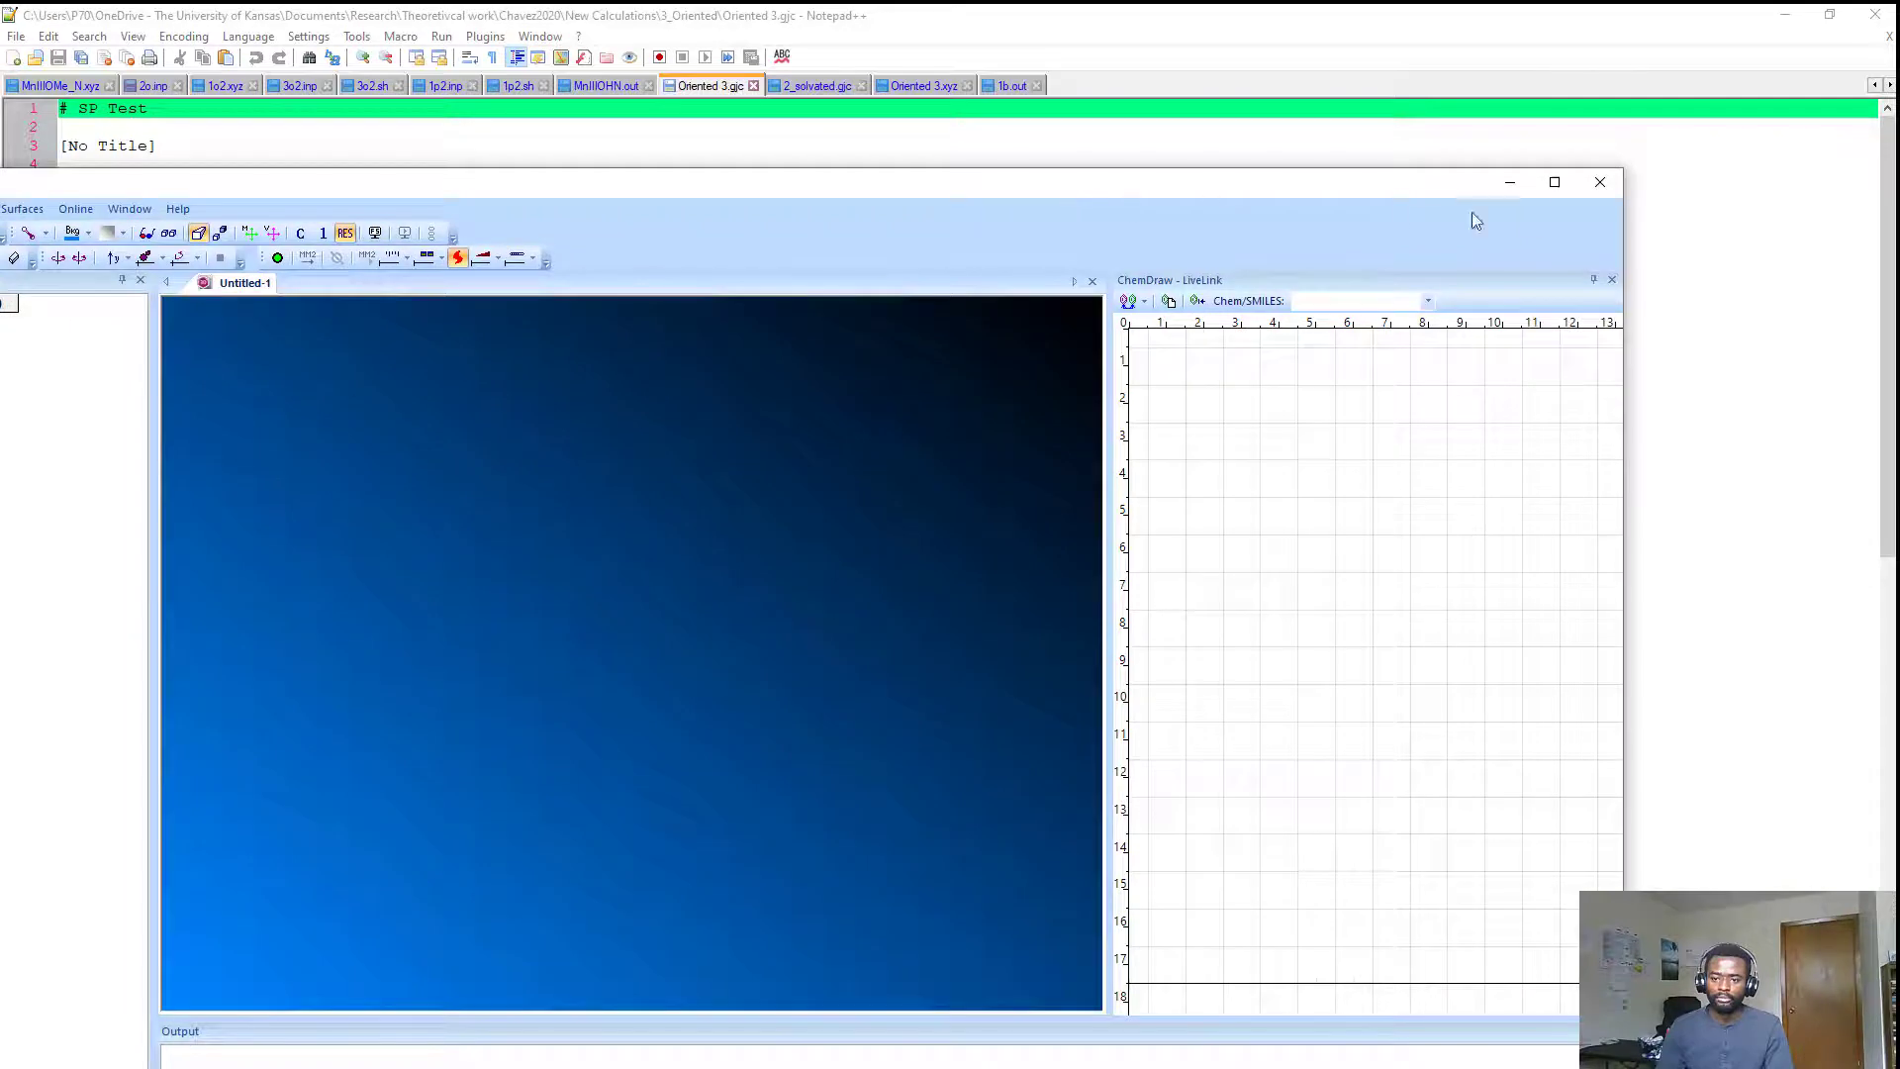
# Maximize the empty Untitled-1 Chem3D window, then bring up the File Explorer windows
pyautogui.click(1556, 186)
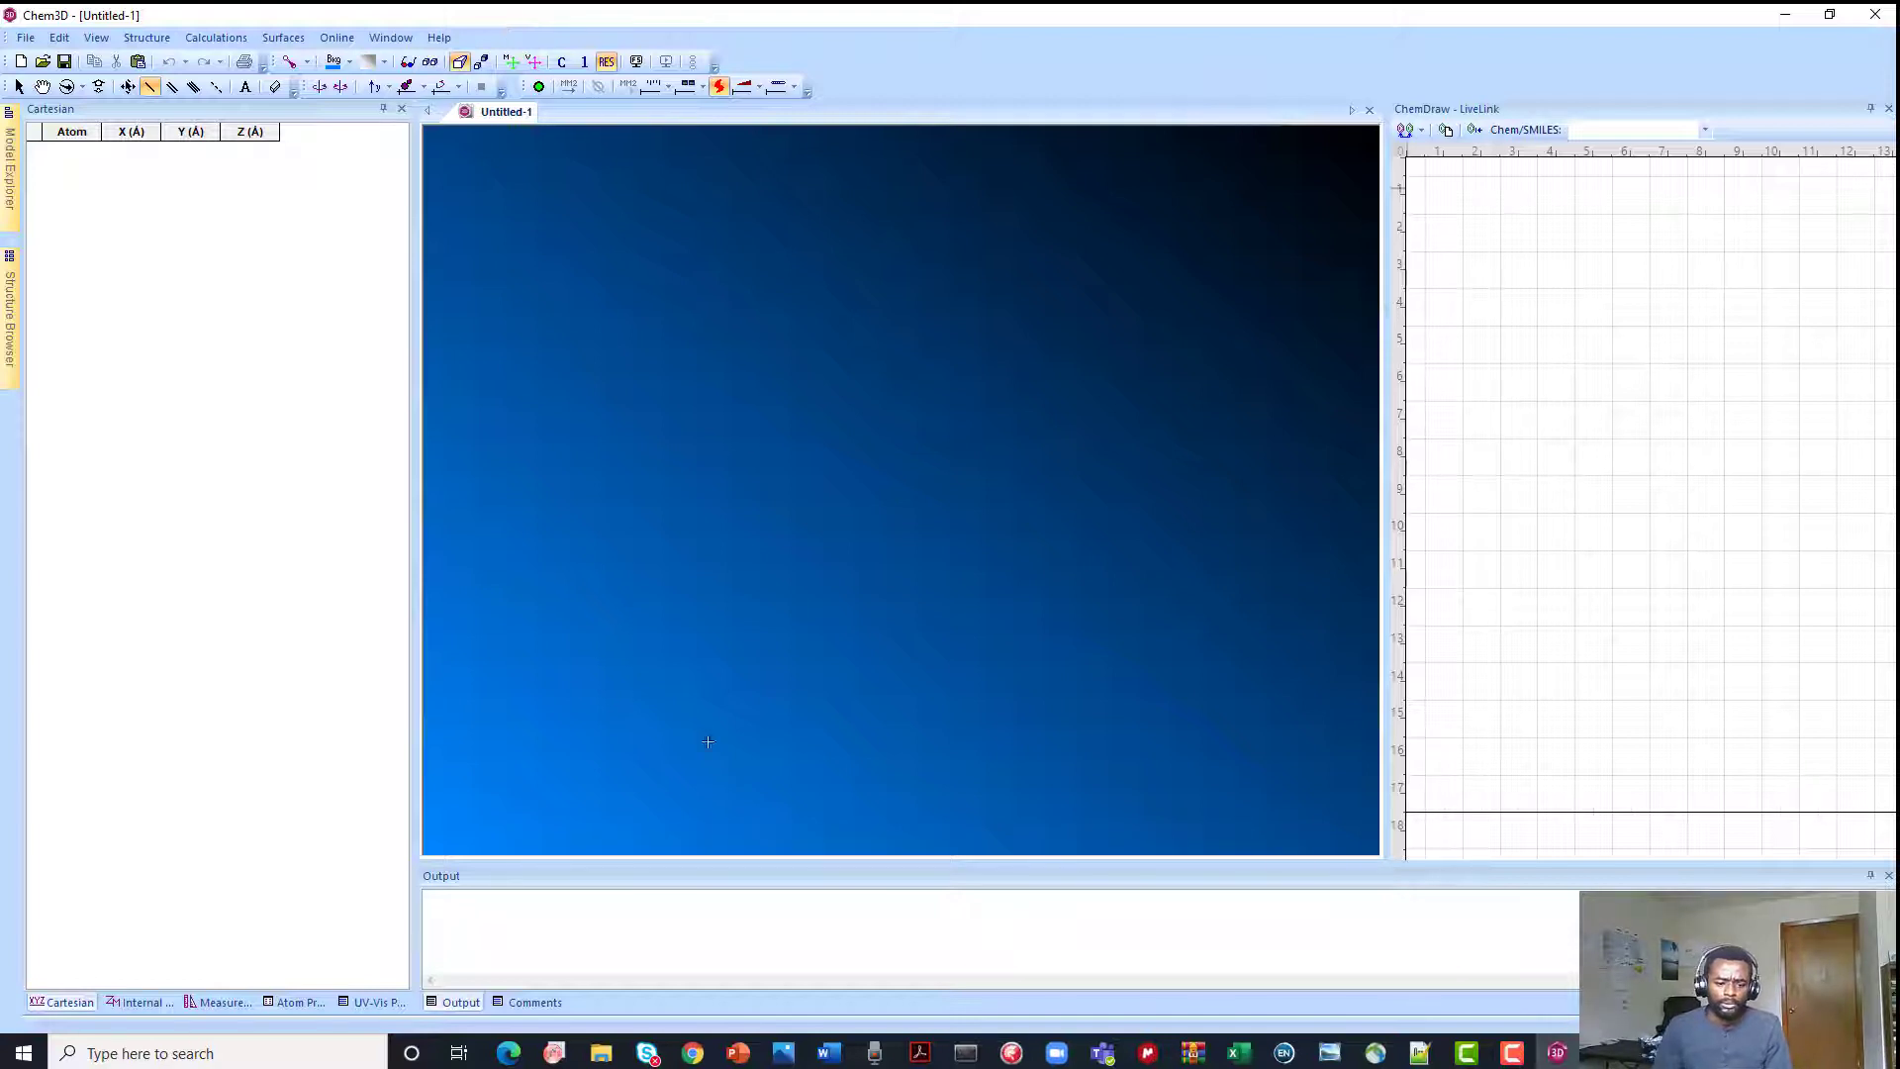
pyautogui.click(603, 1055)
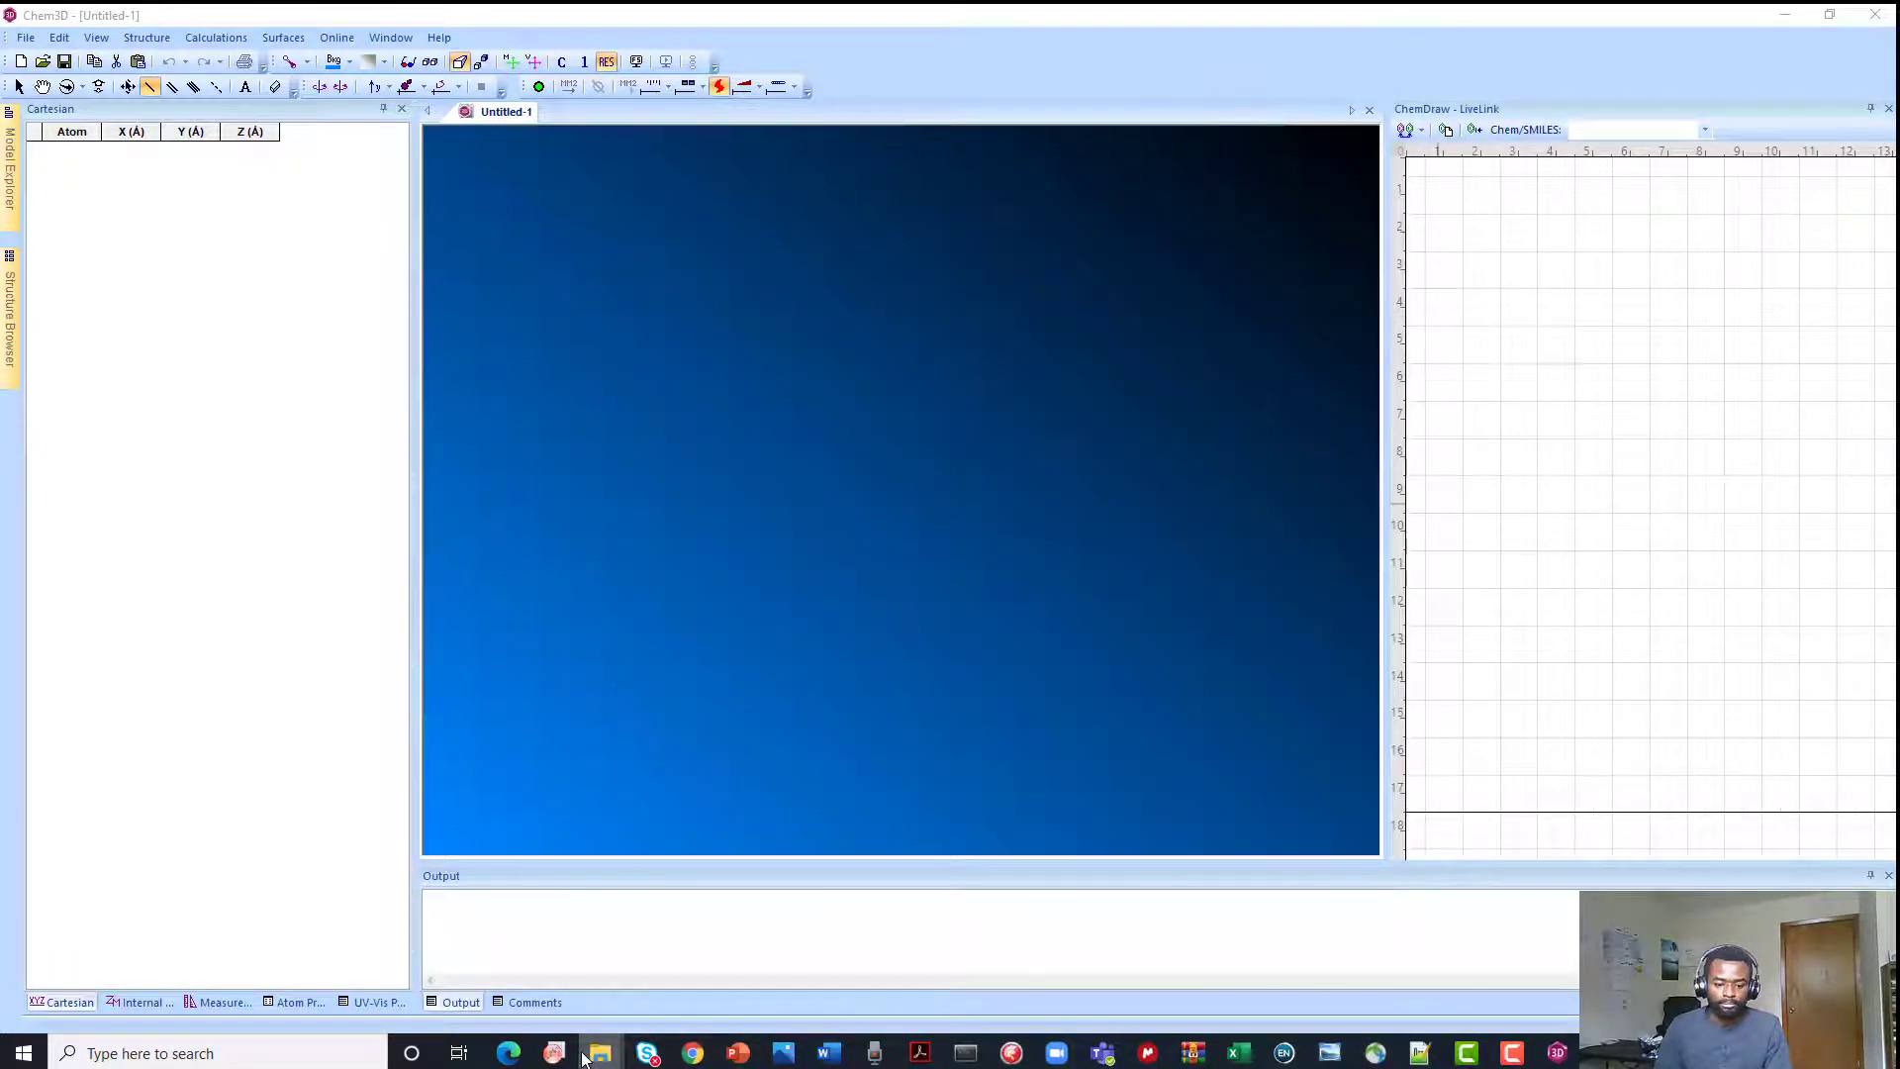
# In the 1b Explorer window, go up to Geo_Opt_with_Dispersion and open the [MnIII(OH)Q]+ folder
pyautogui.moveTo(592, 1053)
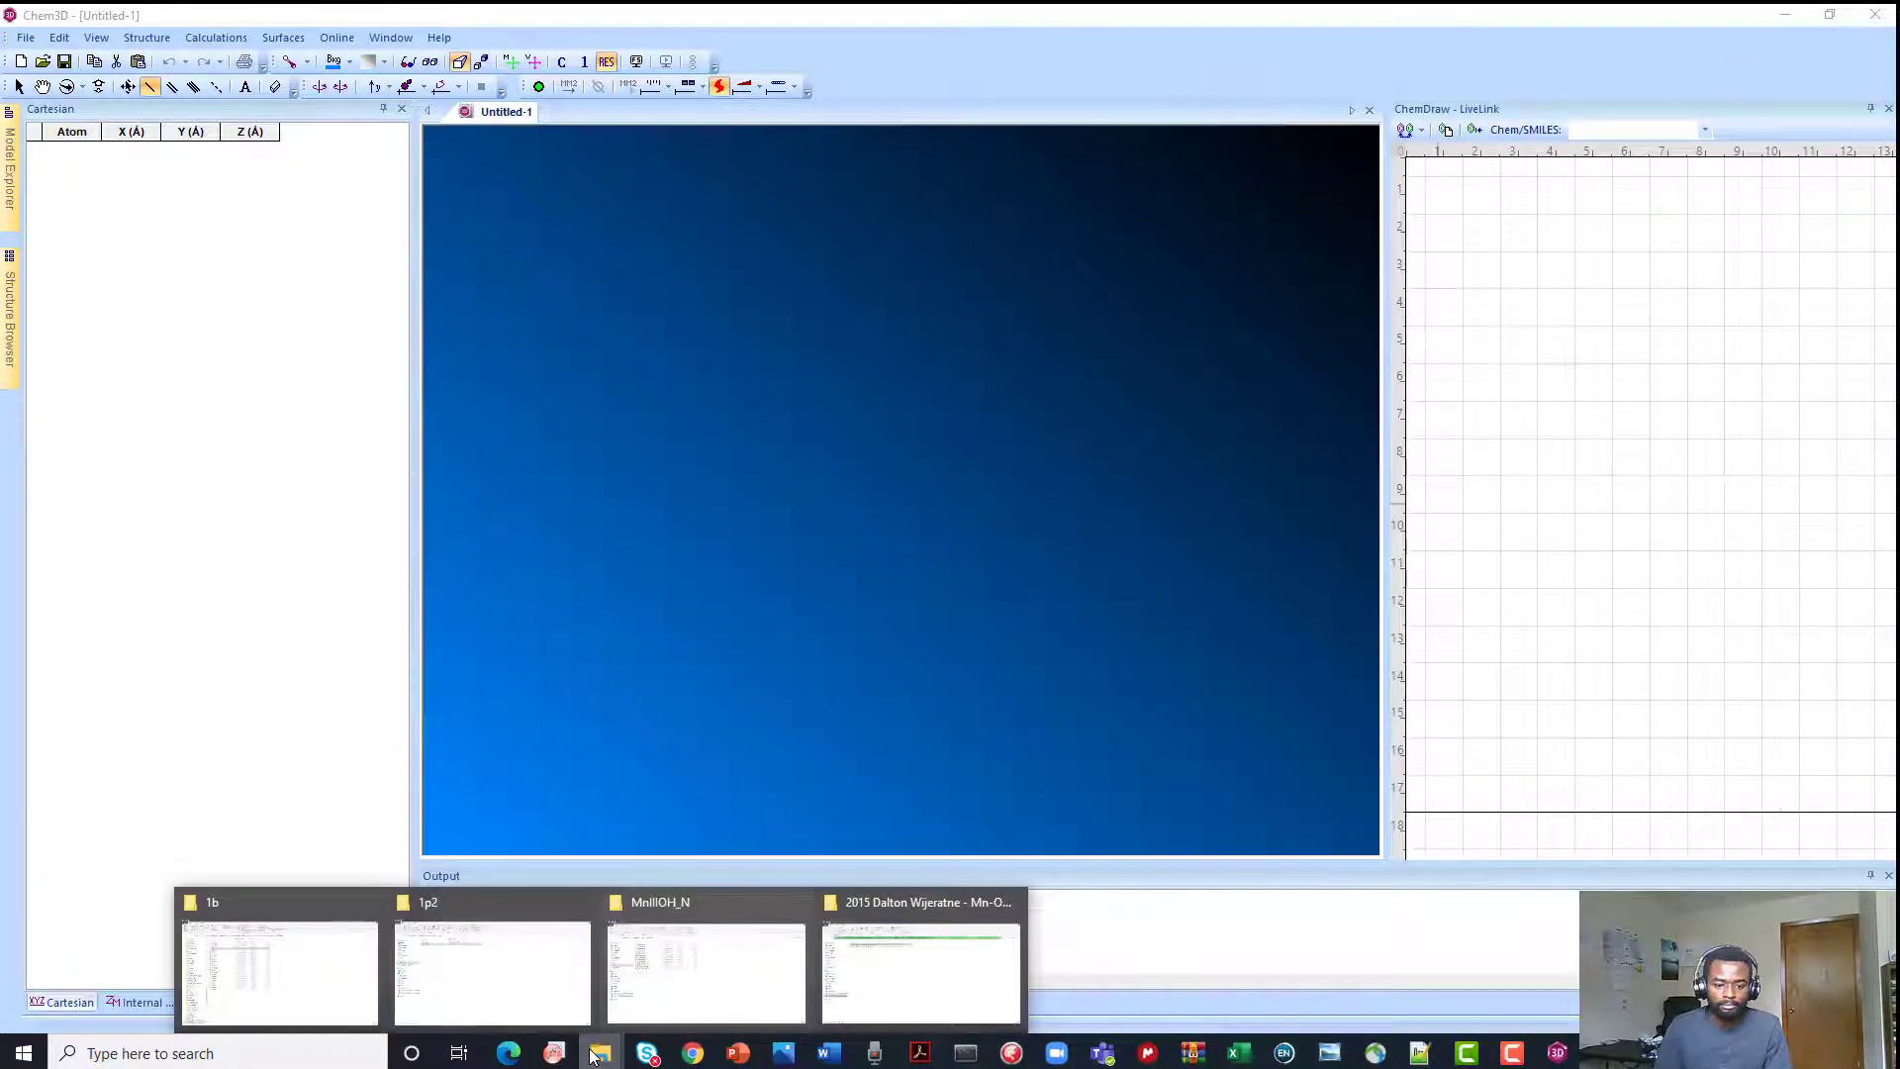
pyautogui.click(331, 967)
pyautogui.click(815, 163)
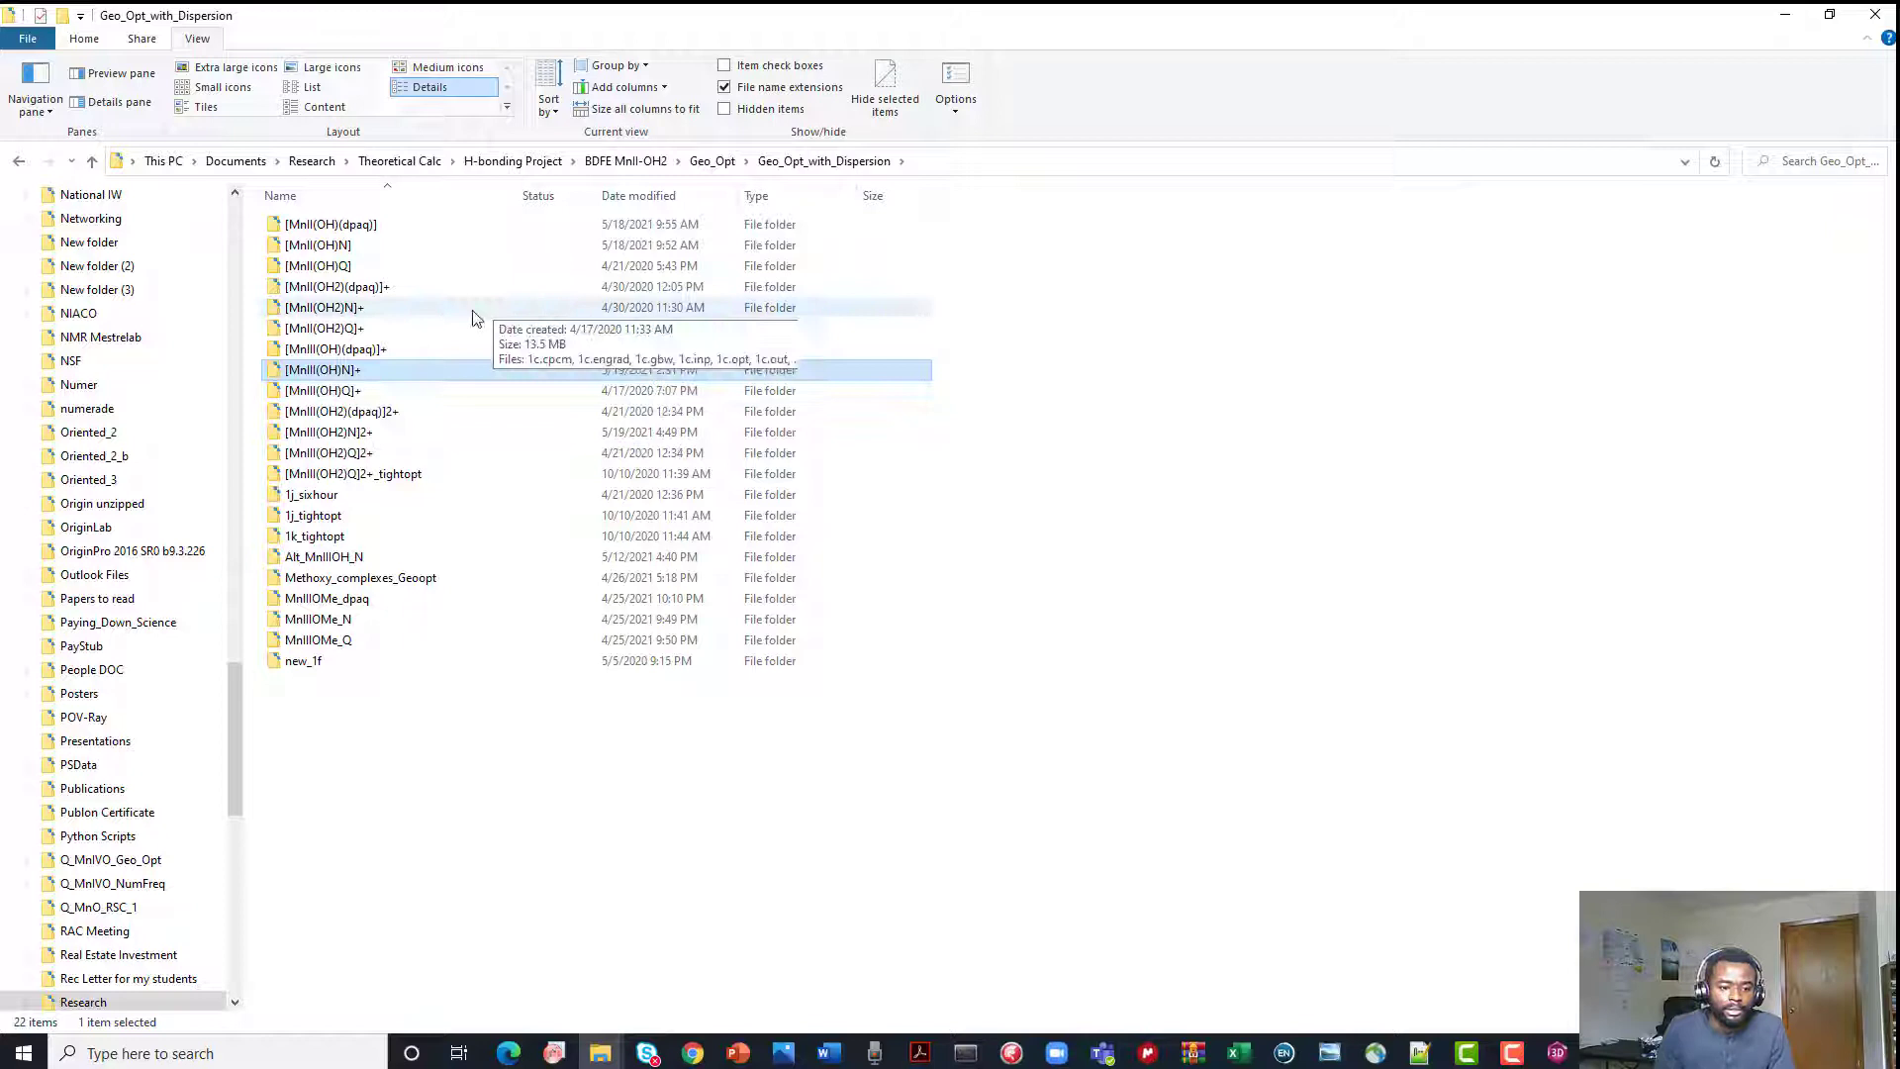
pyautogui.doubleClick(370, 389)
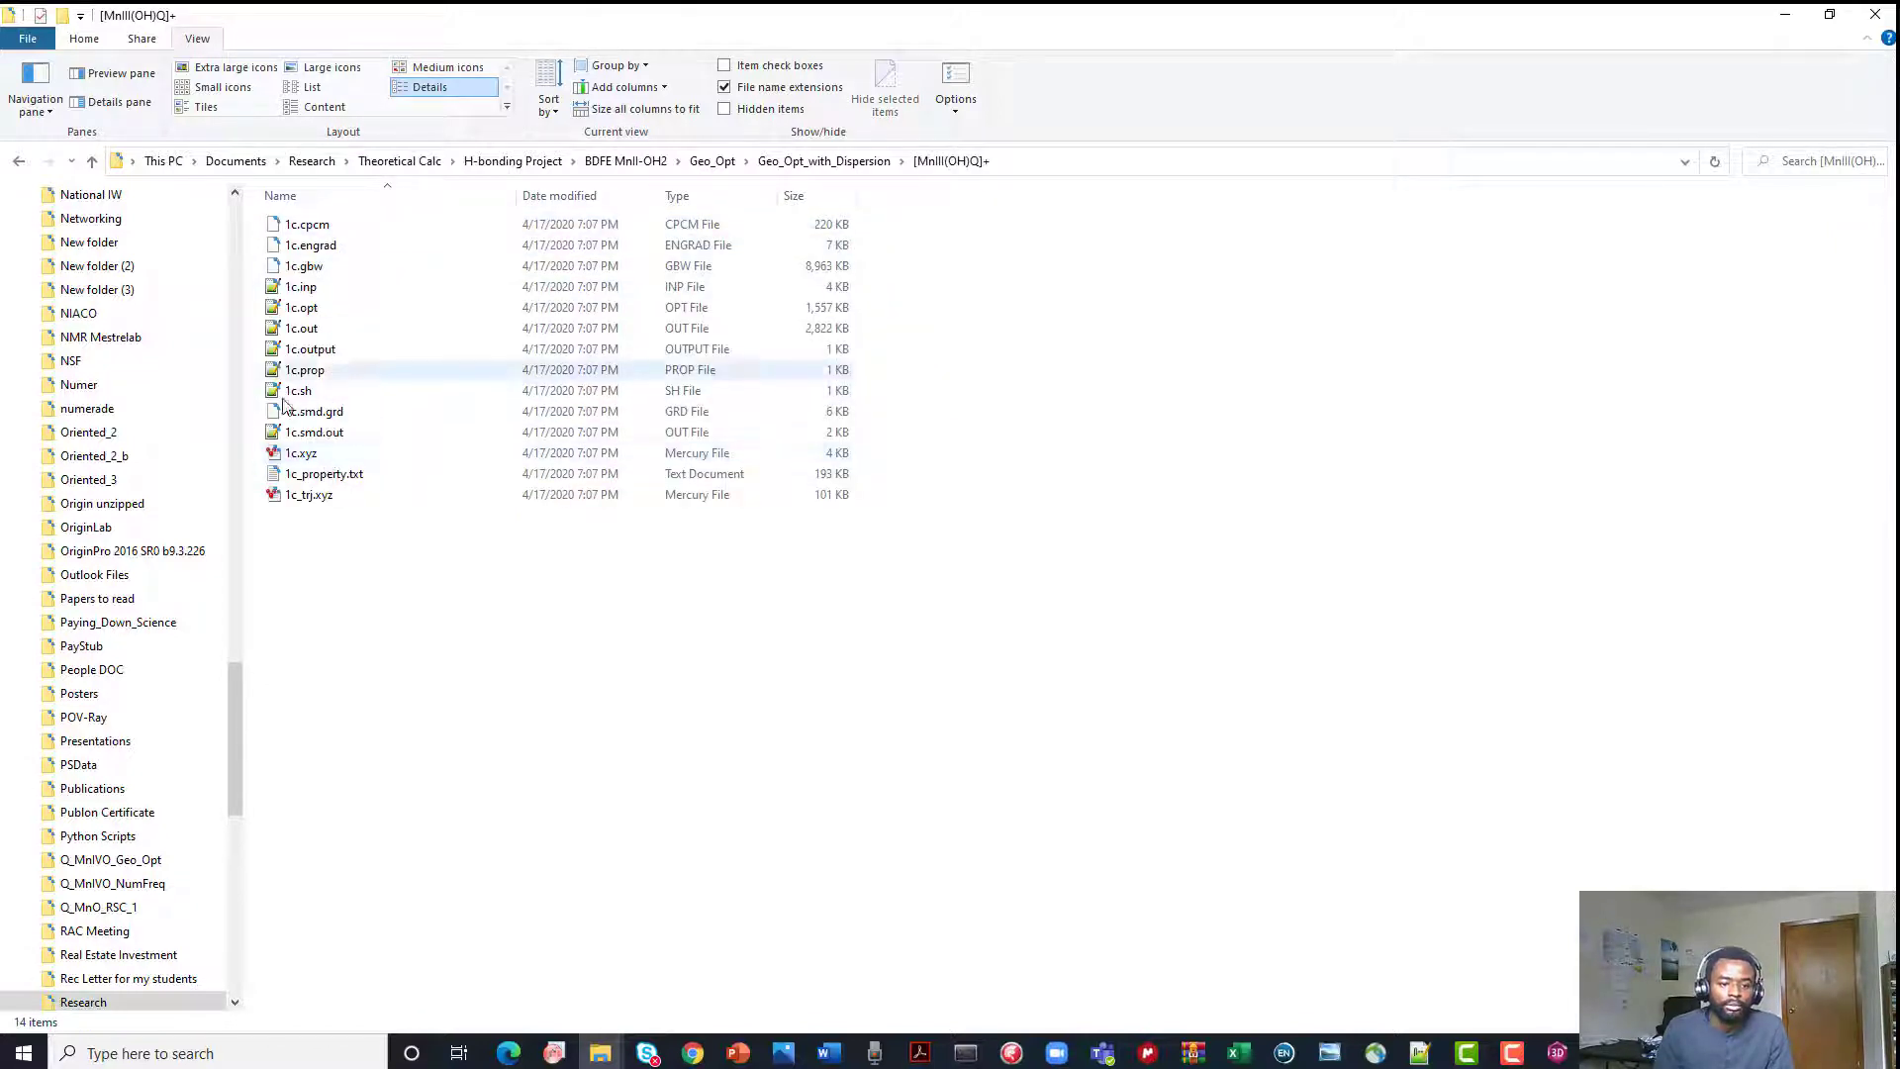
# Open 1c.xyz with Edit with Notepad++ from its right-click menu
pyautogui.click(303, 455)
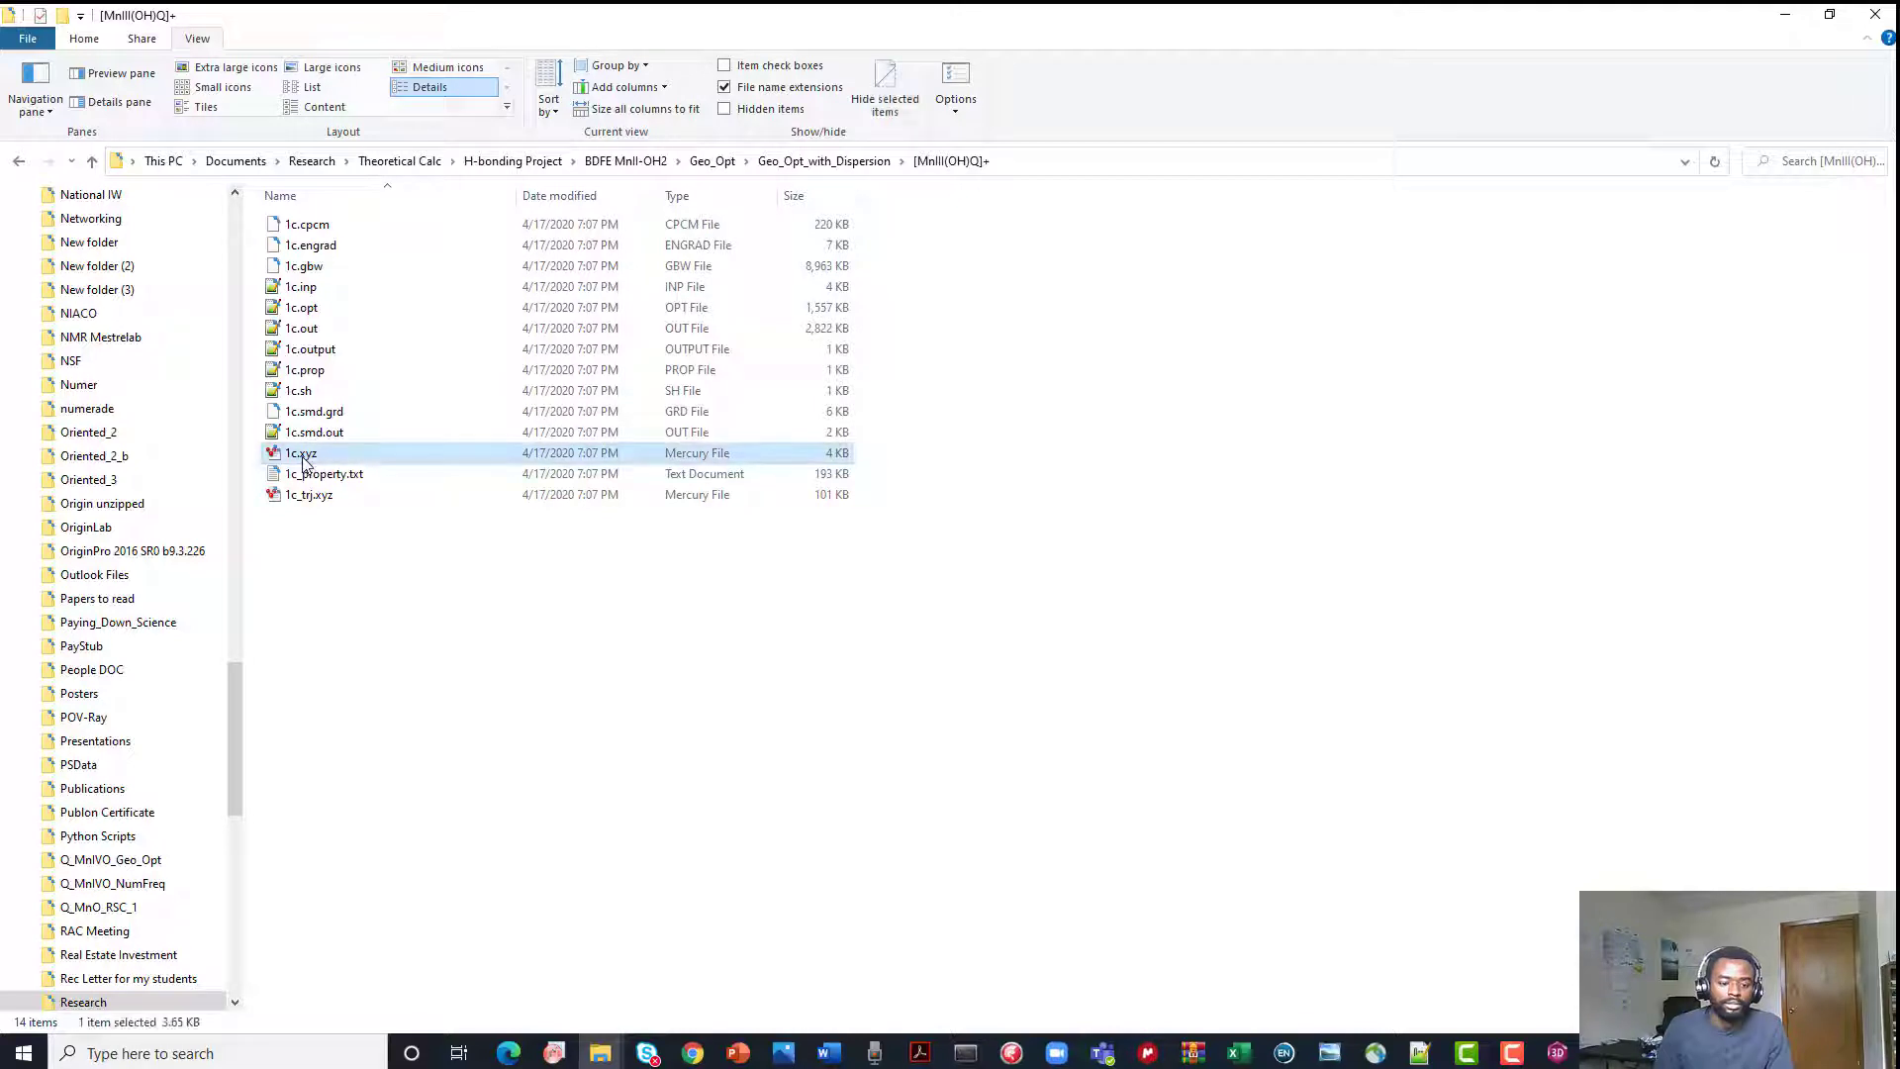
pyautogui.rightClick(303, 457)
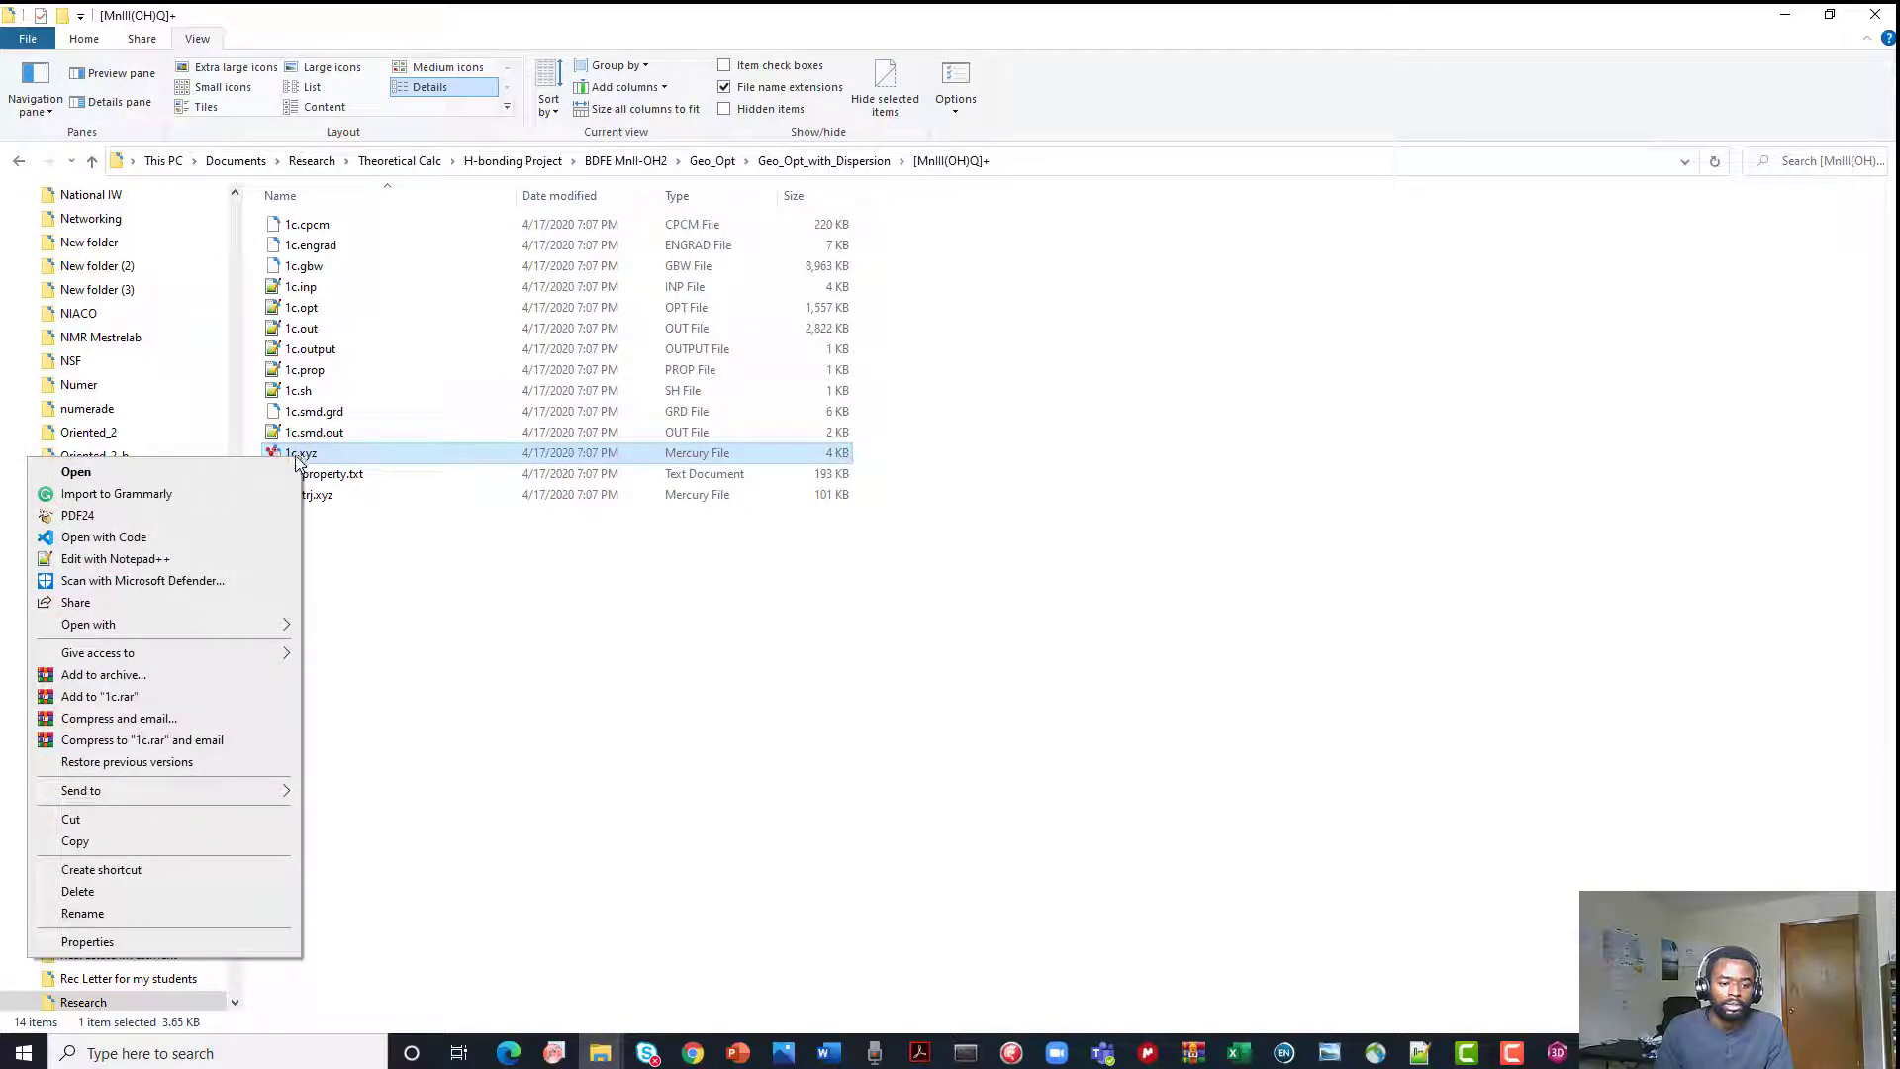
pyautogui.click(353, 540)
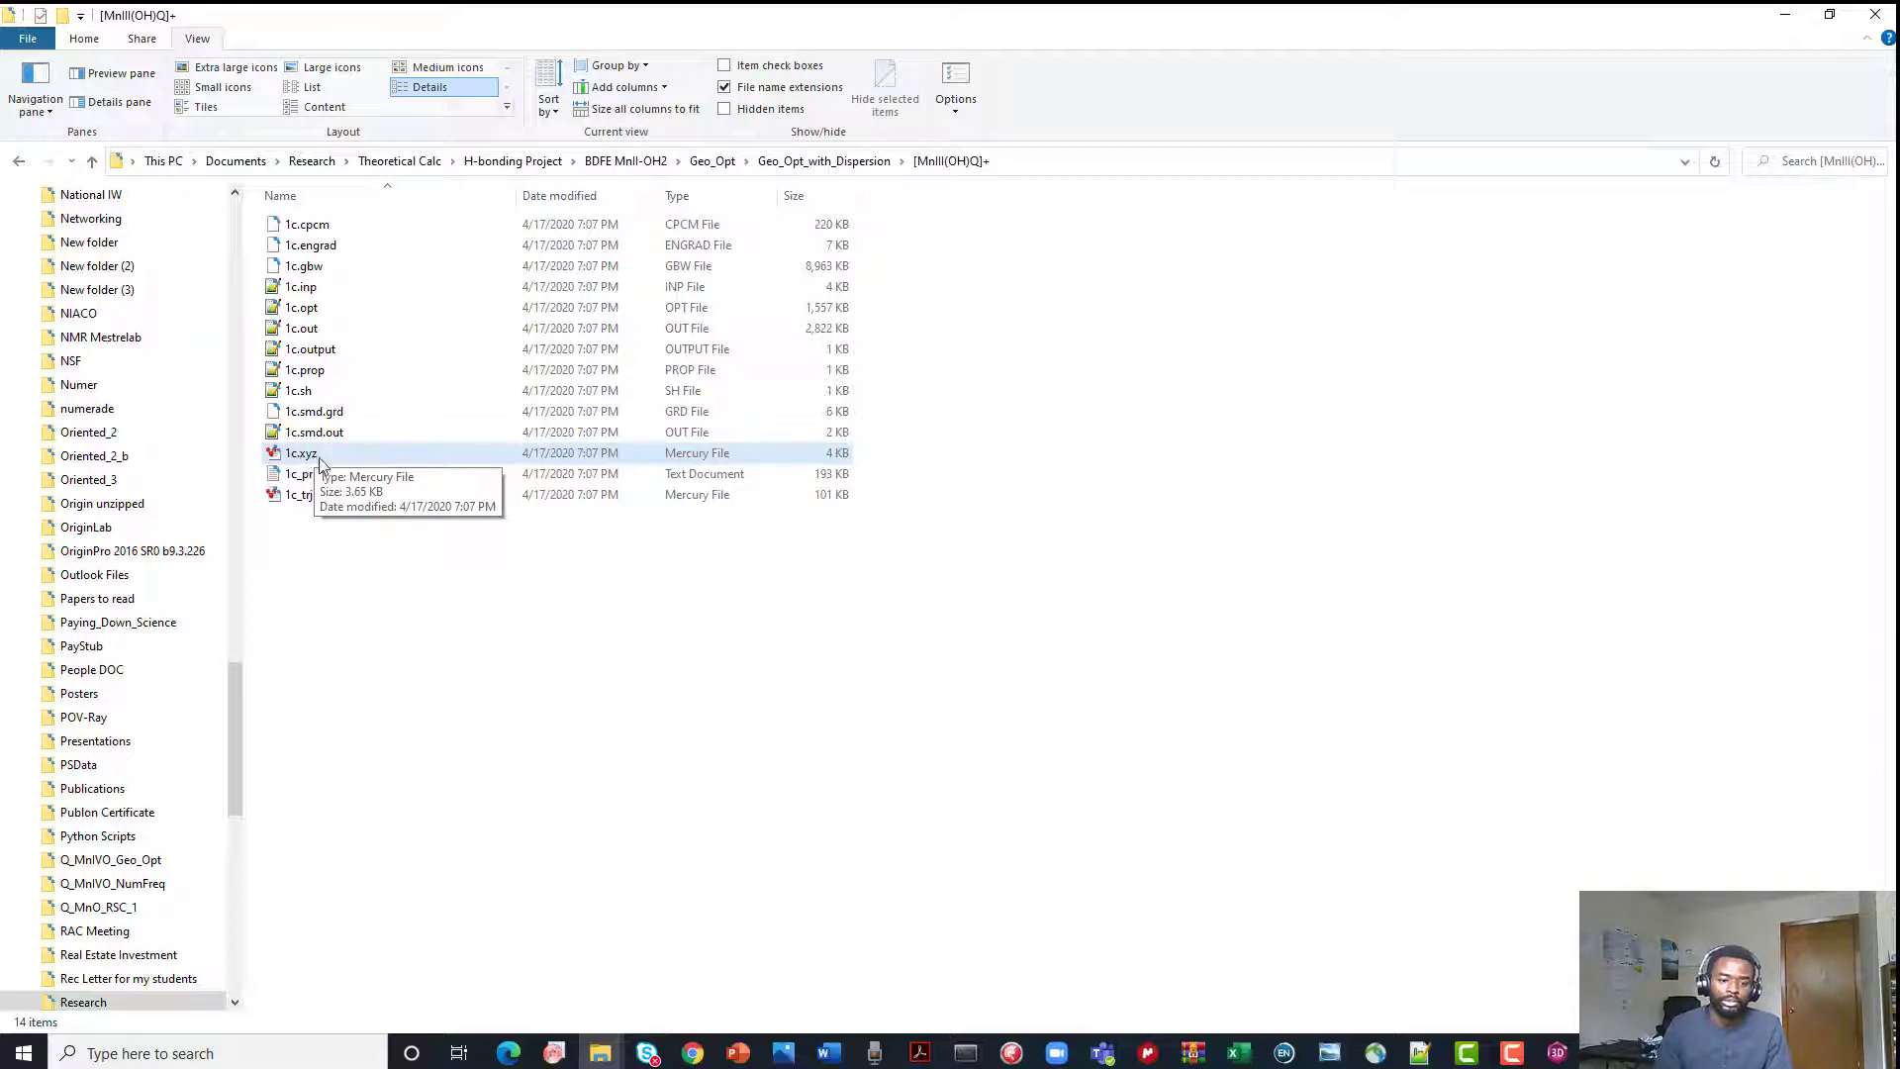
pyautogui.rightClick(305, 463)
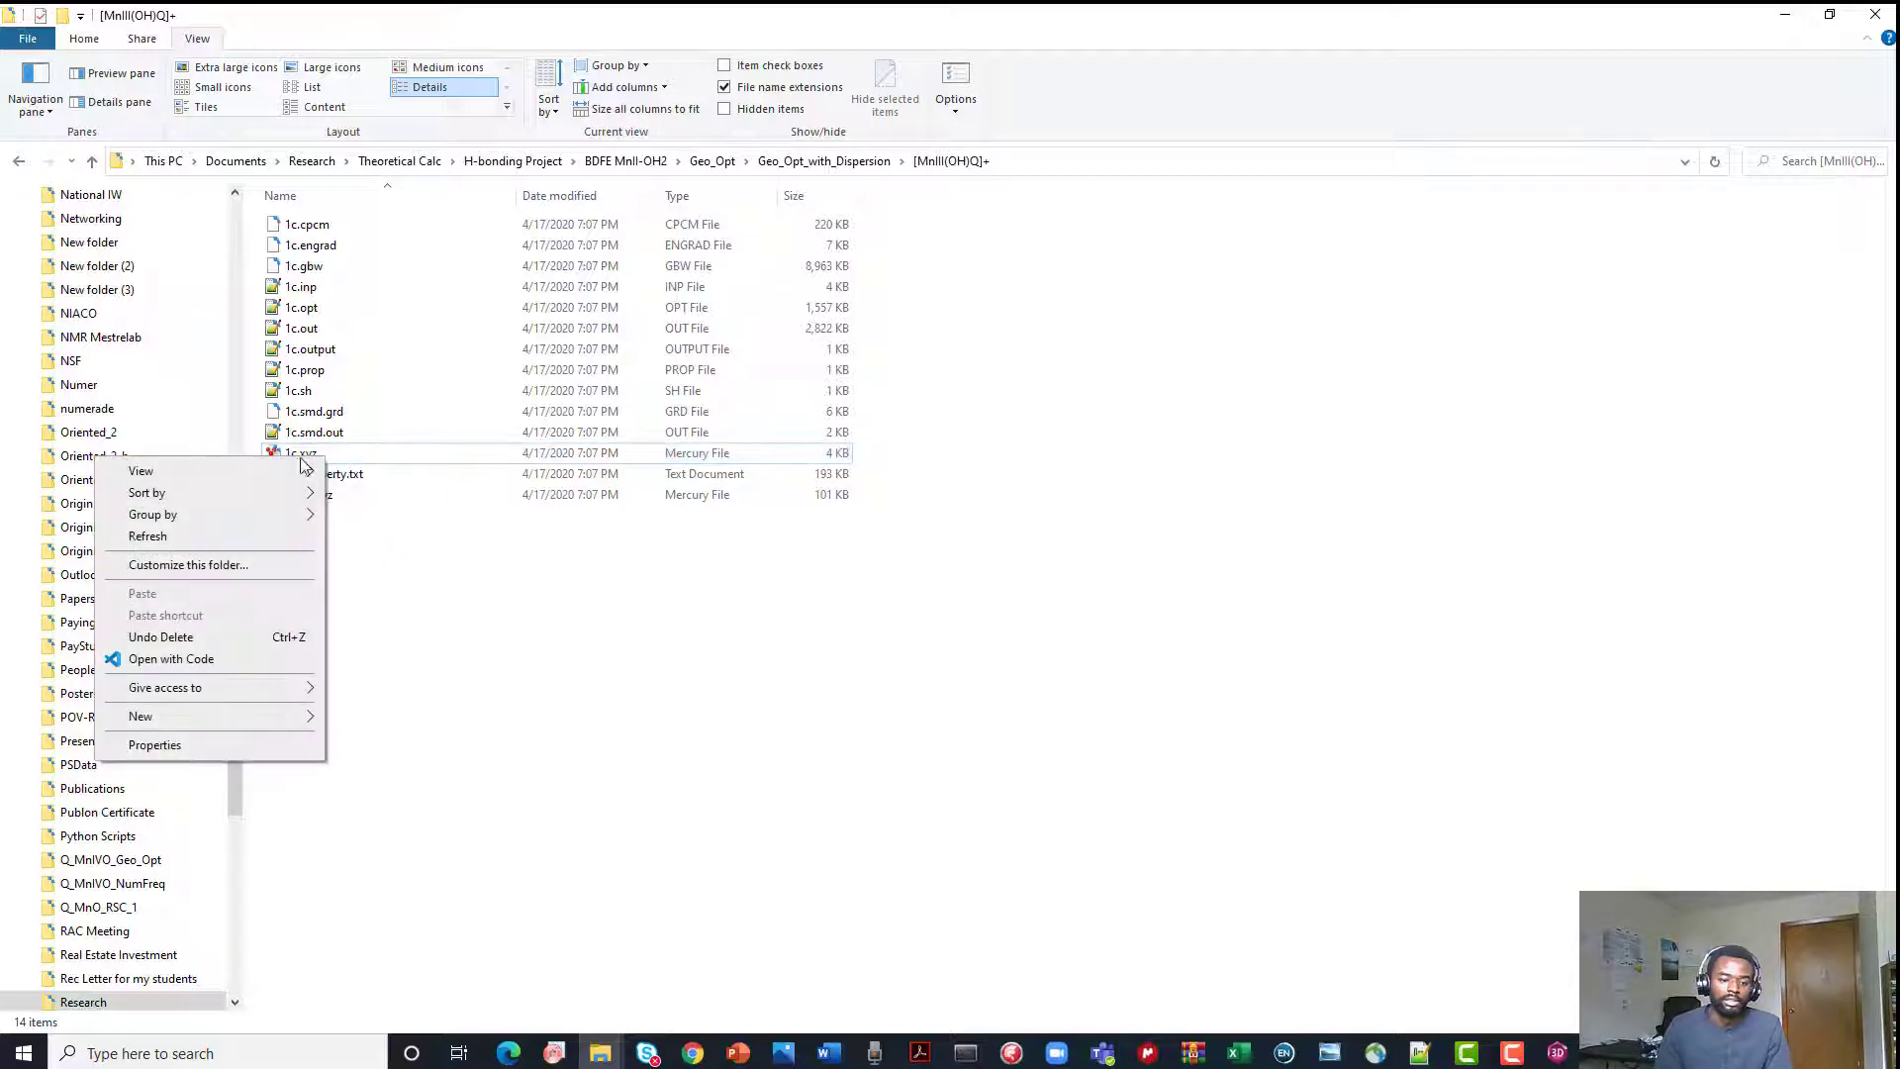
pyautogui.click(350, 457)
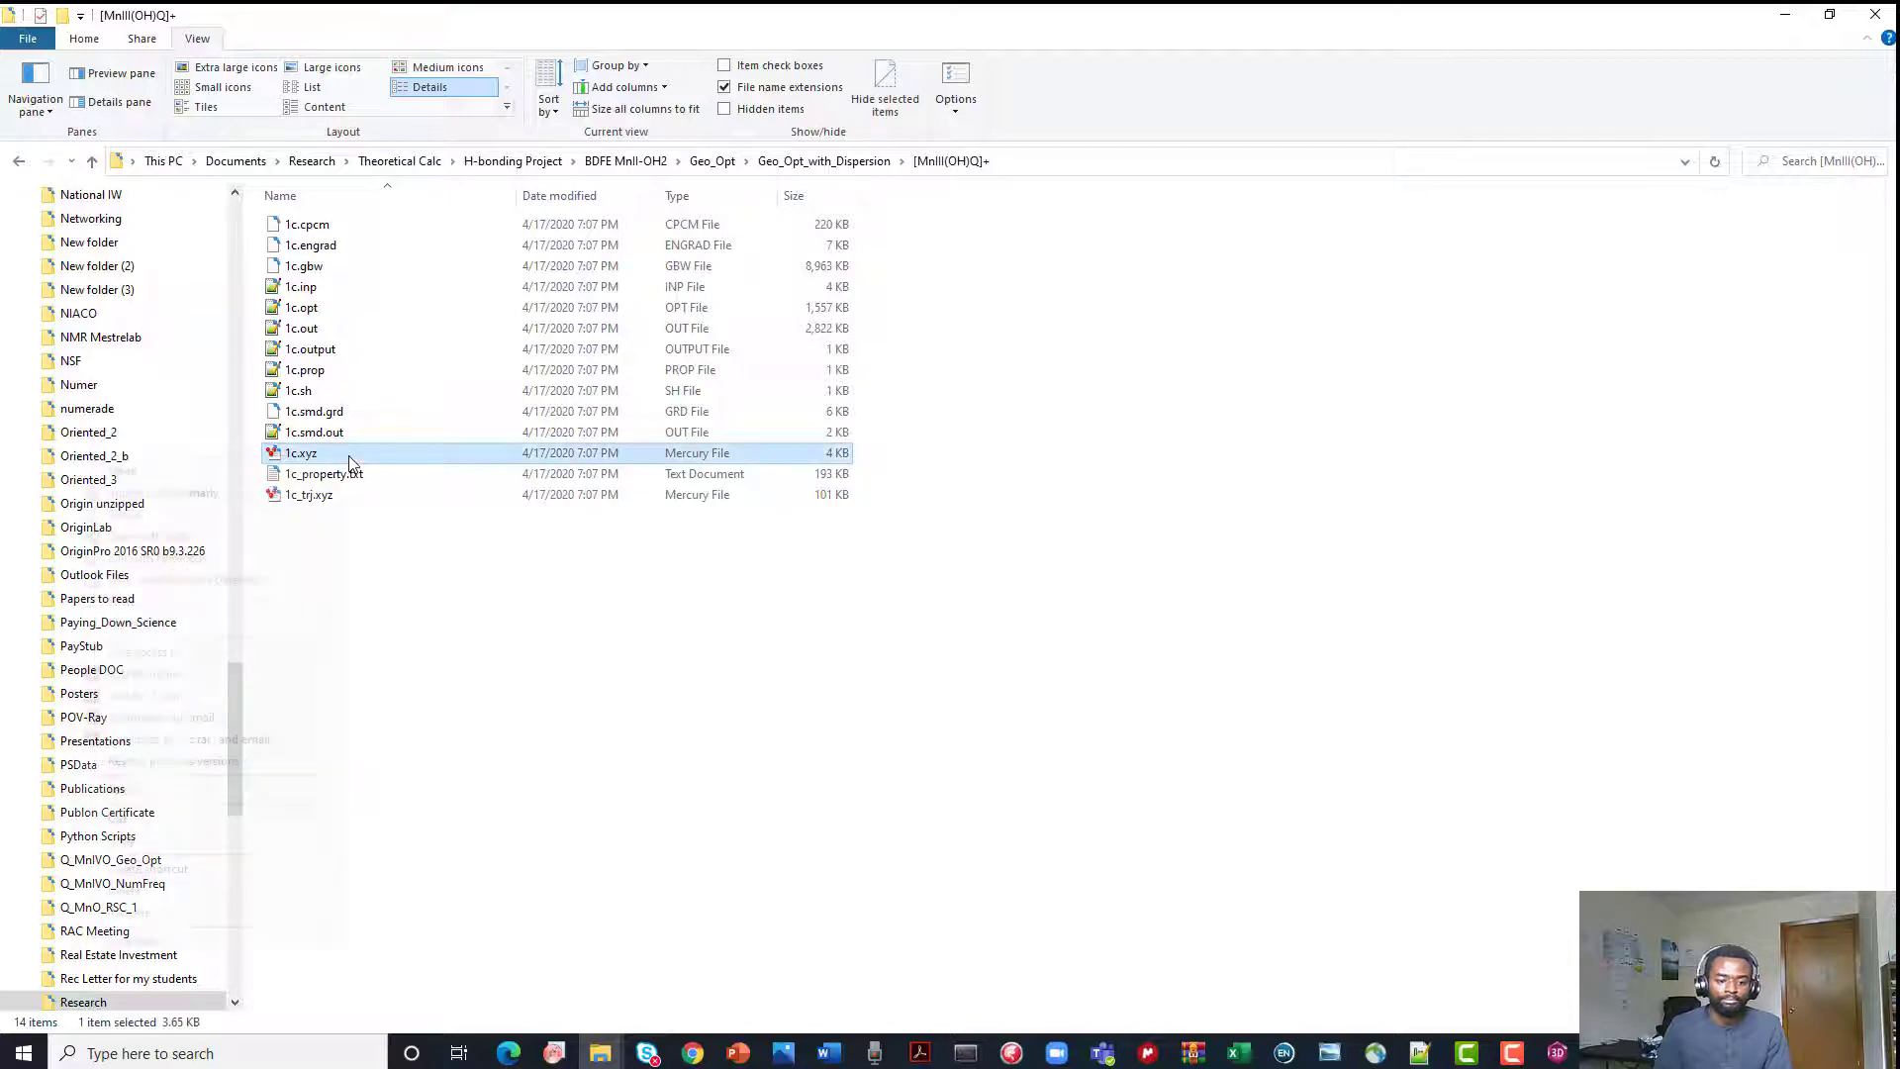
pyautogui.rightClick(349, 461)
pyautogui.click(198, 564)
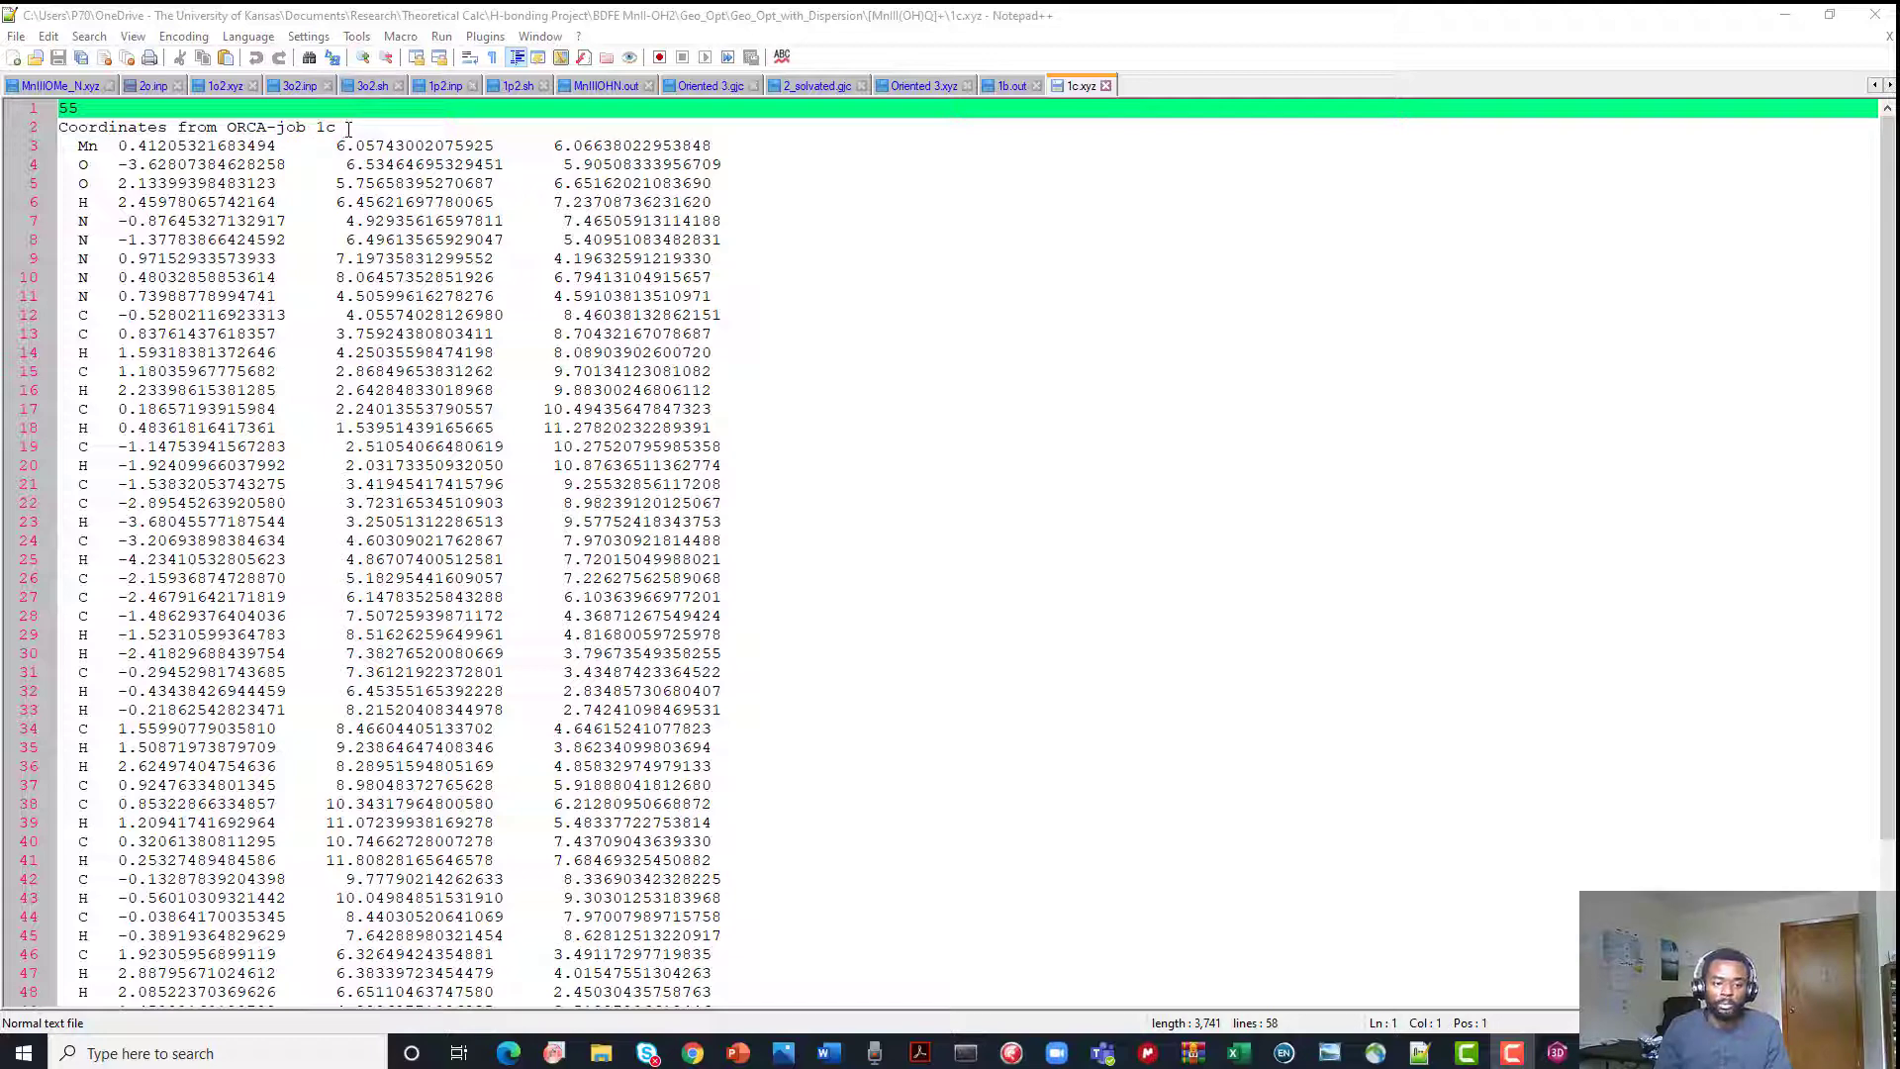
# Delete the '55' atom count and 'Coordinates from ORCA-job 1c' header lines
pyautogui.moveTo(346, 127); pyautogui.dragTo(48, 112)
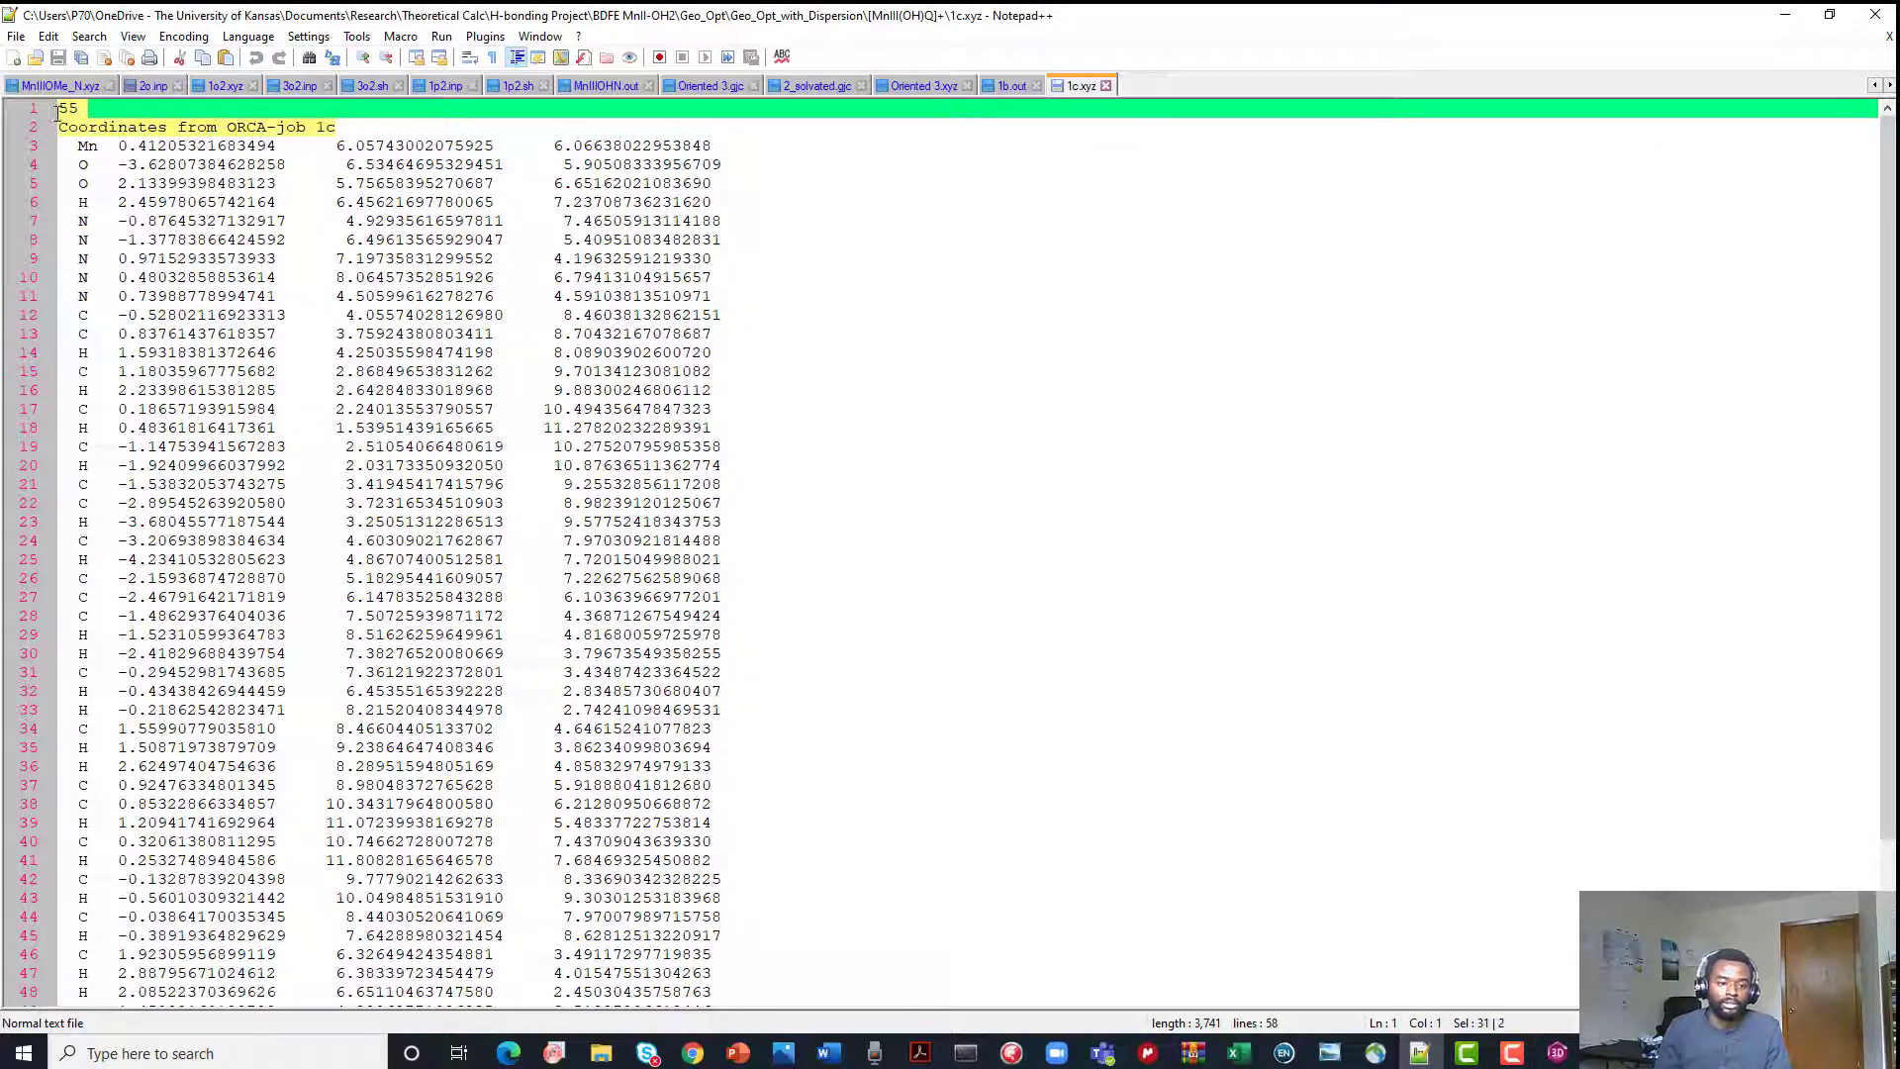
pyautogui.press('Delete')
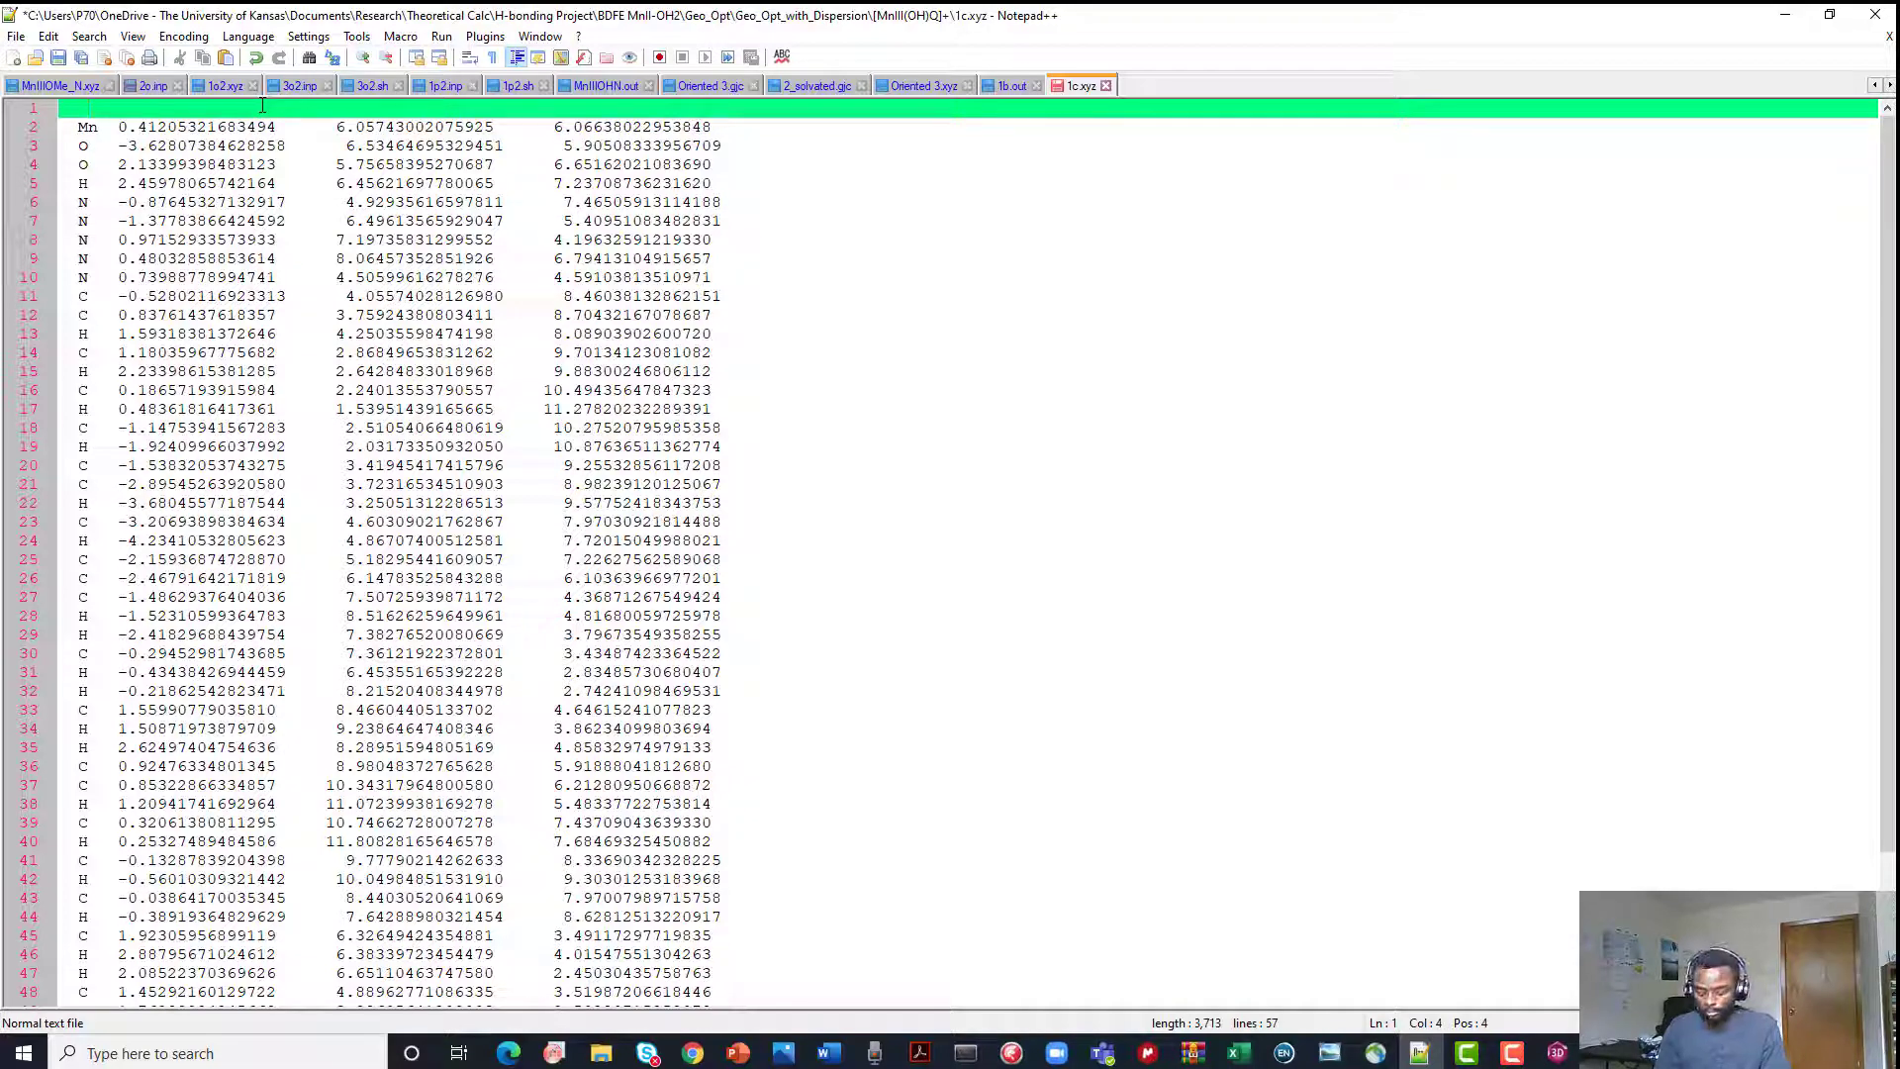
# Enter '0 1' on the empty first line of 1c.xyz
pyautogui.write('0 ')
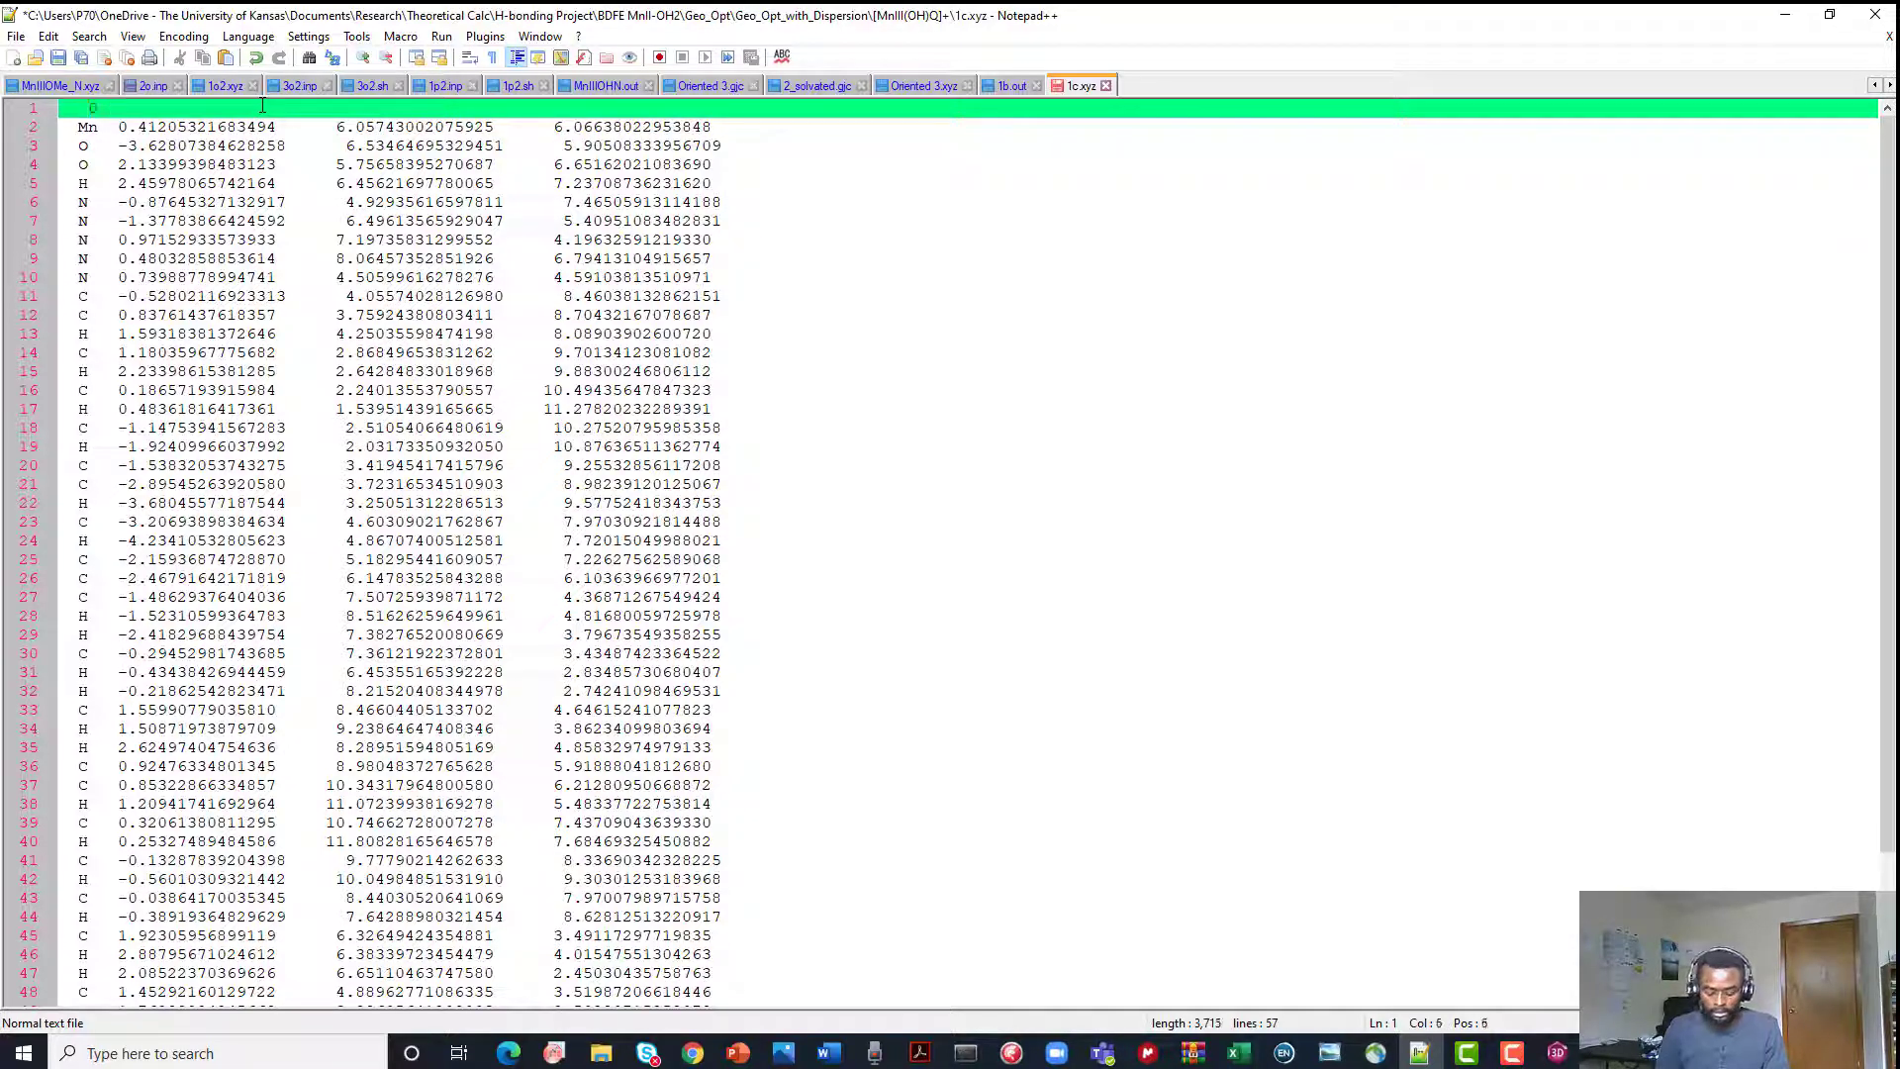
pyautogui.write('1')
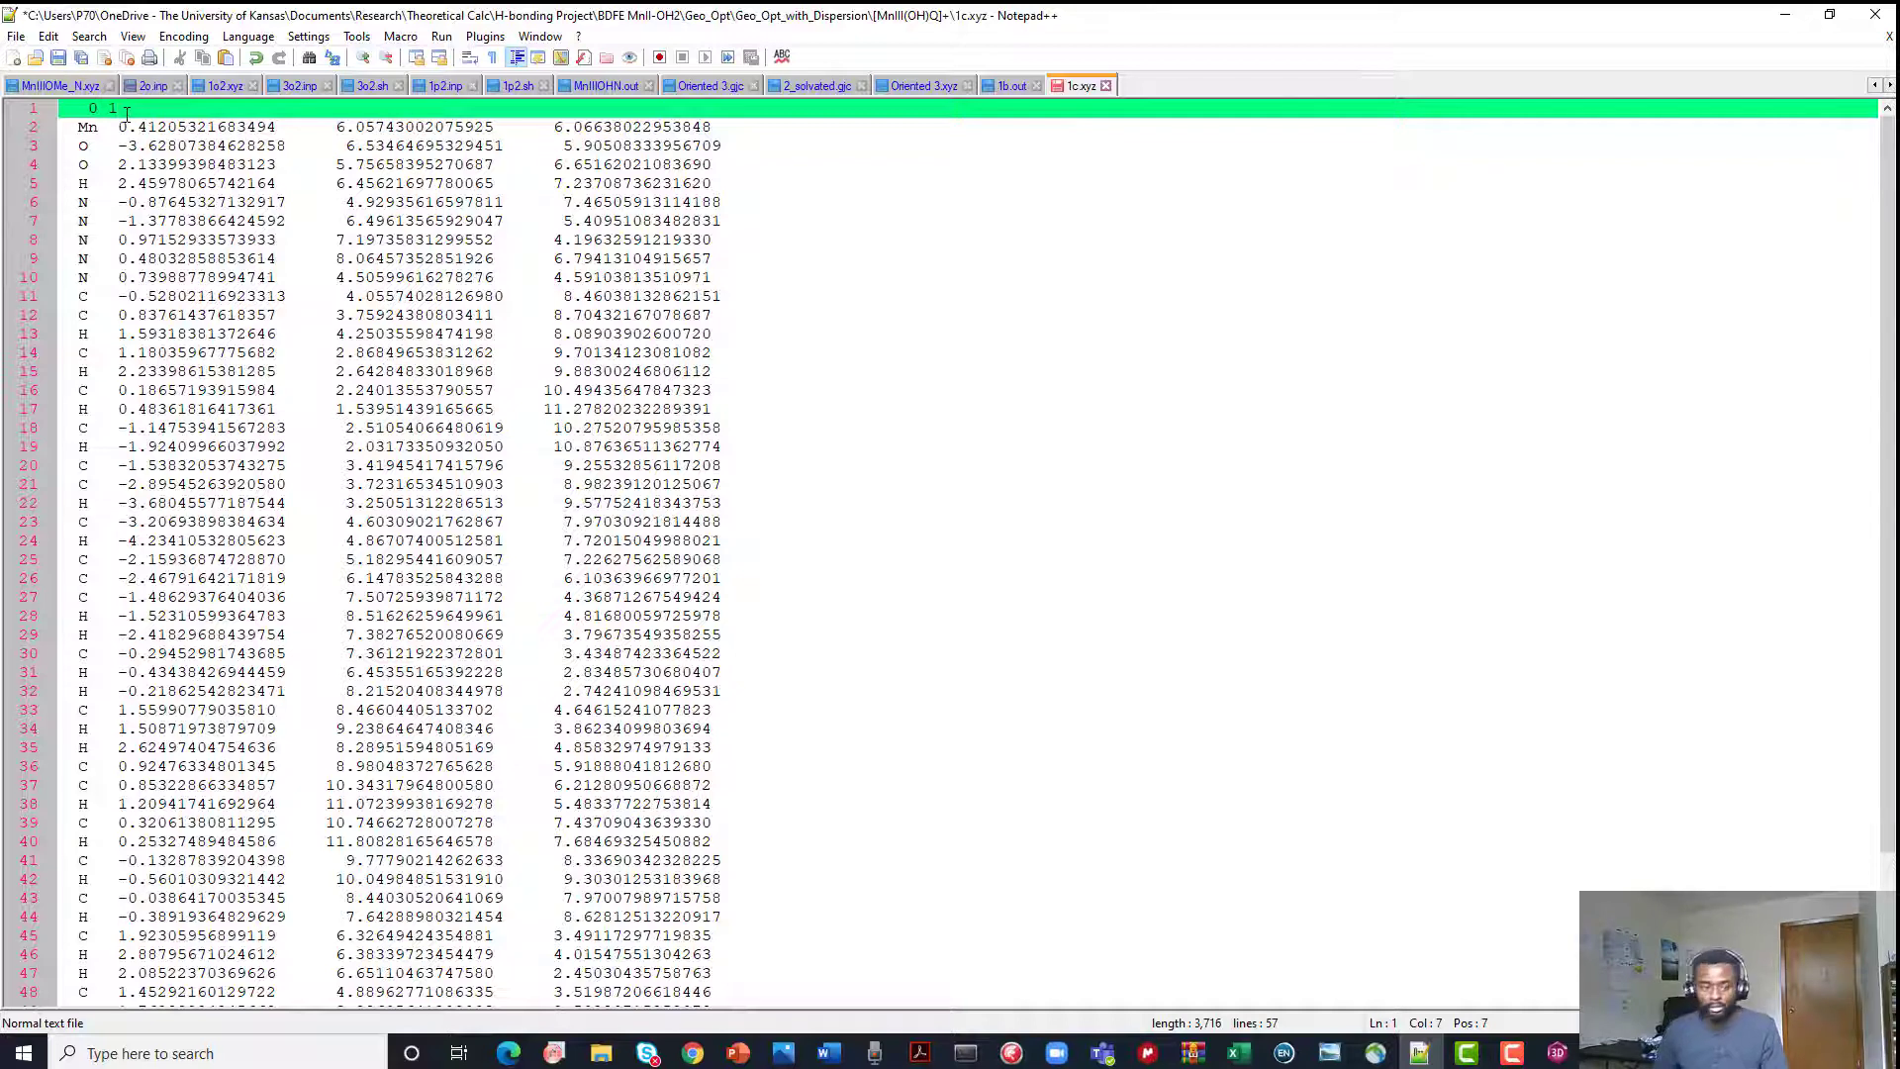
# Insert a 0 after the element symbol on atom lines 2–20, including the skipped line 18
pyautogui.press('Down')
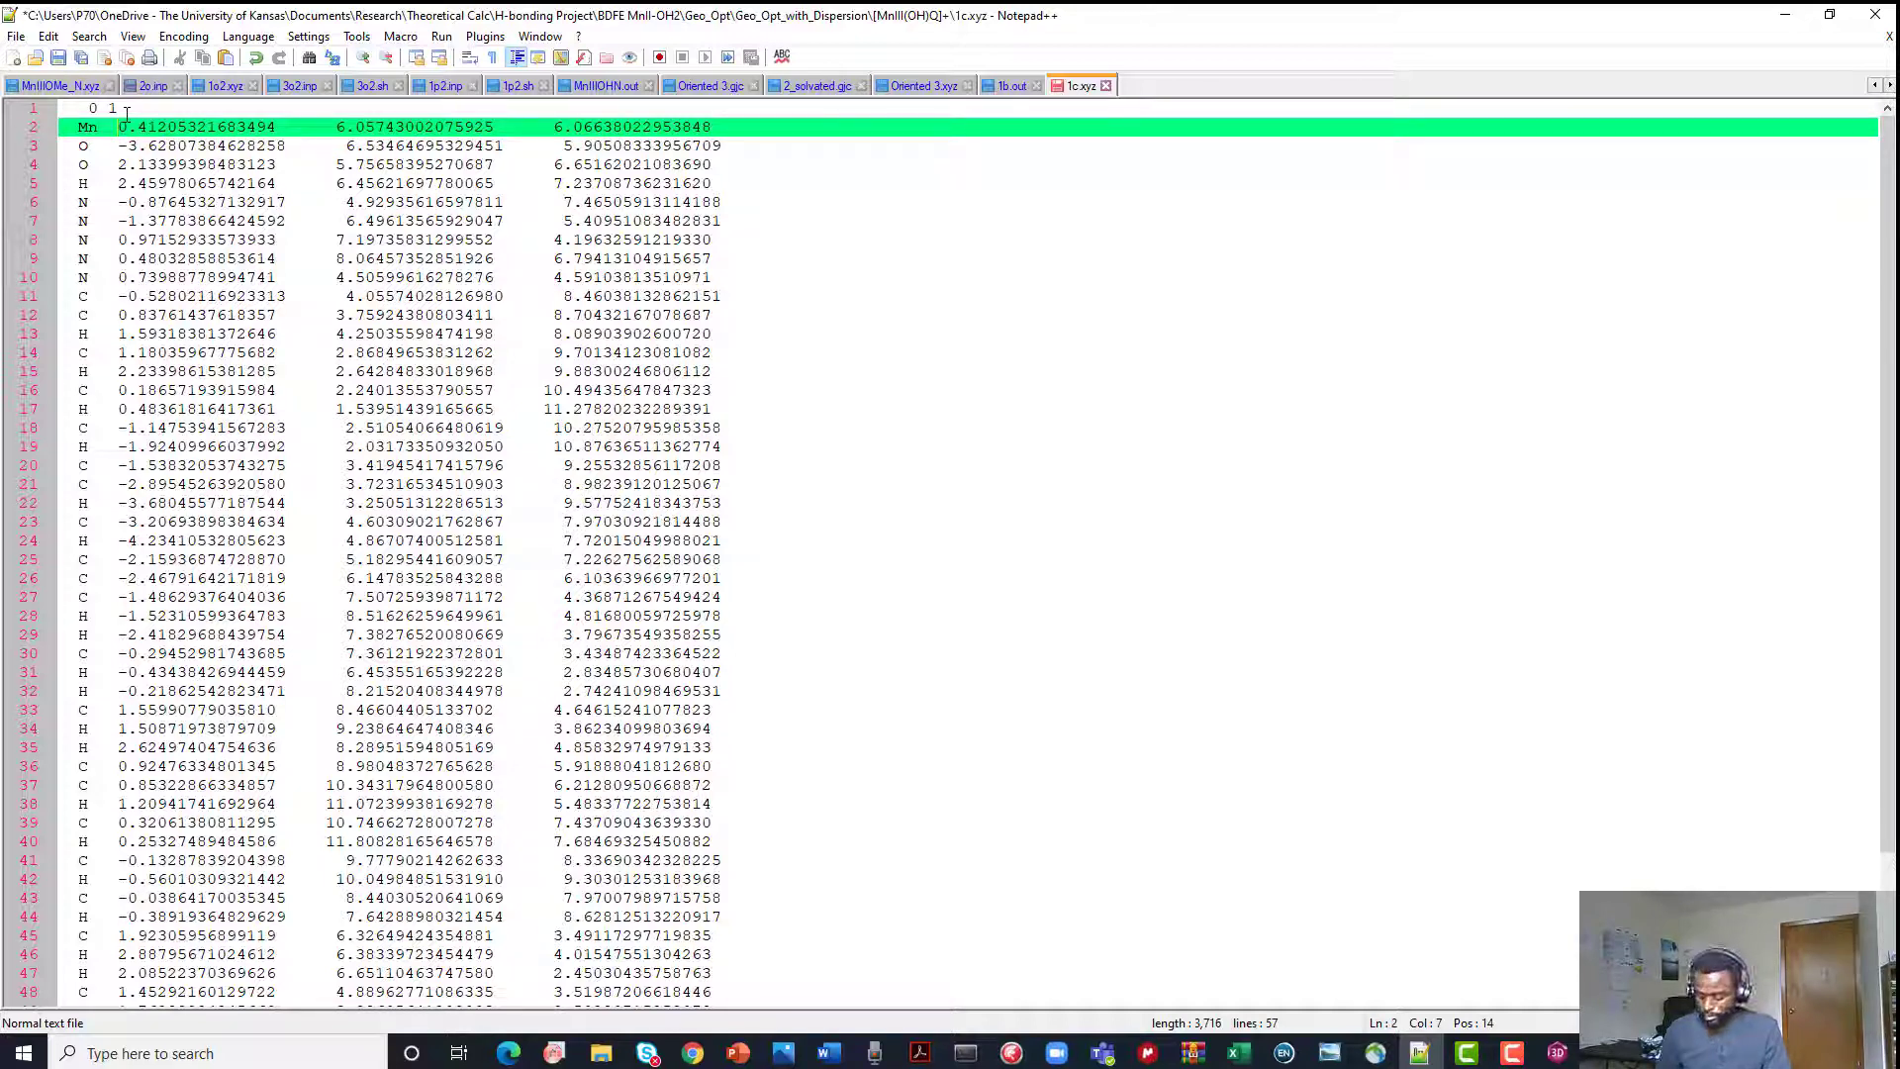
pyautogui.press('Left')
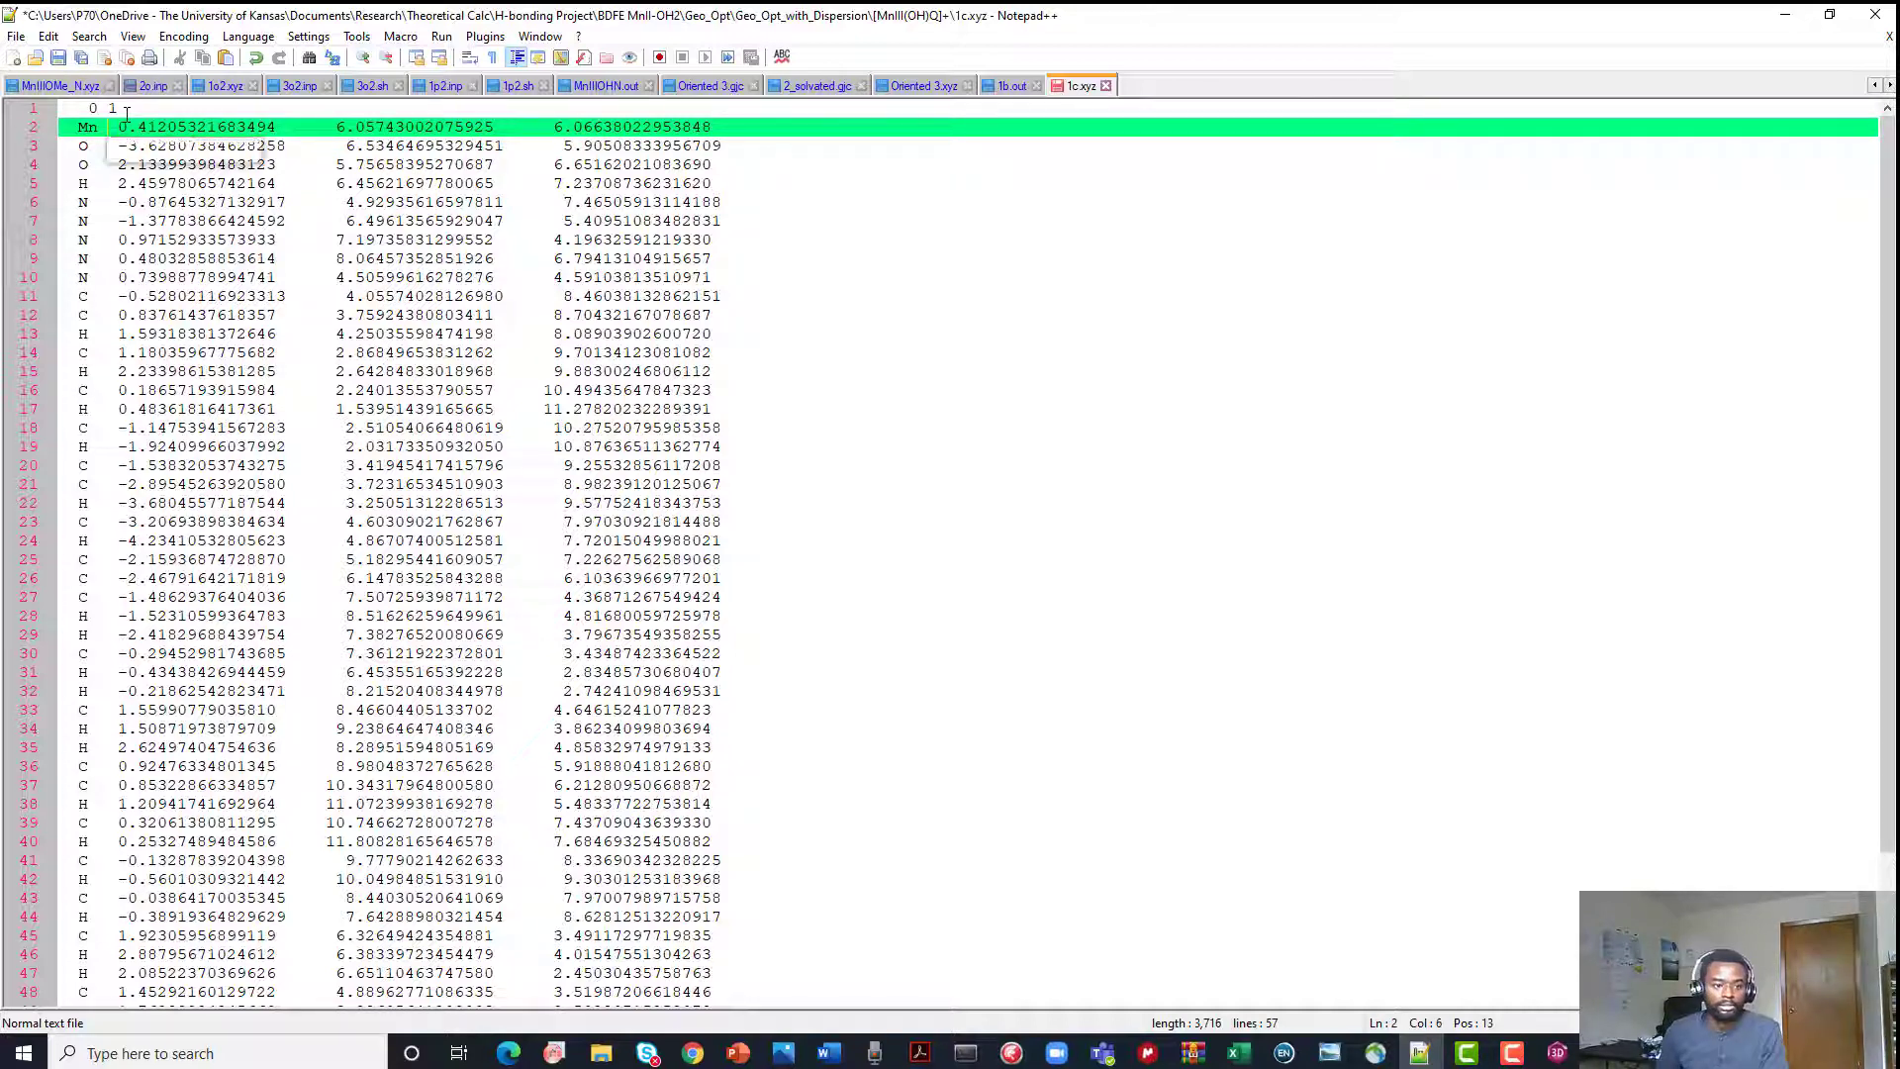
pyautogui.write('0')
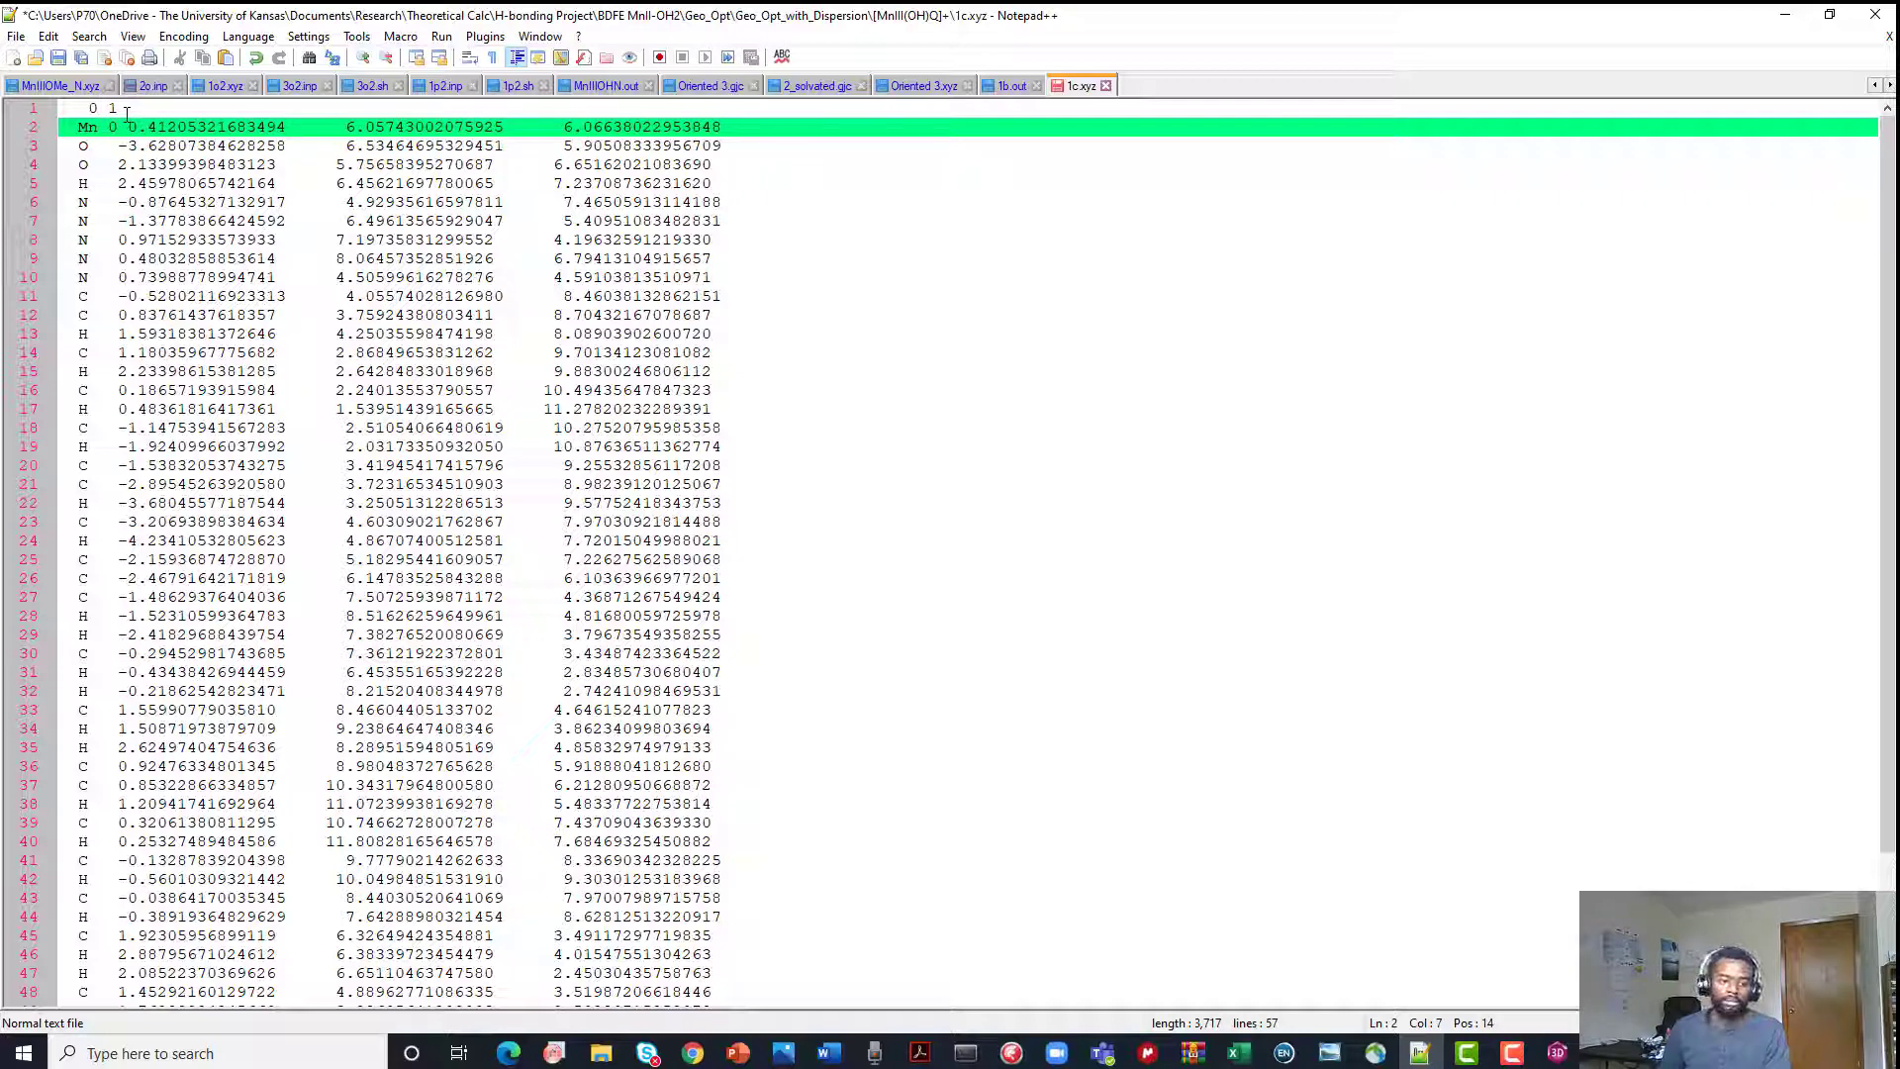
pyautogui.press('Down')
pyautogui.write('0')
pyautogui.press('Down')
pyautogui.press('Left')
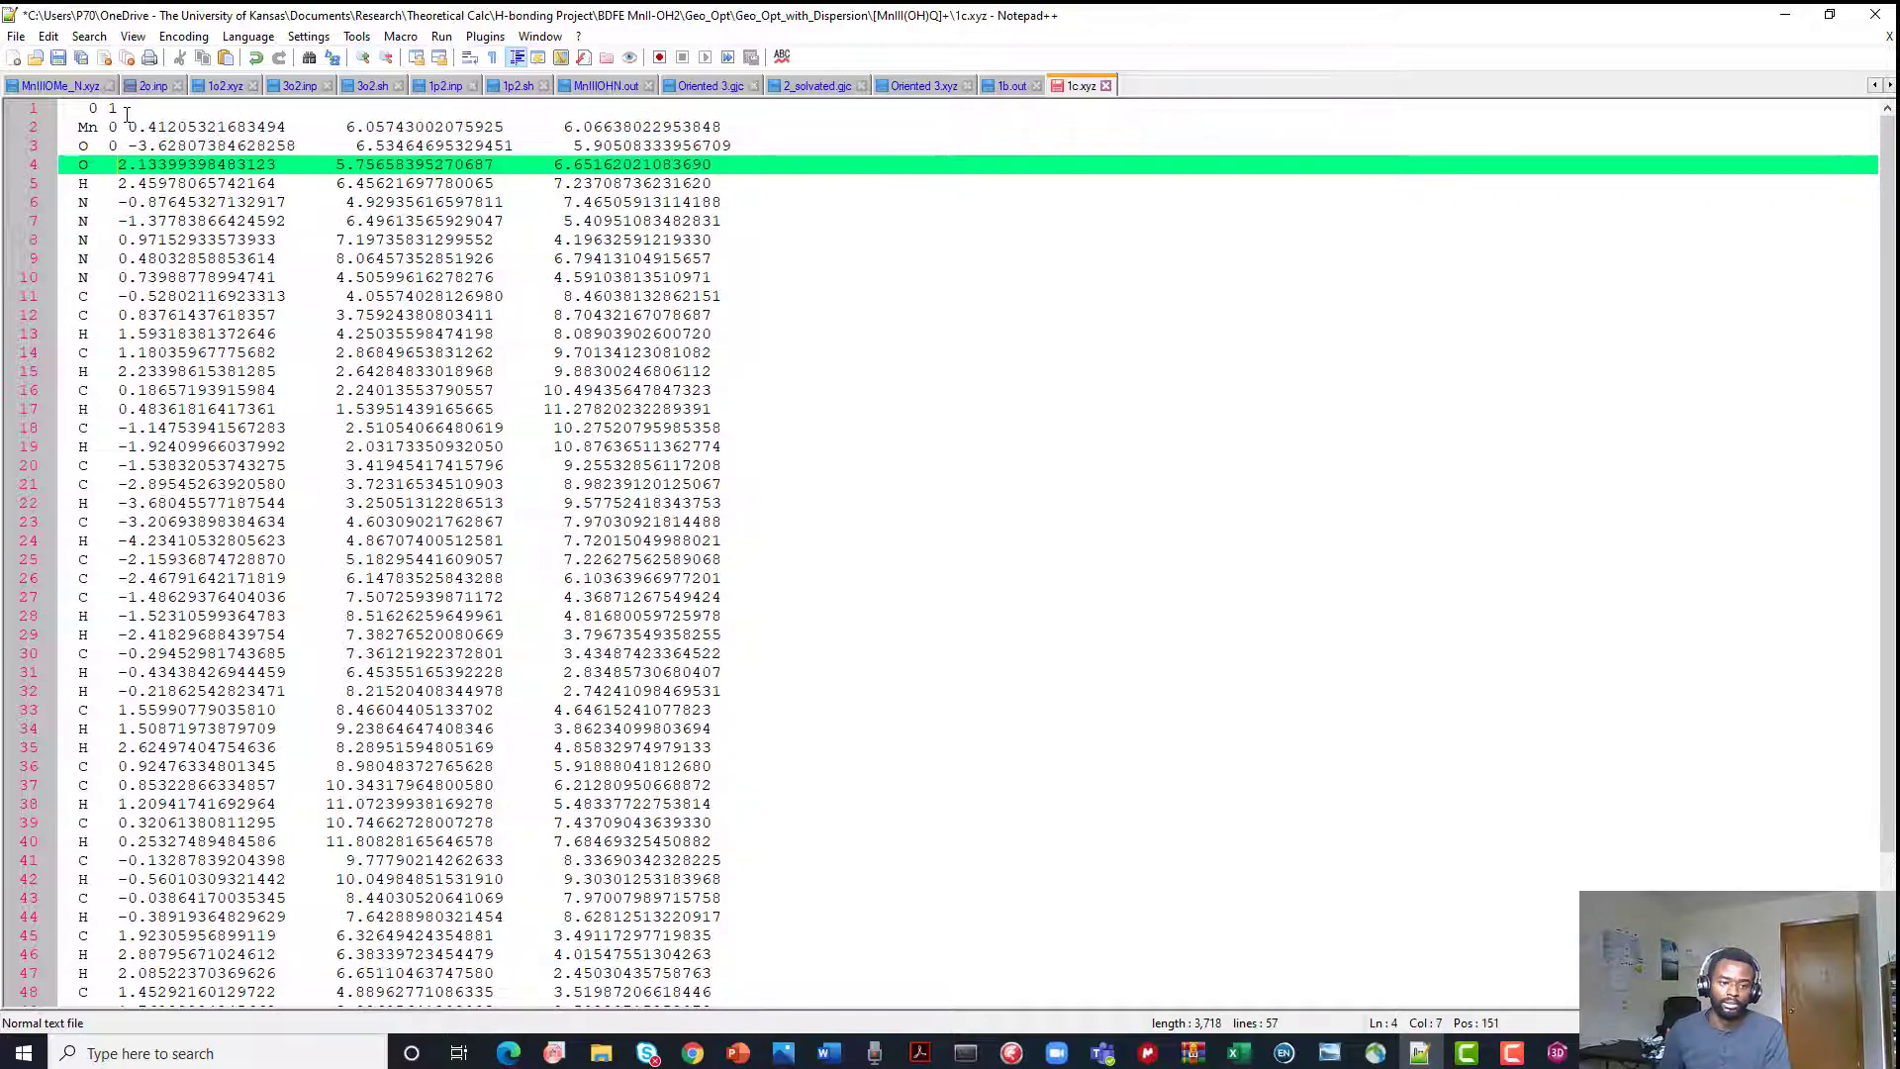
pyautogui.write('0')
pyautogui.press('Down')
pyautogui.press('Left')
pyautogui.write('0')
pyautogui.press('Down')
pyautogui.press('Left')
pyautogui.write('0')
pyautogui.press('Down')
pyautogui.press('Left')
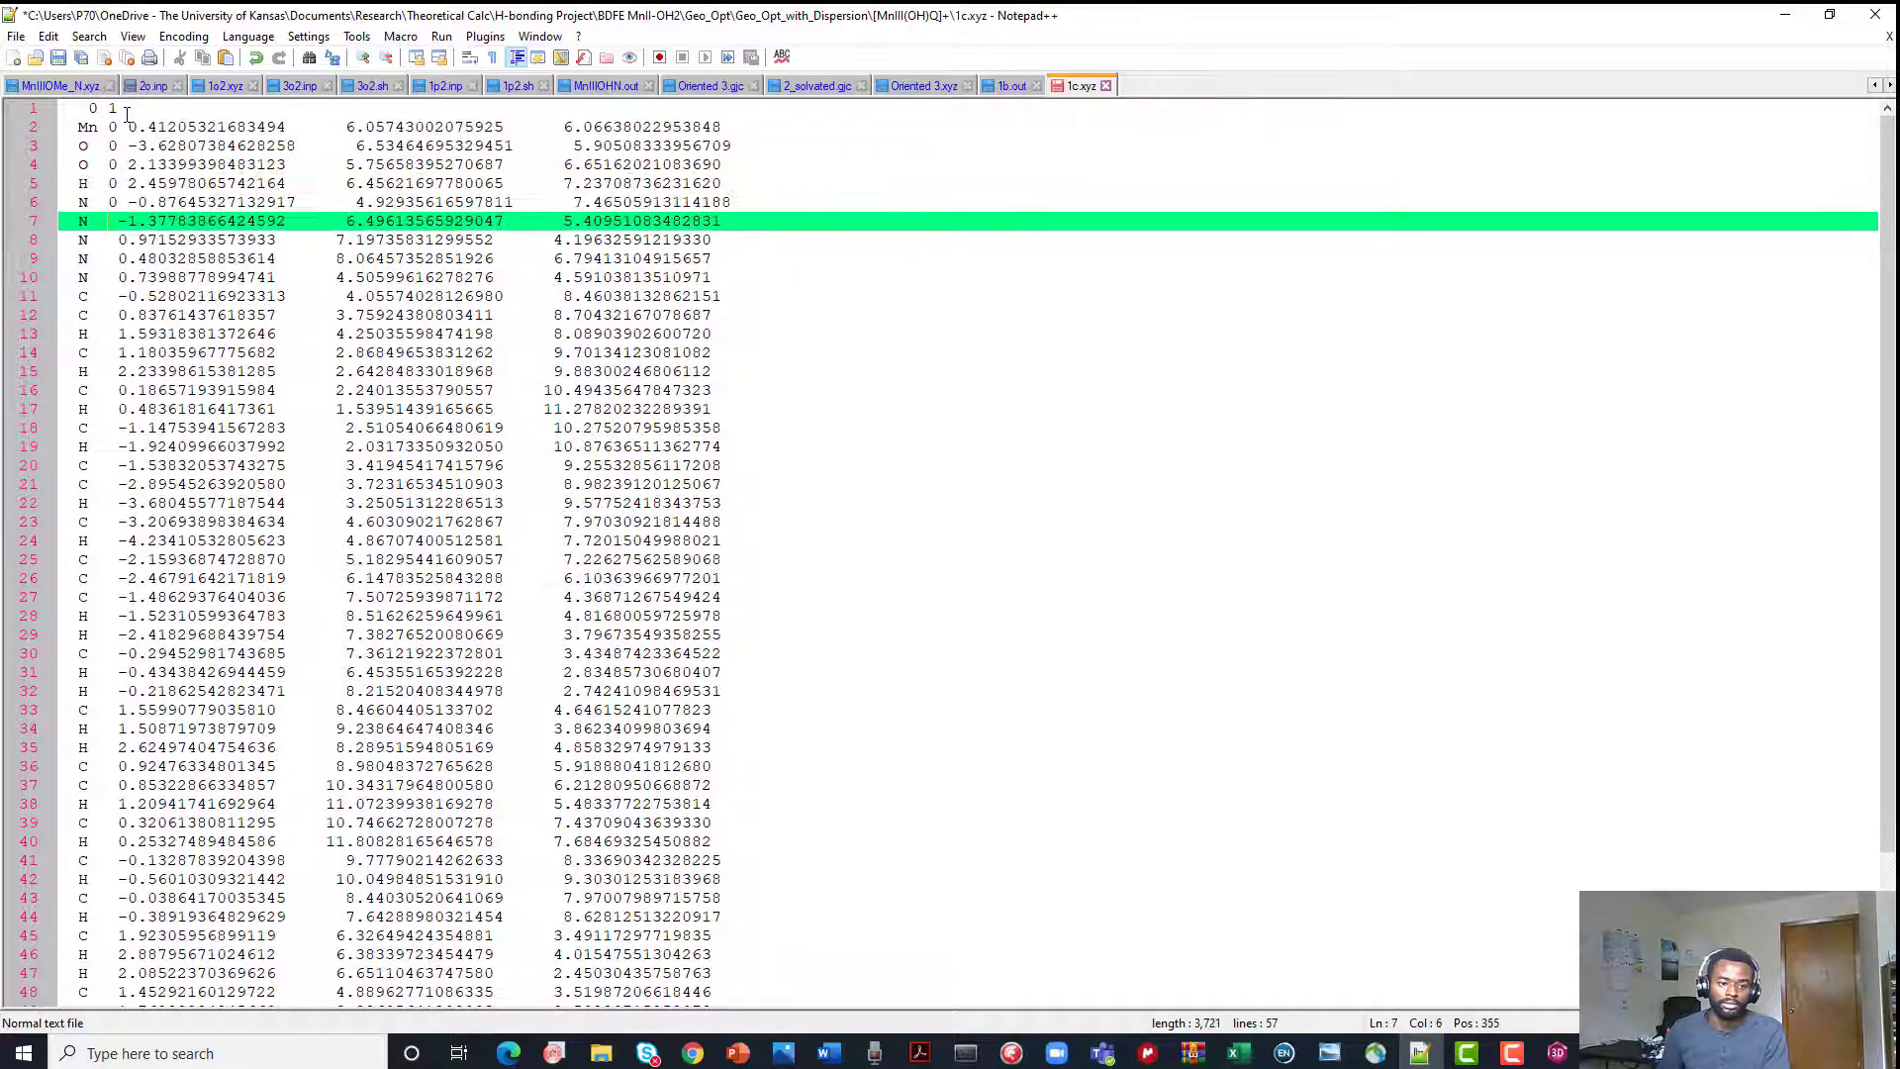
pyautogui.write('0')
pyautogui.press('Down')
pyautogui.press('Left')
pyautogui.write('0')
pyautogui.press('Down')
pyautogui.press('Left')
pyautogui.write('0')
pyautogui.press('Down')
pyautogui.press('Left')
pyautogui.write('0')
pyautogui.press('Down')
pyautogui.press('Left')
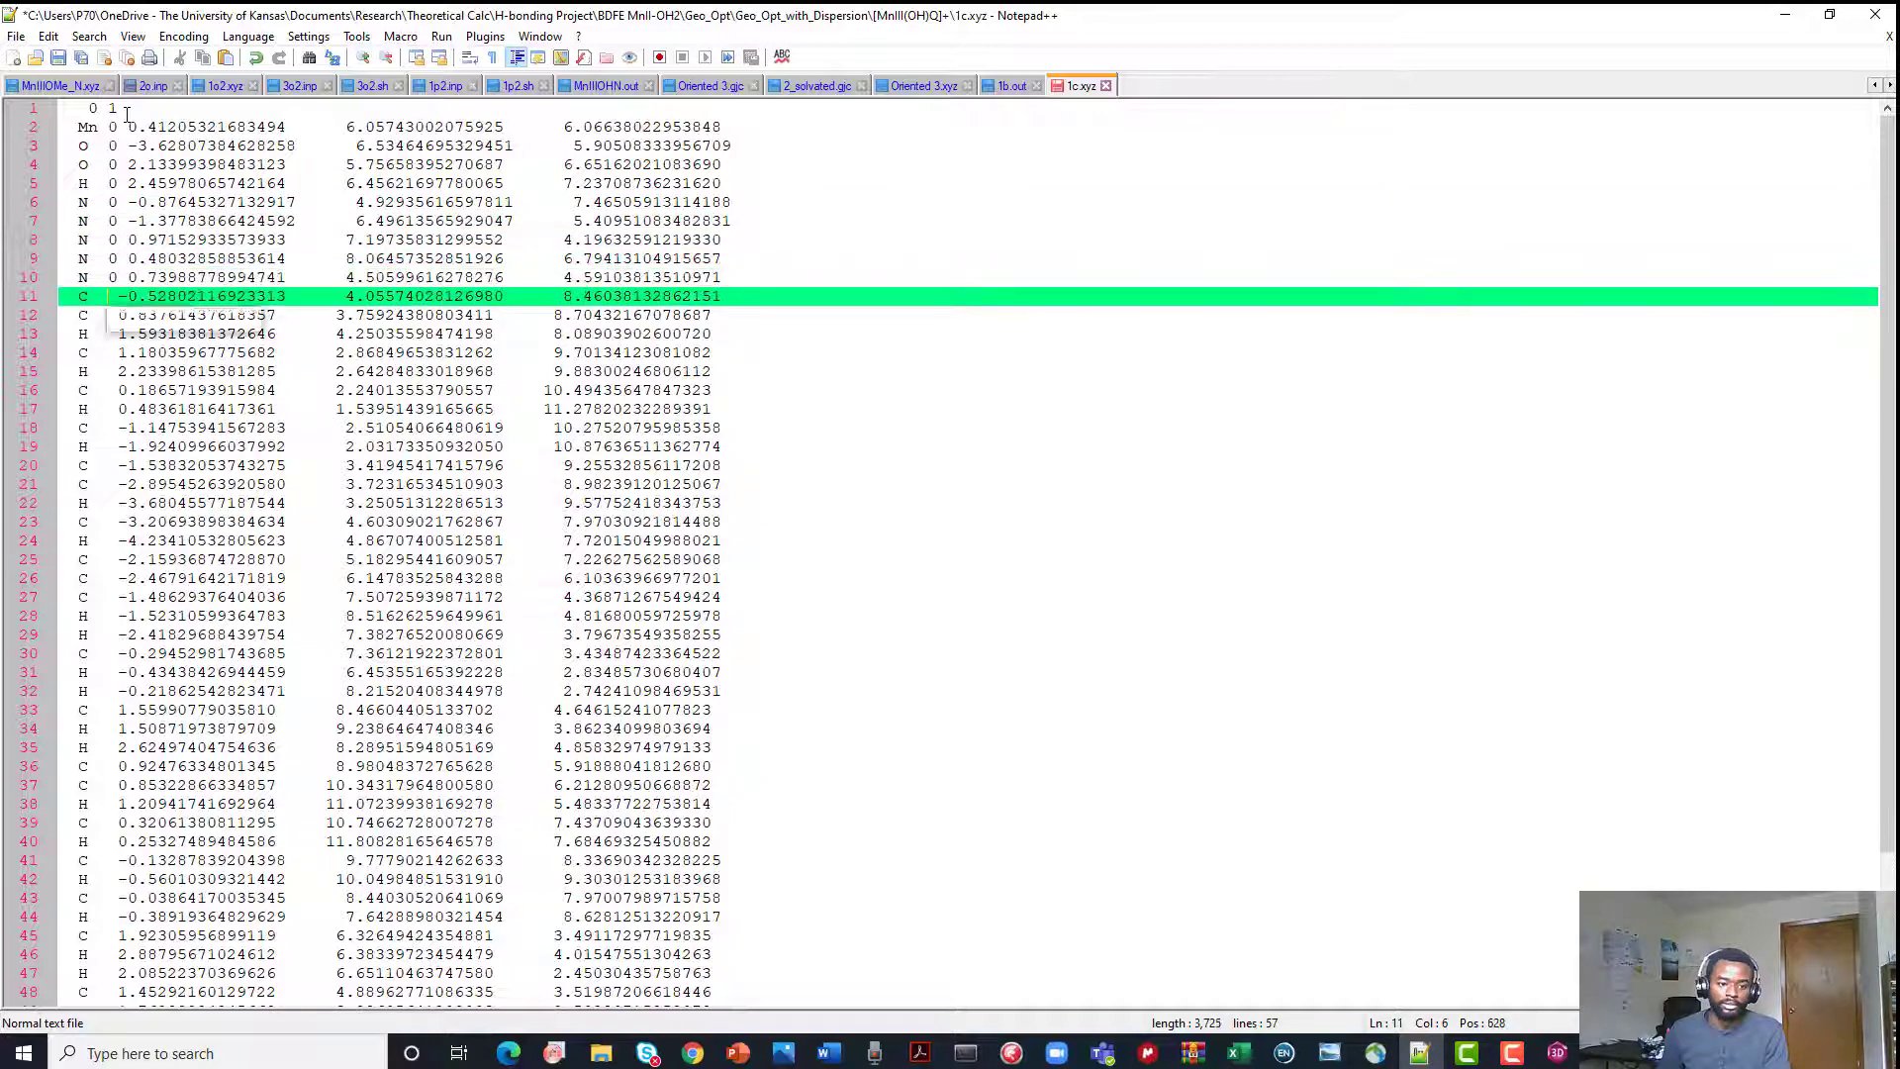
pyautogui.write('0')
pyautogui.press('Down')
pyautogui.press('Left')
pyautogui.press('0')
pyautogui.press('Down')
pyautogui.press('Left')
pyautogui.press('0')
pyautogui.press('Down')
pyautogui.press('Left')
pyautogui.write('0')
pyautogui.press('Down')
pyautogui.press('Left')
pyautogui.write('0')
pyautogui.press('Down')
pyautogui.press('Left')
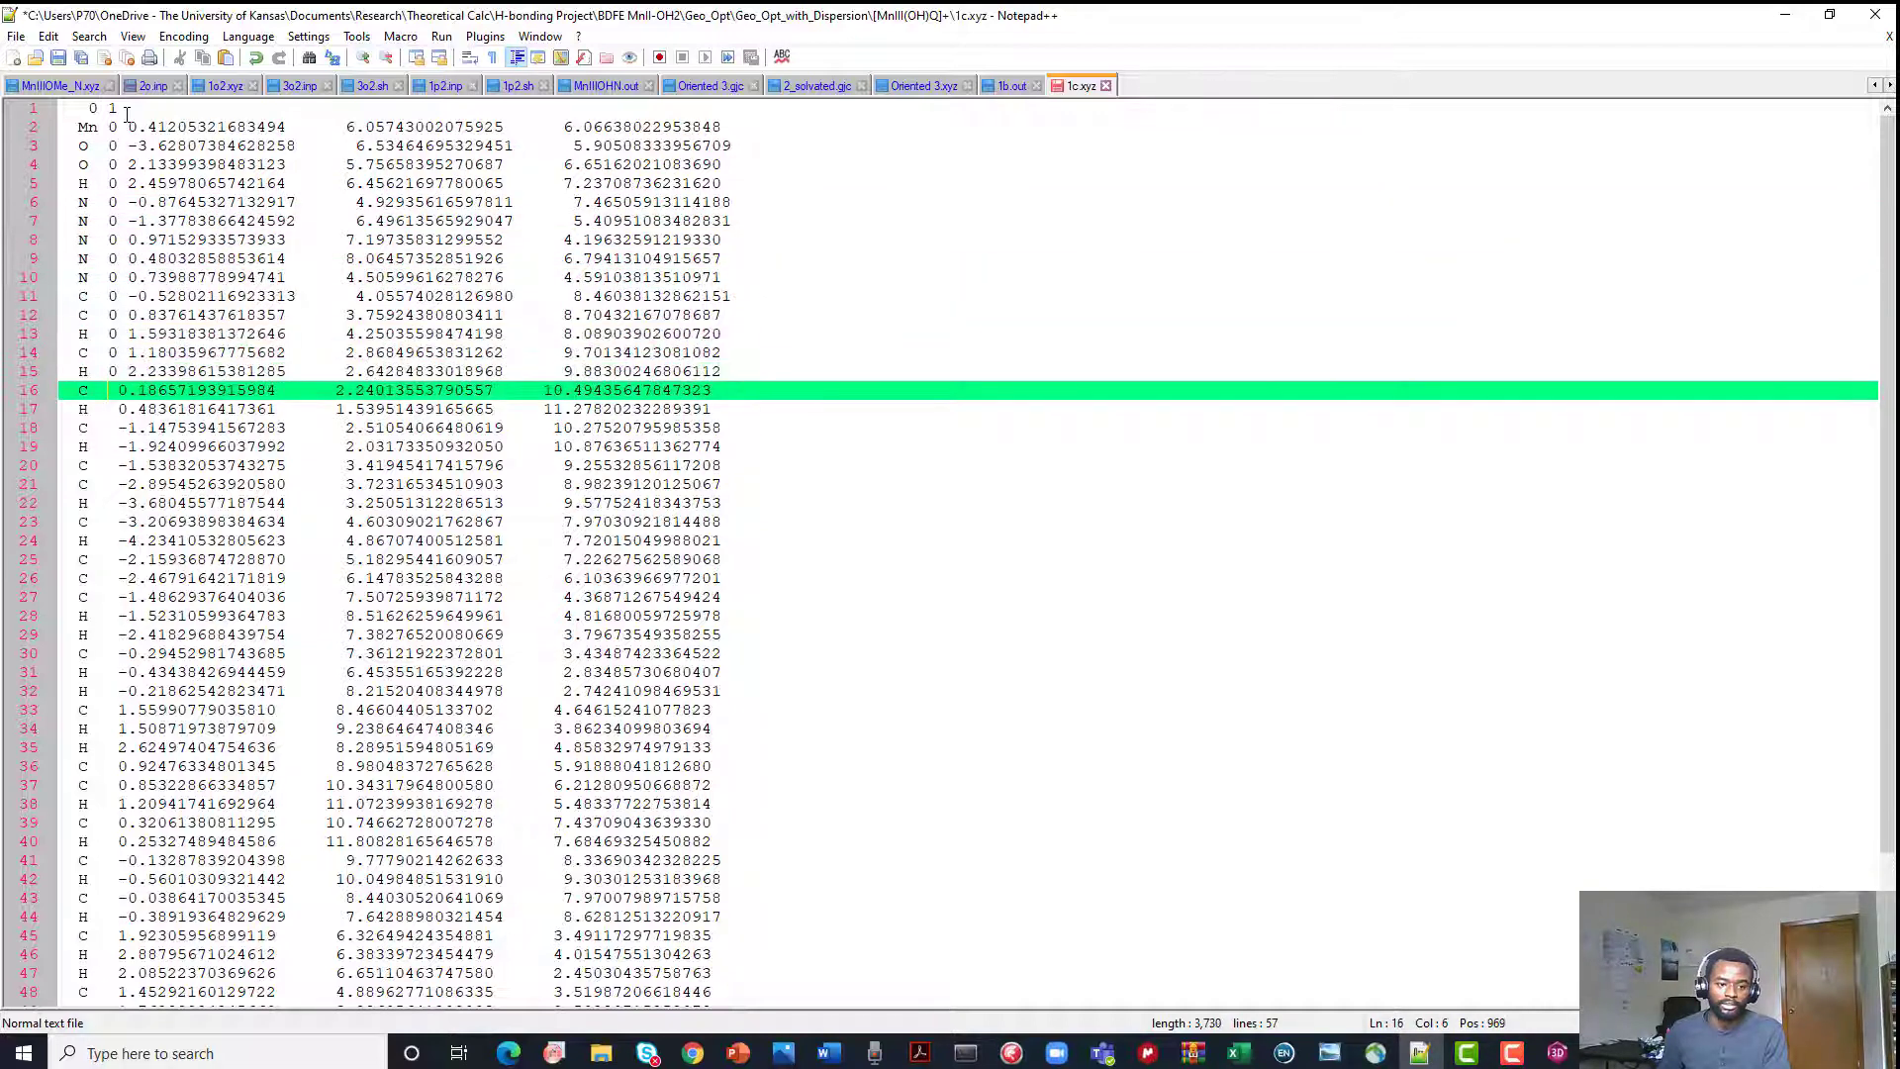
pyautogui.press('0')
pyautogui.press('Down')
pyautogui.press('Left')
pyautogui.press('0')
pyautogui.press('Down')
pyautogui.press('Left')
pyautogui.press('Down')
pyautogui.write('0')
pyautogui.press('Down')
pyautogui.press('Left')
pyautogui.write('0')
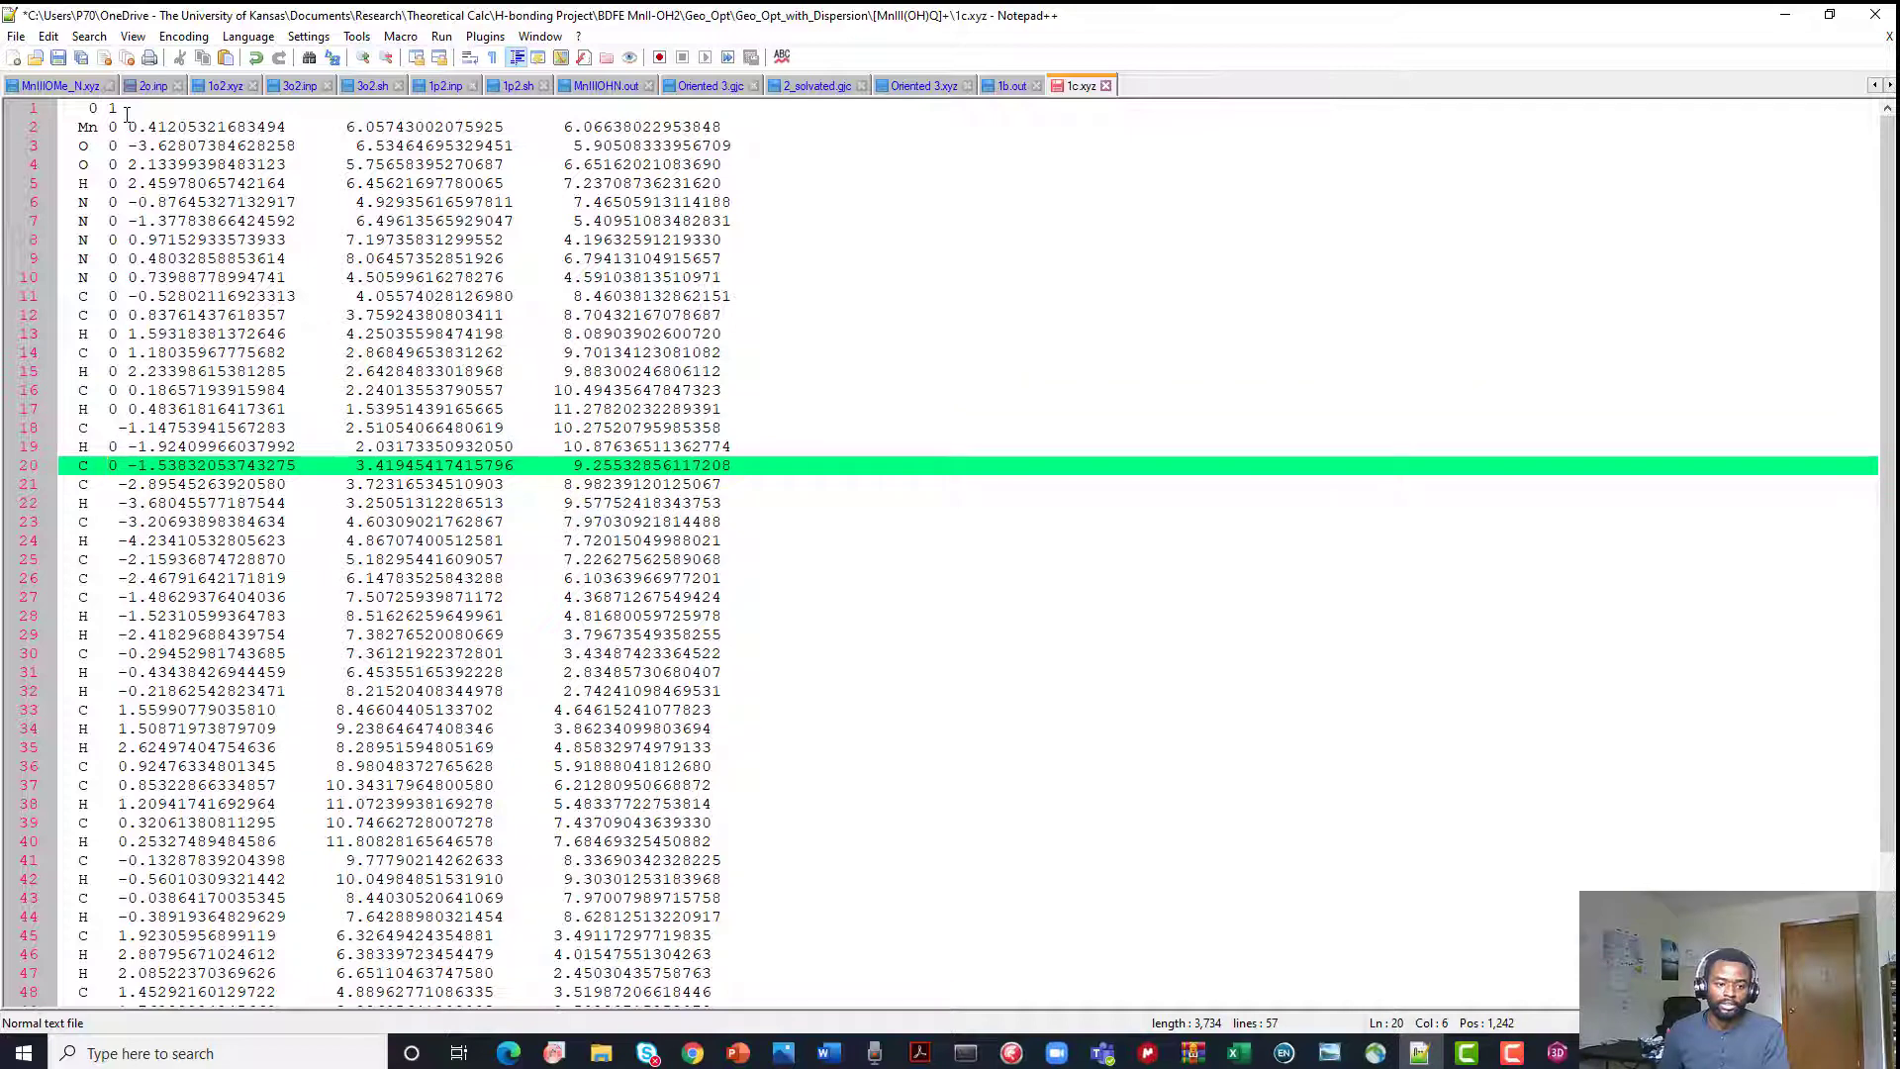
pyautogui.press('Up')
pyautogui.press('Up')
pyautogui.write('0')
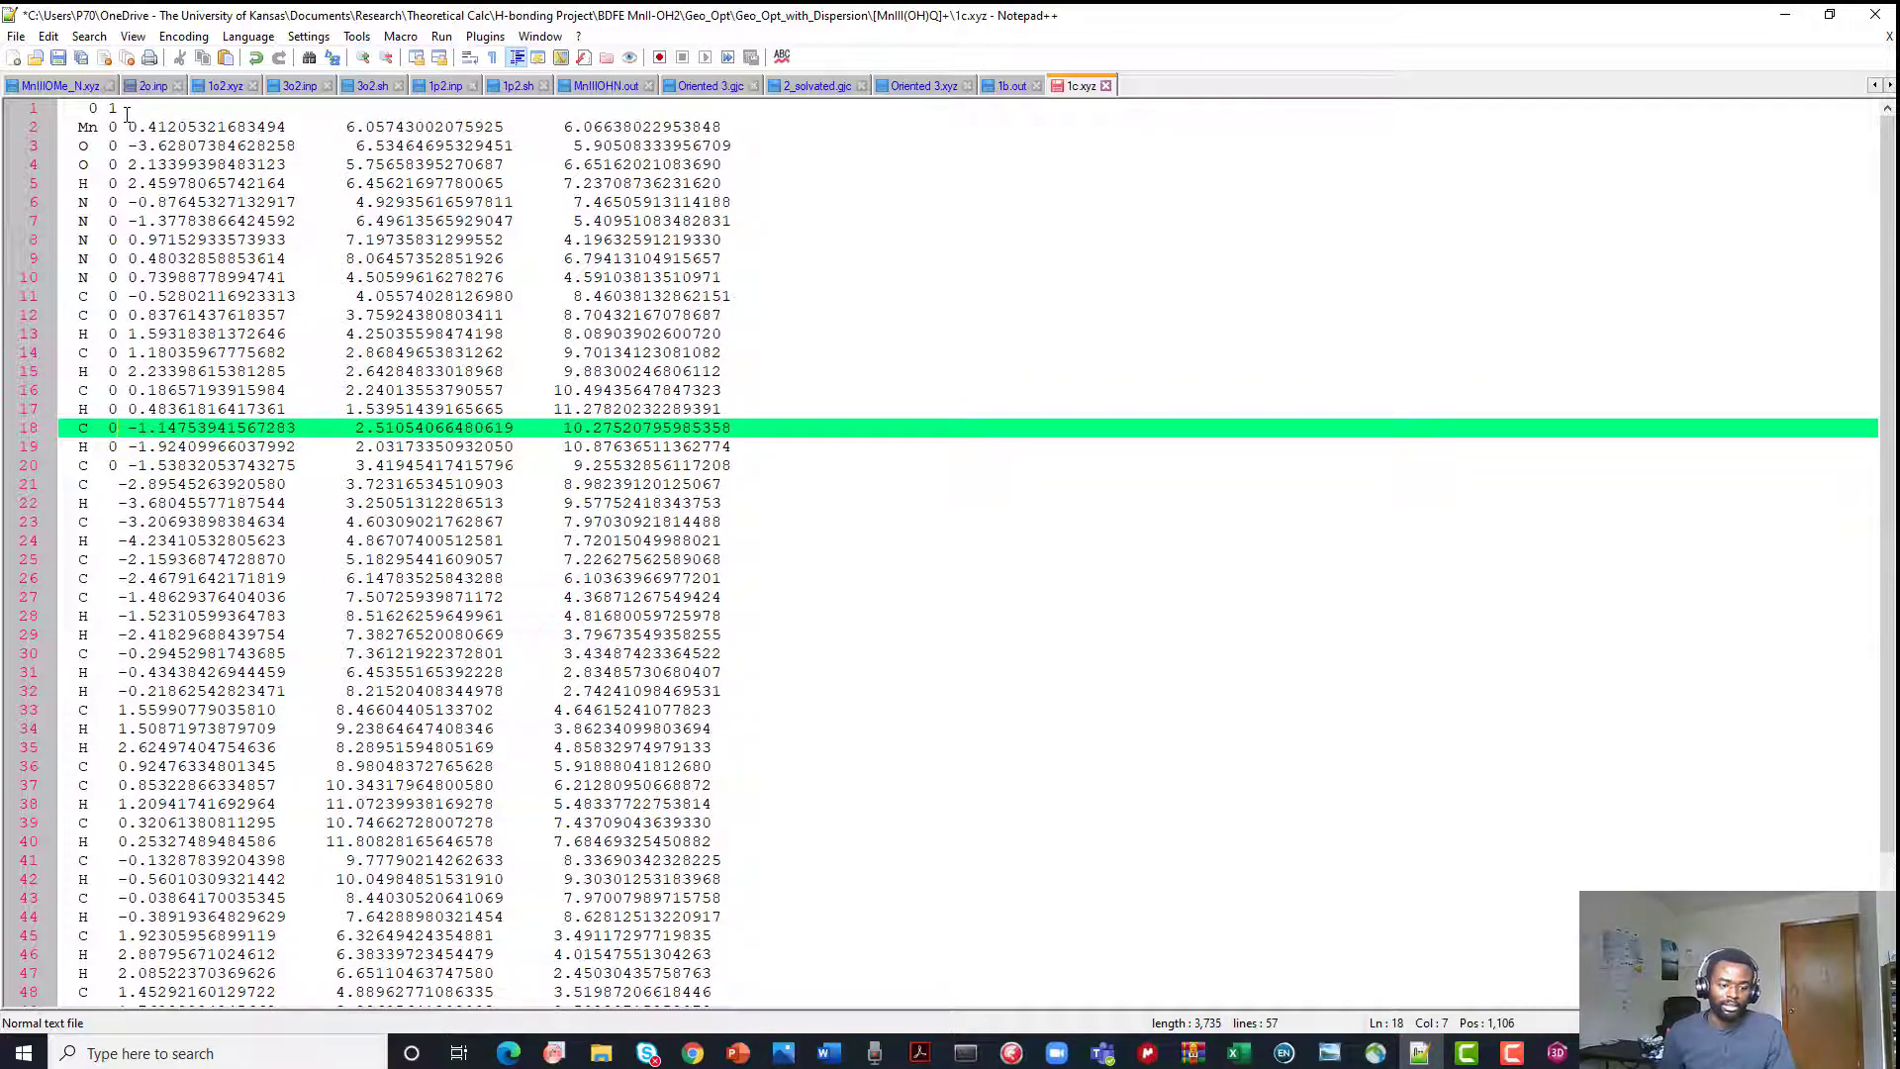
pyautogui.press('Up')
pyautogui.press('Up')
pyautogui.press('Up')
pyautogui.press('Up')
pyautogui.press('Up')
pyautogui.press('Up')
pyautogui.press('Up')
pyautogui.press('Up')
pyautogui.press('Up')
pyautogui.press('Up')
pyautogui.press('Up')
pyautogui.press('Up')
pyautogui.press('Up')
pyautogui.press('Up')
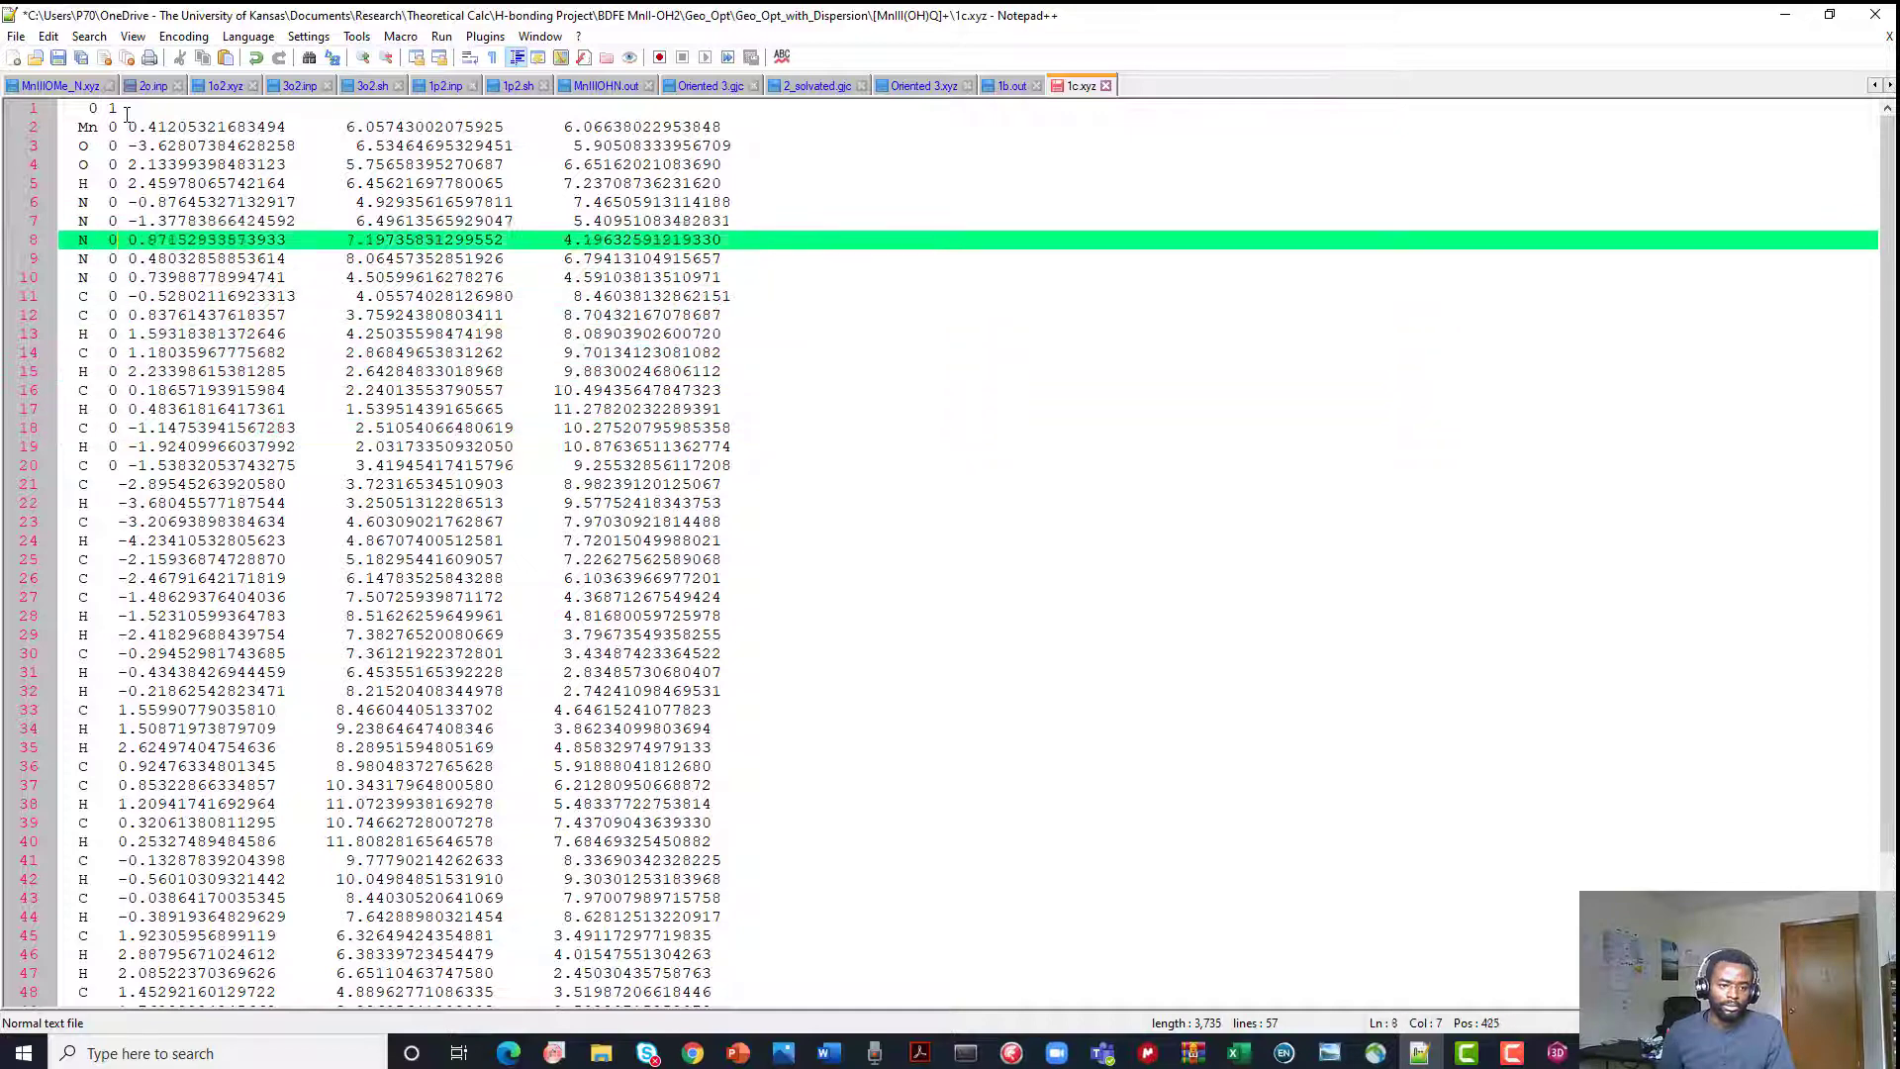
pyautogui.press('Up')
pyautogui.press('Up')
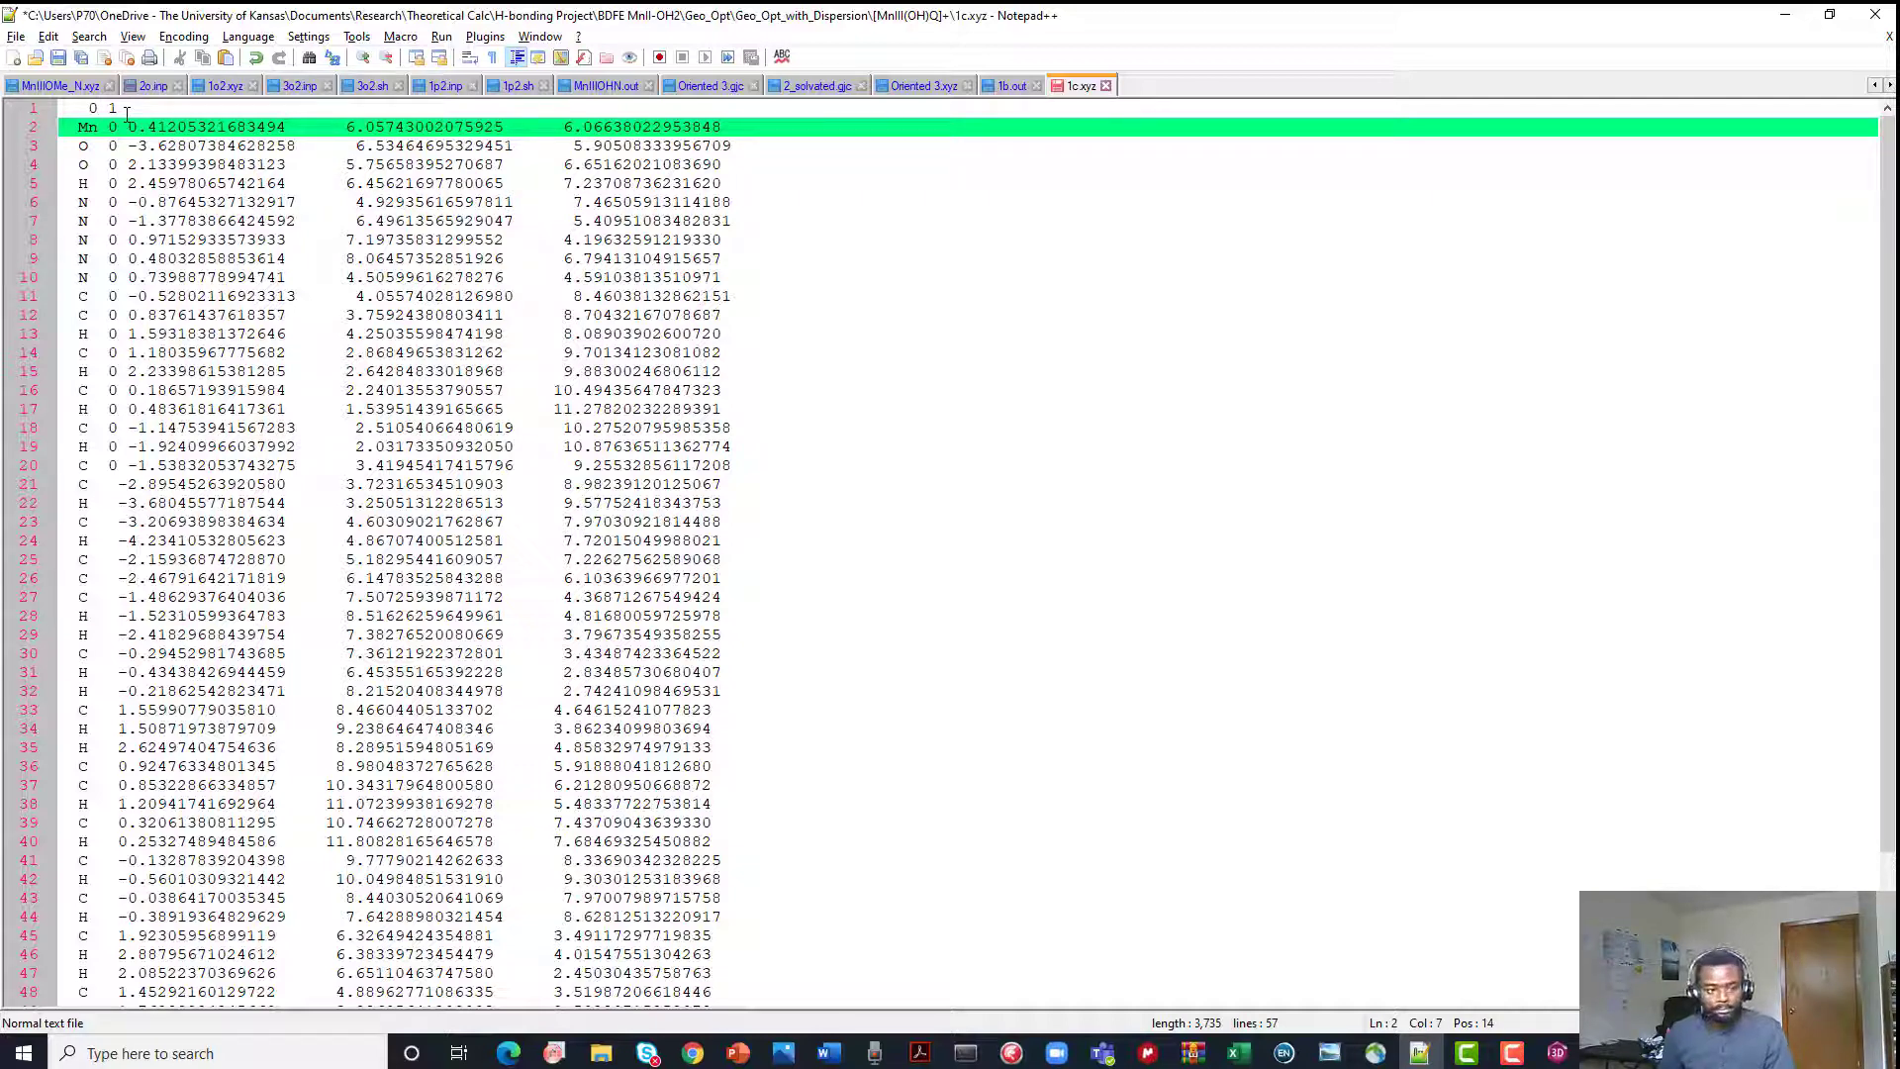
# Column-select the 0s on lines 2–20 and paste them onto lines 21–39
pyautogui.hotkey('shift', 'alt', 'Left')
pyautogui.hotkey('shift', 'alt', 'Down')
pyautogui.hotkey('shift', 'alt', 'Down')
pyautogui.hotkey('shift', 'alt', 'Down')
pyautogui.hotkey('shift', 'alt', 'Down')
pyautogui.hotkey('shift', 'alt', 'Down')
pyautogui.hotkey('shift', 'alt', 'Down')
pyautogui.hotkey('shift', 'alt', 'Down')
pyautogui.hotkey('shift', 'alt', 'Down')
pyautogui.hotkey('shift', 'alt', 'Down')
pyautogui.hotkey('shift', 'alt', 'Down')
pyautogui.hotkey('shift', 'alt', 'Down')
pyautogui.hotkey('shift', 'alt', 'Down')
pyautogui.hotkey('shift', 'alt', 'Down')
pyautogui.hotkey('shift', 'alt', 'Down')
pyautogui.hotkey('shift', 'alt', 'Down')
pyautogui.hotkey('shift', 'alt', 'Down')
pyautogui.hotkey('shift', 'alt', 'Down')
pyautogui.hotkey('shift', 'alt', 'Down')
pyautogui.hotkey('ctrl', 'c')
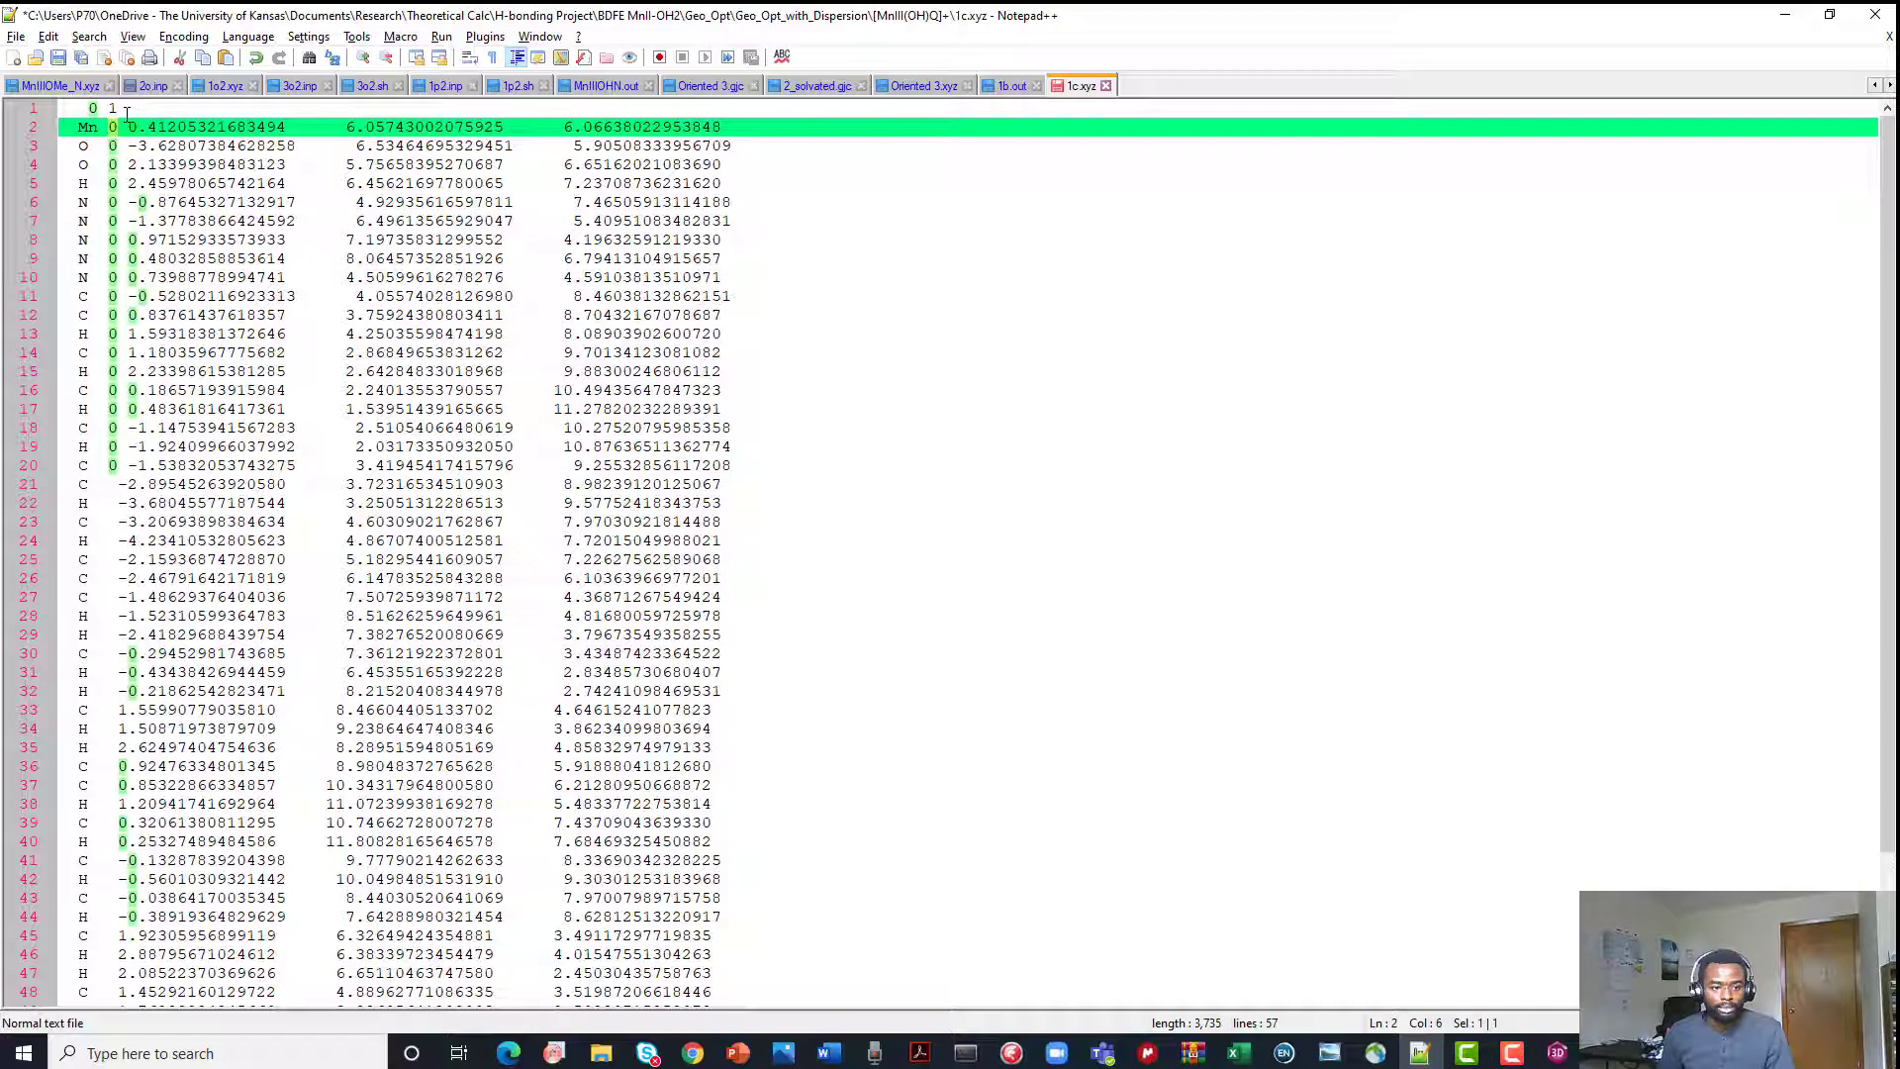
pyautogui.hotkey('shift', 'alt', 'Down')
pyautogui.hotkey('shift', 'alt', 'Down')
pyautogui.hotkey('shift', 'alt', 'Down')
pyautogui.hotkey('shift', 'alt', 'Down')
pyautogui.hotkey('shift', 'alt', 'Down')
pyautogui.hotkey('shift', 'alt', 'Down')
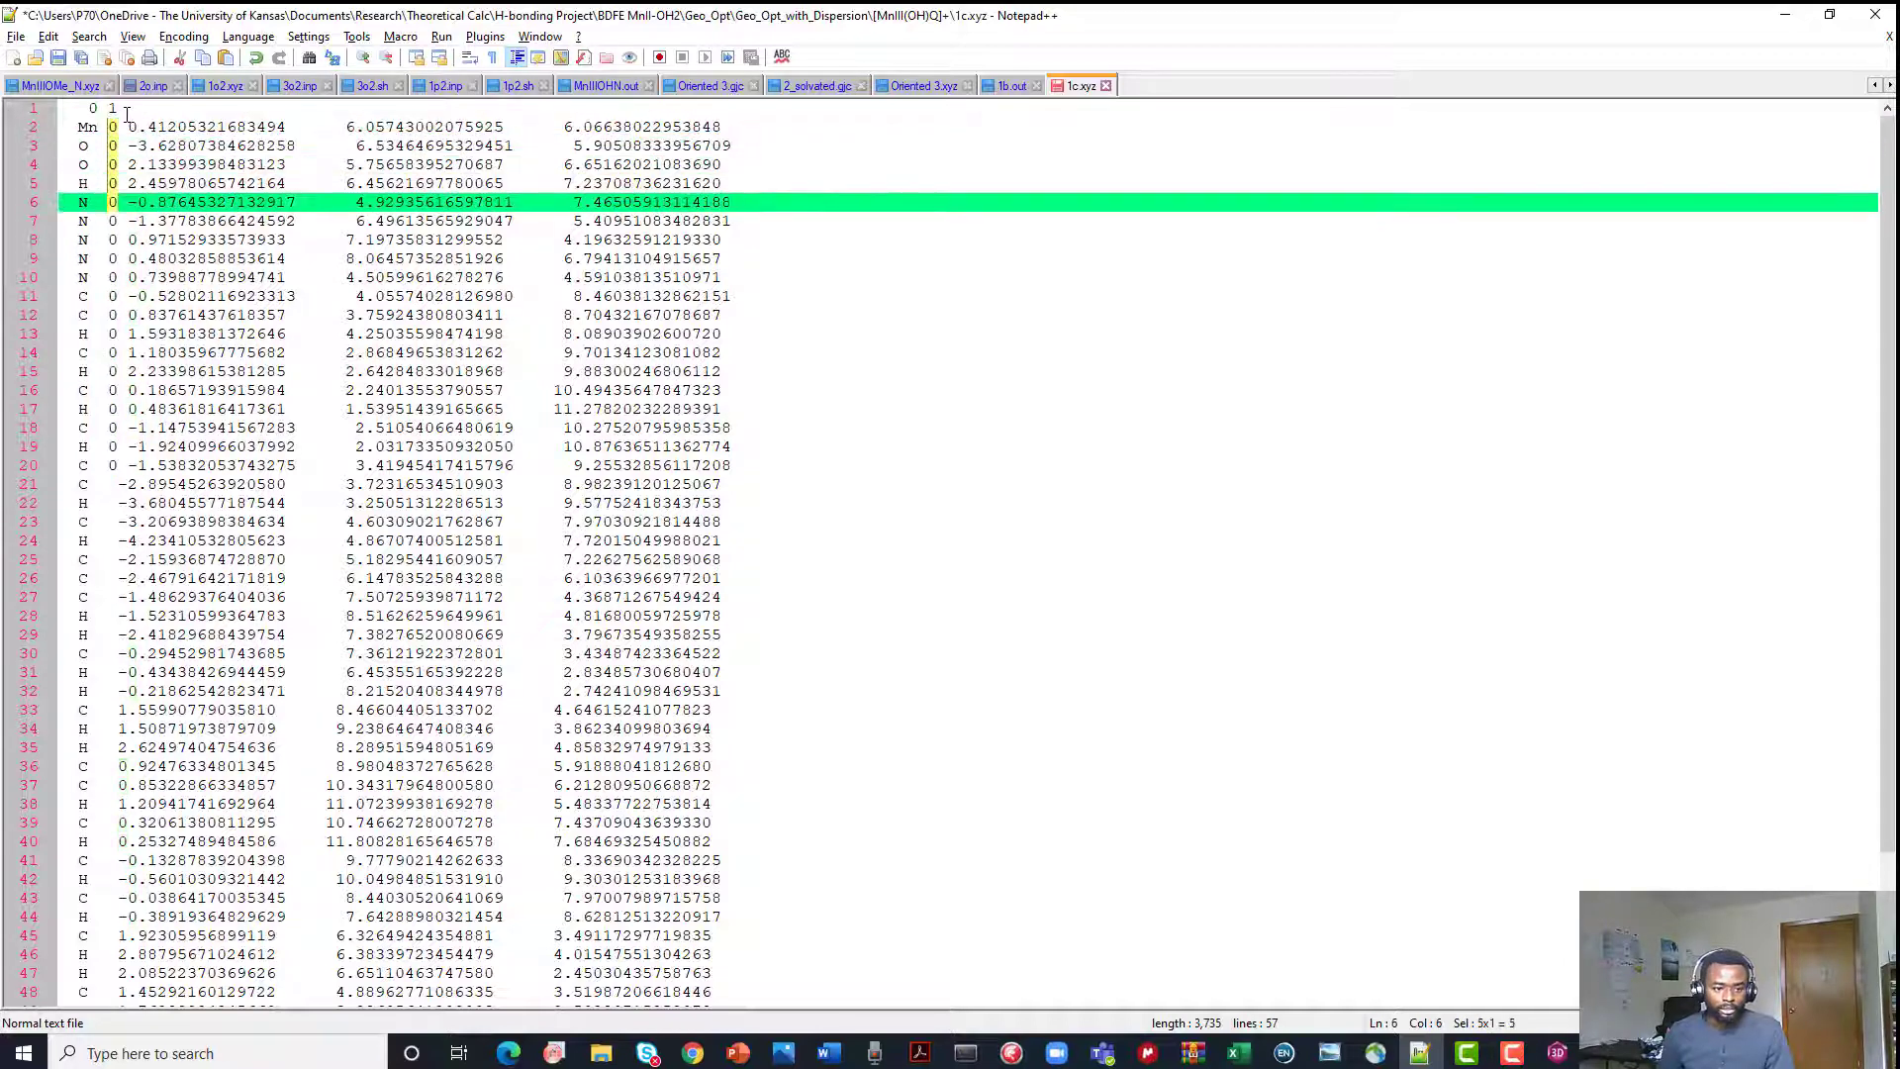
pyautogui.hotkey('shift', 'alt', 'Down')
pyautogui.hotkey('shift', 'alt', 'Down')
pyautogui.hotkey('shift', 'alt', 'Down')
pyautogui.hotkey('shift', 'alt', 'Down')
pyautogui.hotkey('shift', 'alt', 'Down')
pyautogui.hotkey('shift', 'alt', 'Down')
pyautogui.hotkey('shift', 'alt', 'Down')
pyautogui.hotkey('shift', 'alt', 'Down')
pyautogui.hotkey('shift', 'alt', 'Down')
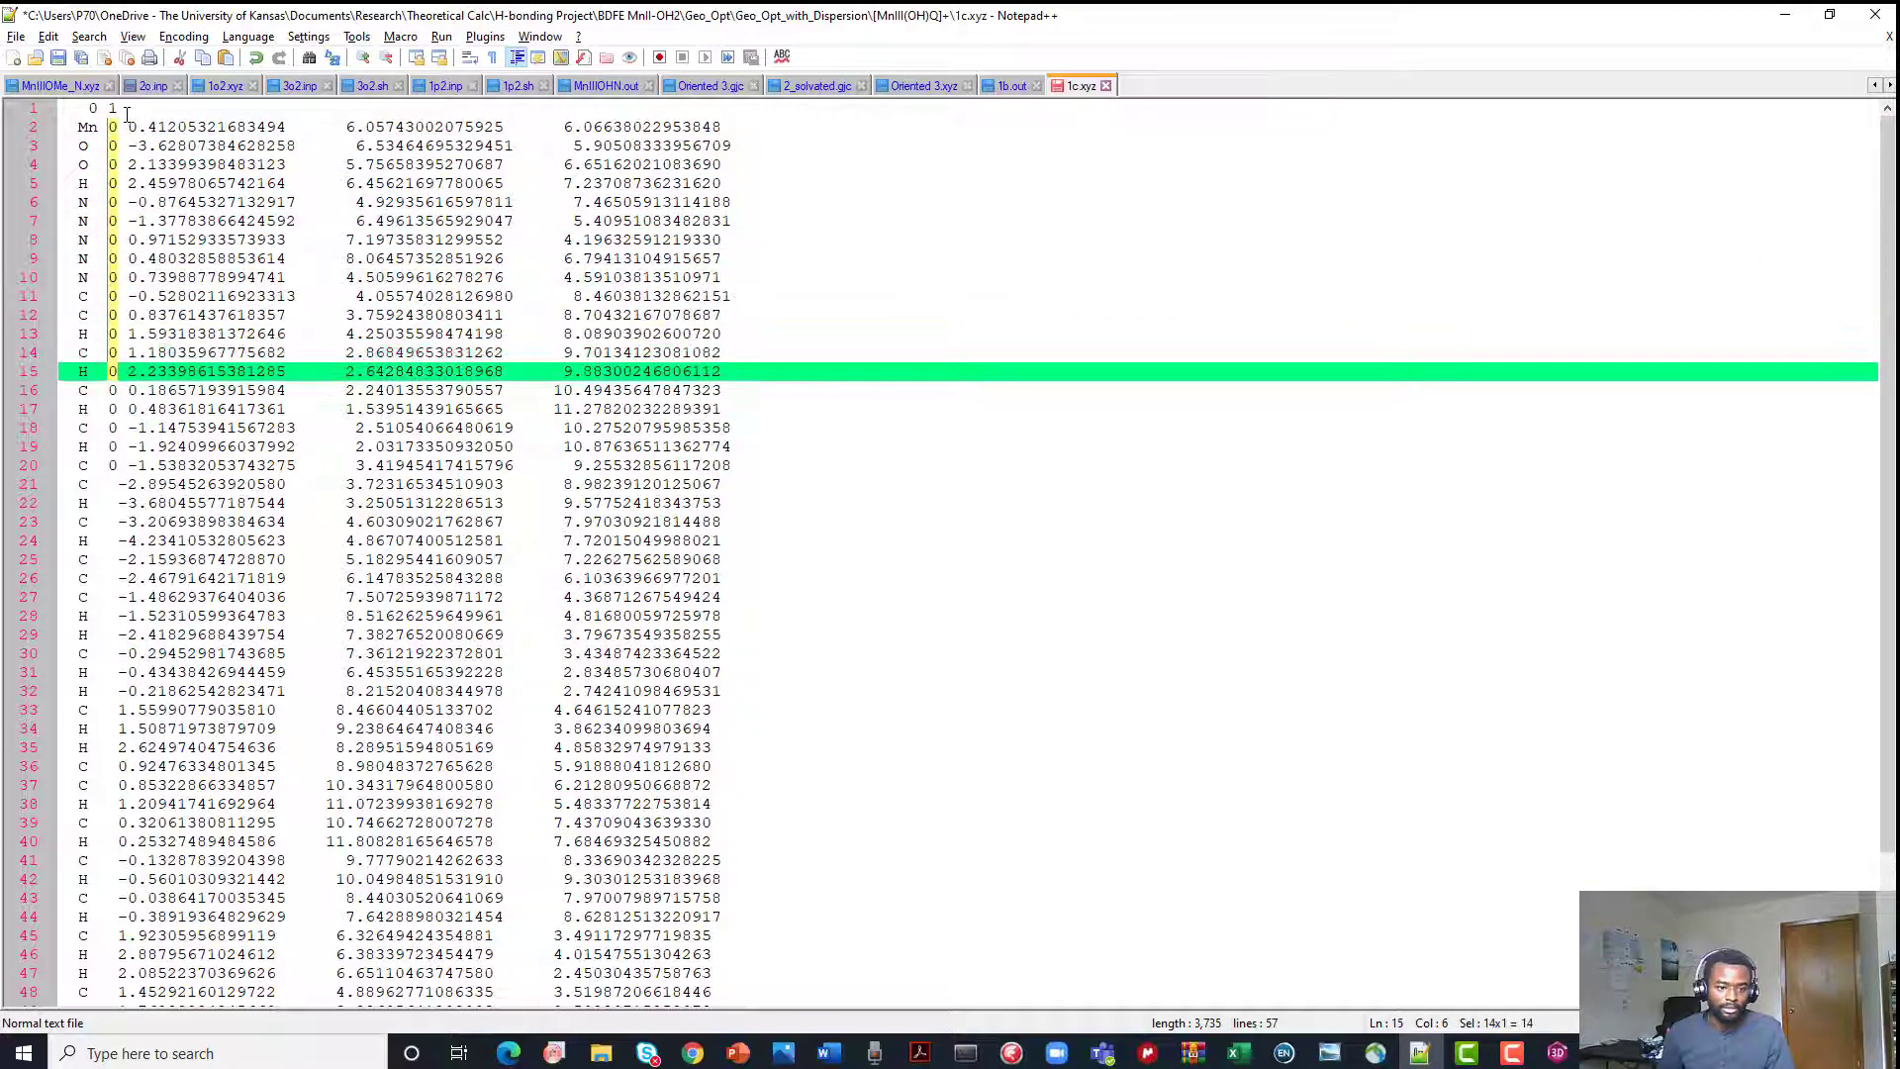
pyautogui.hotkey('shift', 'alt', 'Down')
pyautogui.hotkey('shift', 'alt', 'Down')
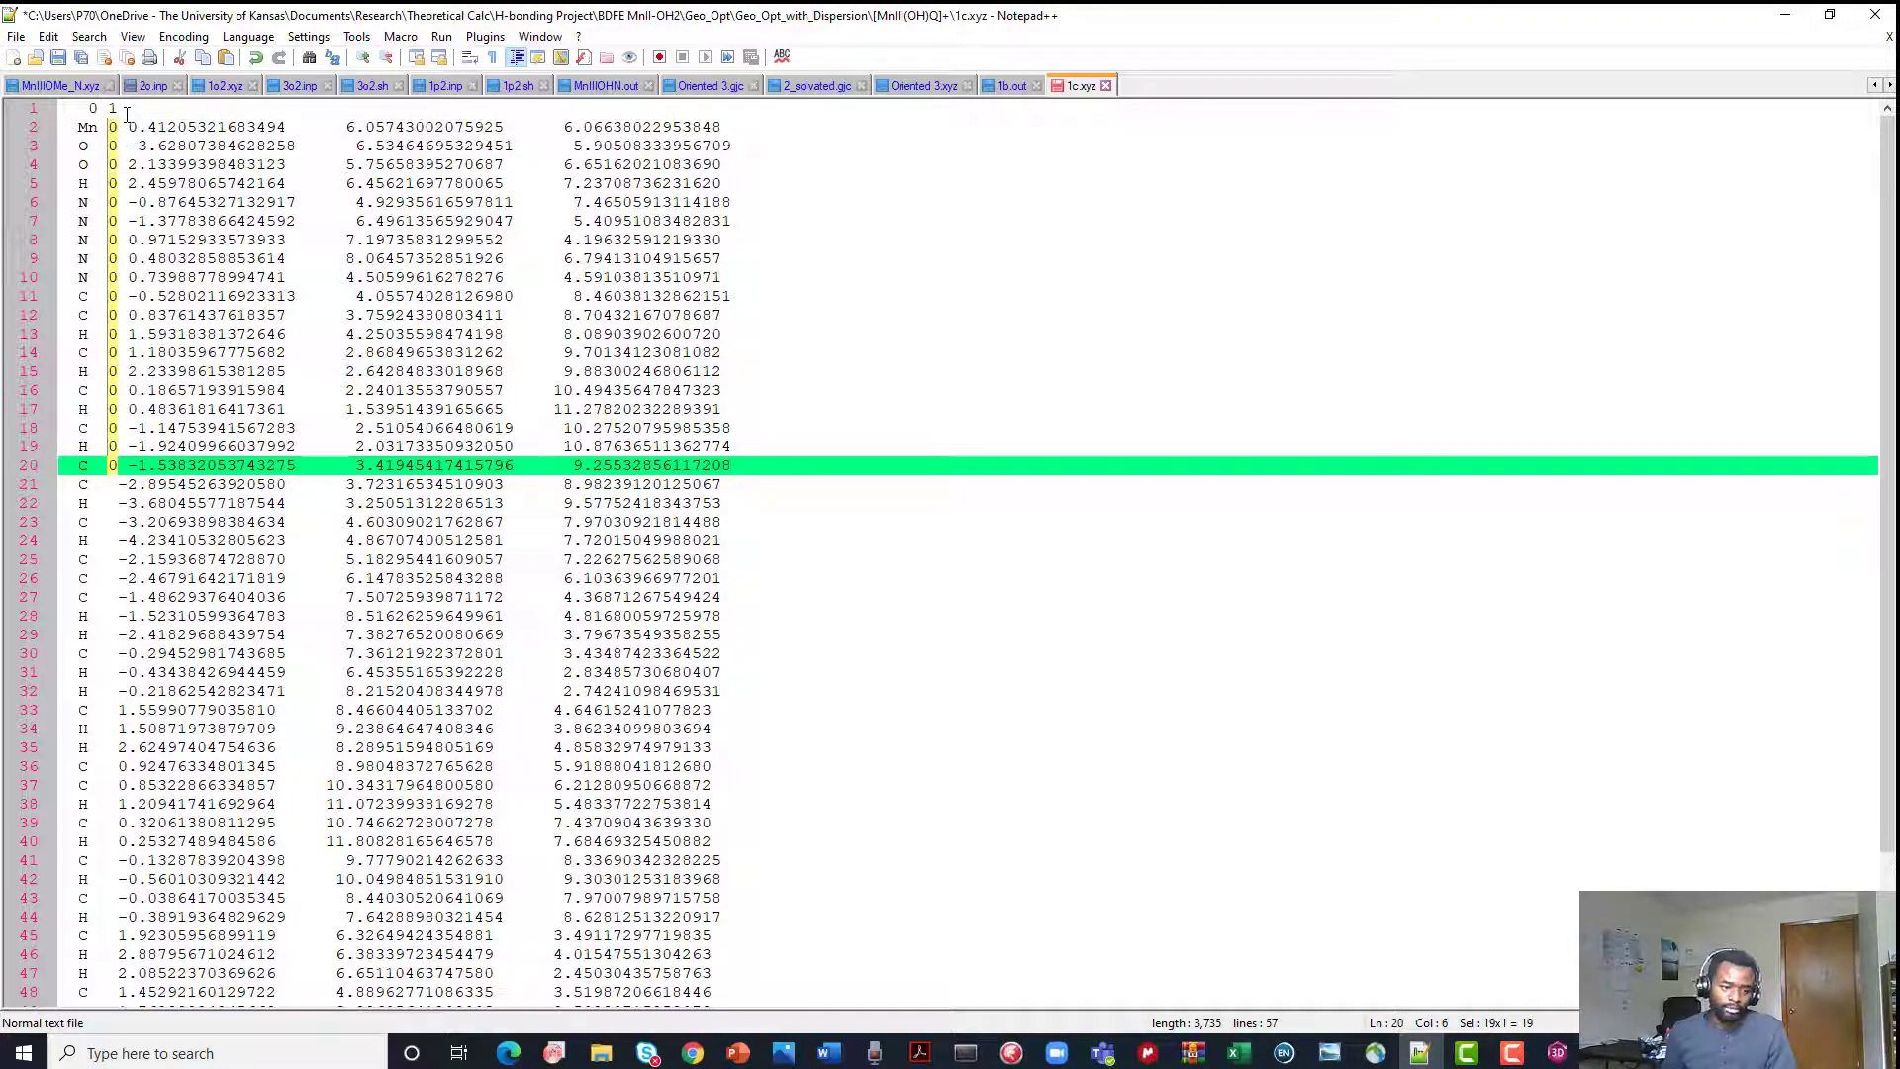
pyautogui.press('Down')
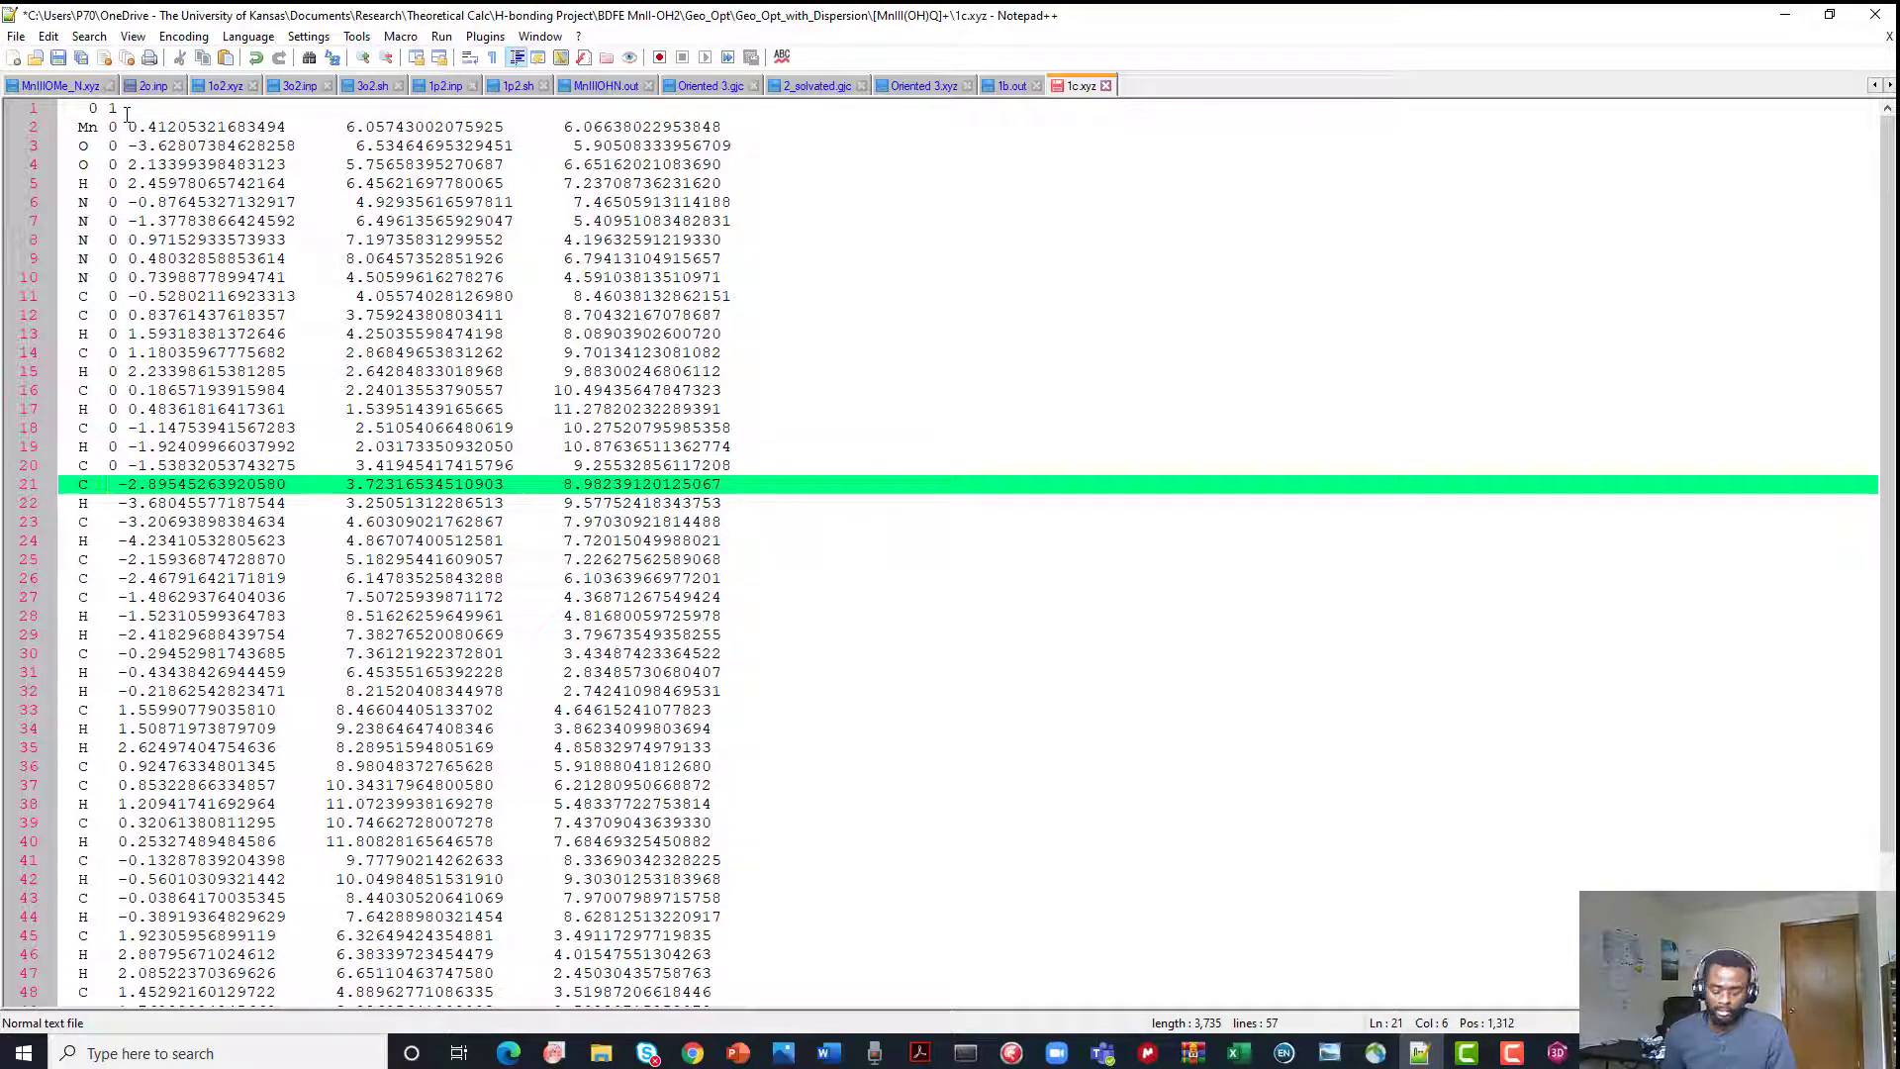
pyautogui.hotkey('ctrl', 'v')
pyautogui.press('Down')
pyautogui.press('Down')
pyautogui.press('Down')
pyautogui.press('Down')
pyautogui.press('Down')
pyautogui.press('Down')
pyautogui.press('Down')
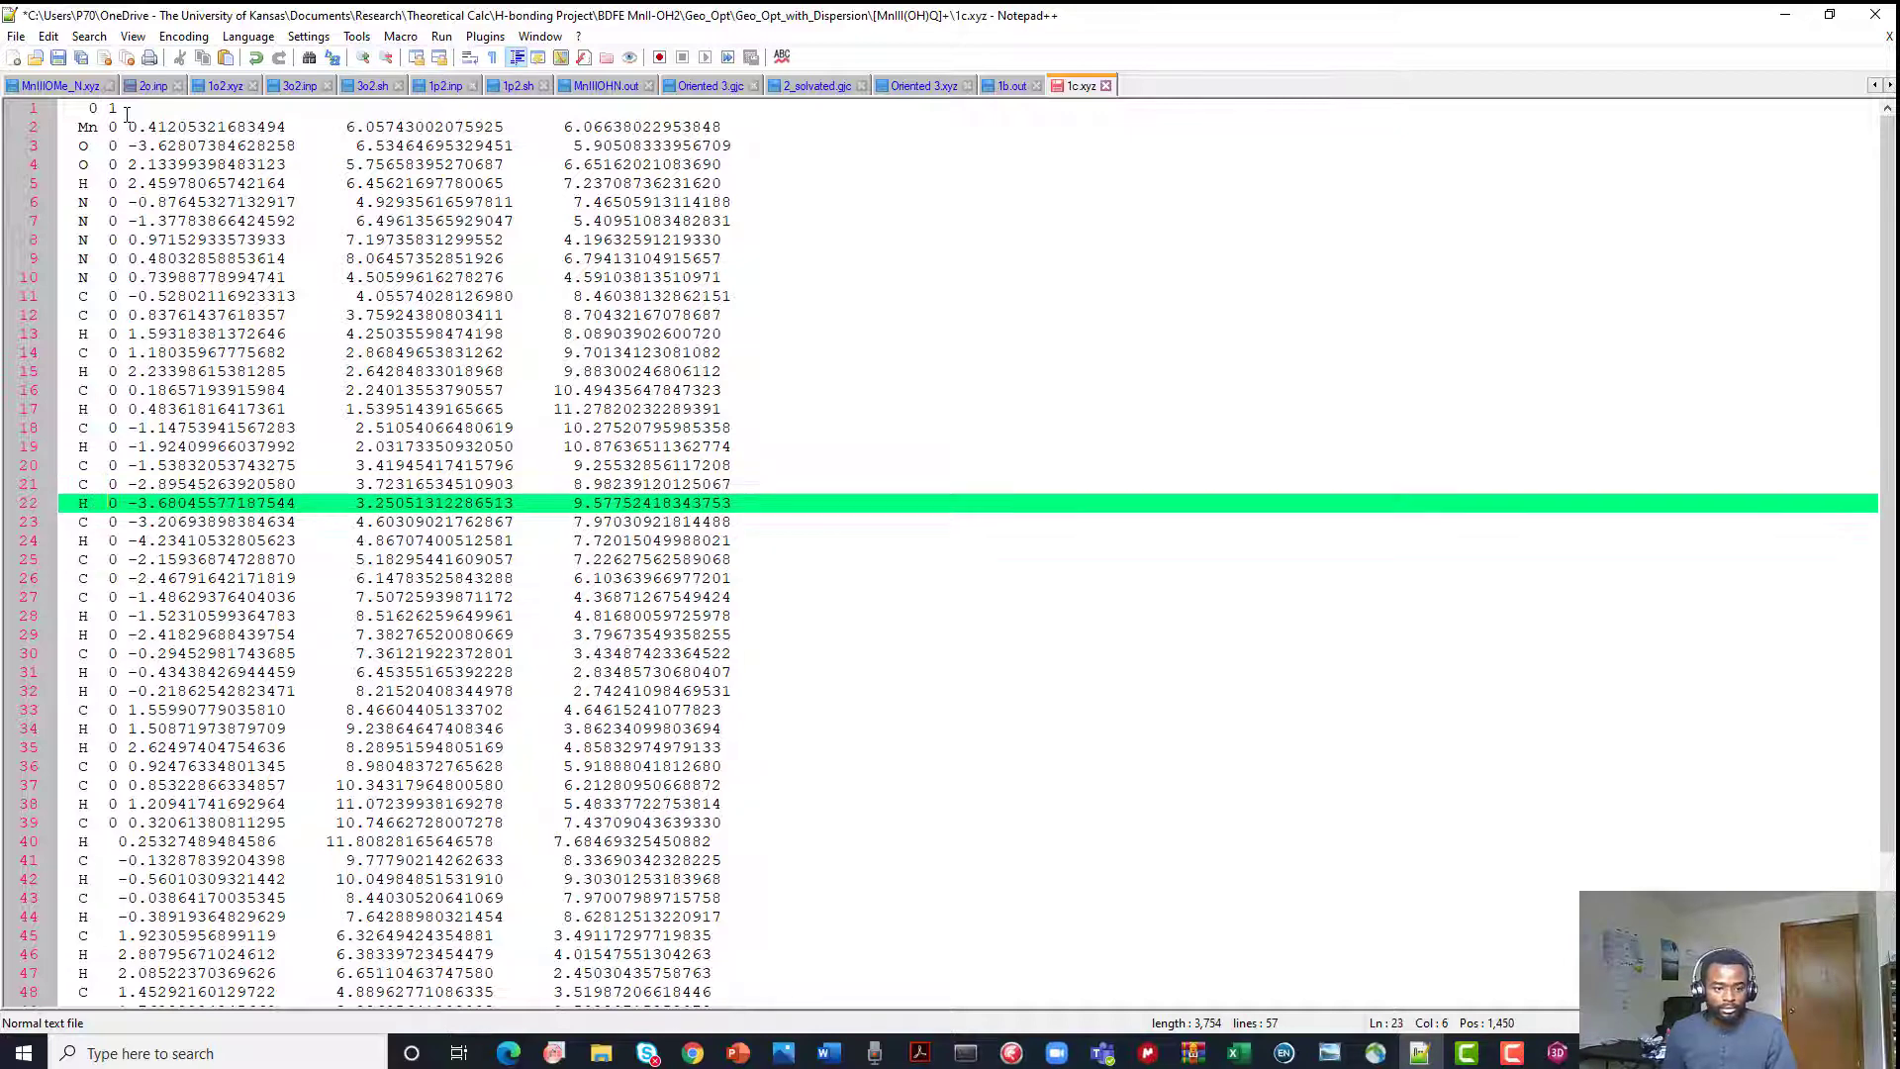
pyautogui.press('Down')
pyautogui.press('Down')
pyautogui.press('Down')
pyautogui.press('Down')
pyautogui.press('Down')
pyautogui.press('Down')
pyautogui.press('Down')
pyautogui.press('Down')
pyautogui.press('Down')
pyautogui.press('Down')
pyautogui.press('Down')
pyautogui.press('Down')
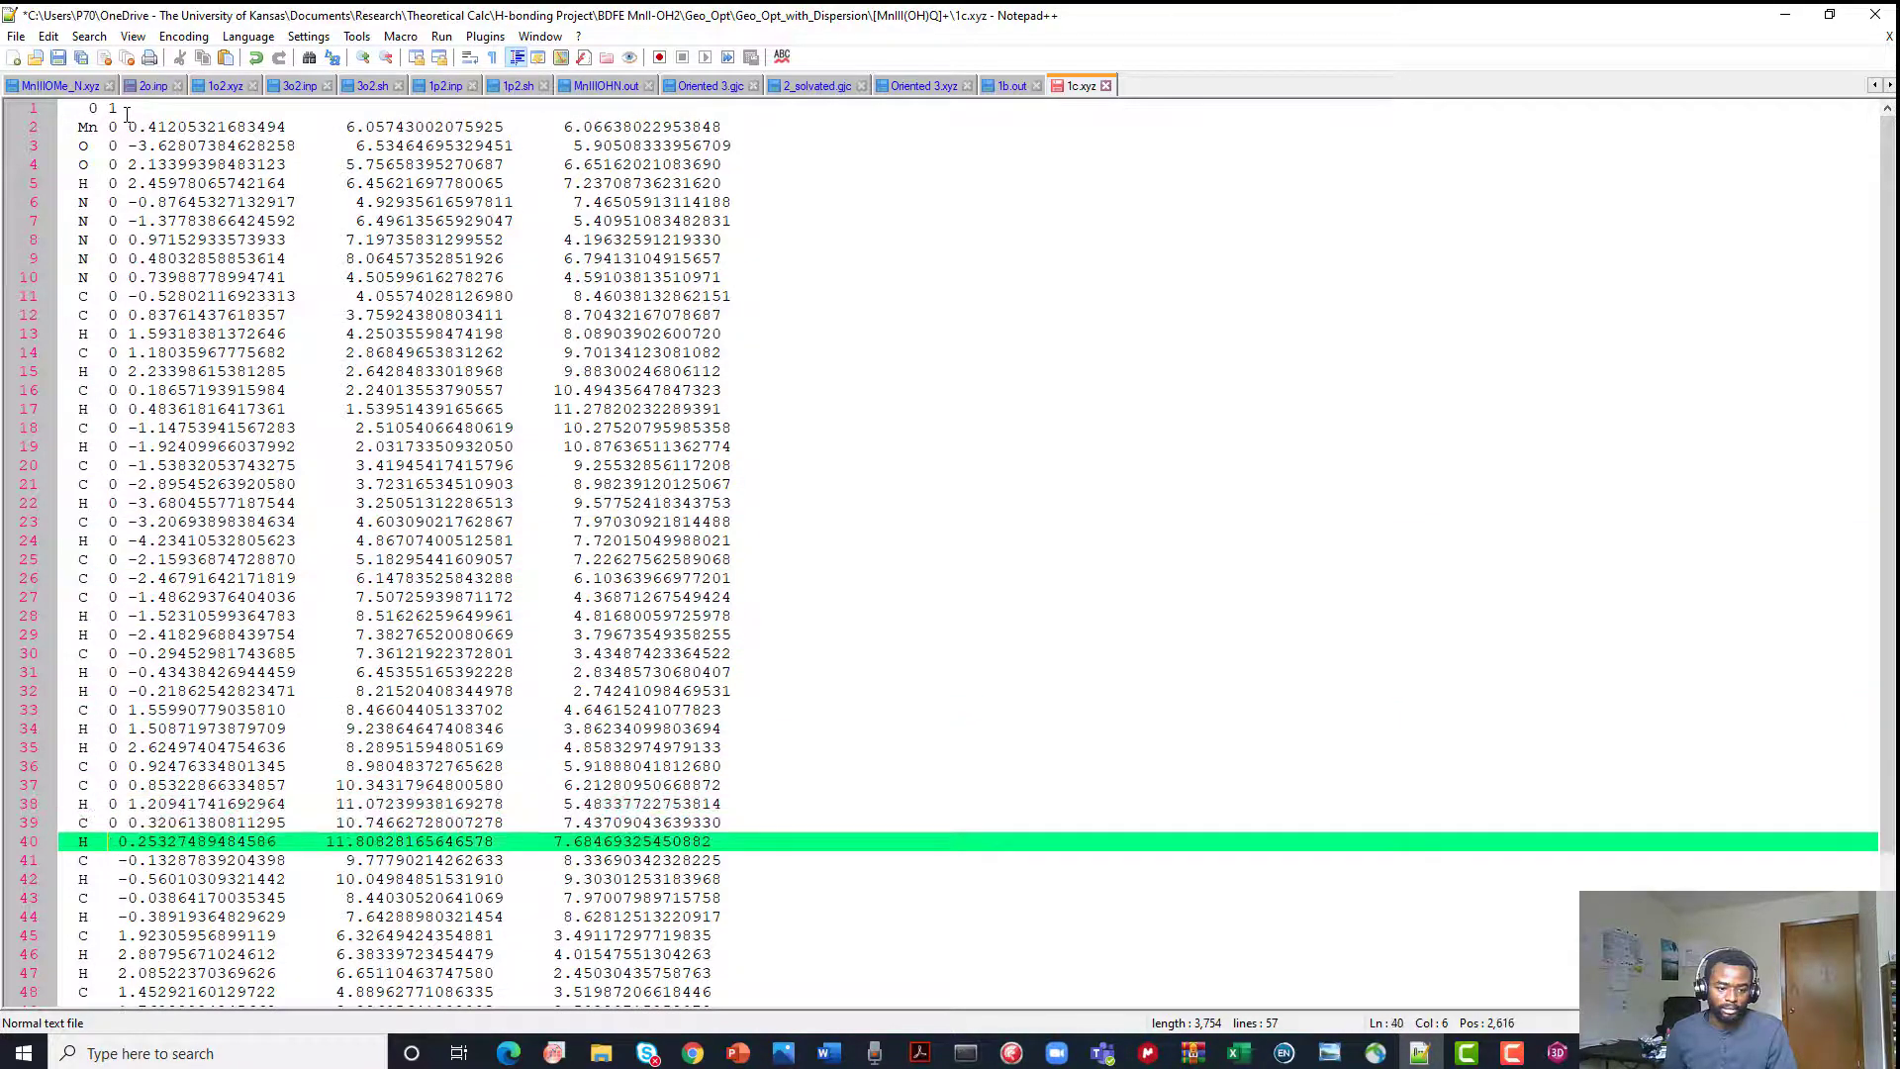
# Paste the 0 column onto lines 40 onward and delete the stray trailing lines
pyautogui.hotkey('ctrl', 'v')
pyautogui.press('Down')
pyautogui.press('Down')
pyautogui.press('Down')
pyautogui.press('Down')
pyautogui.press('Down')
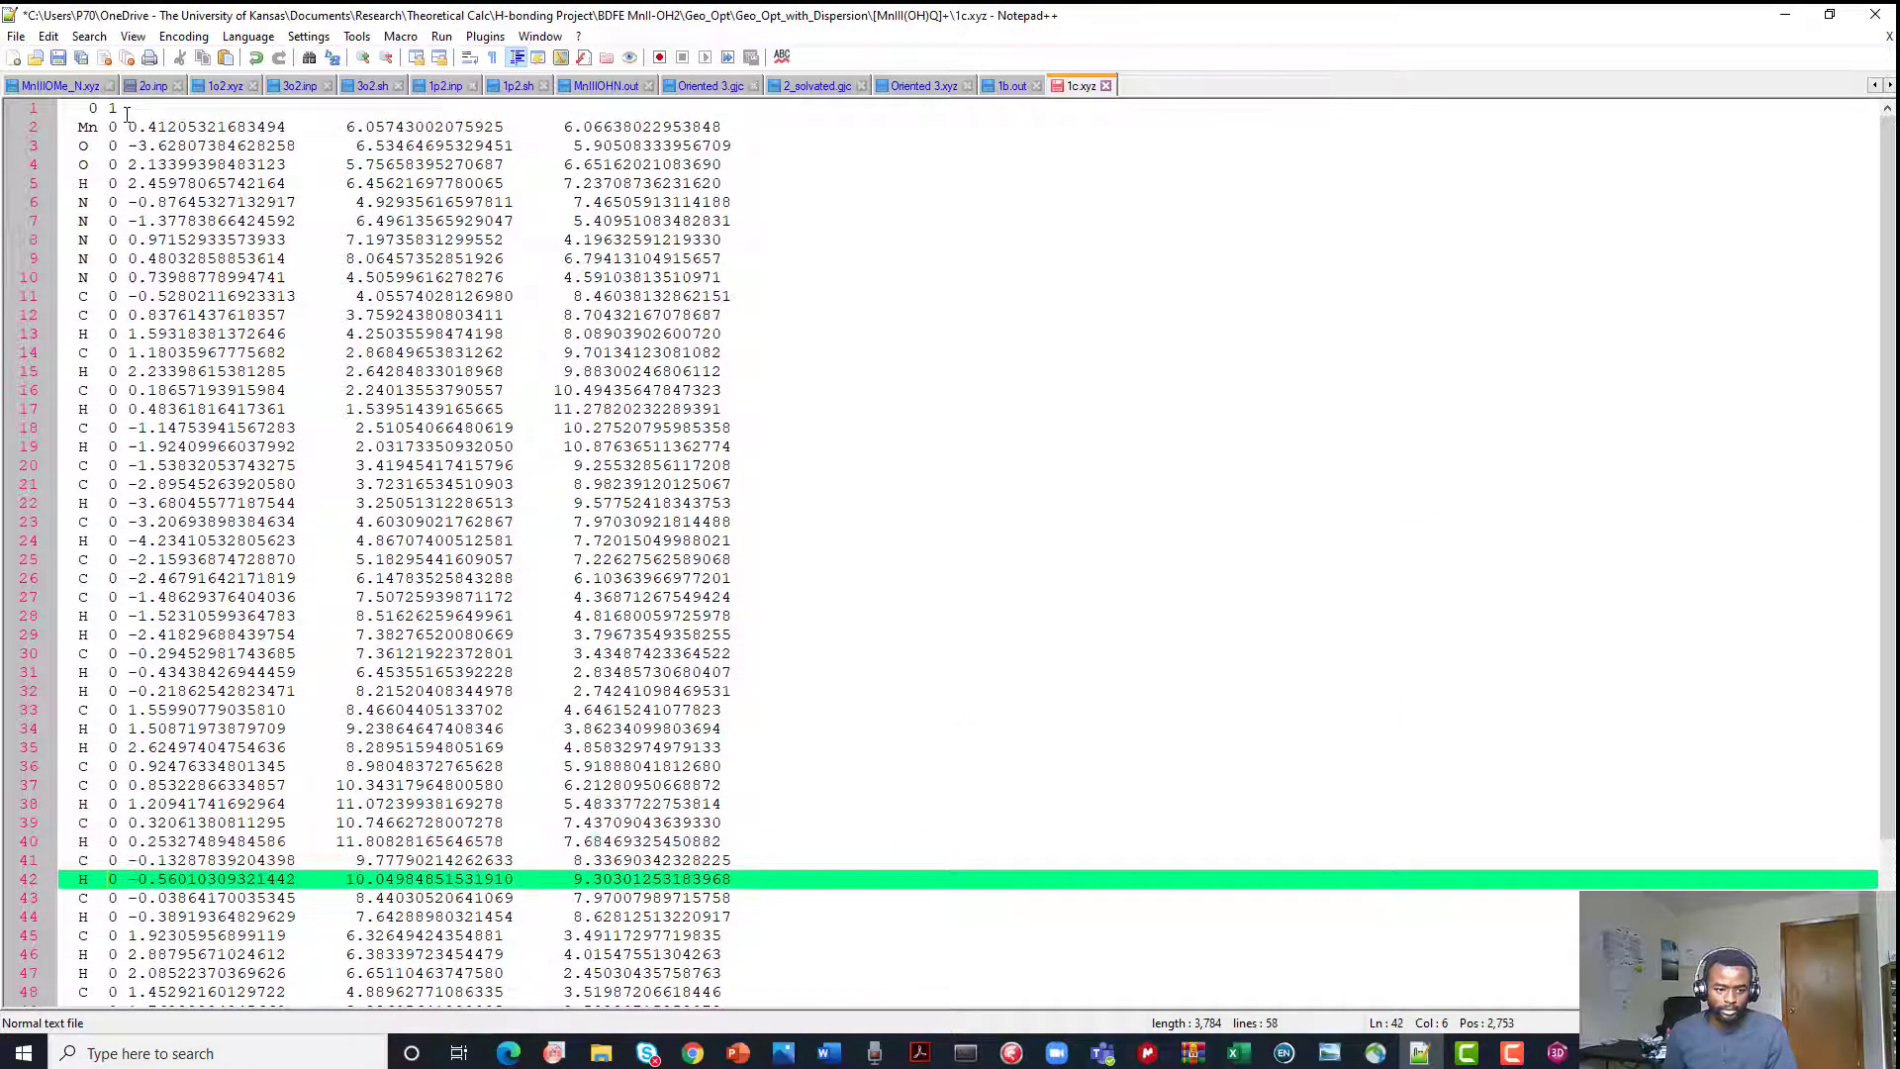
pyautogui.press('Down')
pyautogui.press('Down')
pyautogui.press('Down')
pyautogui.press('Down')
pyautogui.press('Down')
pyautogui.press('Down')
pyautogui.press('Down')
pyautogui.press('Down')
pyautogui.press('Down')
pyautogui.press('Down')
pyautogui.press('Down')
pyautogui.press('Down')
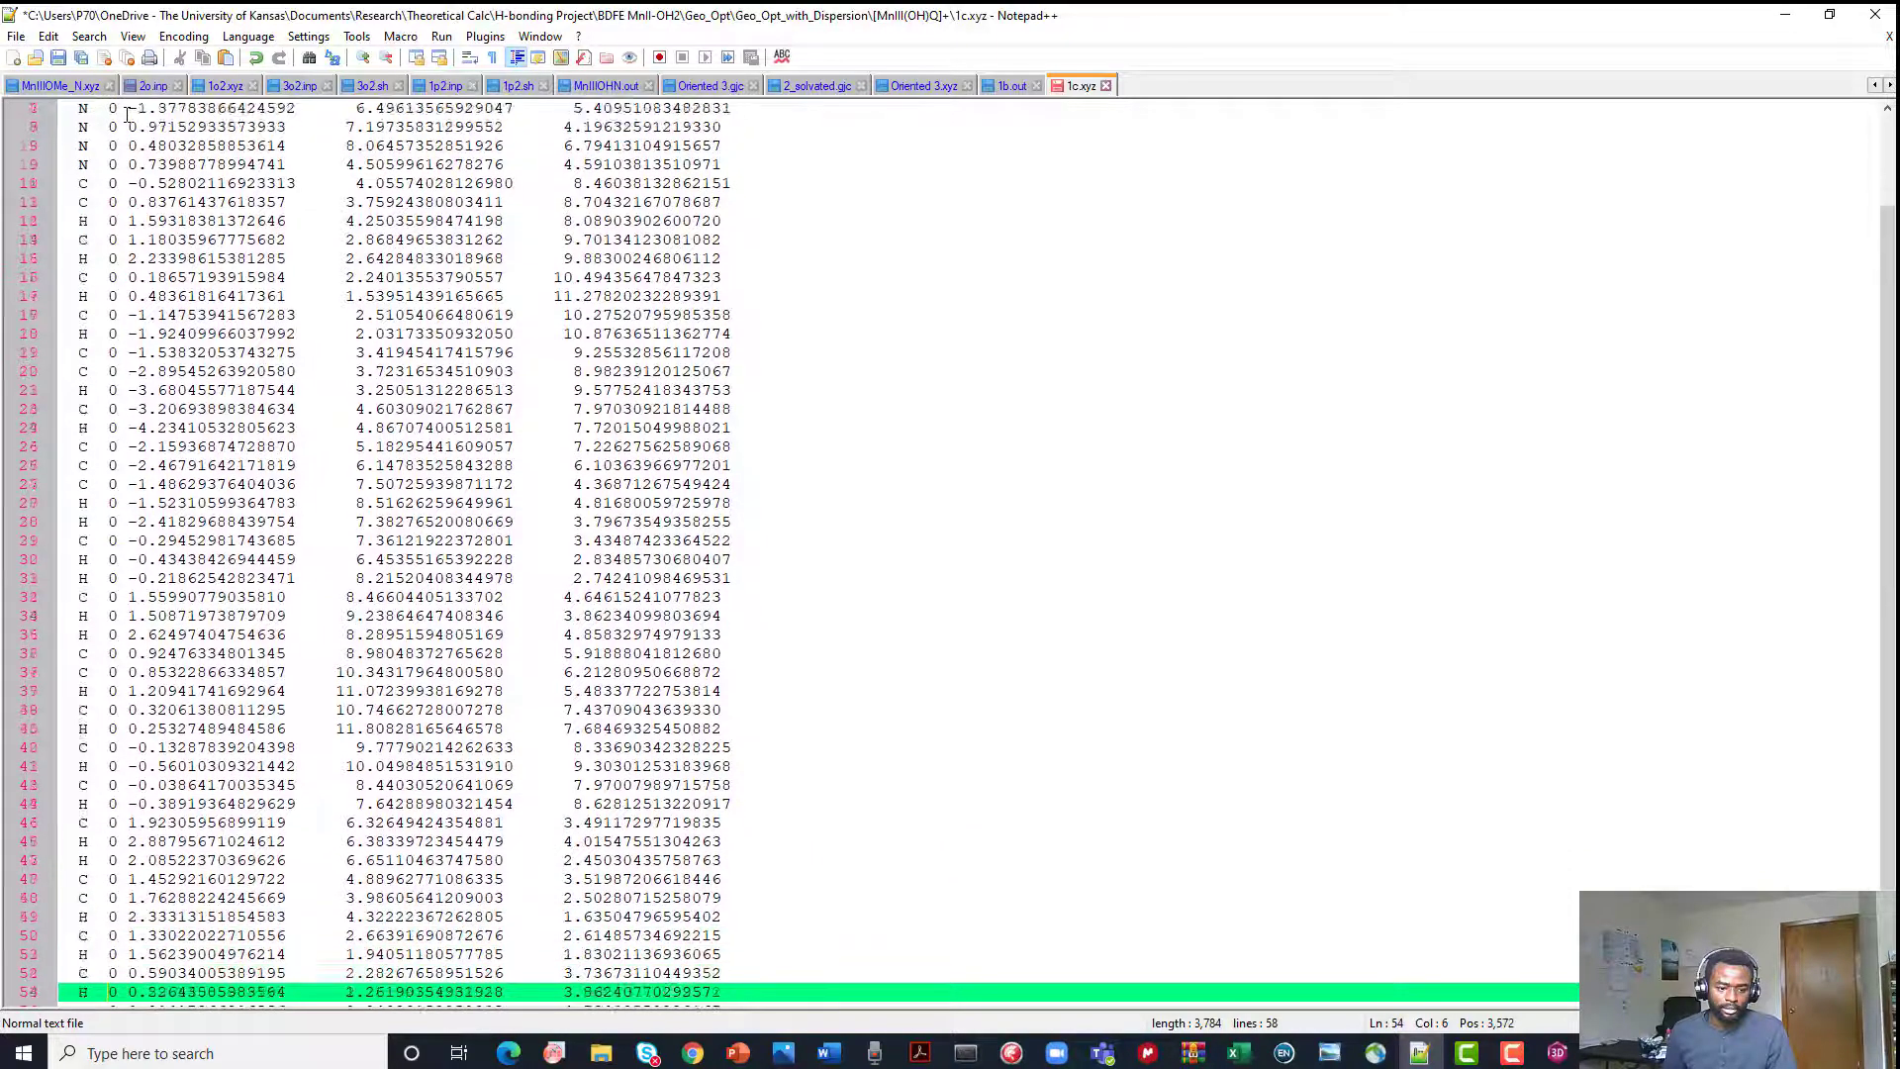
pyautogui.press('Down')
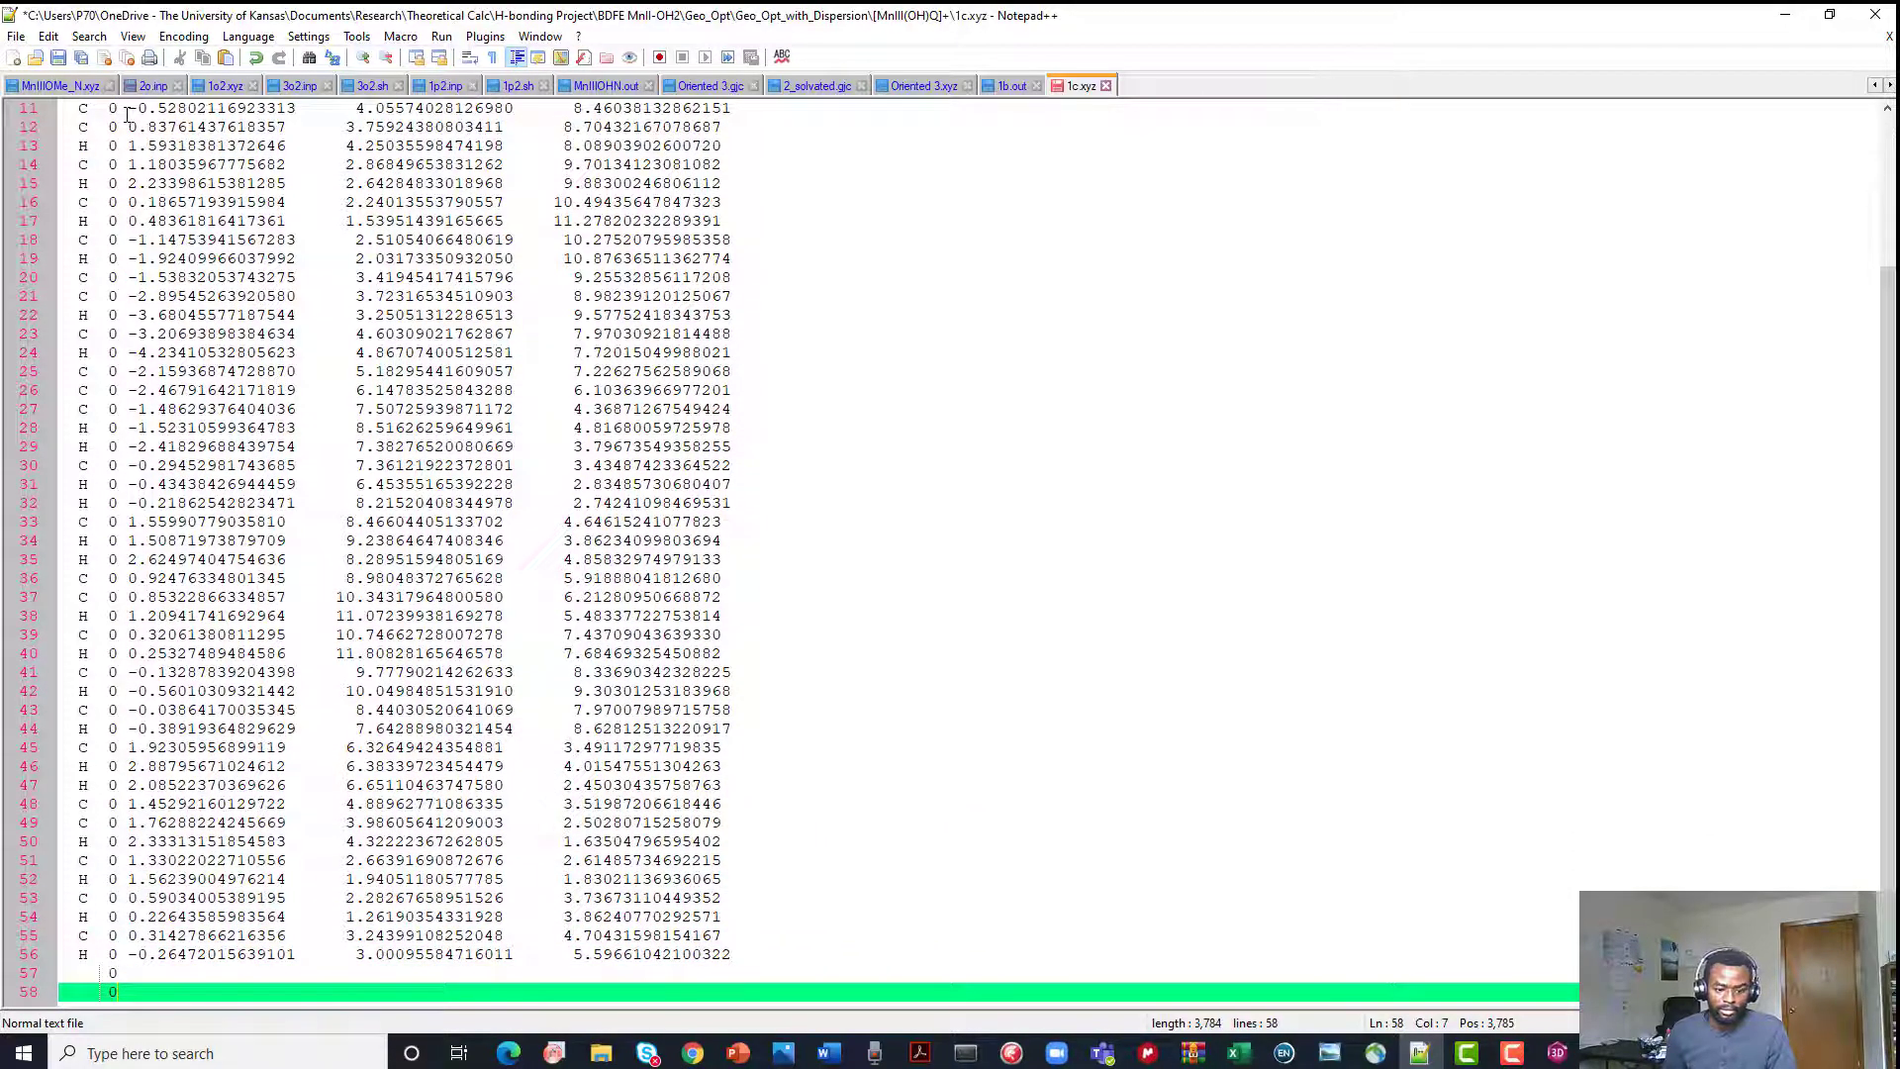
pyautogui.press('BackSpace')
pyautogui.press('BackSpace')
pyautogui.press('BackSpace')
pyautogui.press('BackSpace')
pyautogui.press('BackSpace')
pyautogui.press('BackSpace')
pyautogui.press('BackSpace')
pyautogui.press('BackSpace')
pyautogui.press('BackSpace')
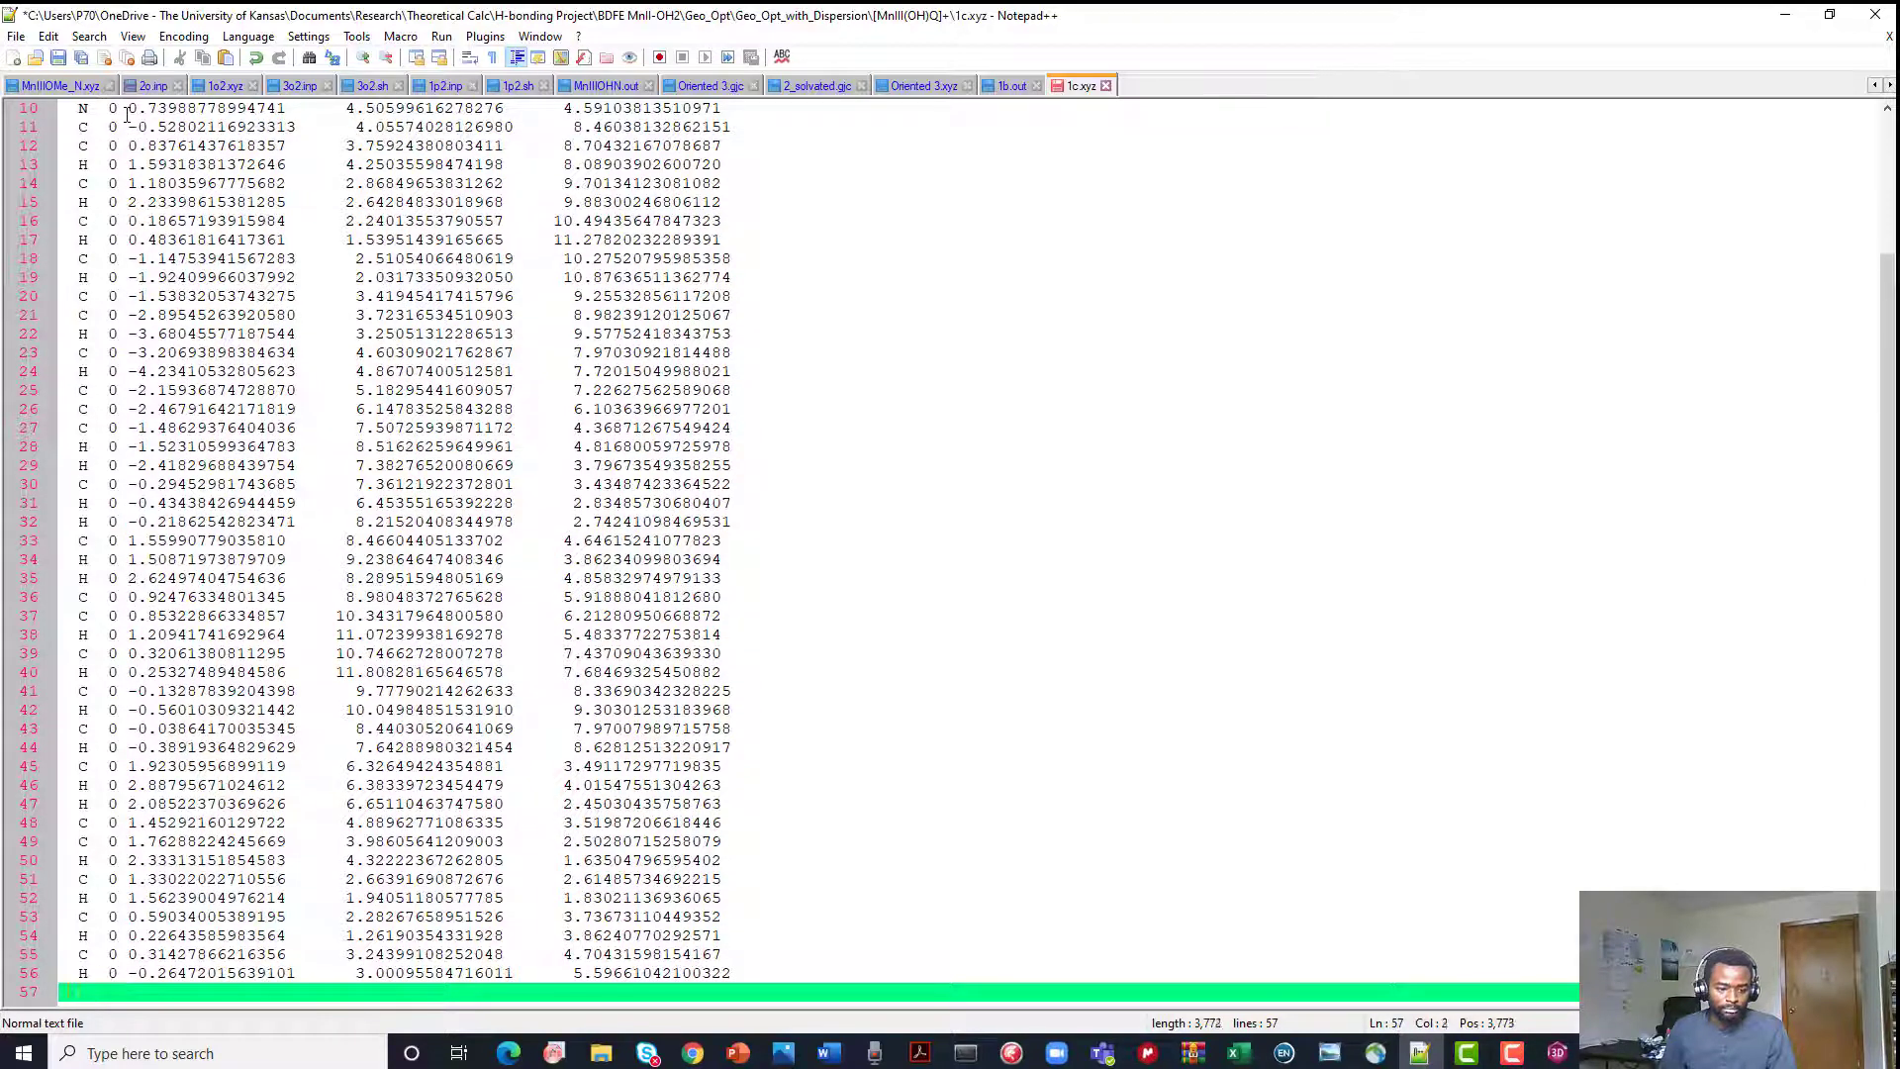
pyautogui.press('BackSpace')
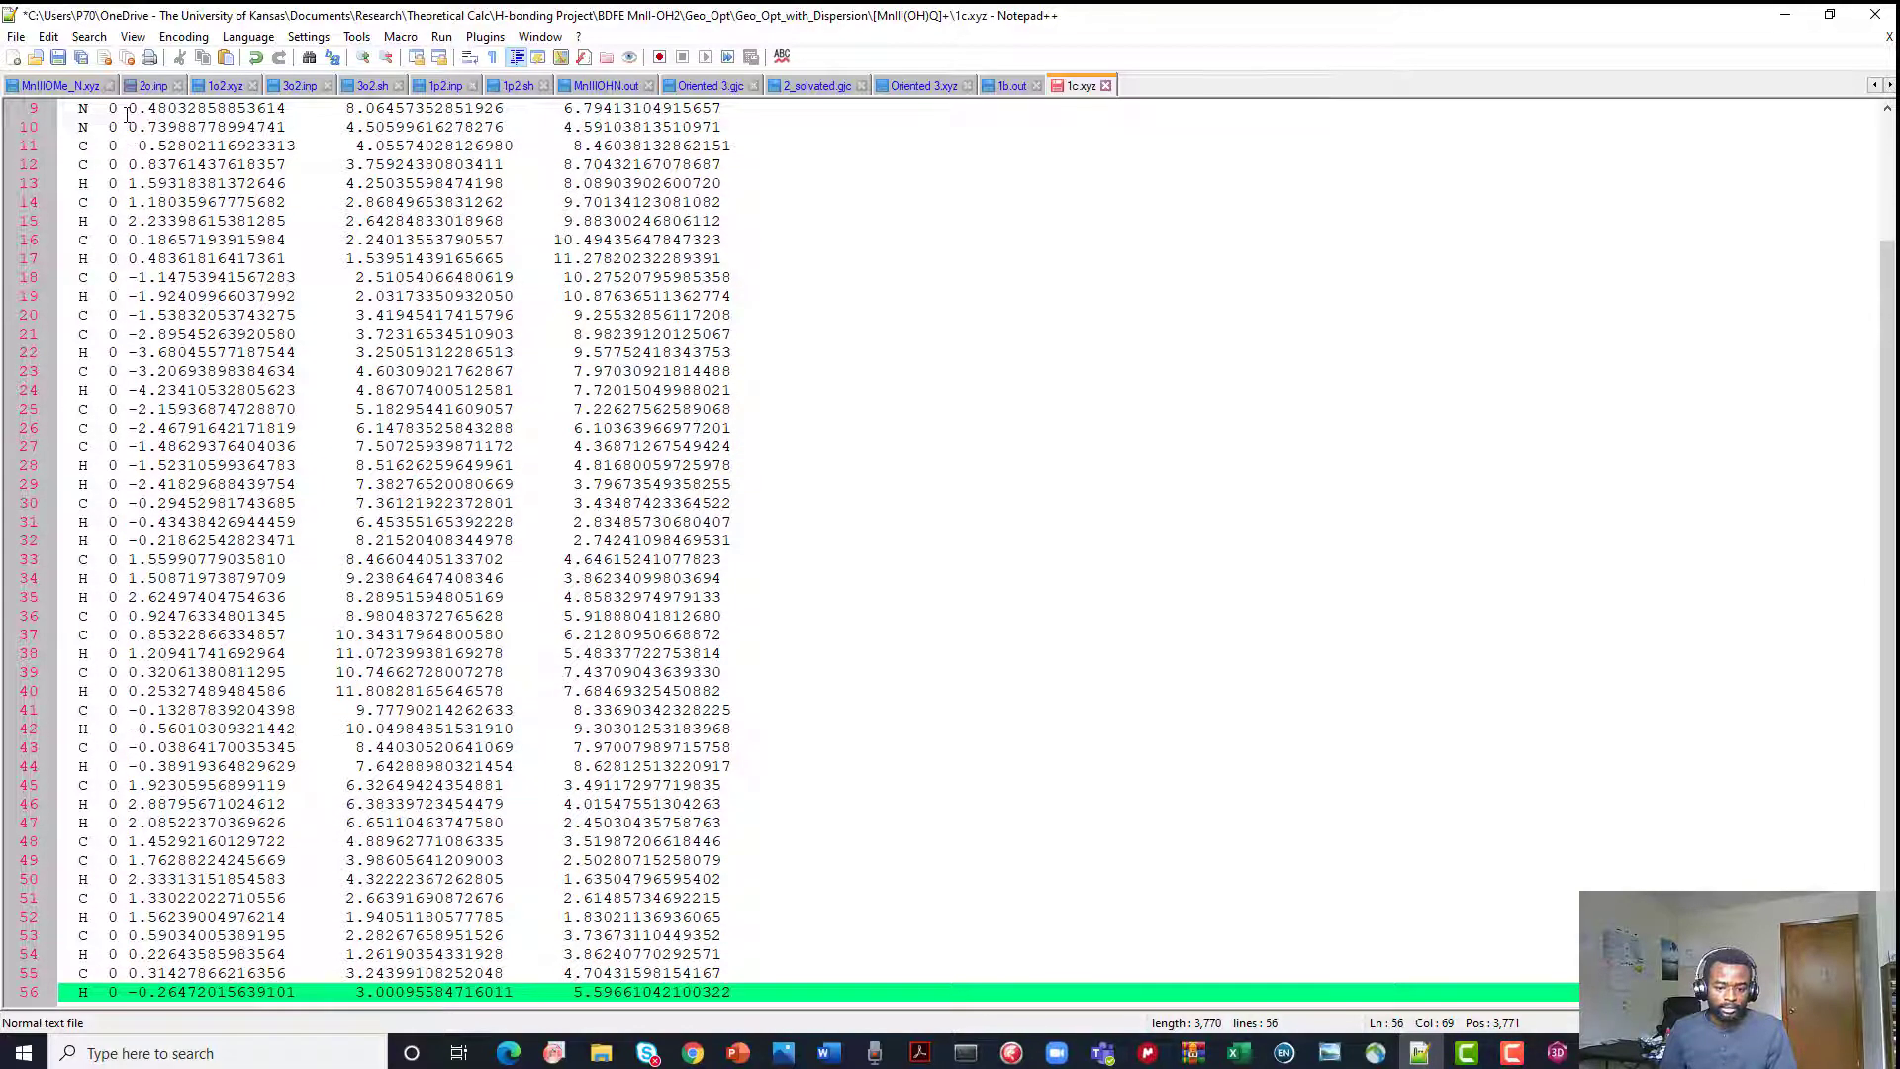
pyautogui.scroll(3, 136, 109)
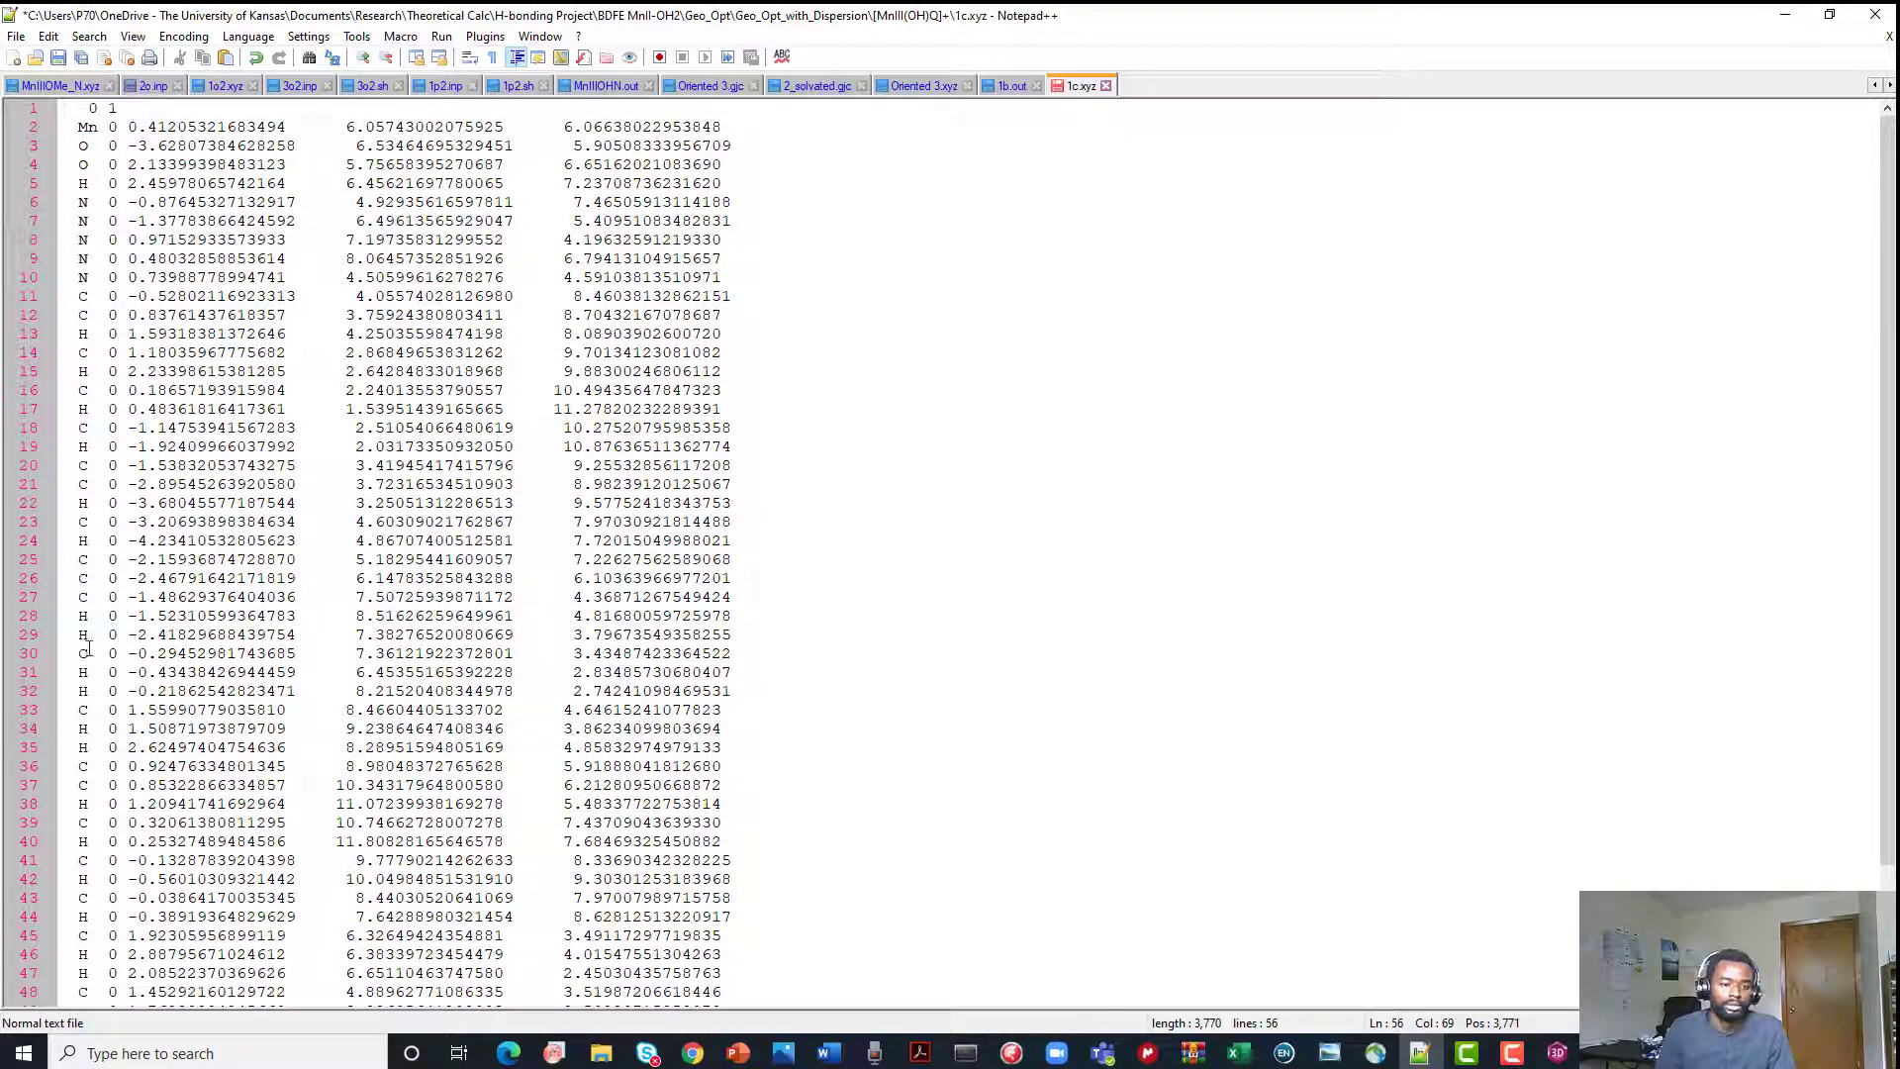
# Save the file as 1c.gjc with the type set to All types (*.*)
pyautogui.click(16, 37)
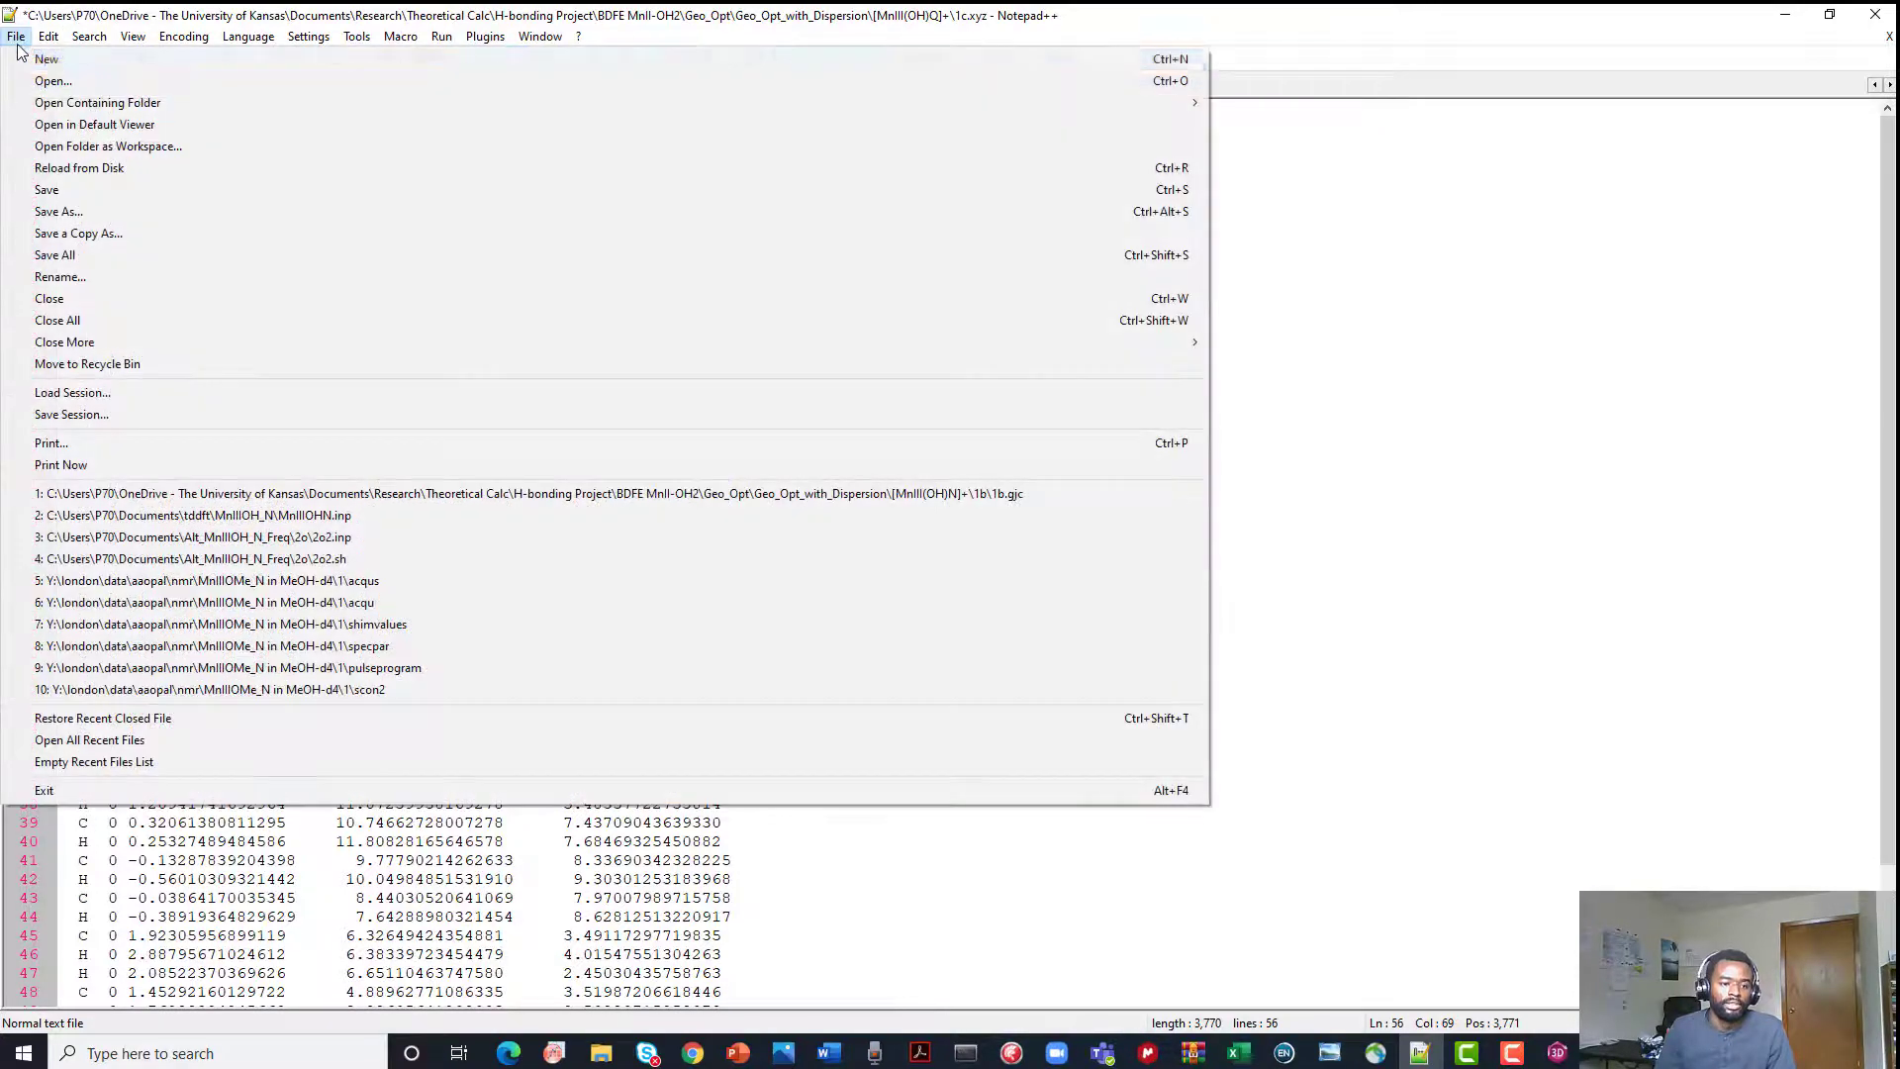
pyautogui.click(60, 217)
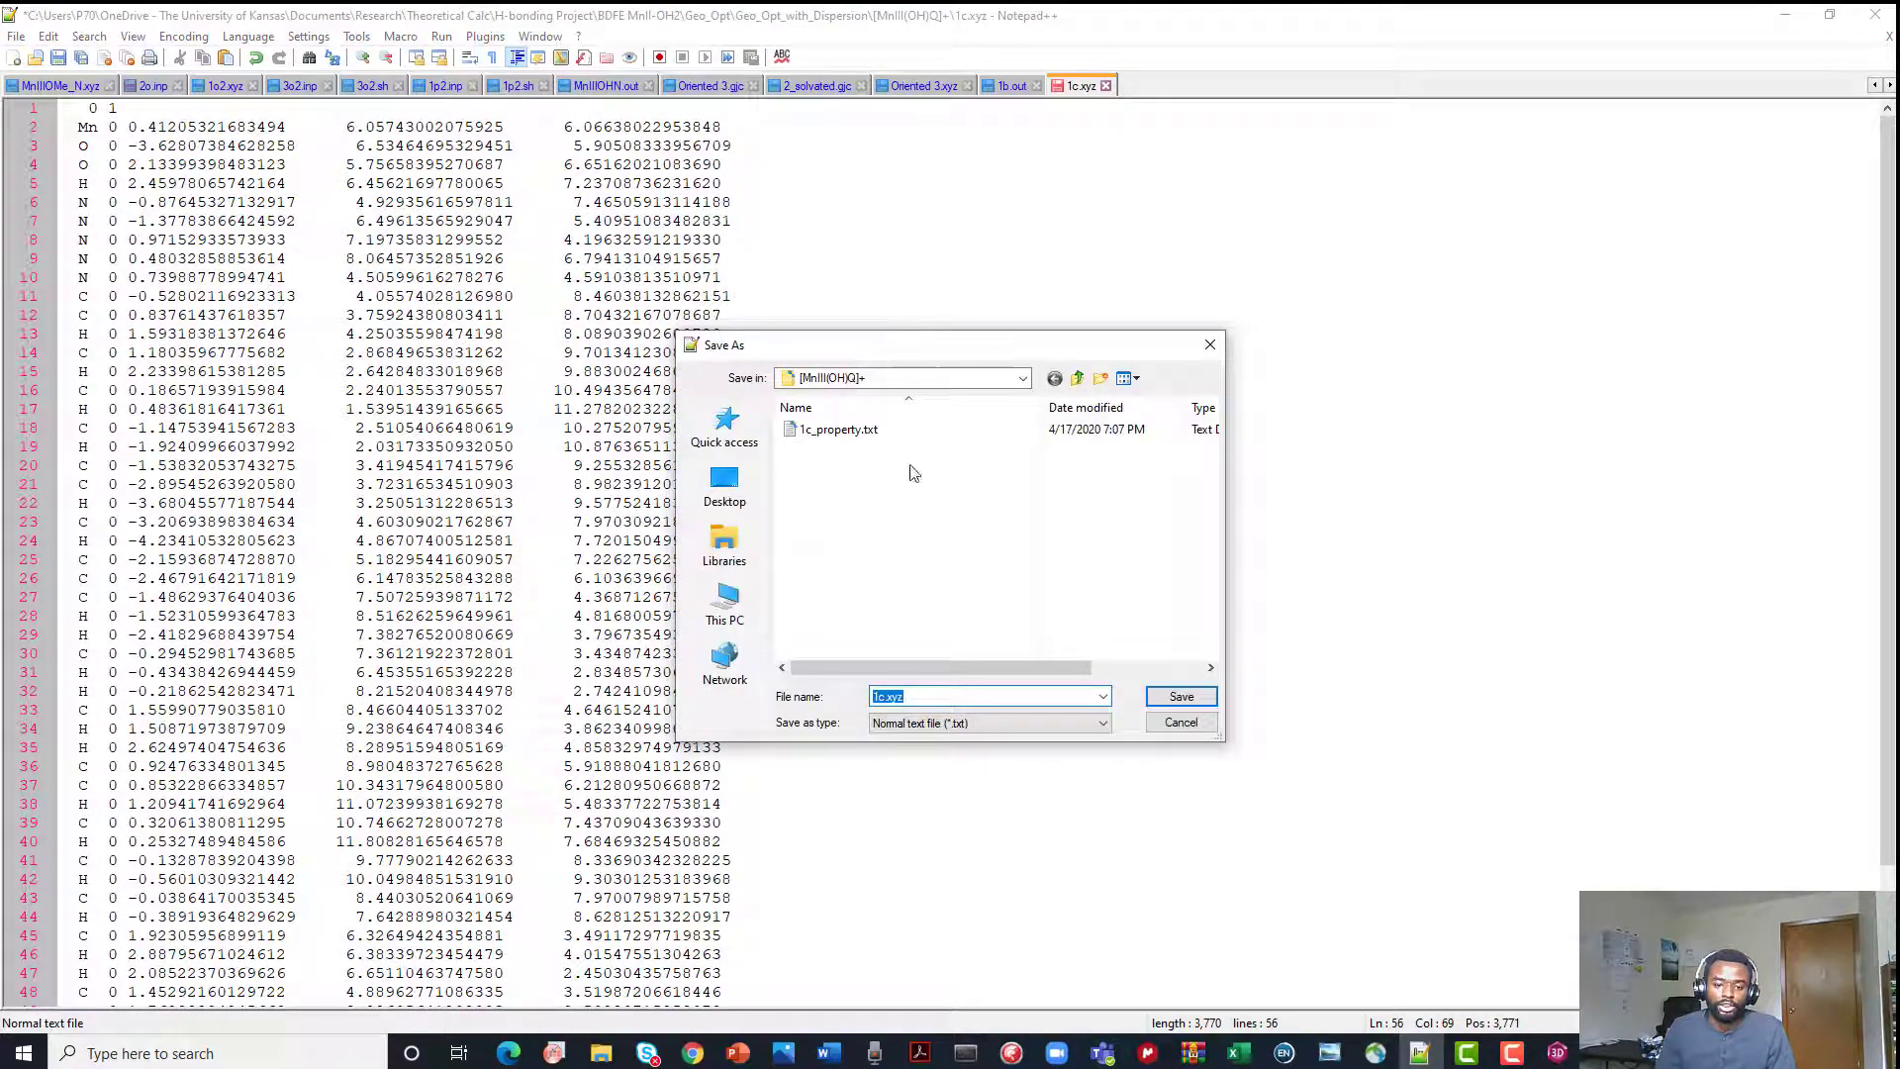
pyautogui.click(927, 698)
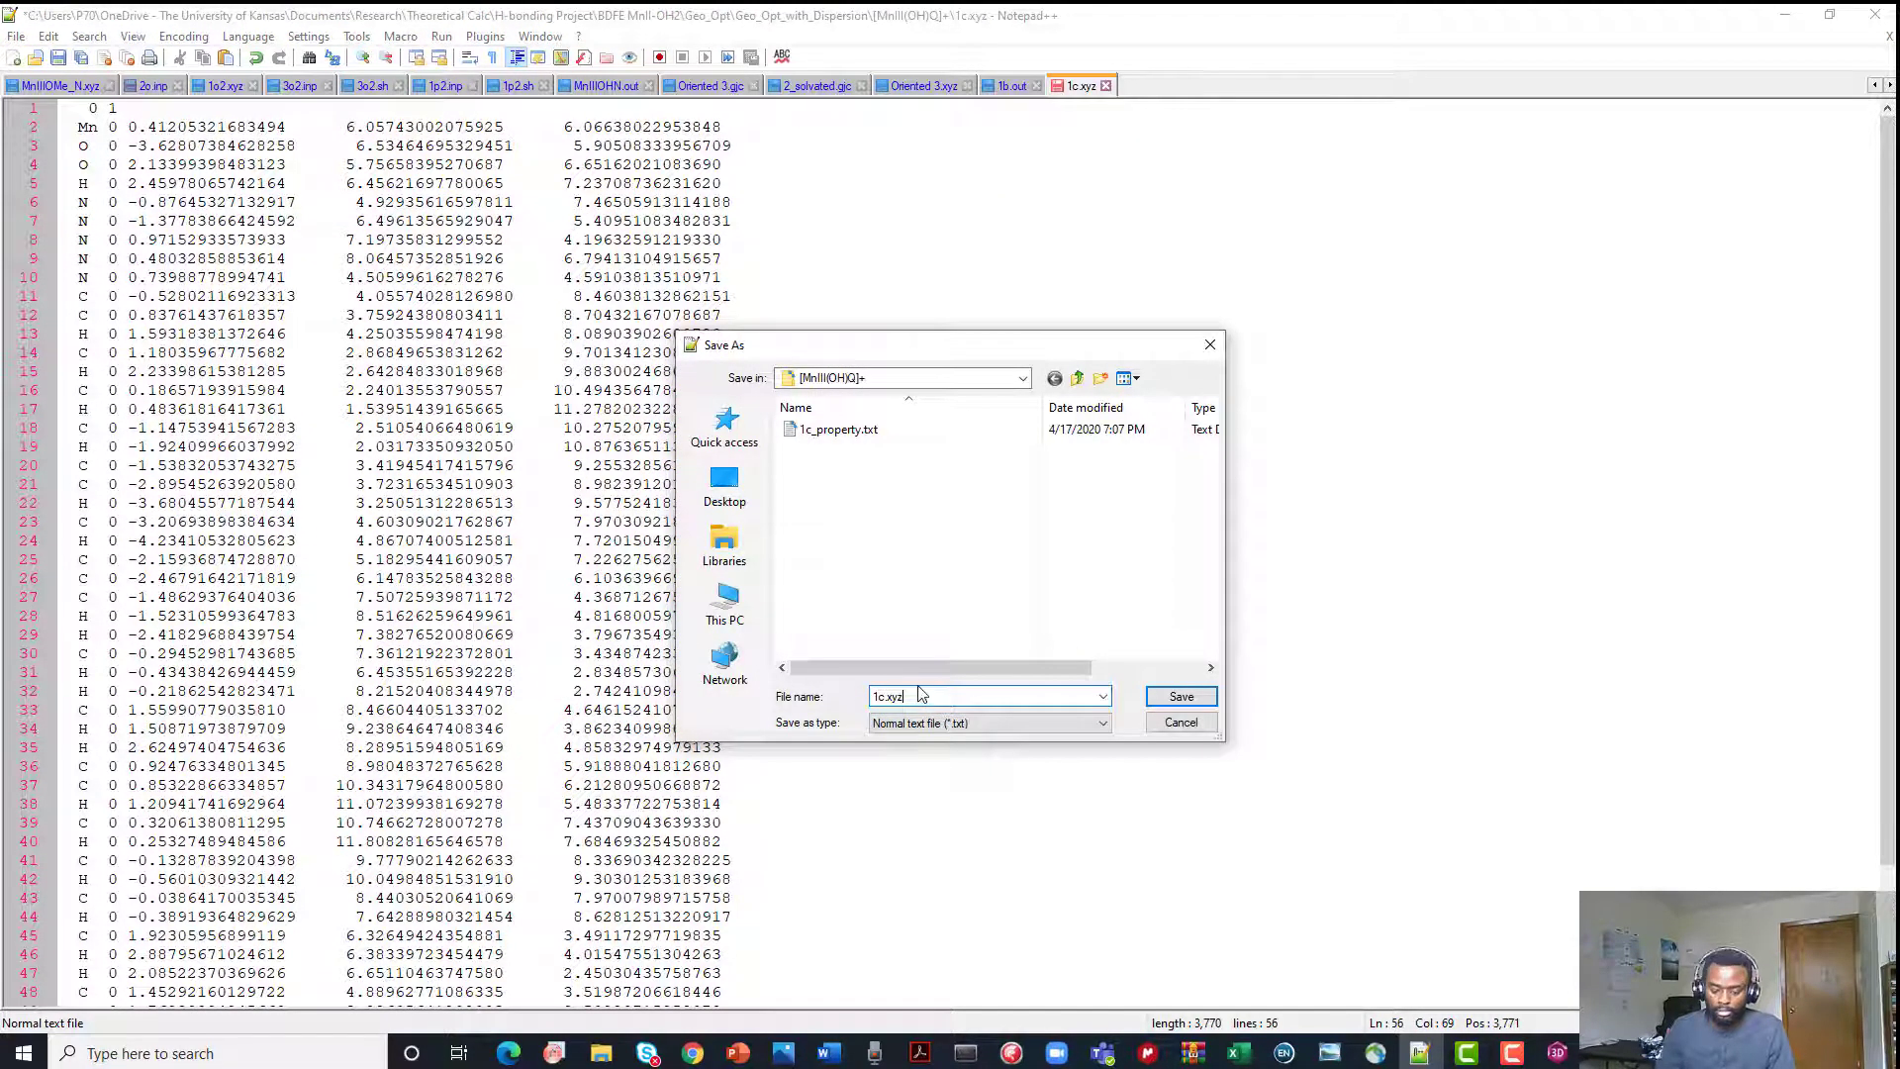
pyautogui.press('BackSpace')
pyautogui.press('BackSpace')
pyautogui.press('BackSpace')
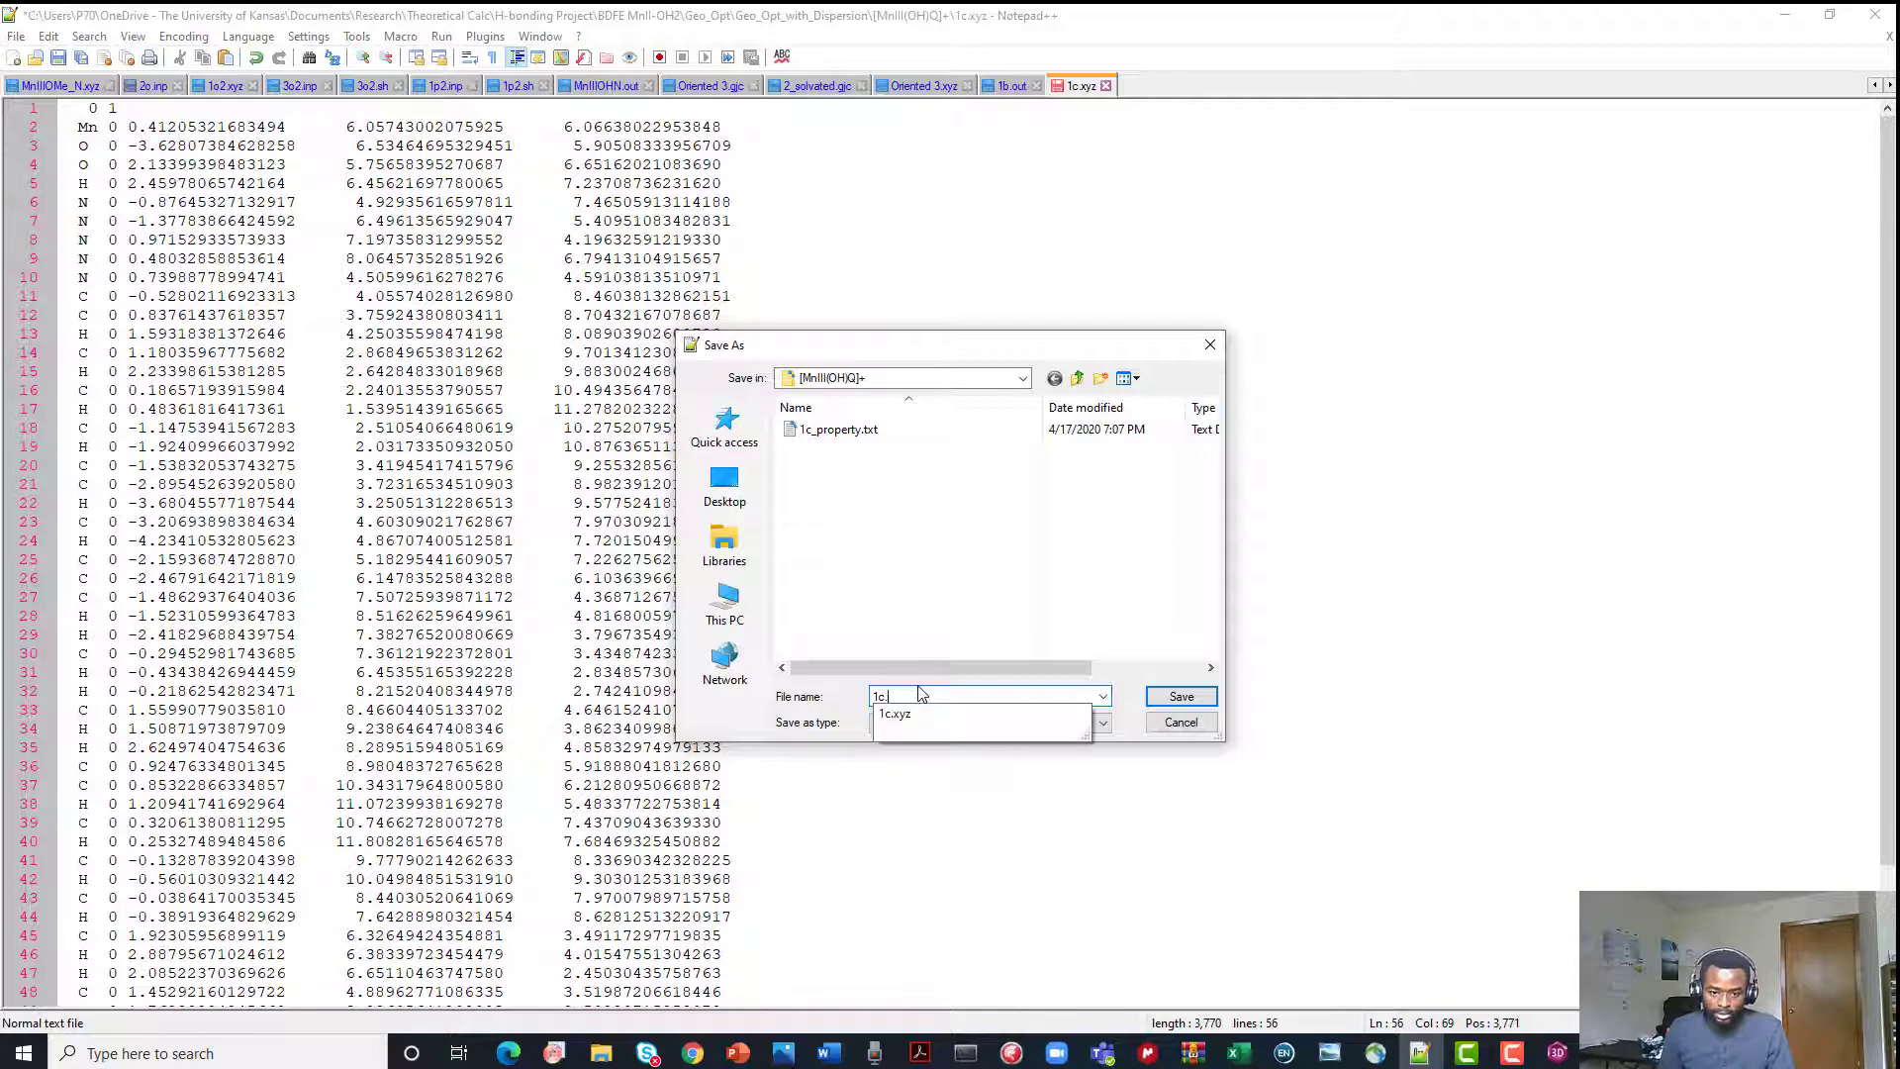
pyautogui.write('gjc')
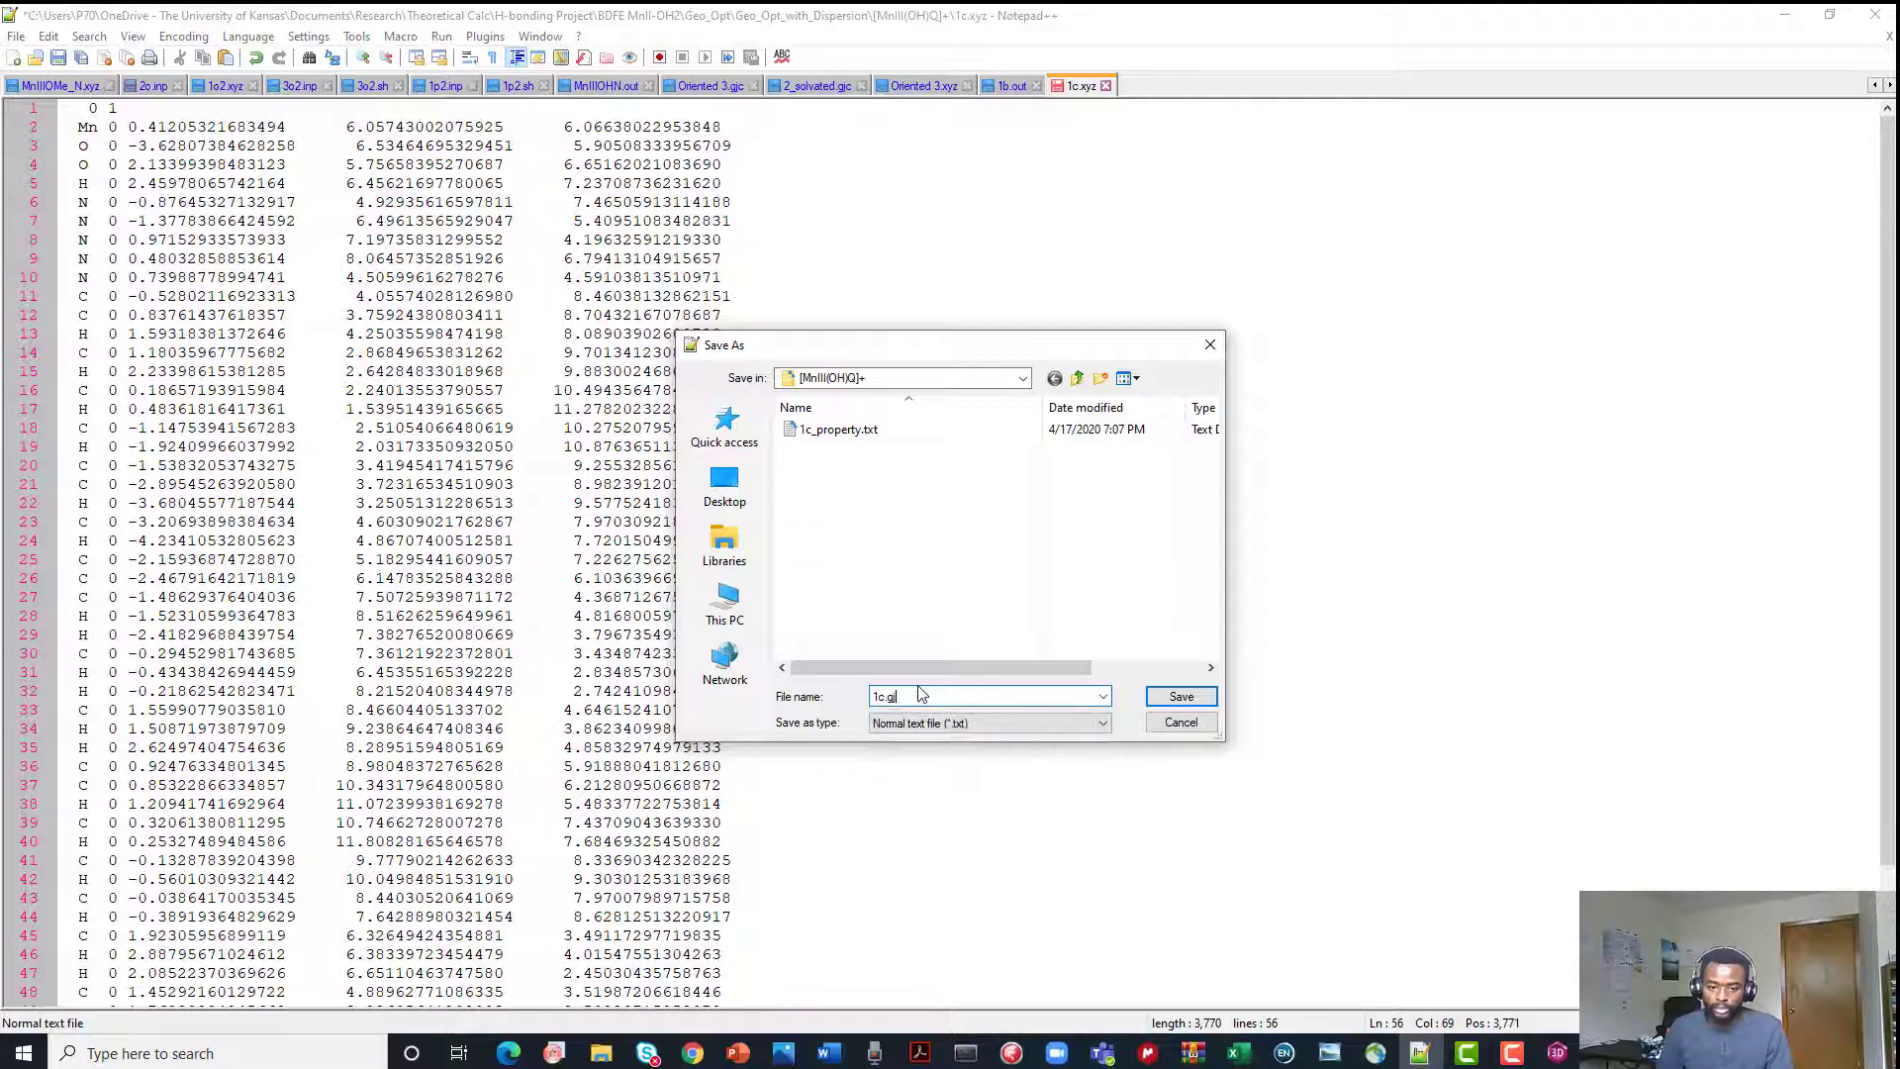
pyautogui.click(963, 726)
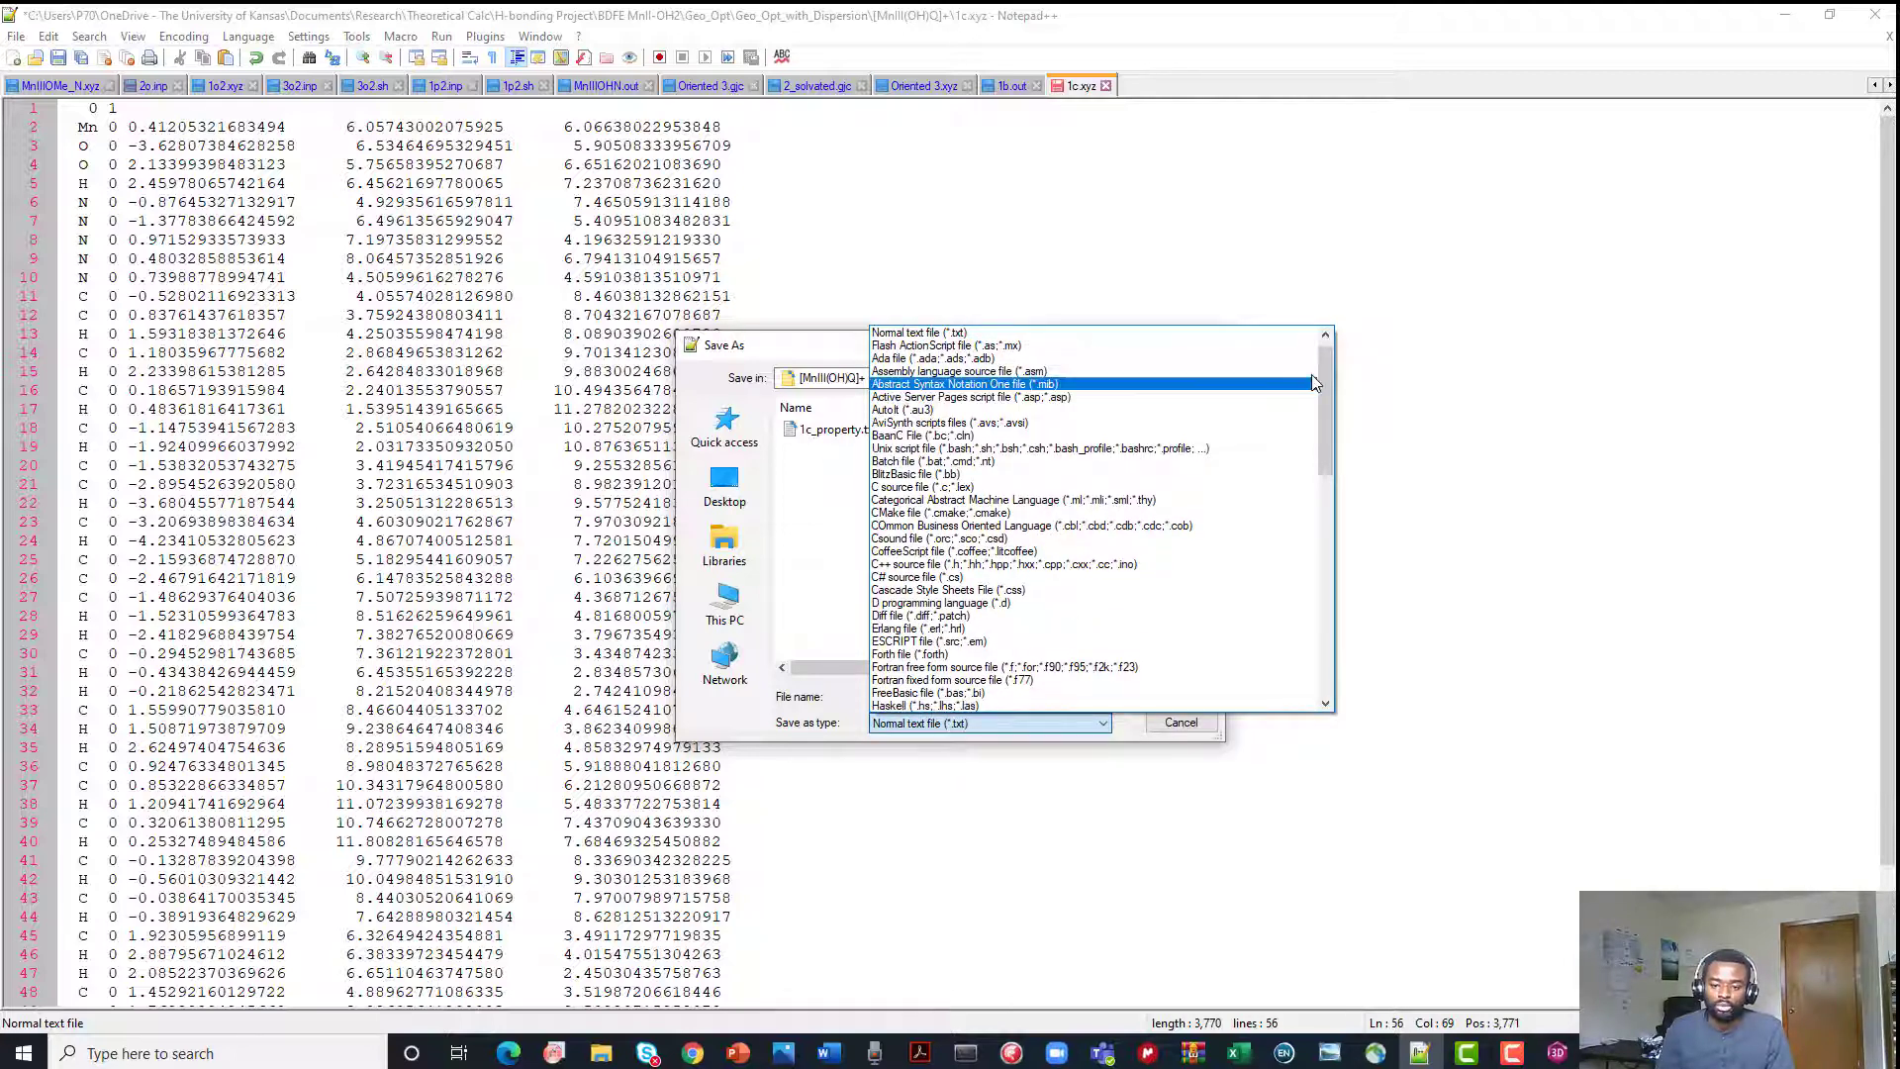
pyautogui.scroll(1, 1326, 371)
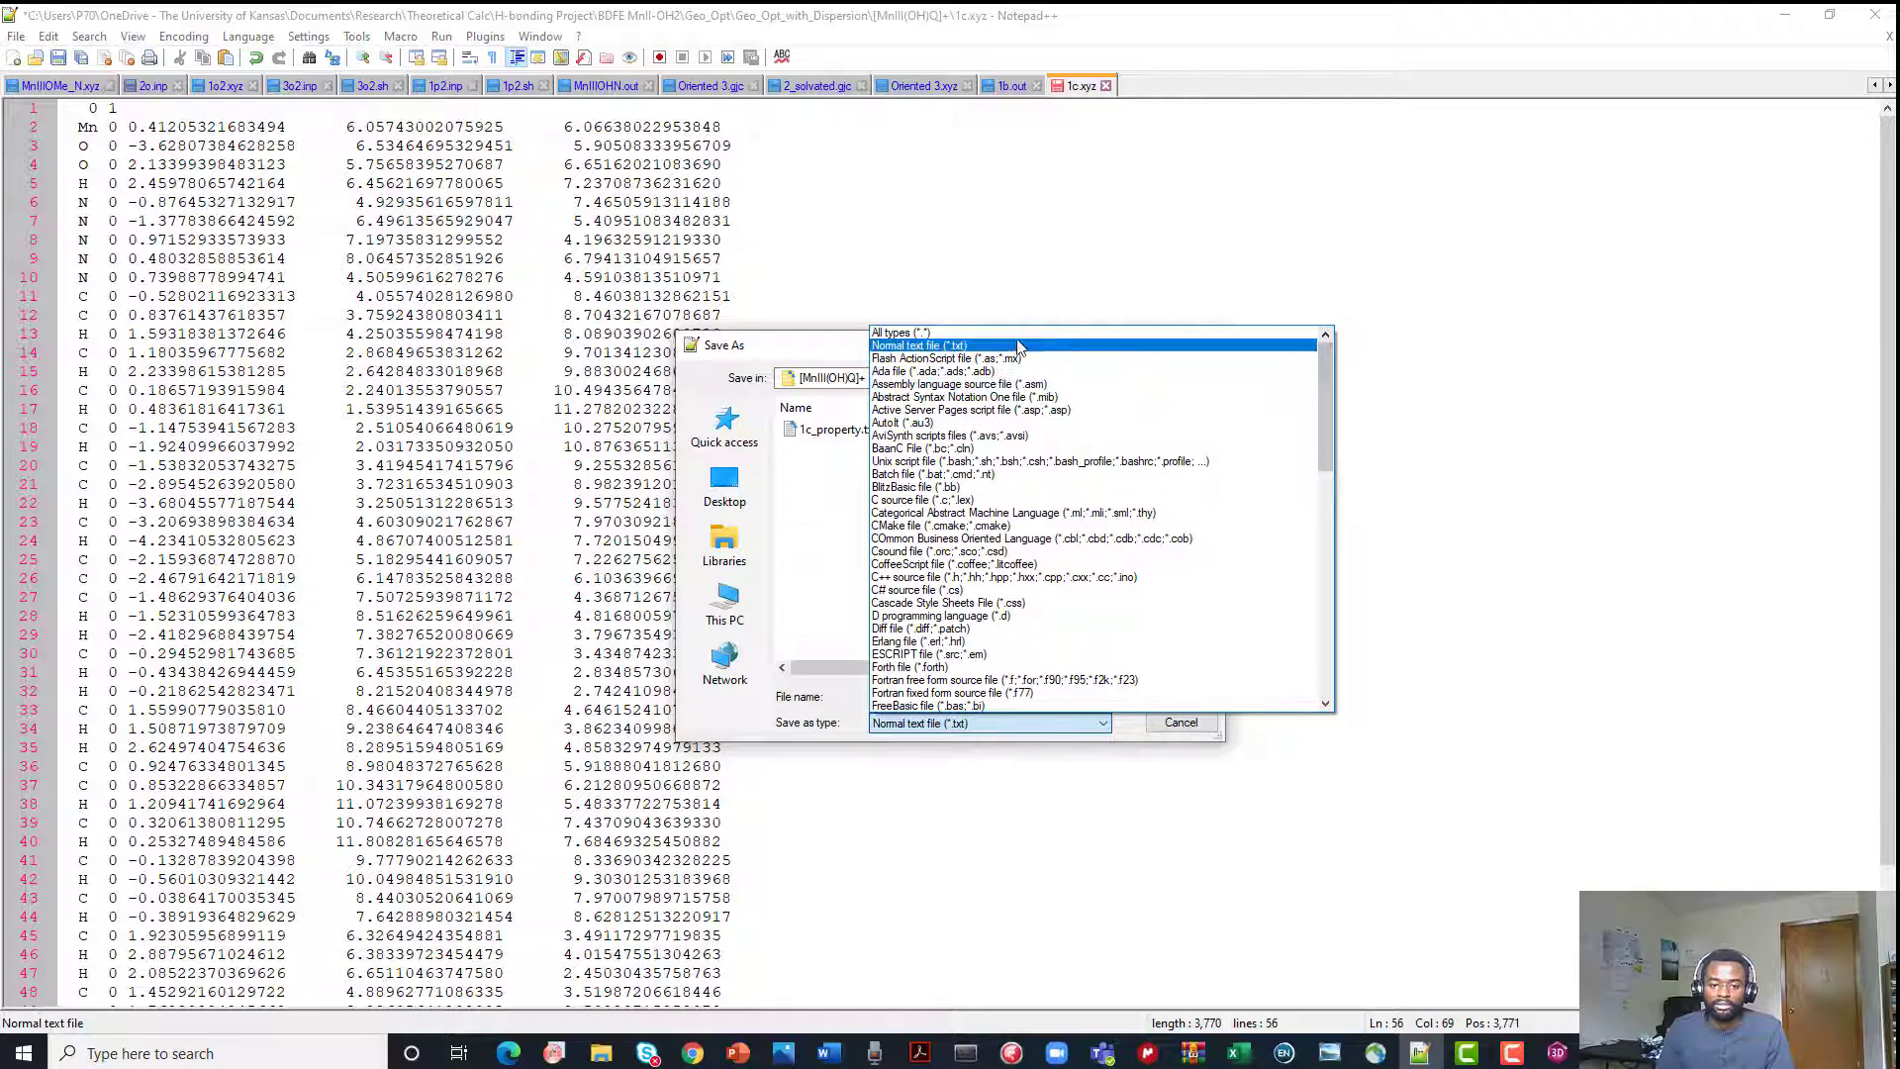
pyautogui.click(984, 336)
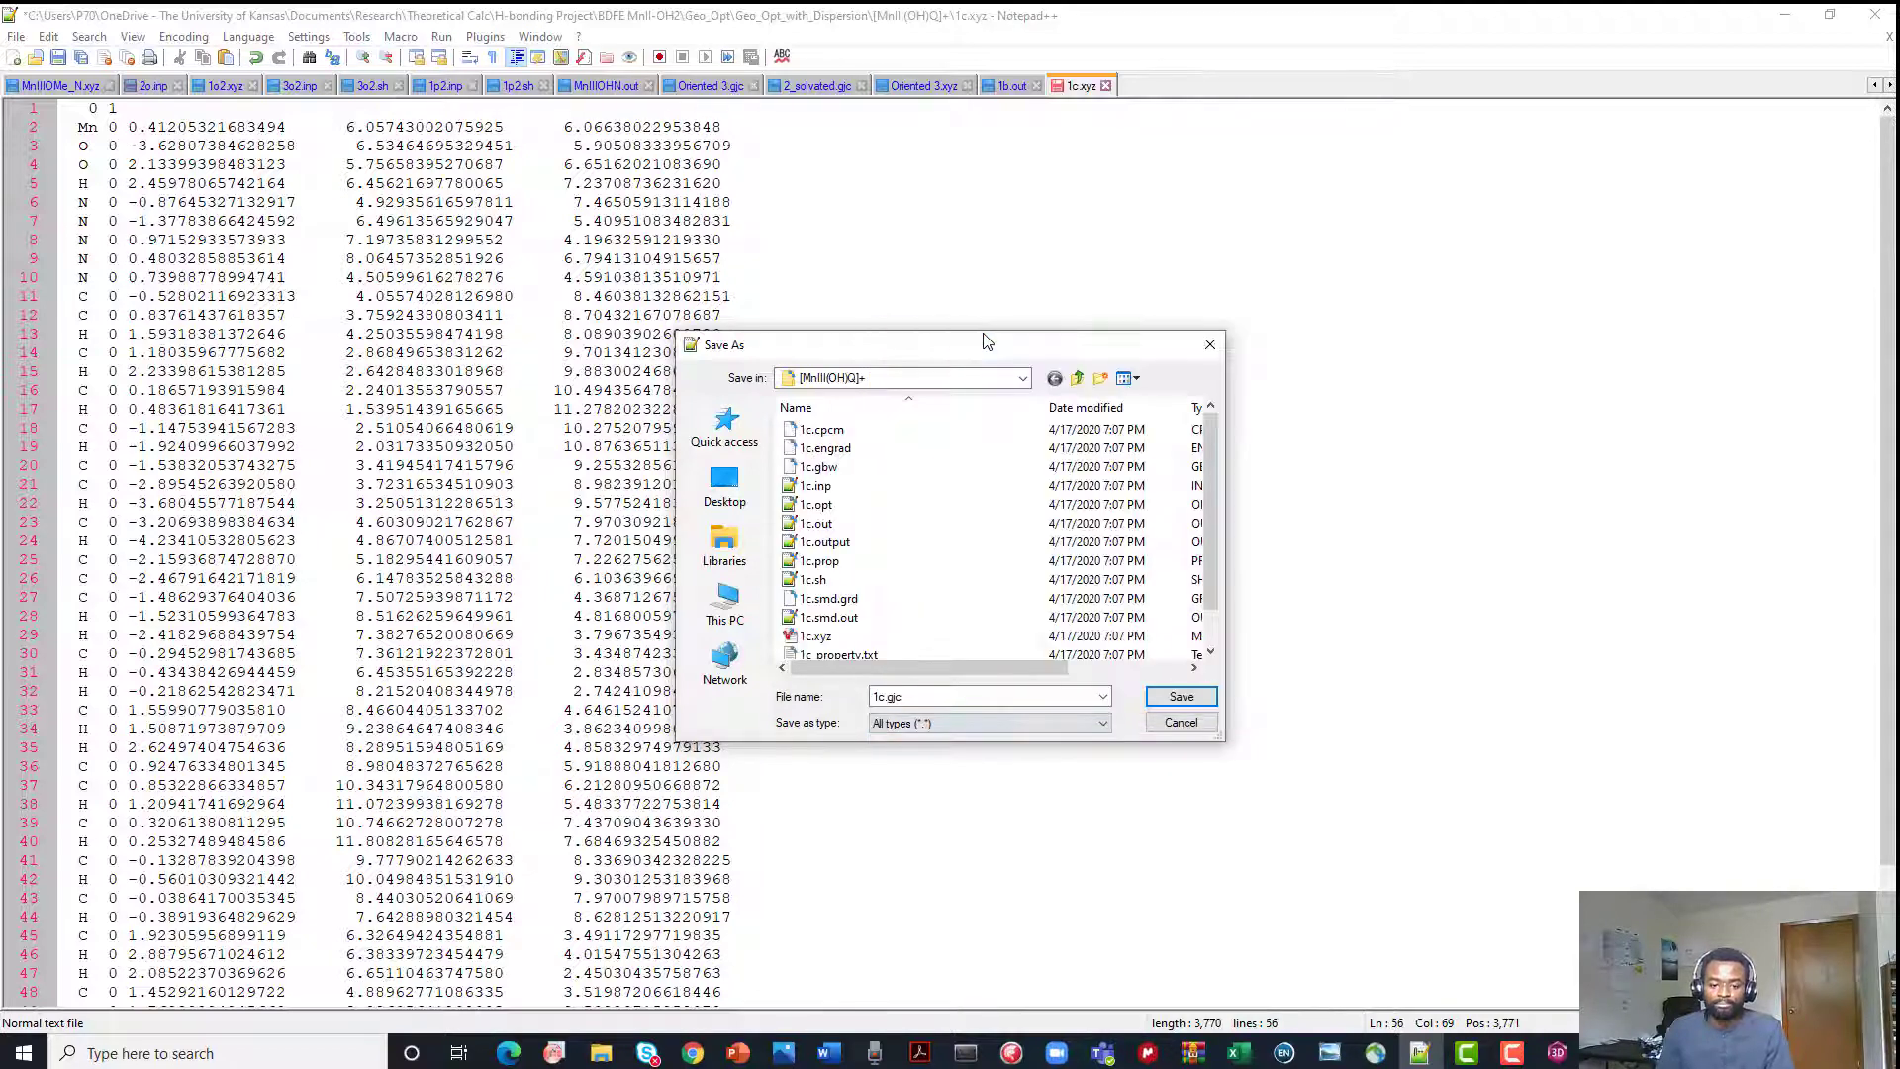
pyautogui.click(1180, 697)
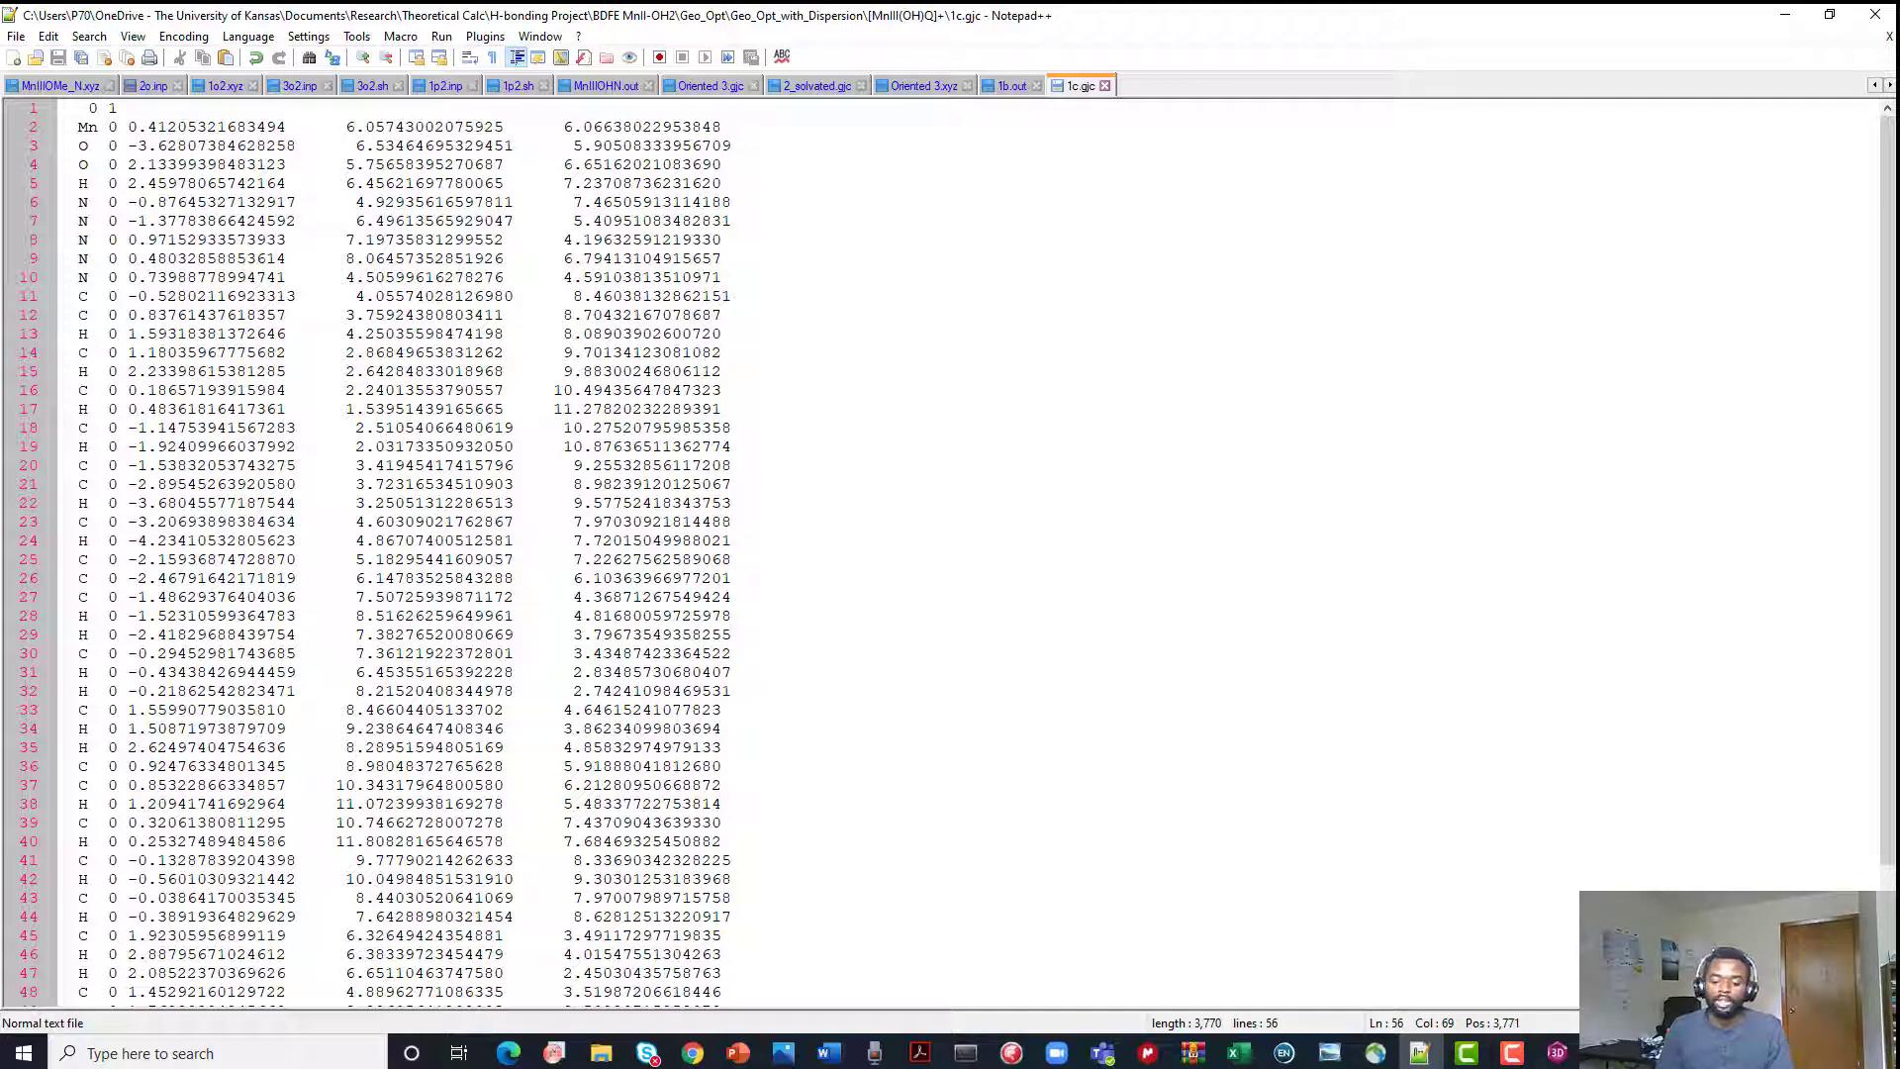
# Open 1c.gjc from the [MnIII(OH)Q]+ folder in Chem3D
pyautogui.click(1556, 1055)
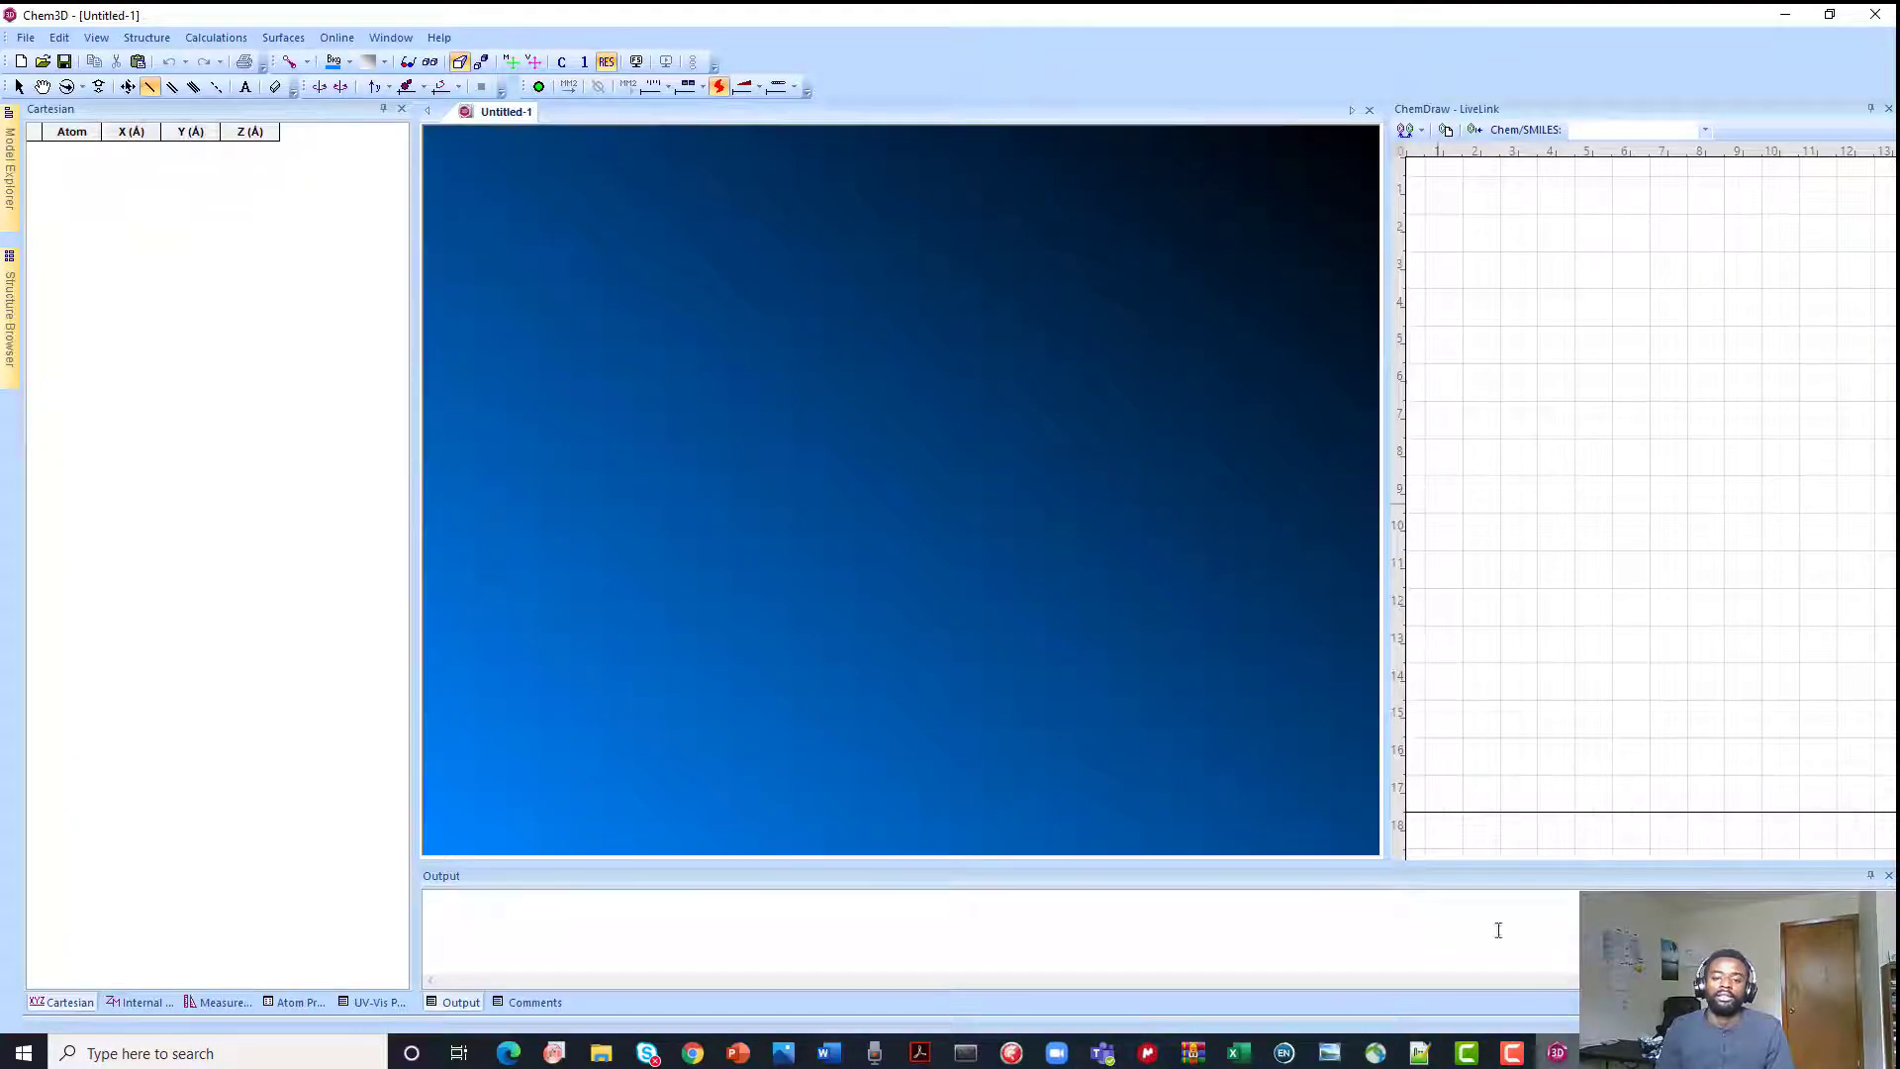
pyautogui.click(29, 38)
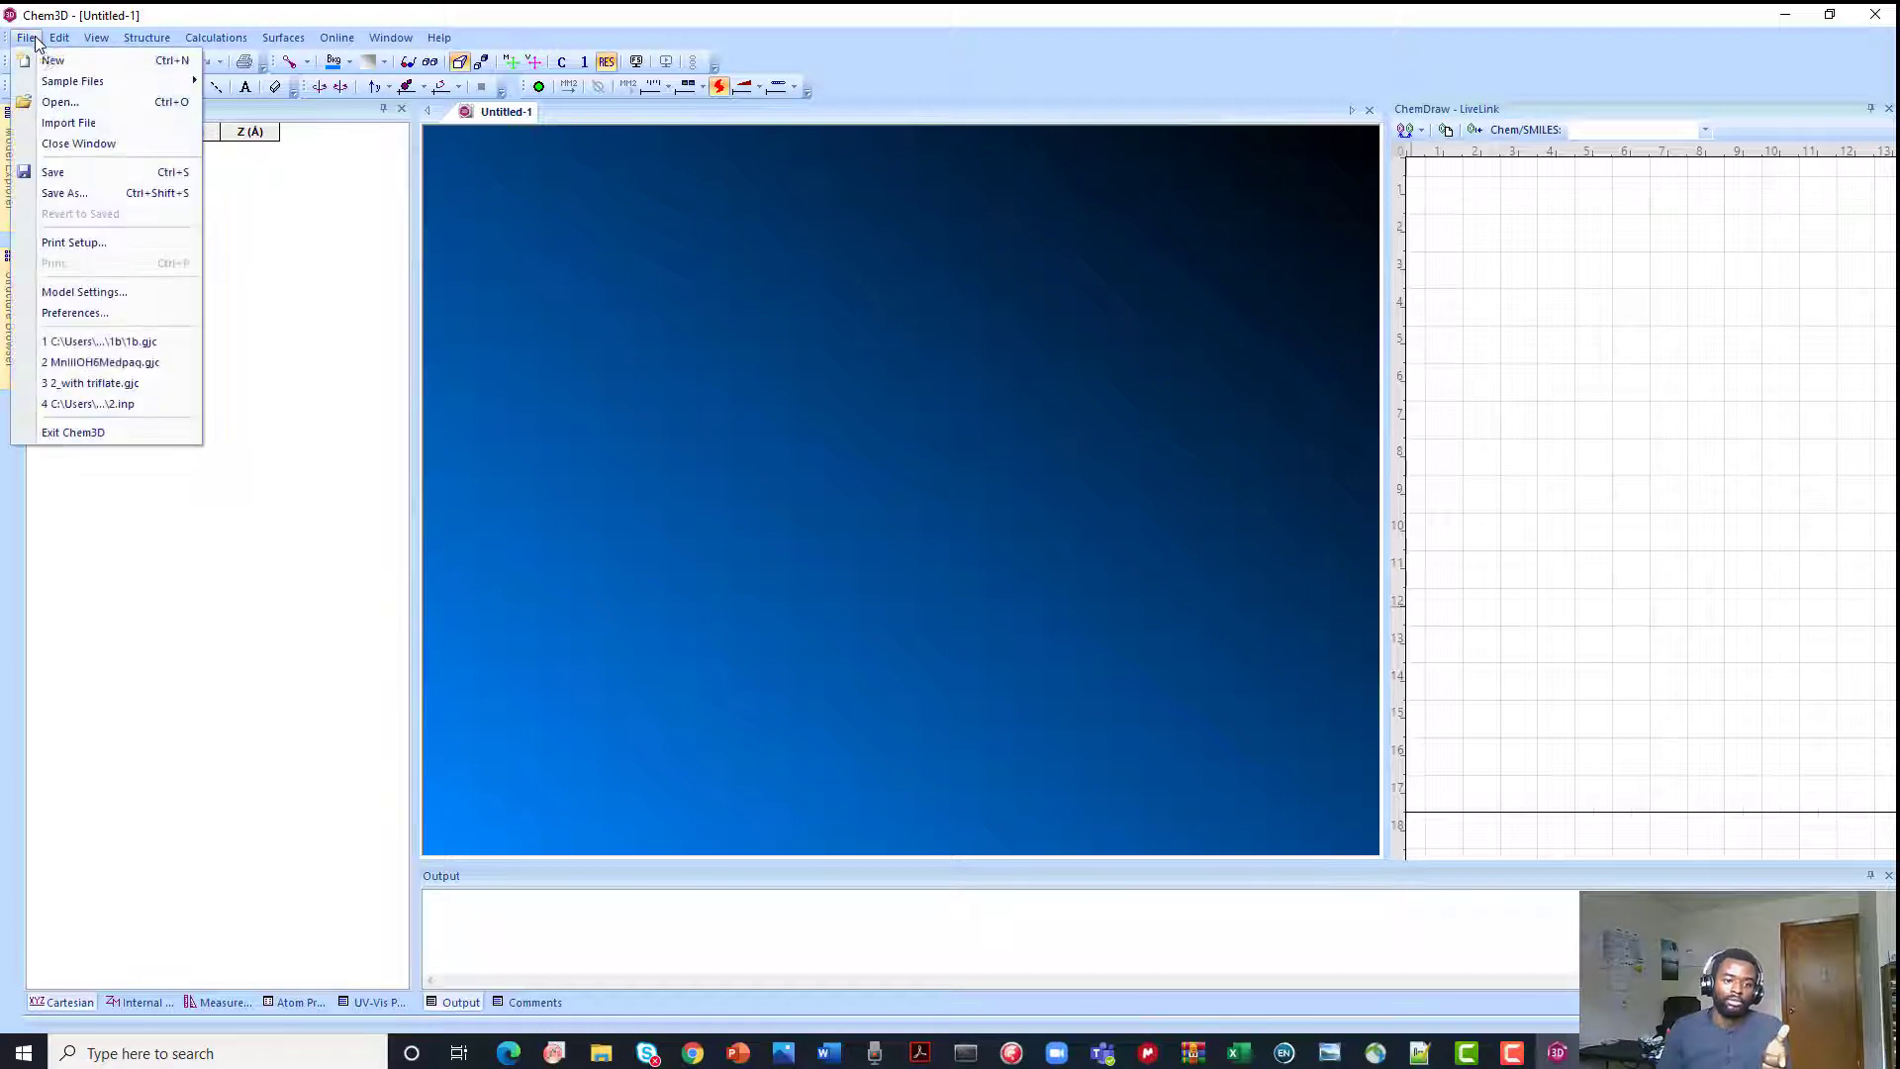
pyautogui.click(59, 102)
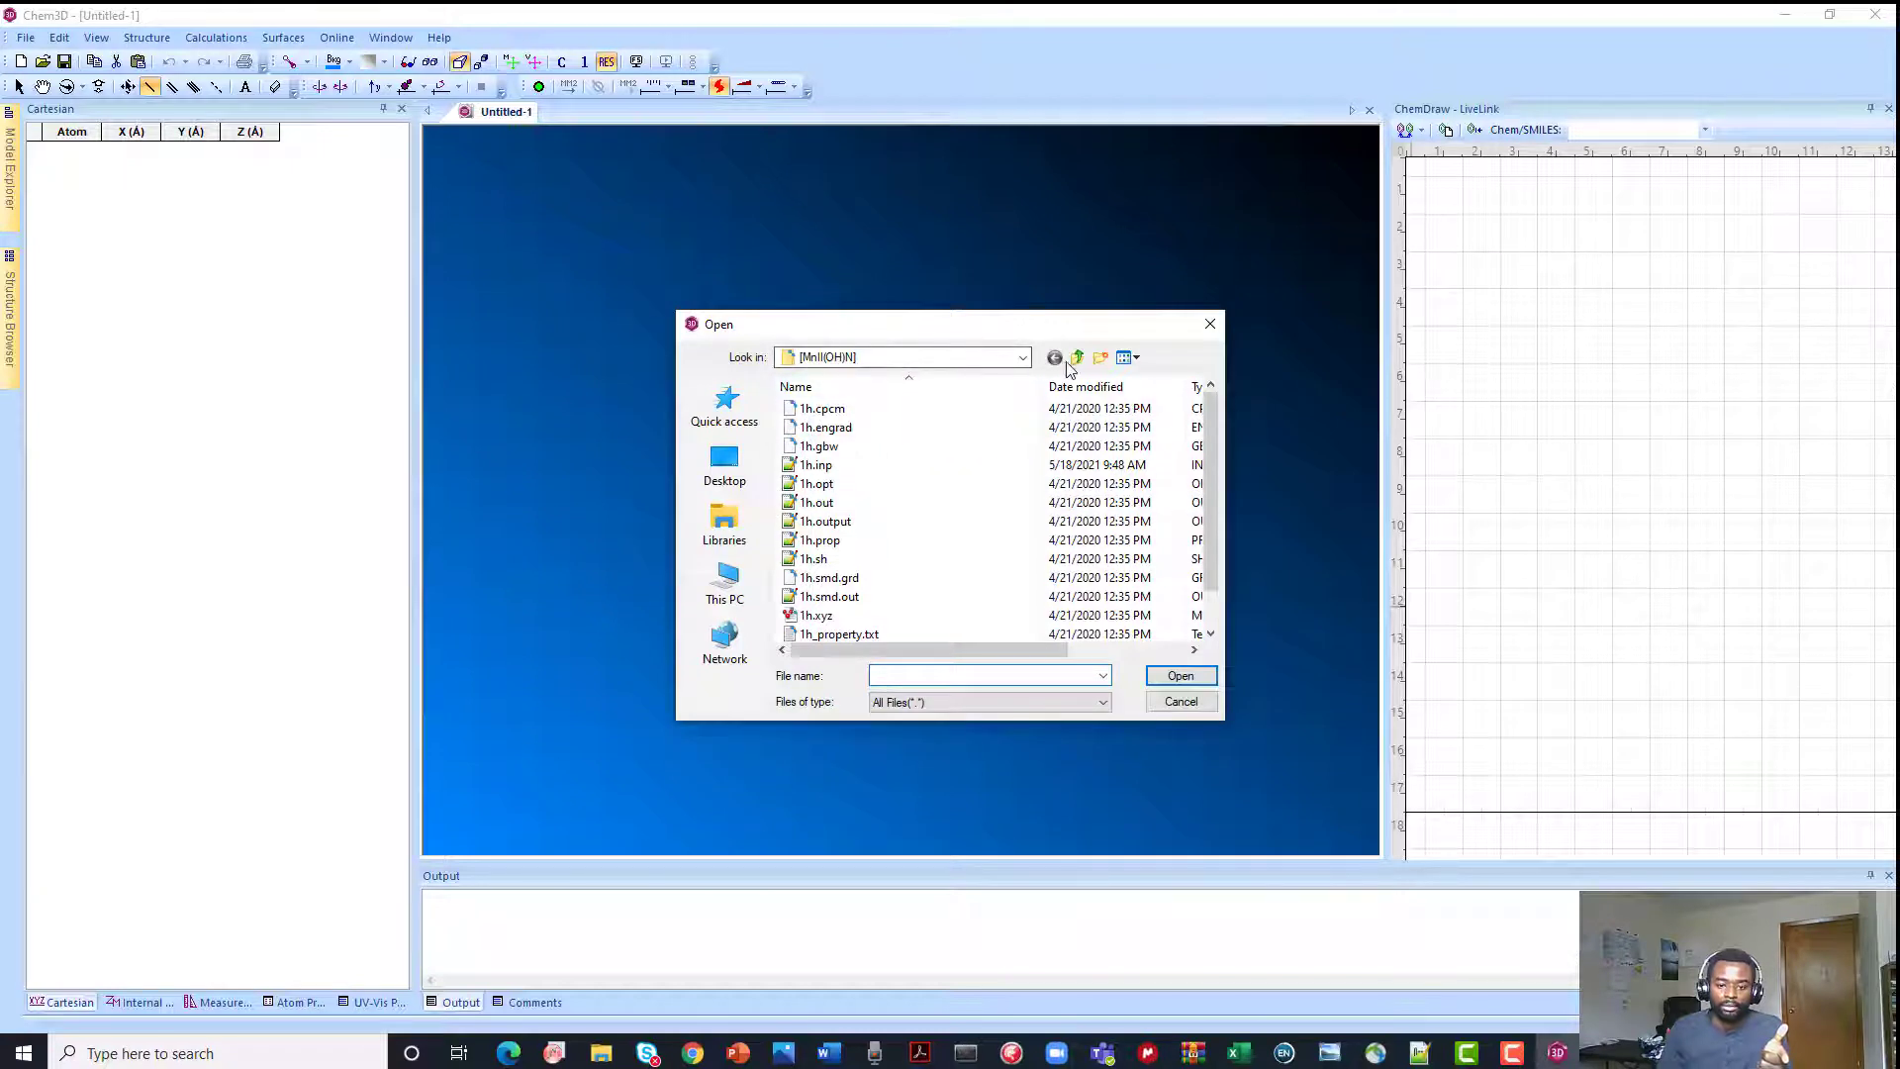
pyautogui.click(1076, 358)
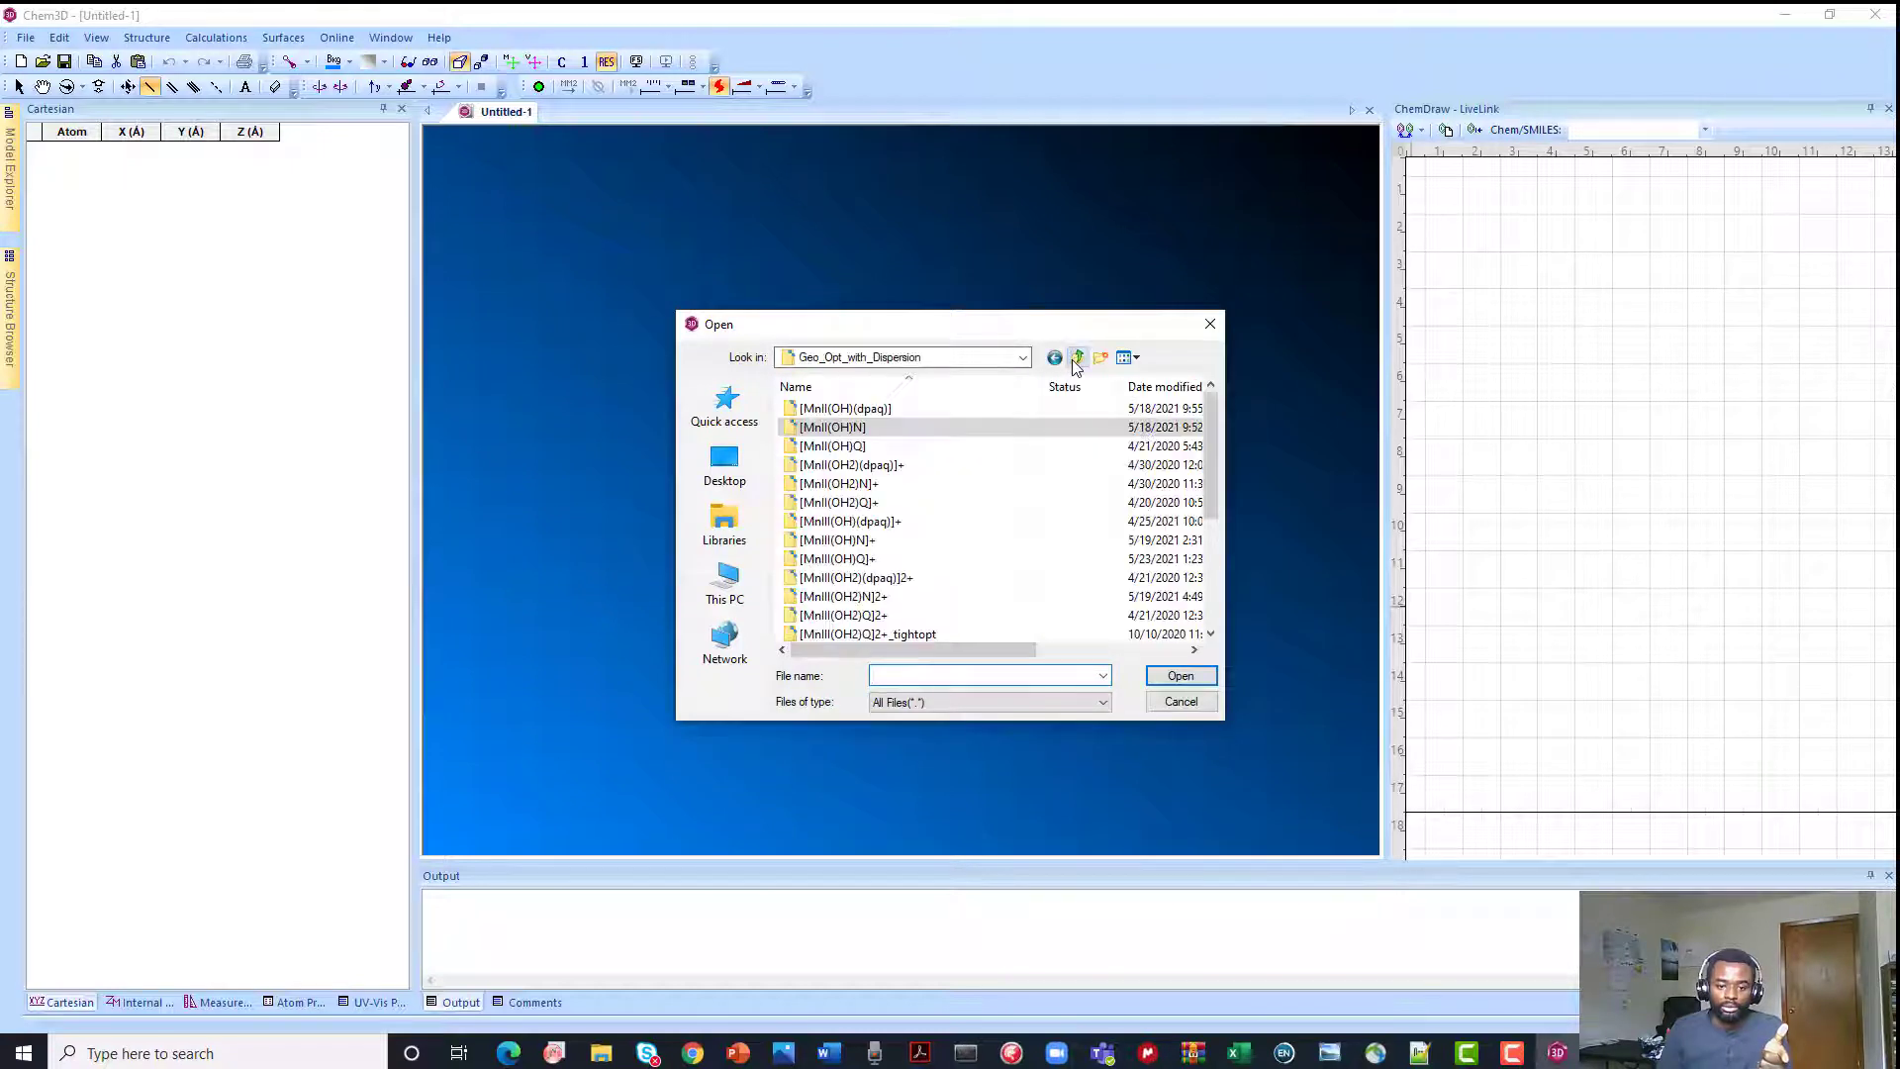
pyautogui.click(875, 562)
pyautogui.doubleClick(875, 560)
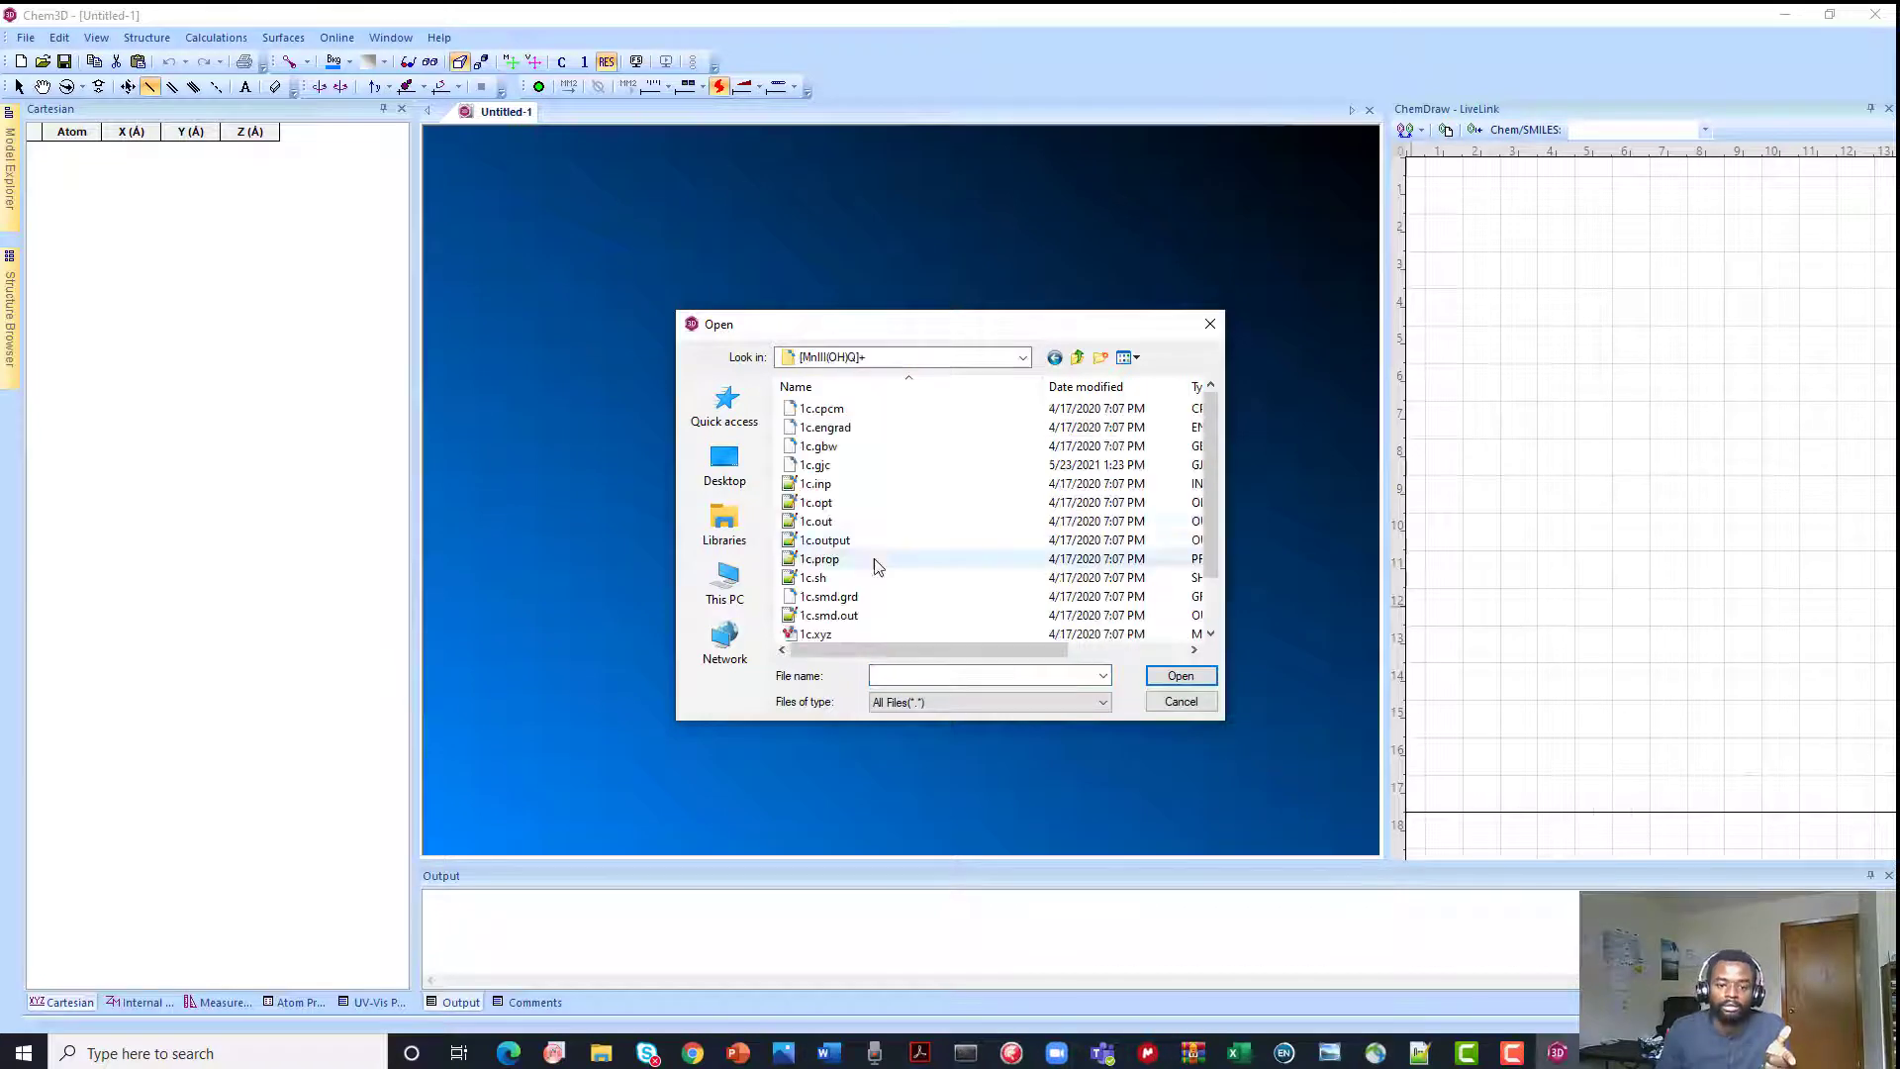
pyautogui.click(839, 467)
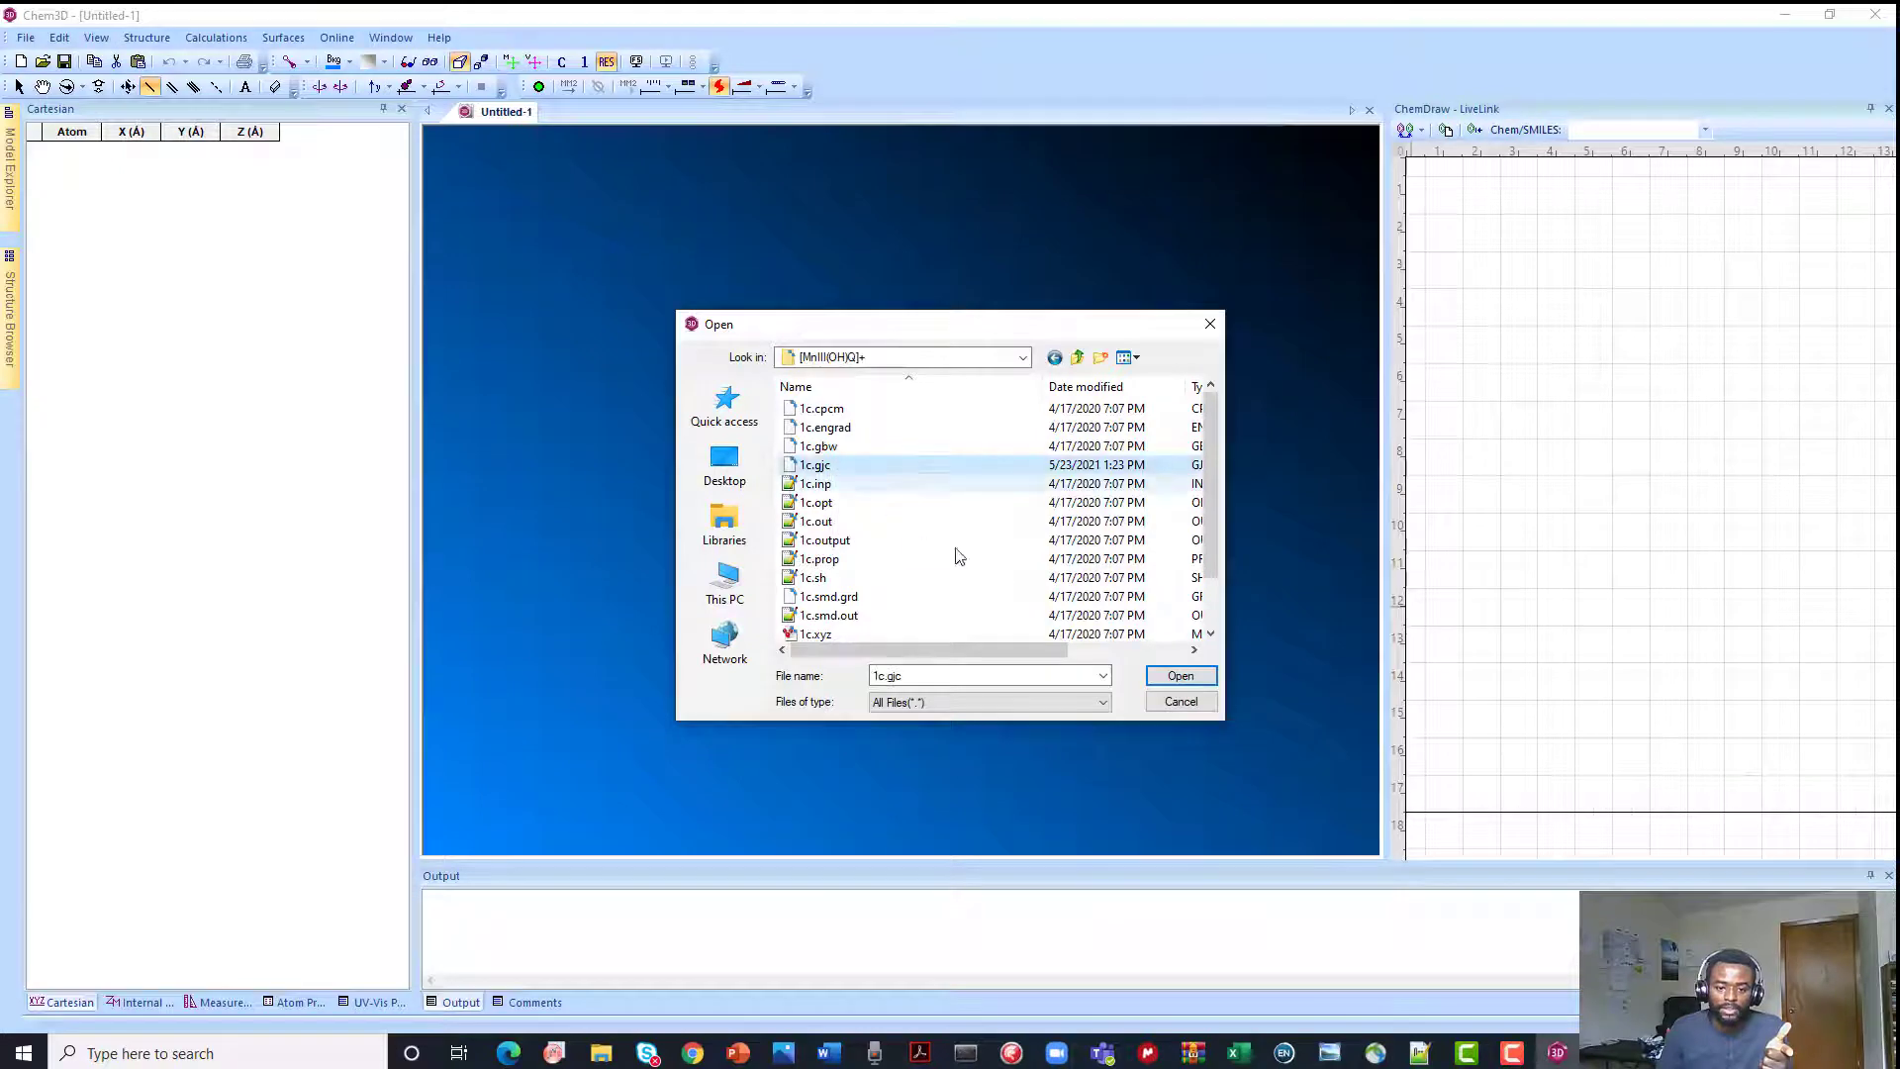
pyautogui.click(1168, 677)
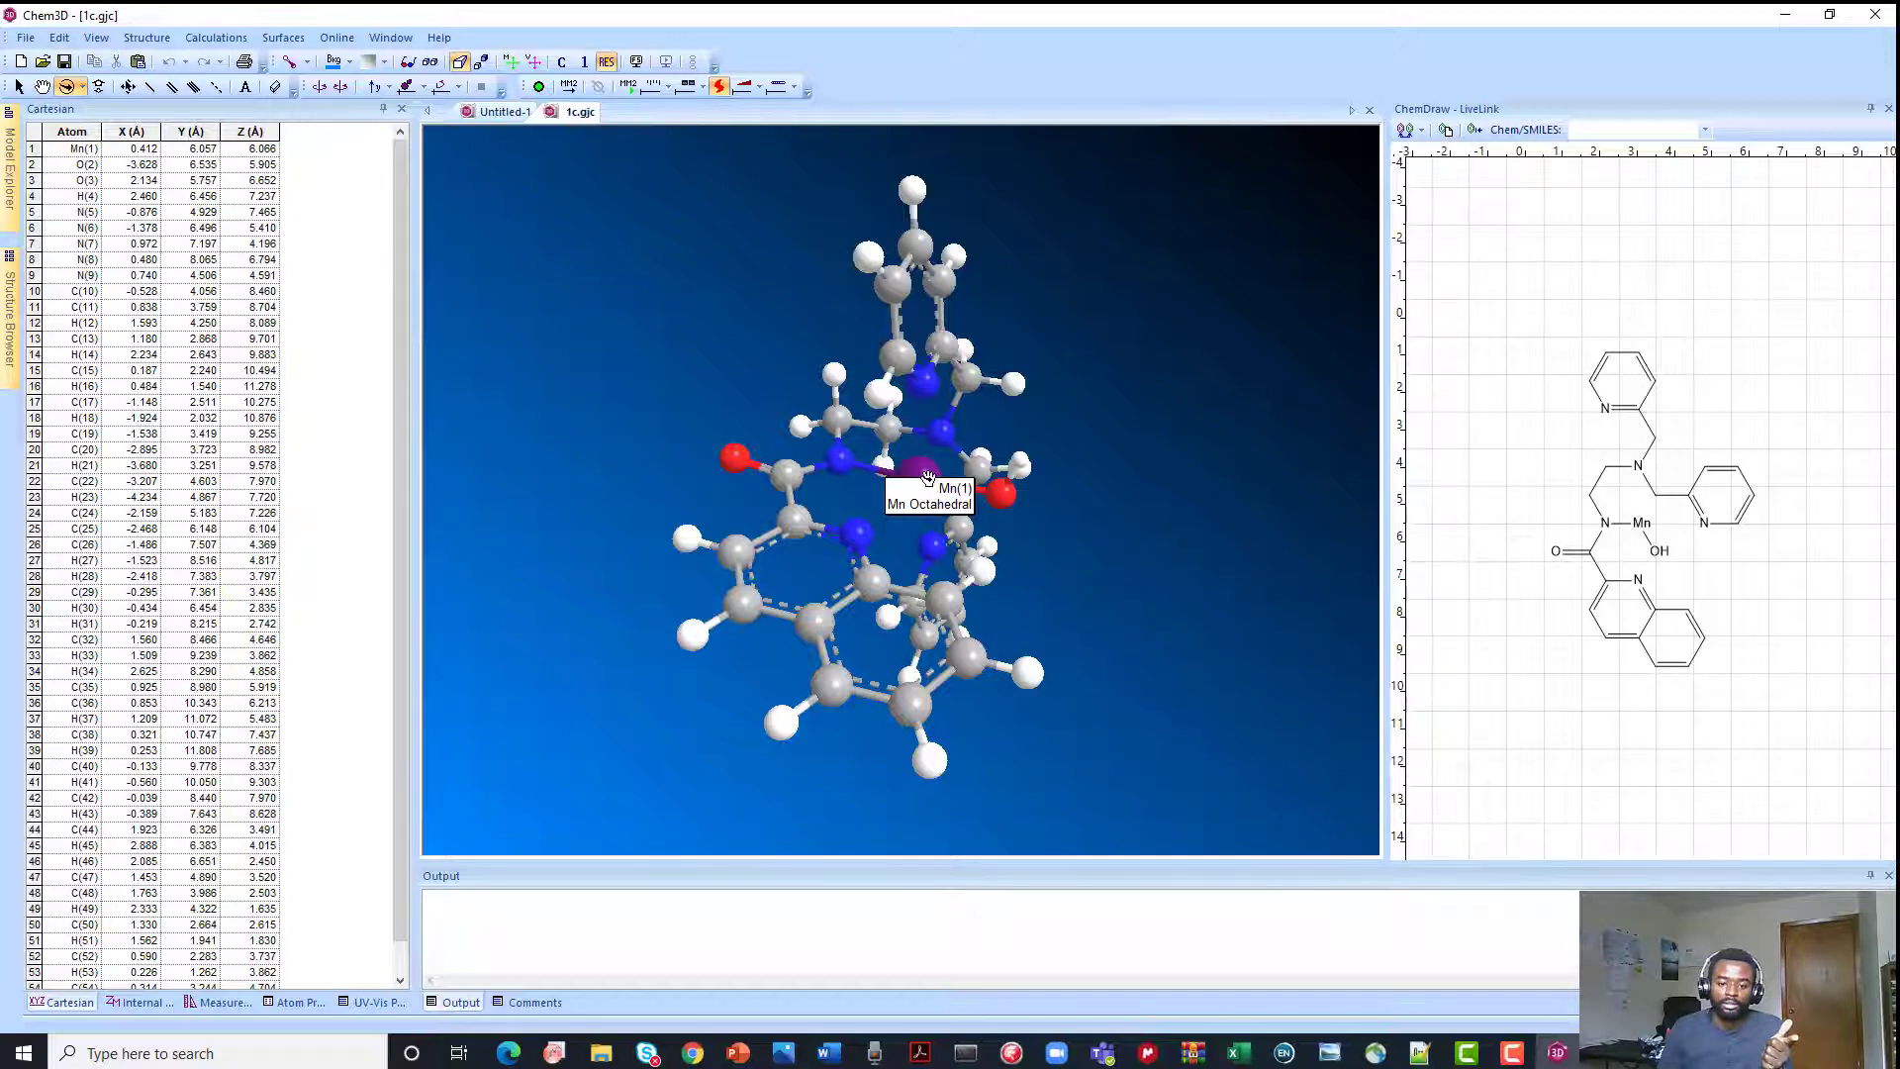
# Turn on View Axes from the 3-D view's right-click menu
pyautogui.moveTo(927, 478); pyautogui.dragTo(446, 347)
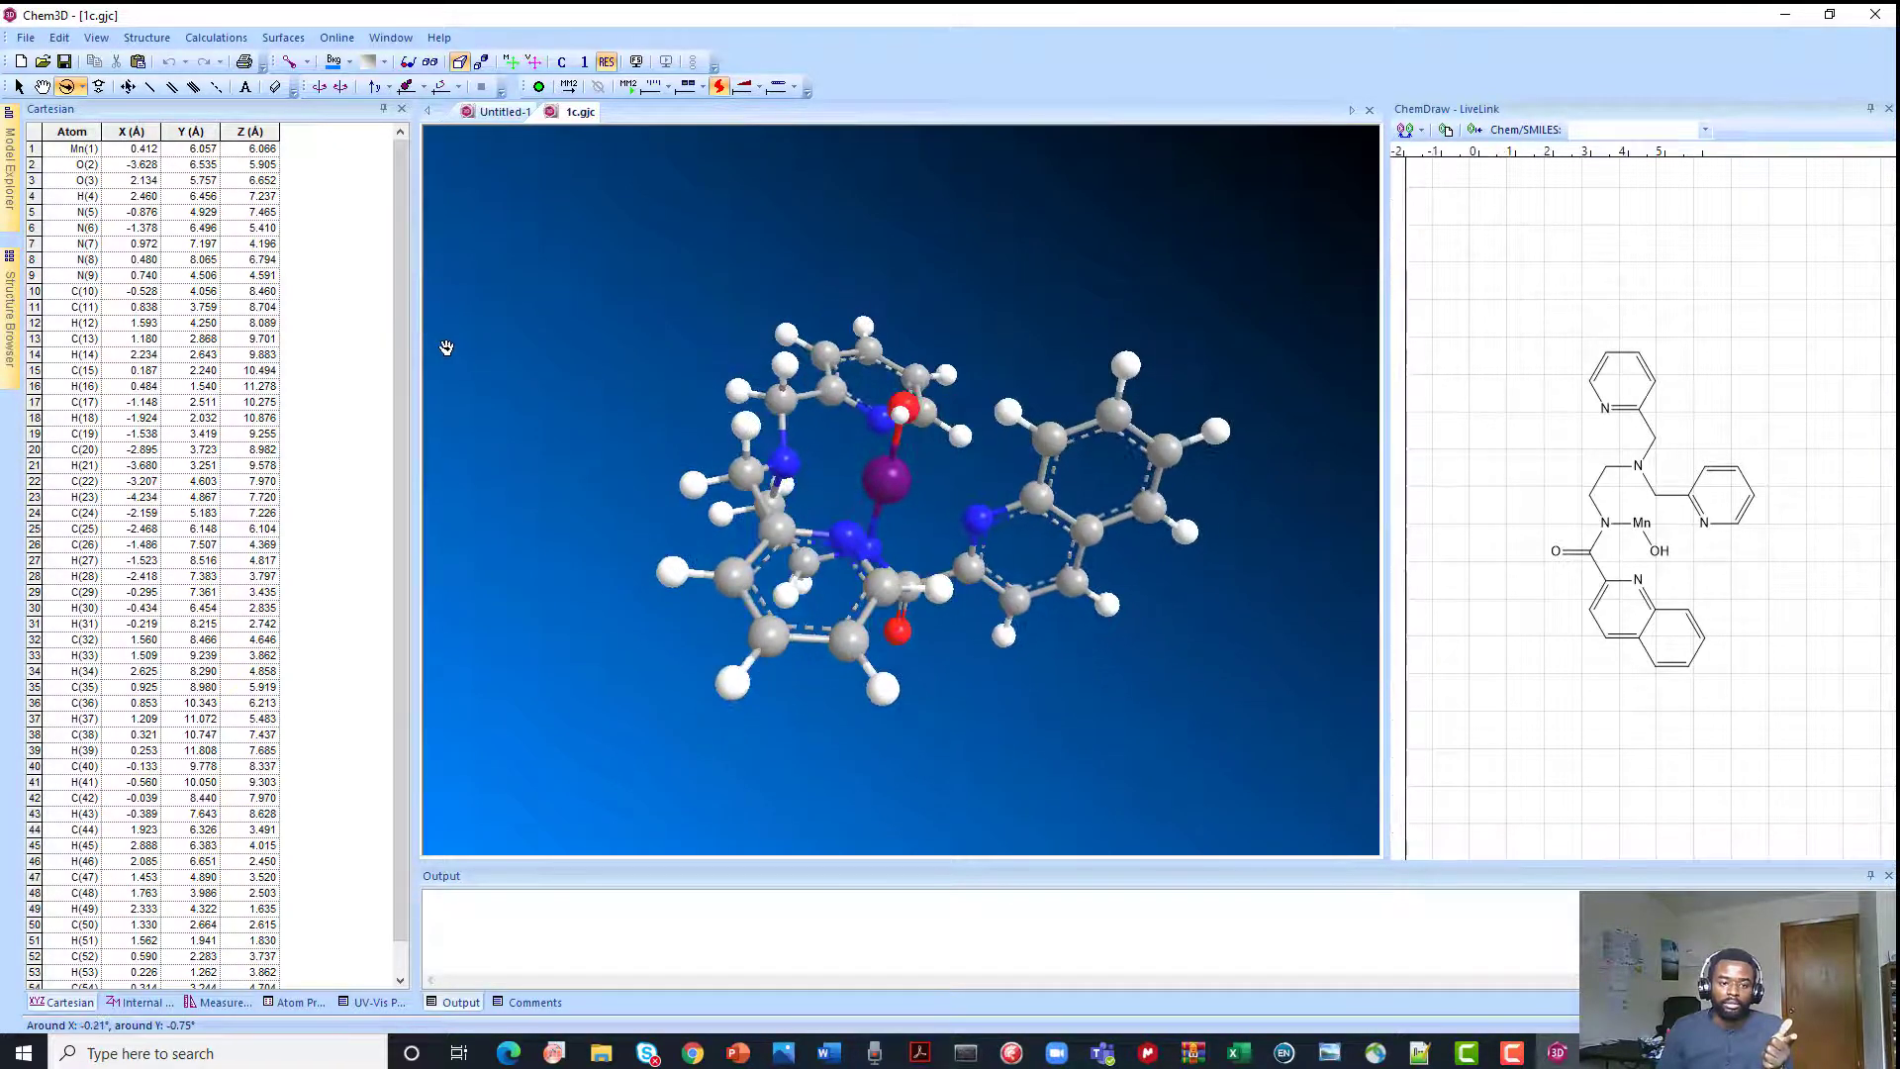
pyautogui.click(141, 39)
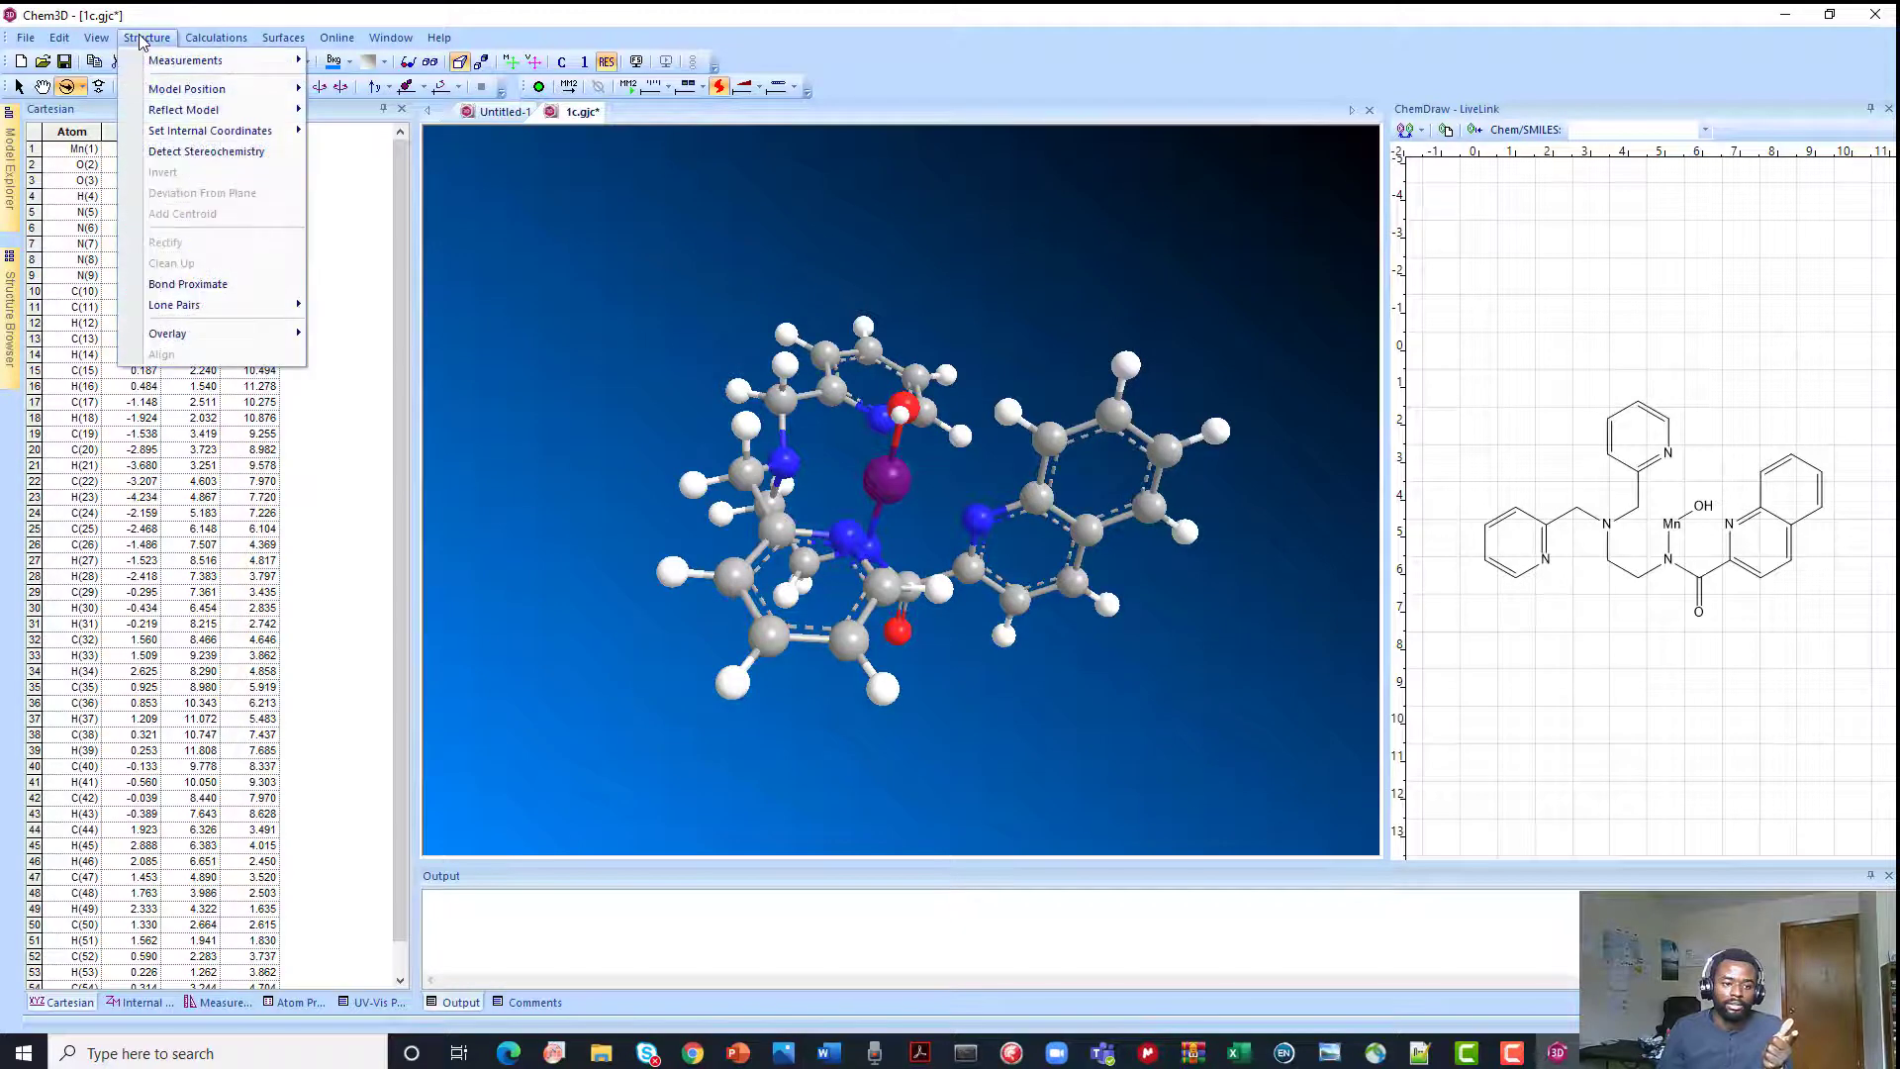
pyautogui.moveTo(184, 89)
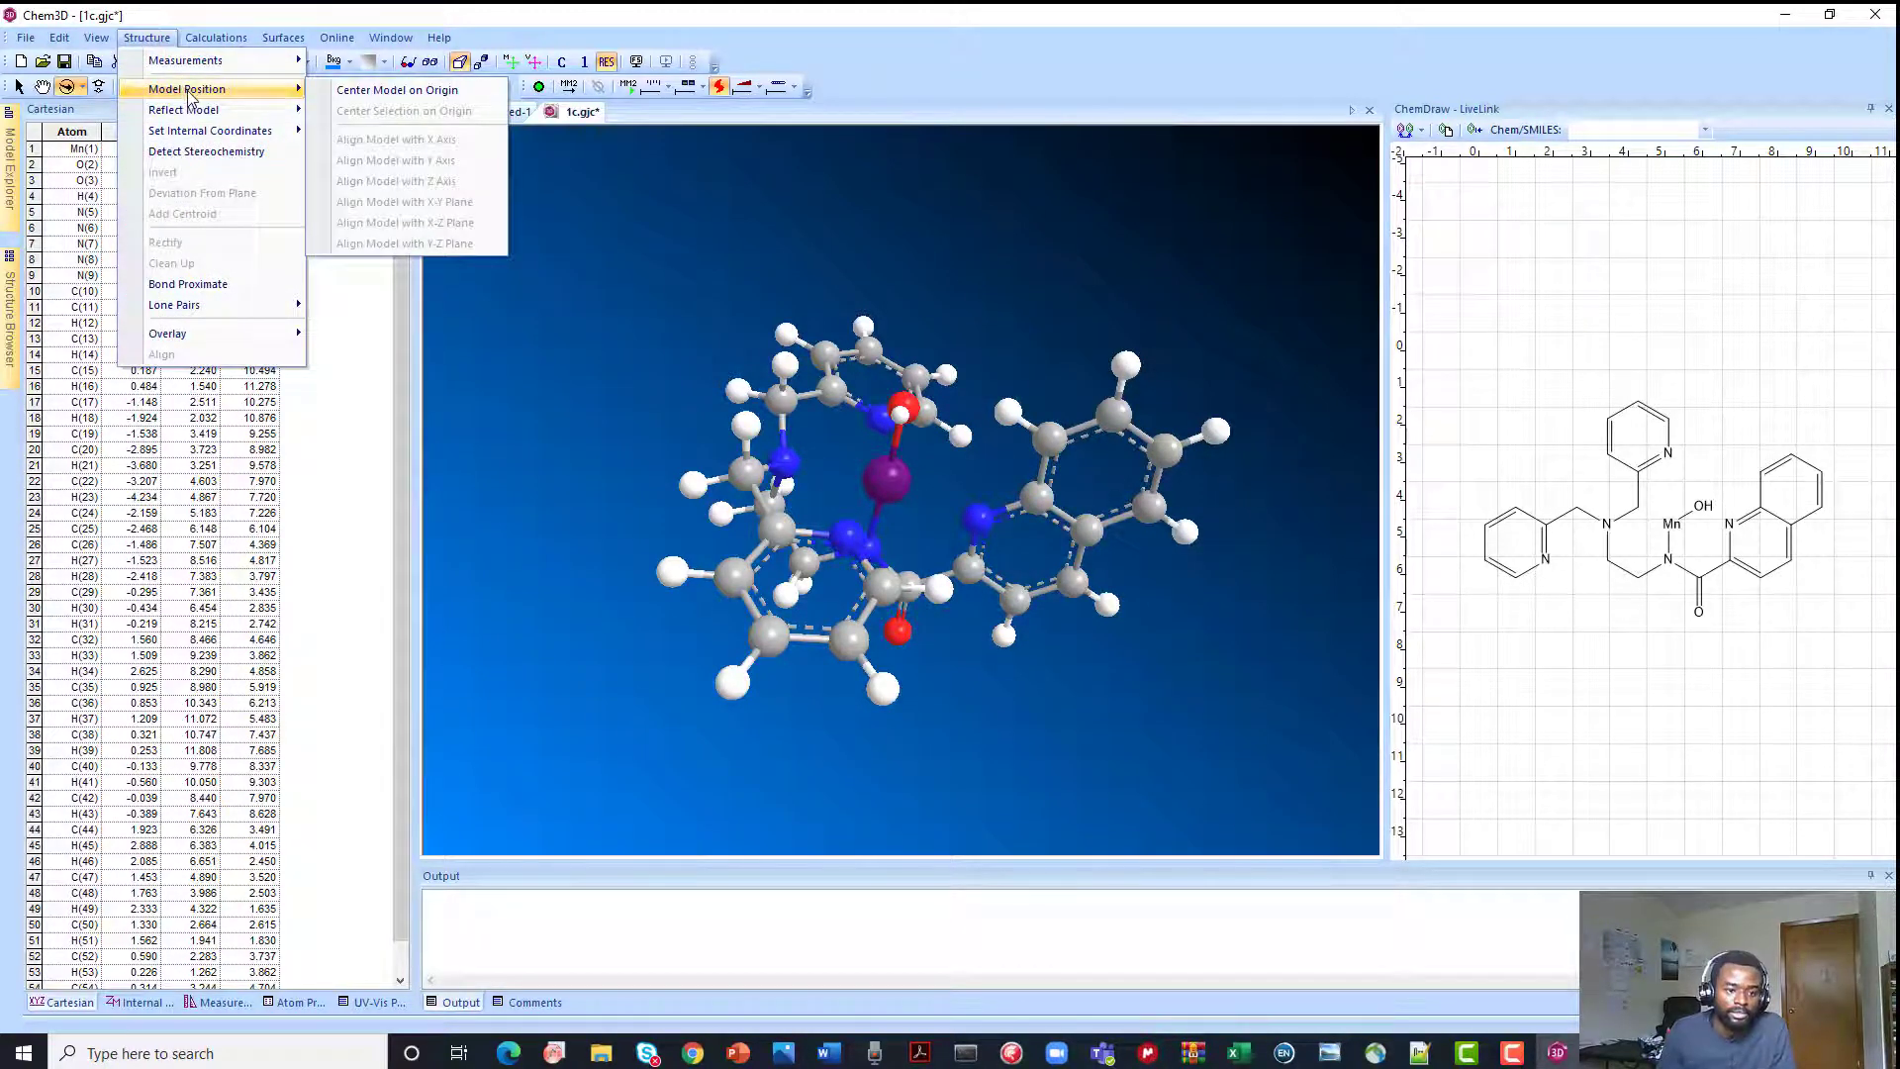
pyautogui.moveTo(100, 43)
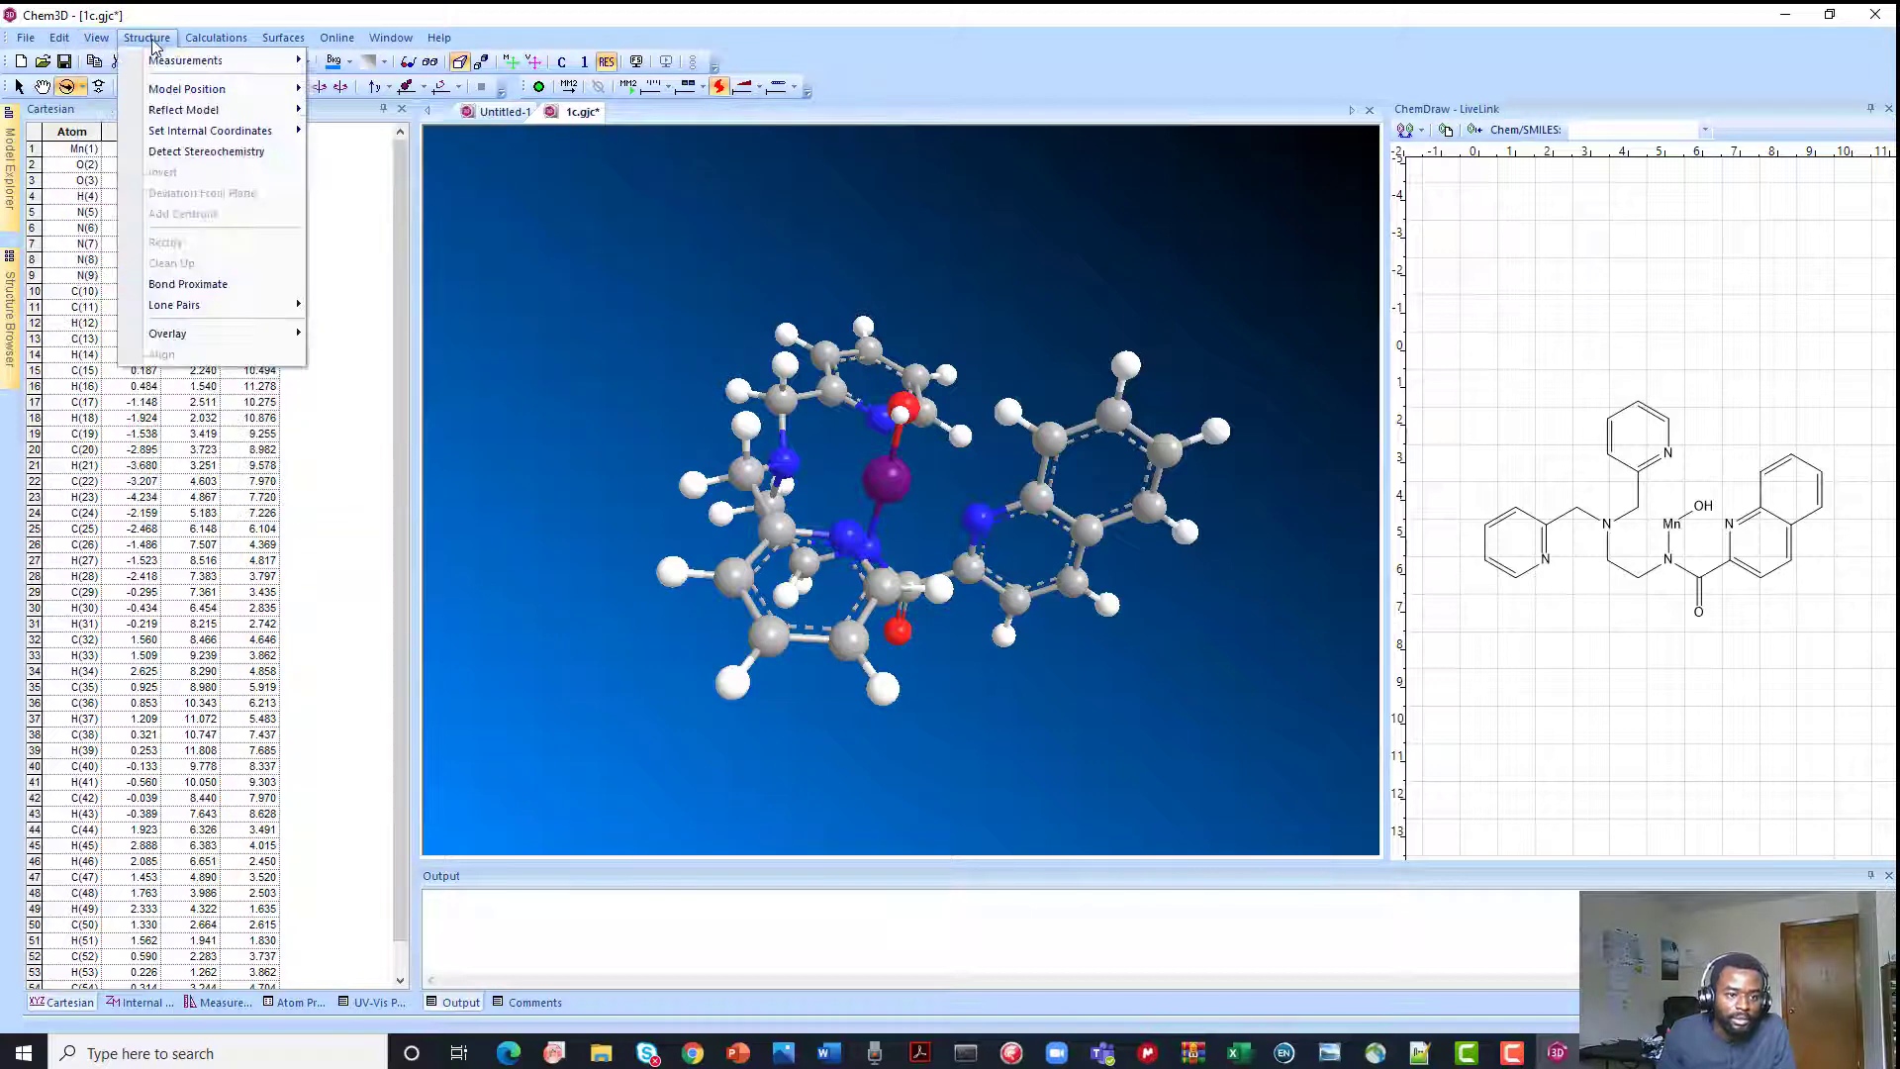
pyautogui.moveTo(216, 40)
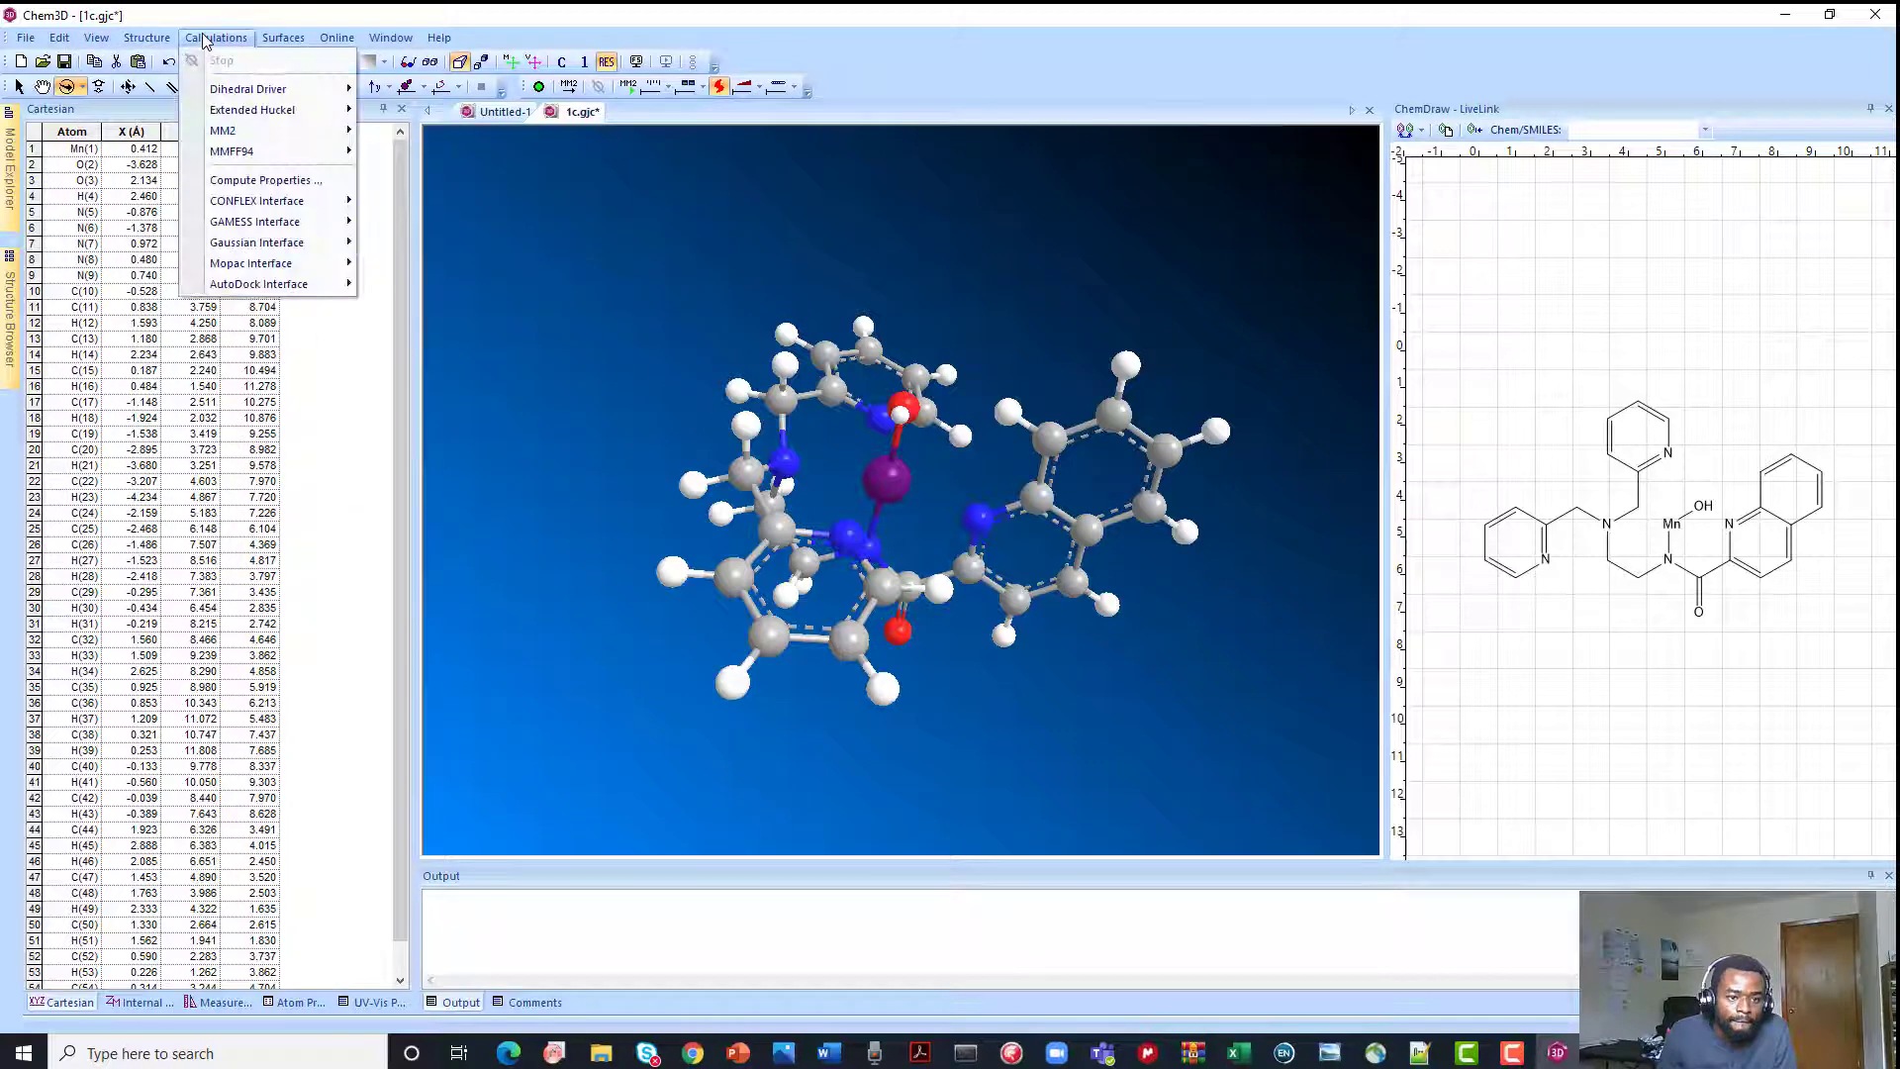
pyautogui.click(928, 502)
pyautogui.rightClick(926, 502)
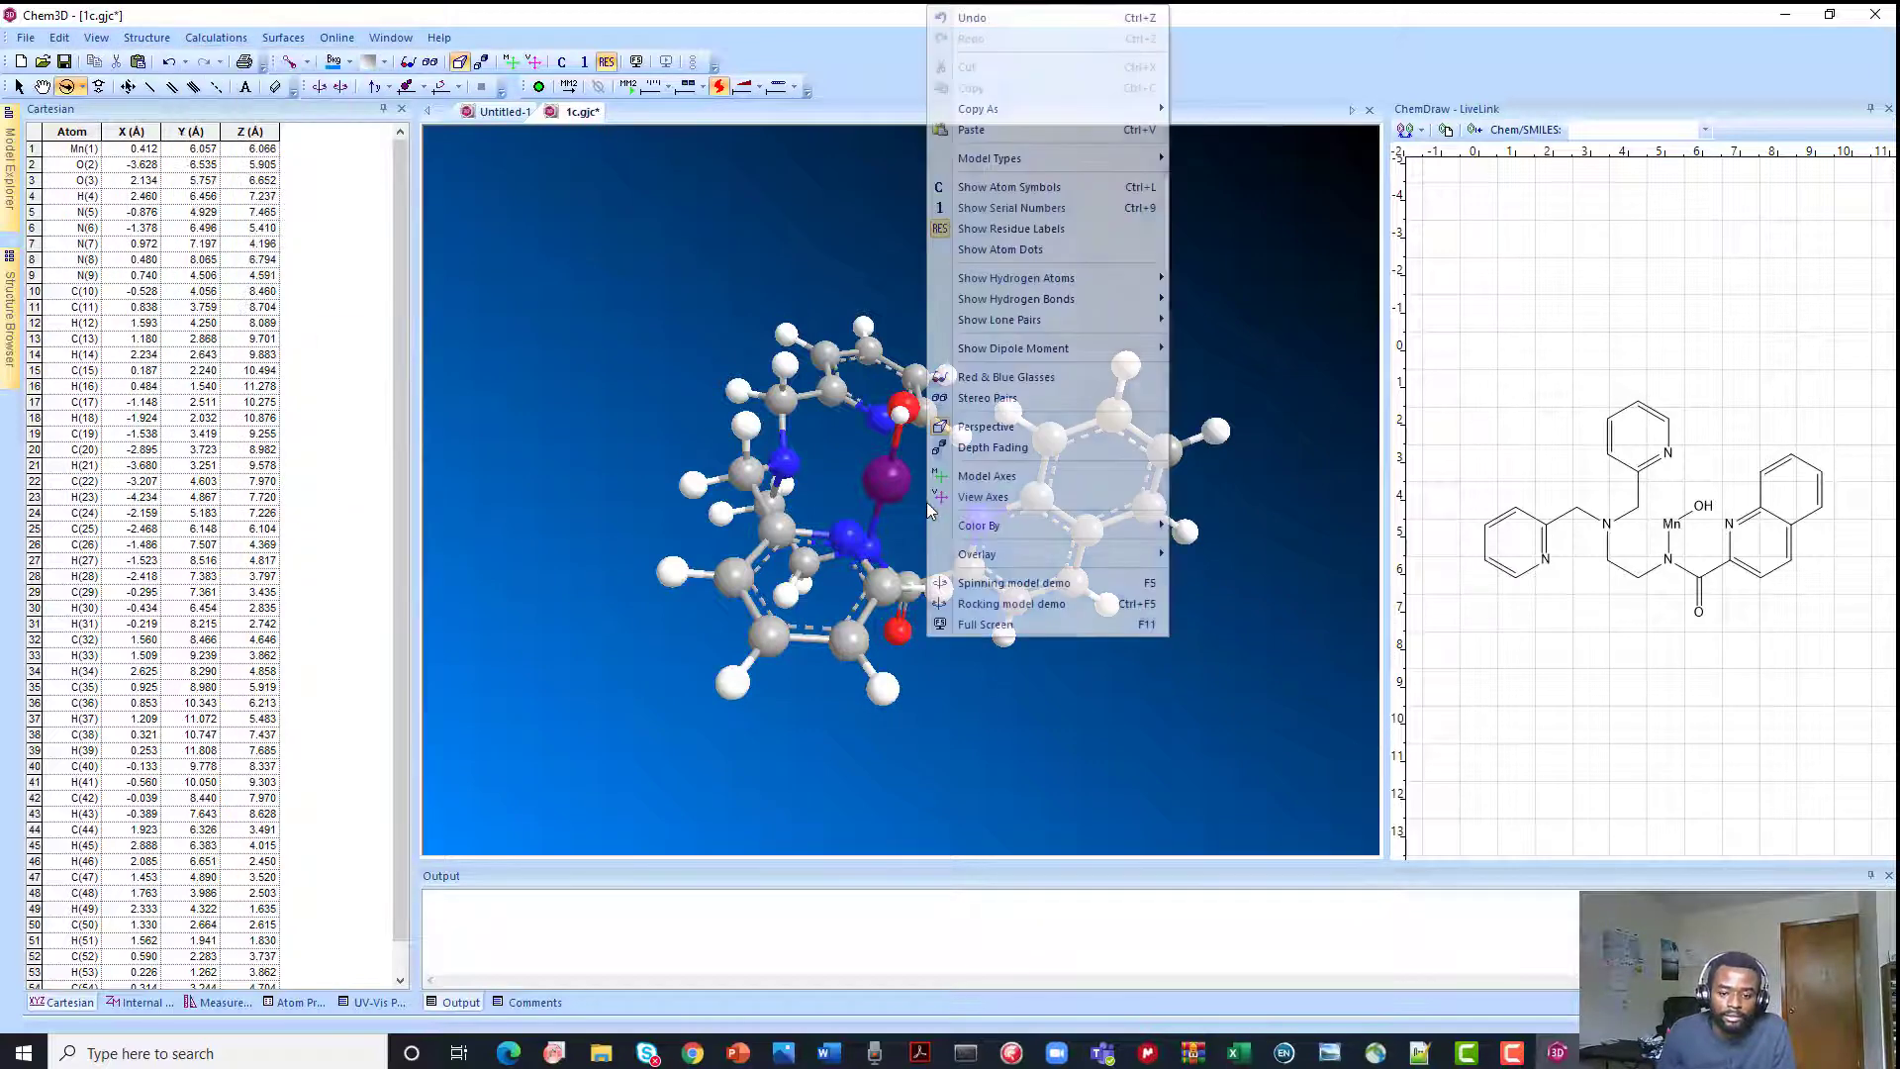
pyautogui.click(987, 499)
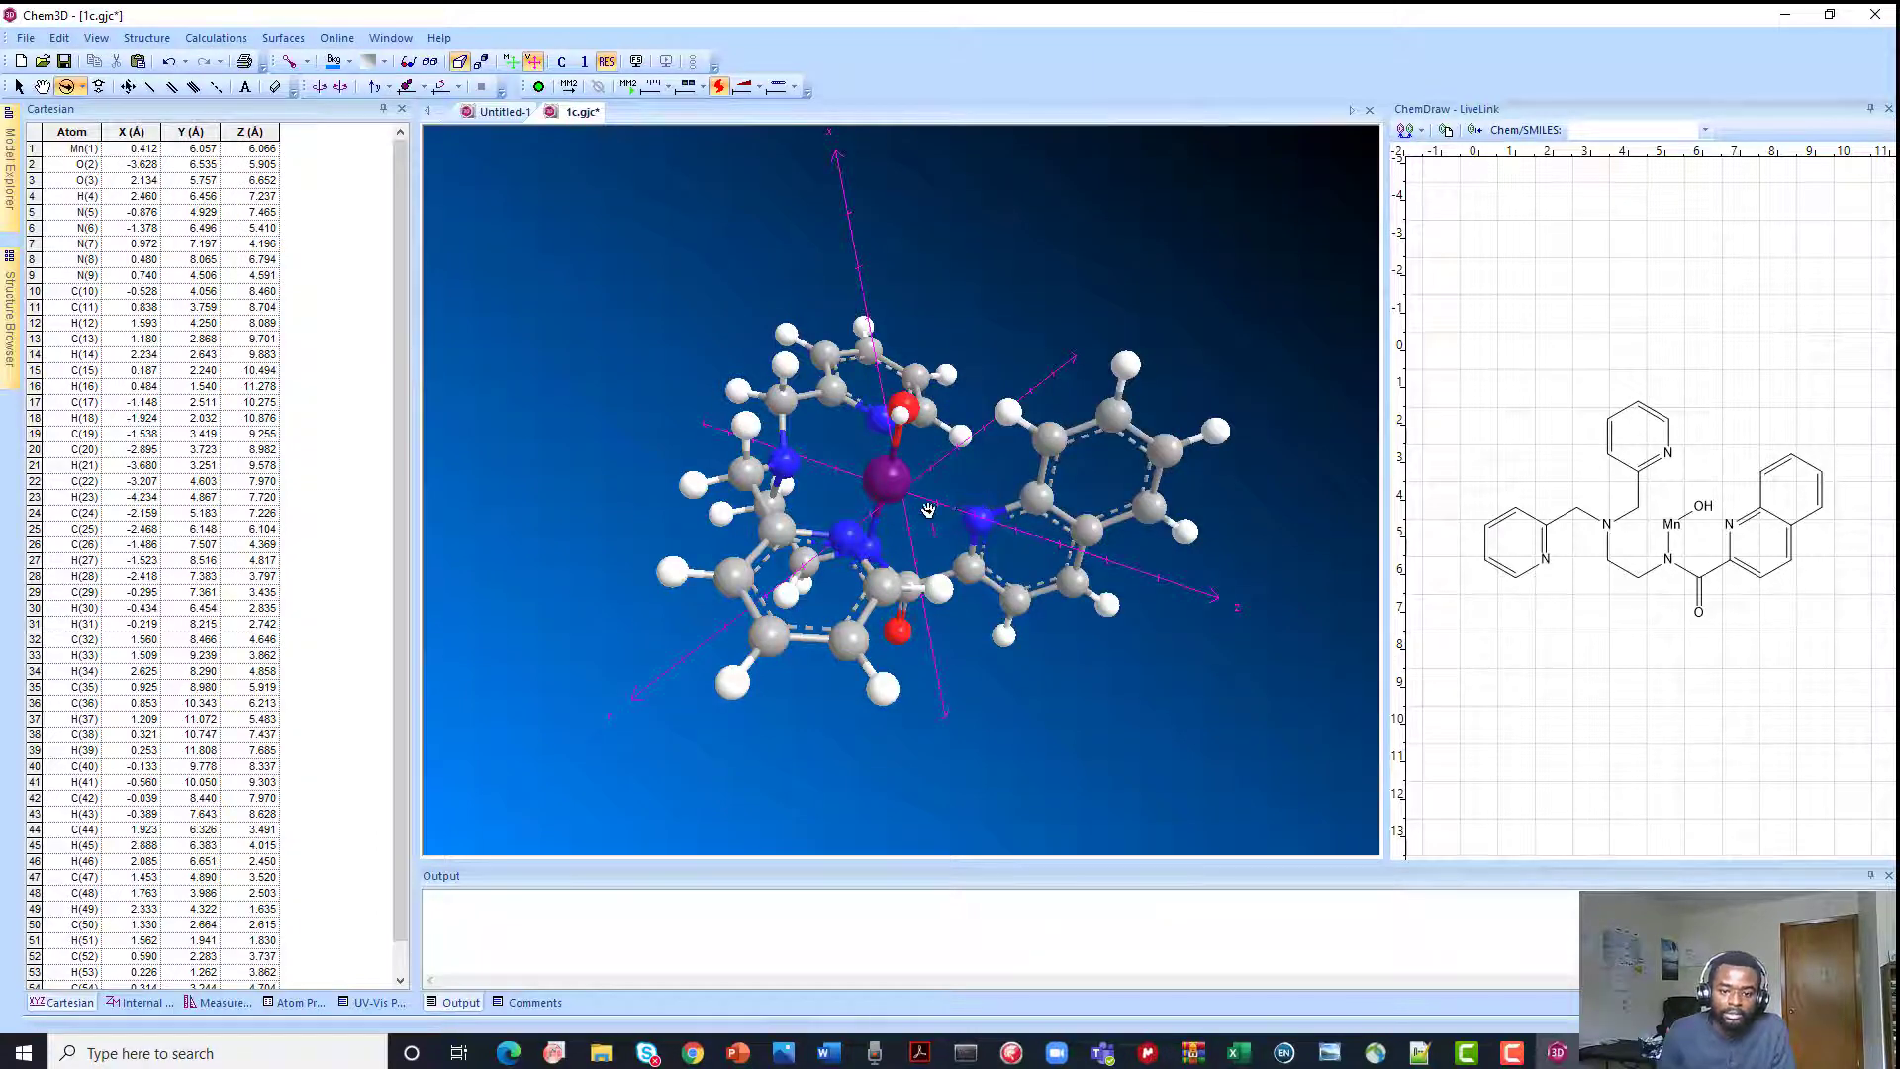
# Rotate the Mn complex and its axes into a new orientation around the Mn centre
pyautogui.moveTo(953, 501)
pyautogui.mouseDown()
pyautogui.moveTo(979, 550)
pyautogui.moveTo(960, 500)
pyautogui.moveTo(846, 467)
pyautogui.moveTo(943, 449)
pyautogui.moveTo(915, 462)
pyautogui.moveTo(958, 466)
pyautogui.moveTo(920, 471)
pyautogui.mouseUp()
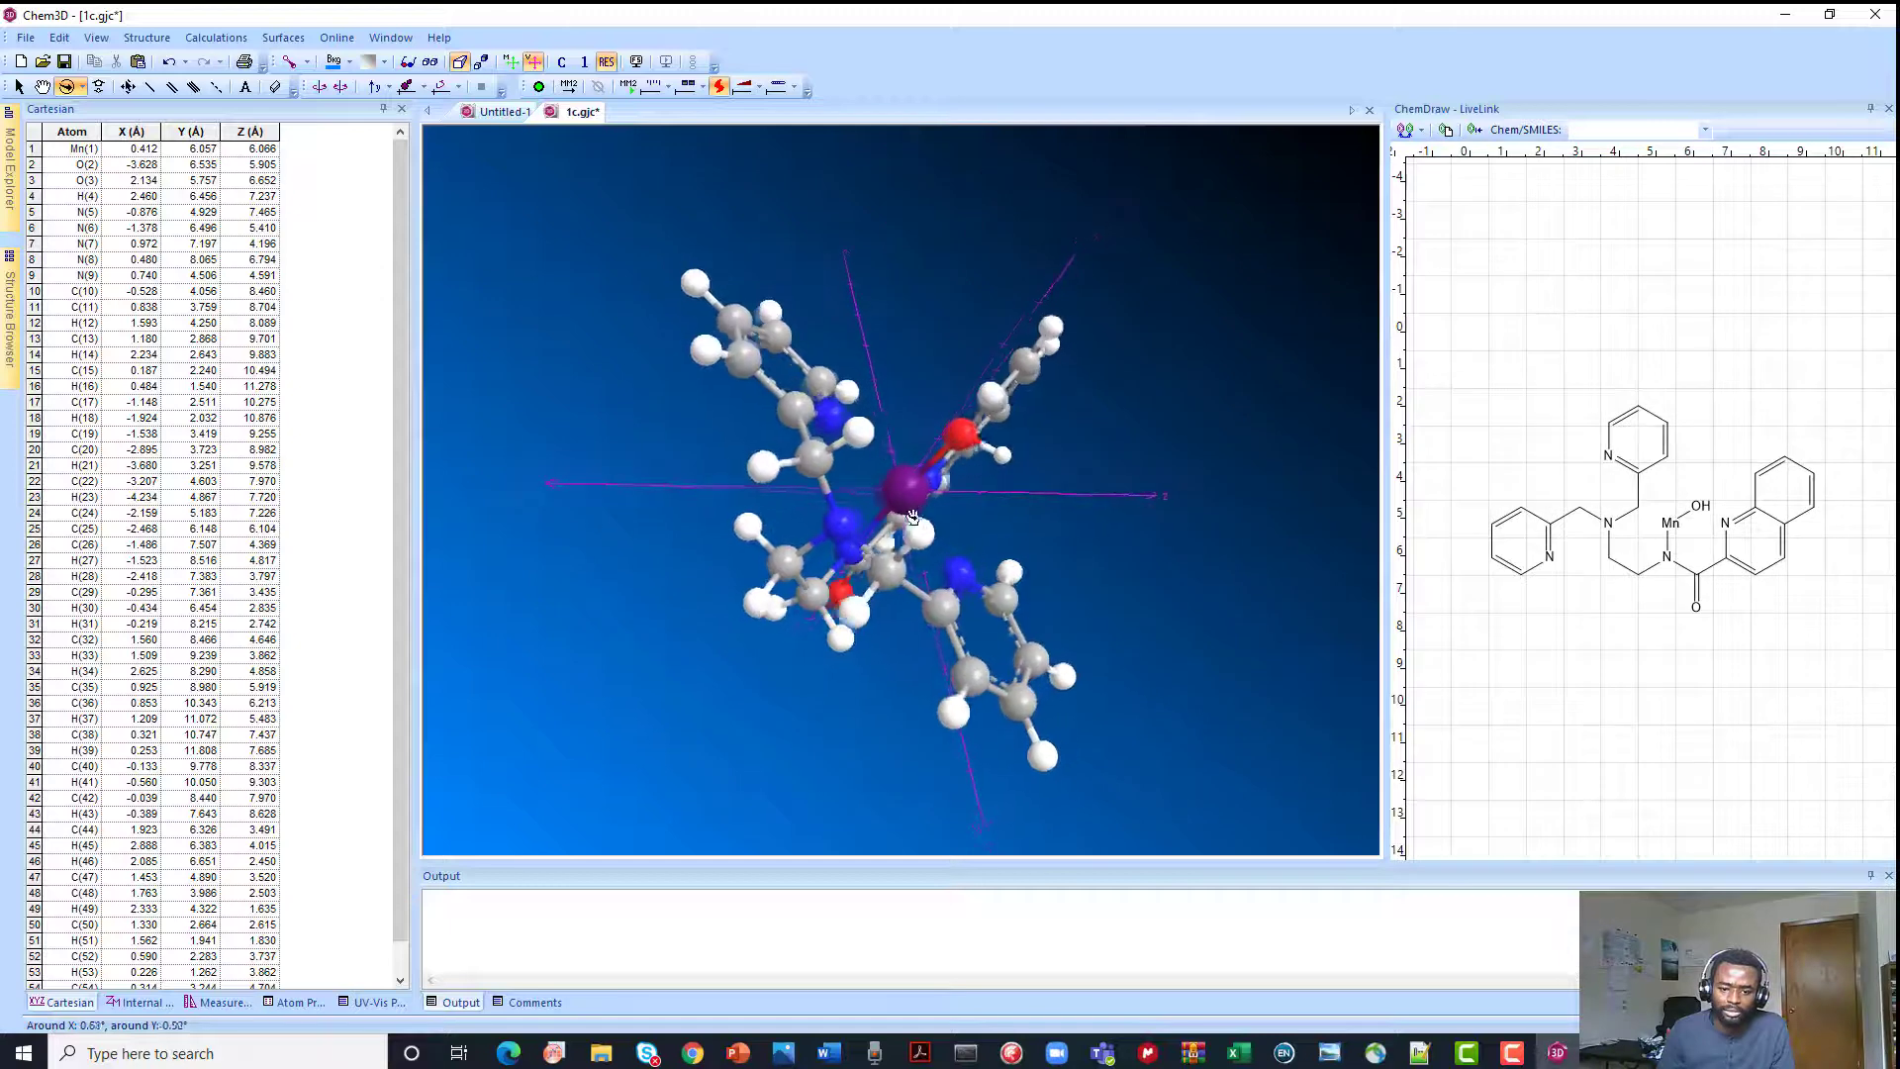
pyautogui.moveTo(912, 516); pyautogui.dragTo(831, 501)
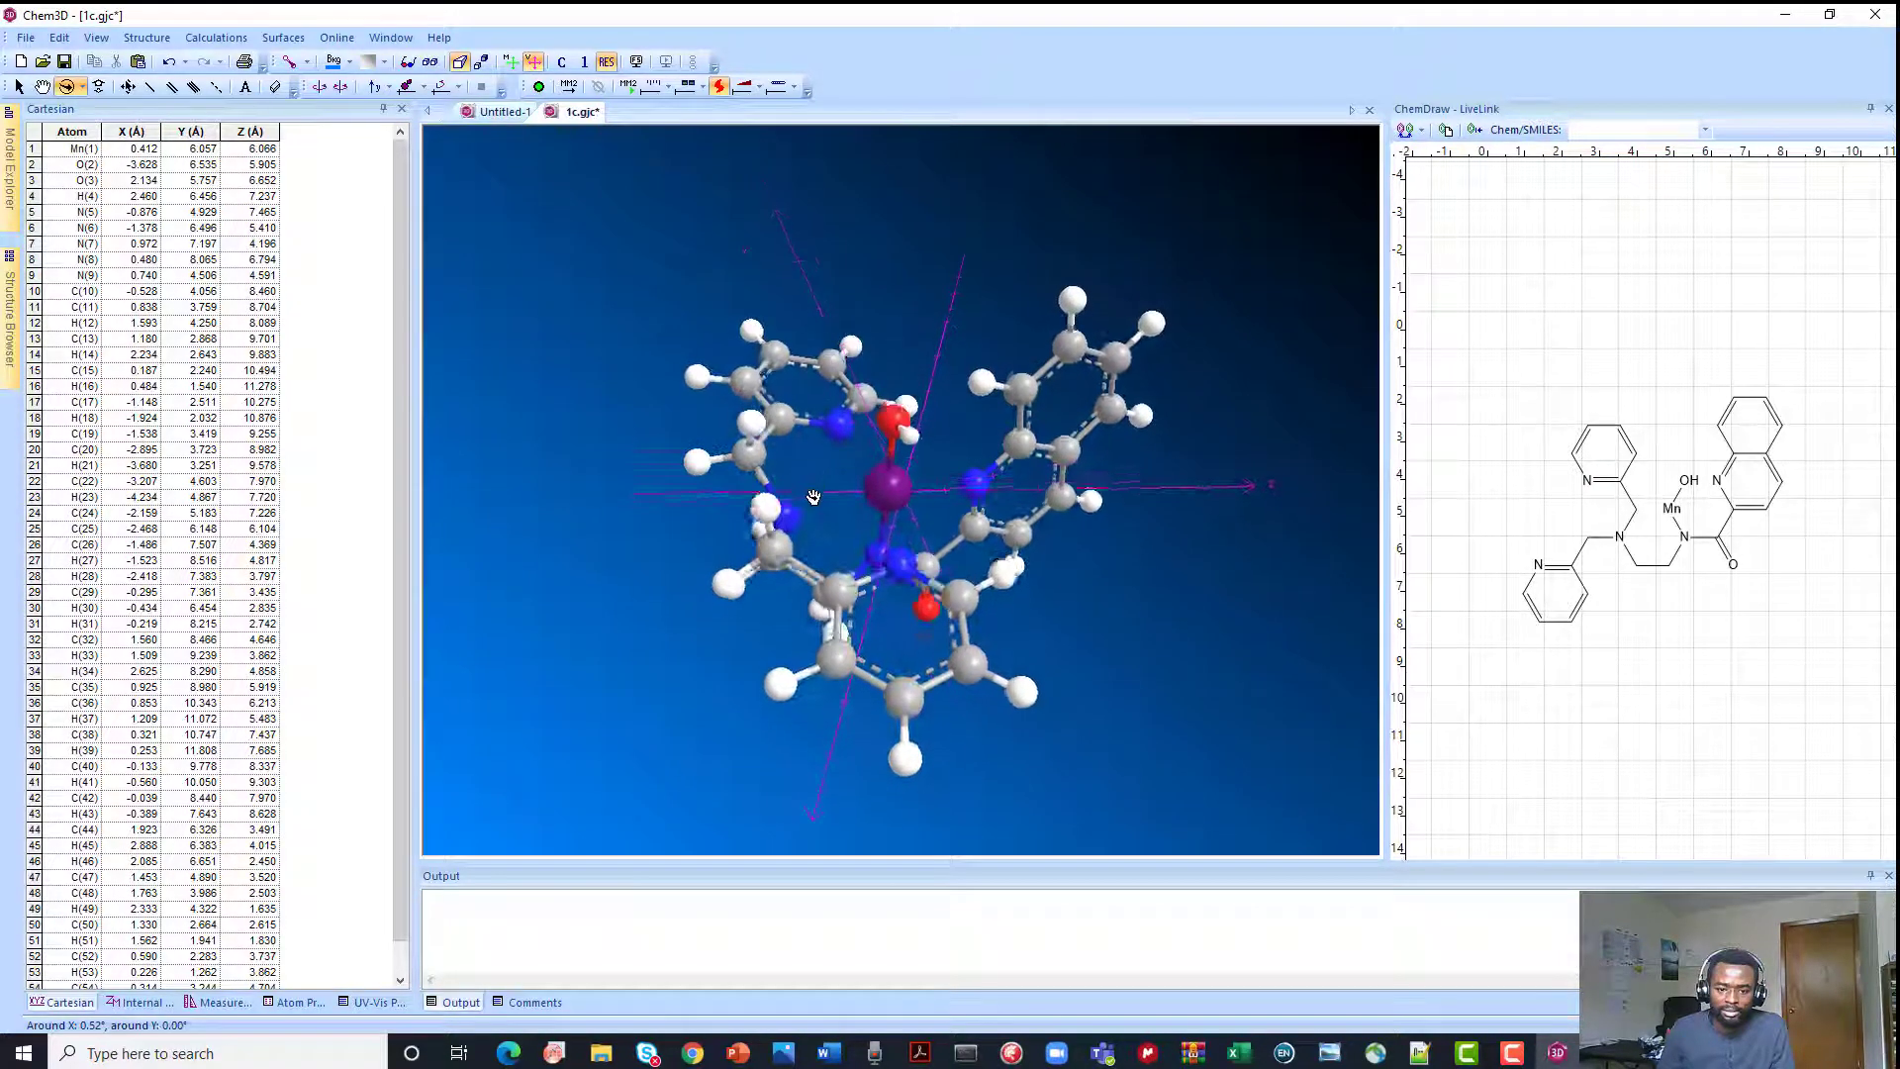
pyautogui.moveTo(814, 496)
pyautogui.mouseDown()
pyautogui.moveTo(944, 460)
pyautogui.moveTo(813, 526)
pyautogui.moveTo(885, 534)
pyautogui.moveTo(839, 530)
pyautogui.moveTo(792, 466)
pyautogui.moveTo(814, 473)
pyautogui.moveTo(821, 393)
pyautogui.moveTo(873, 319)
pyautogui.mouseUp()
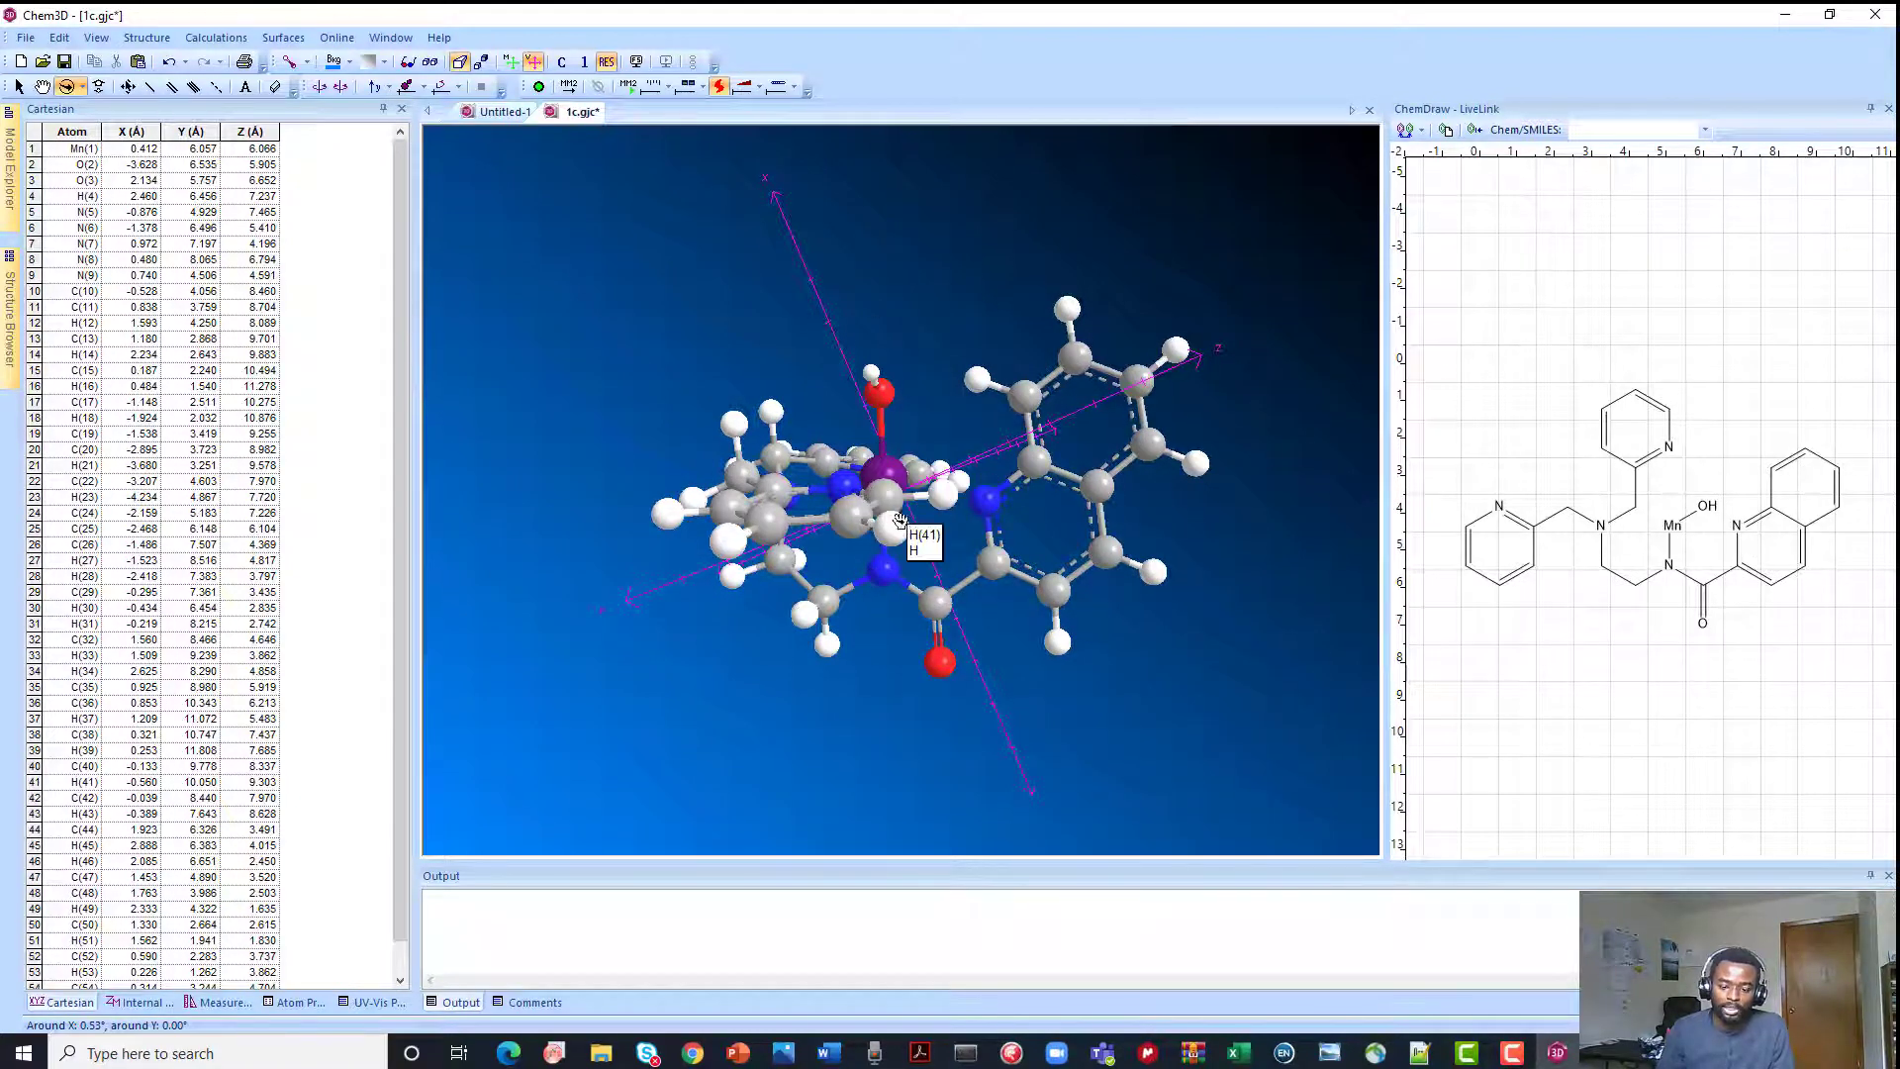
pyautogui.moveTo(900, 519); pyautogui.dragTo(964, 557)
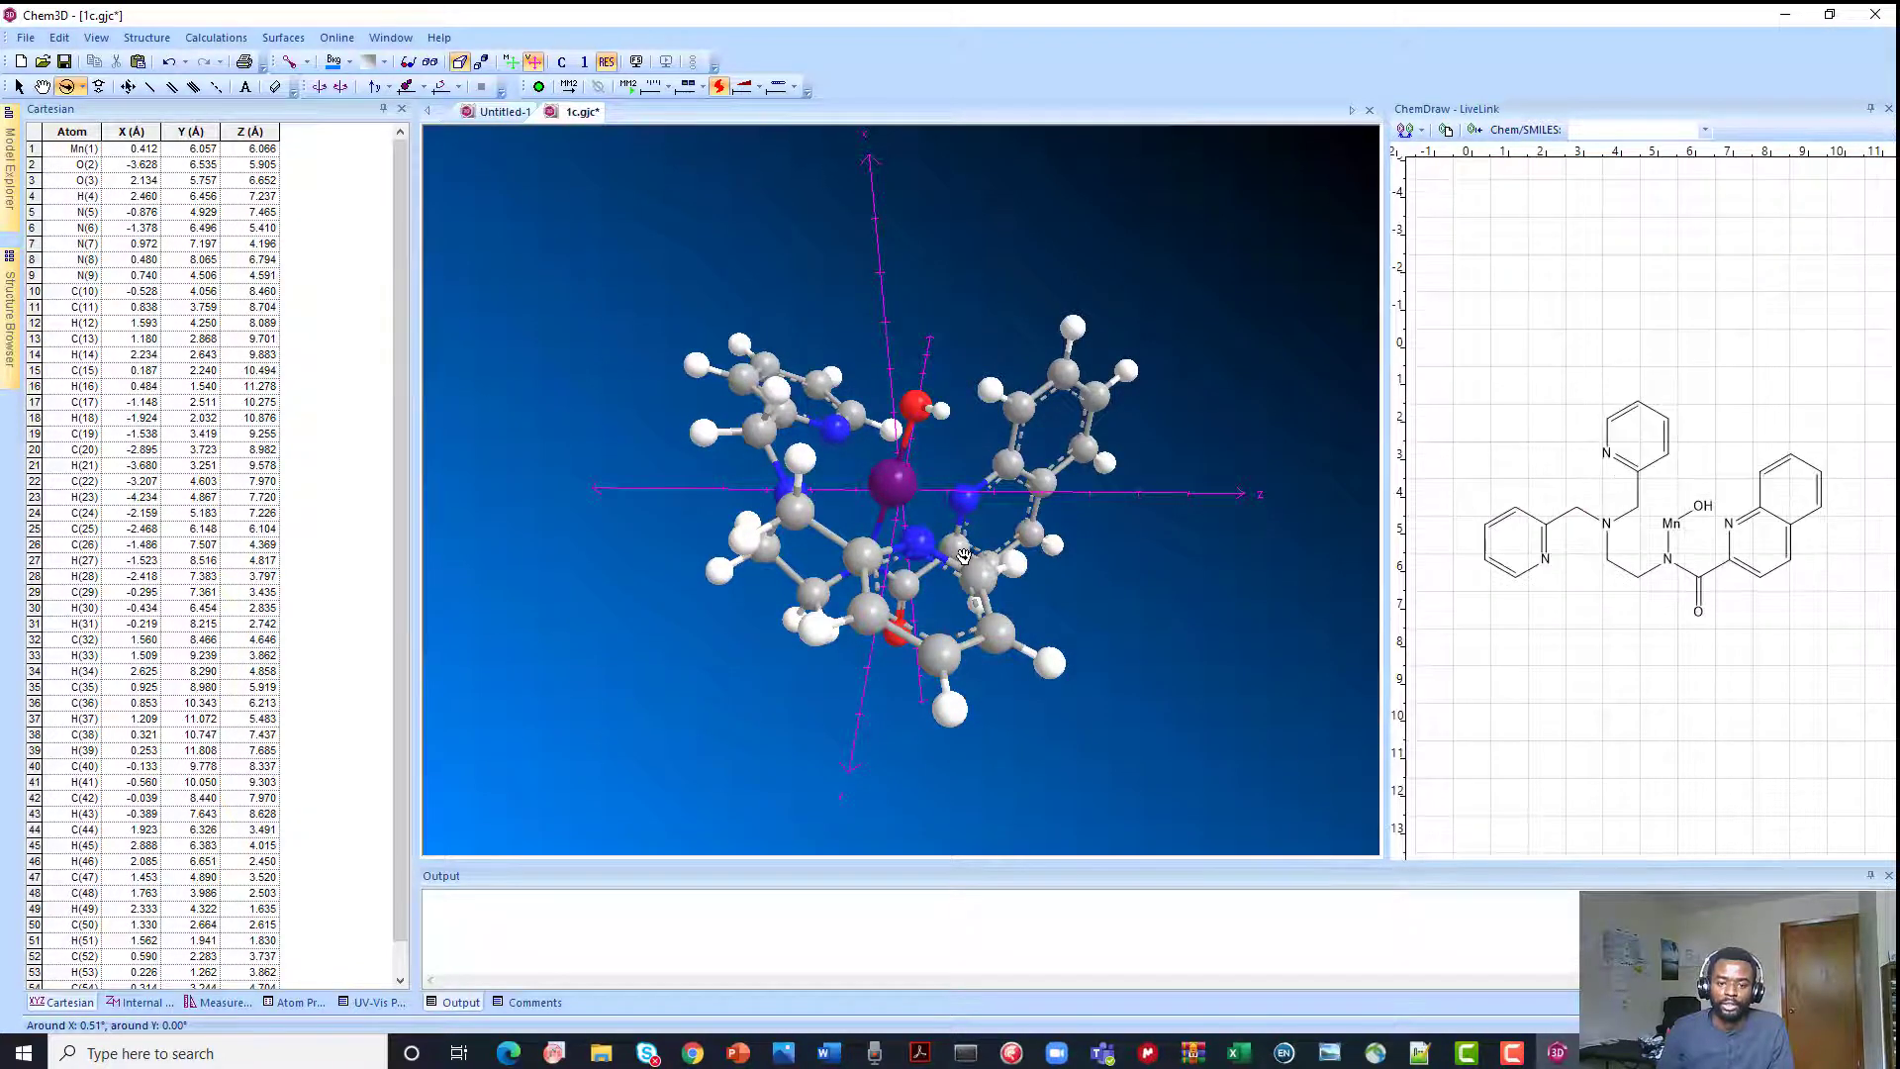
# Show the green model axes, hide the magenta view axes, then rotate the Mn complex
pyautogui.rightClick(890, 479)
pyautogui.rightClick(974, 401)
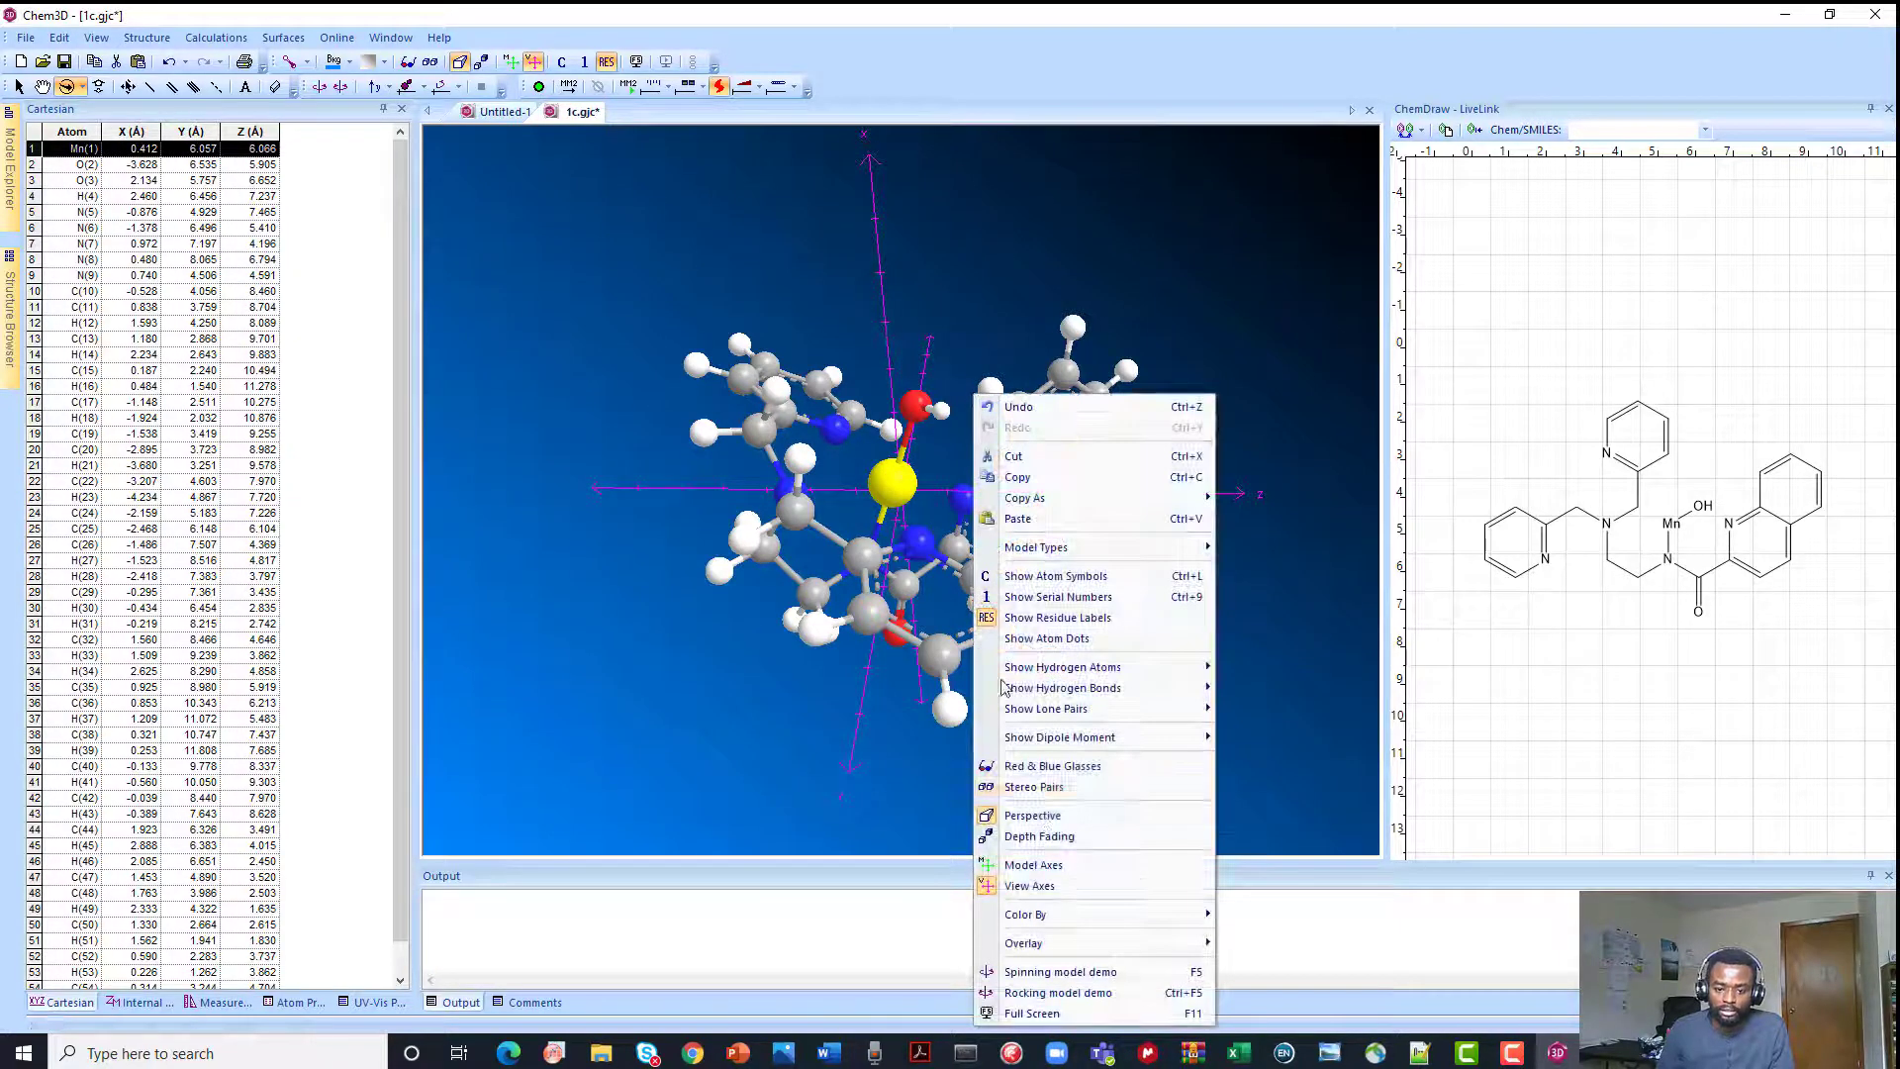
pyautogui.click(1033, 865)
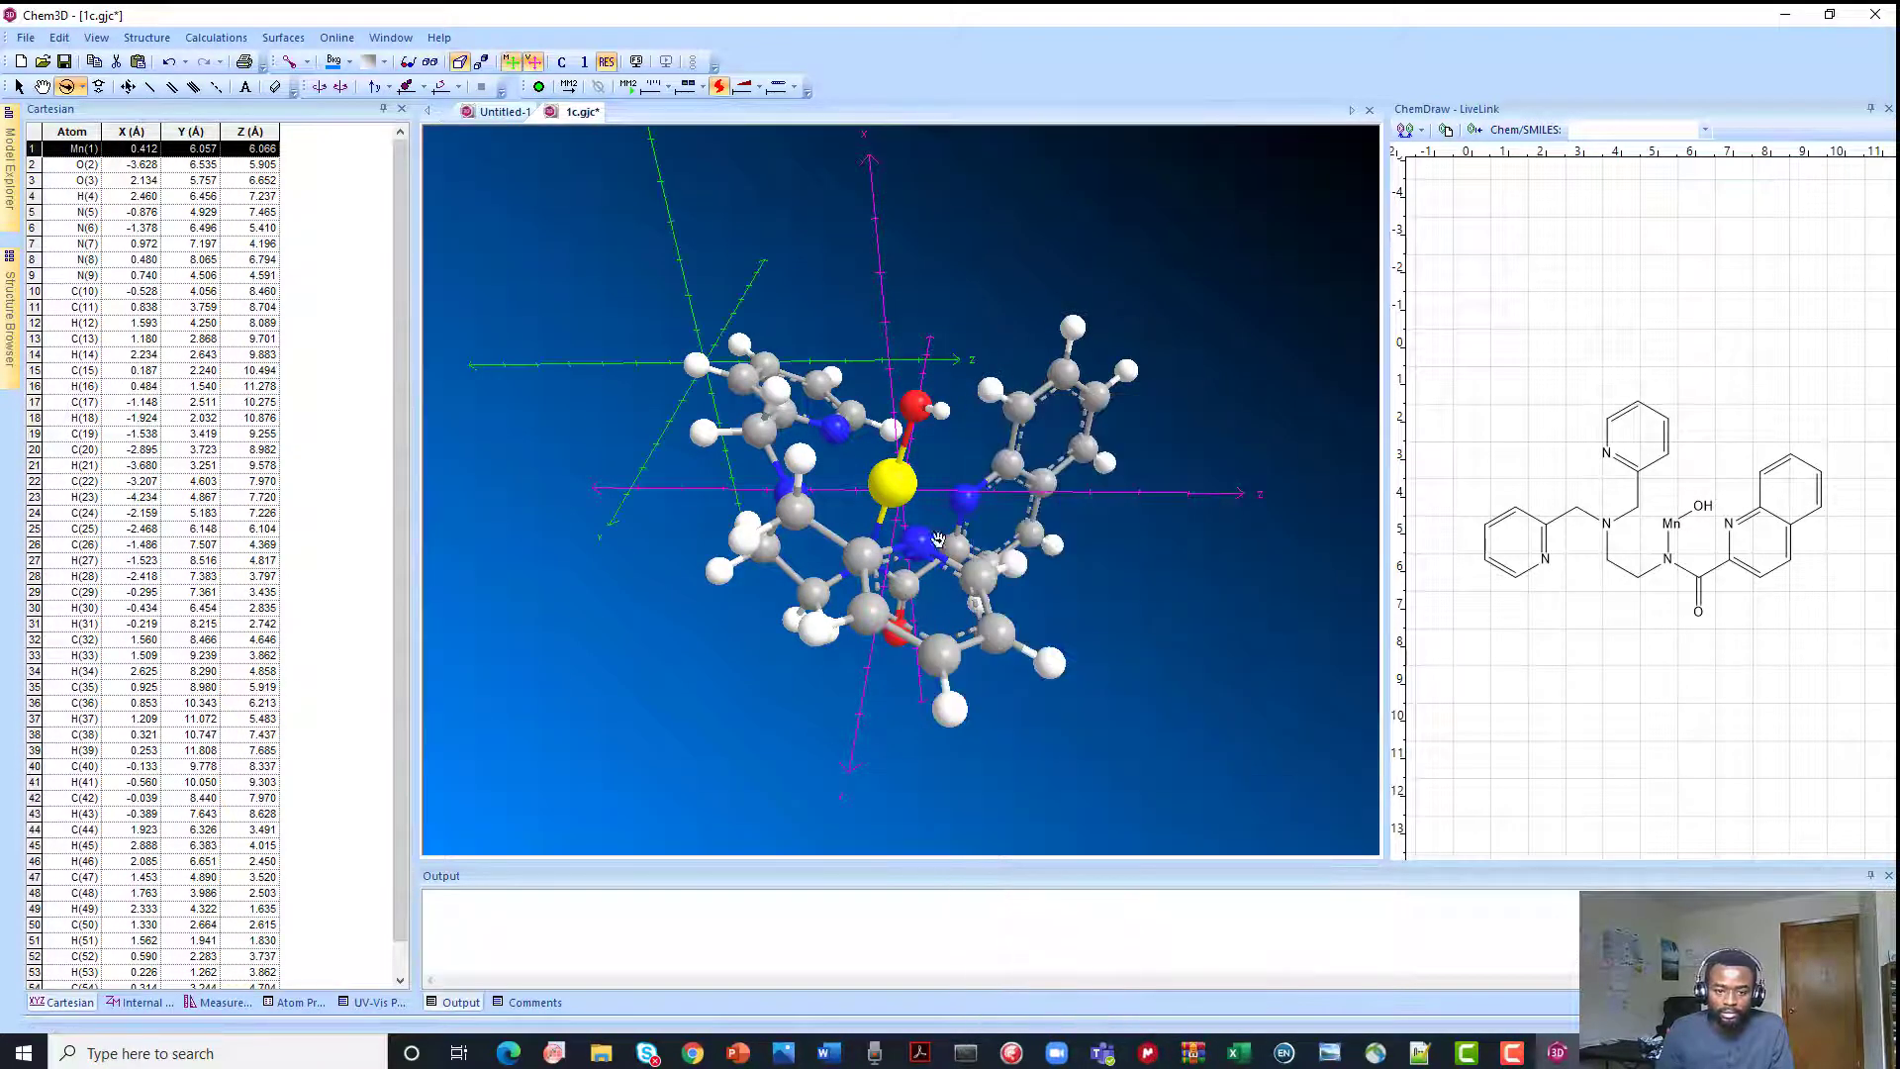
pyautogui.rightClick(935, 483)
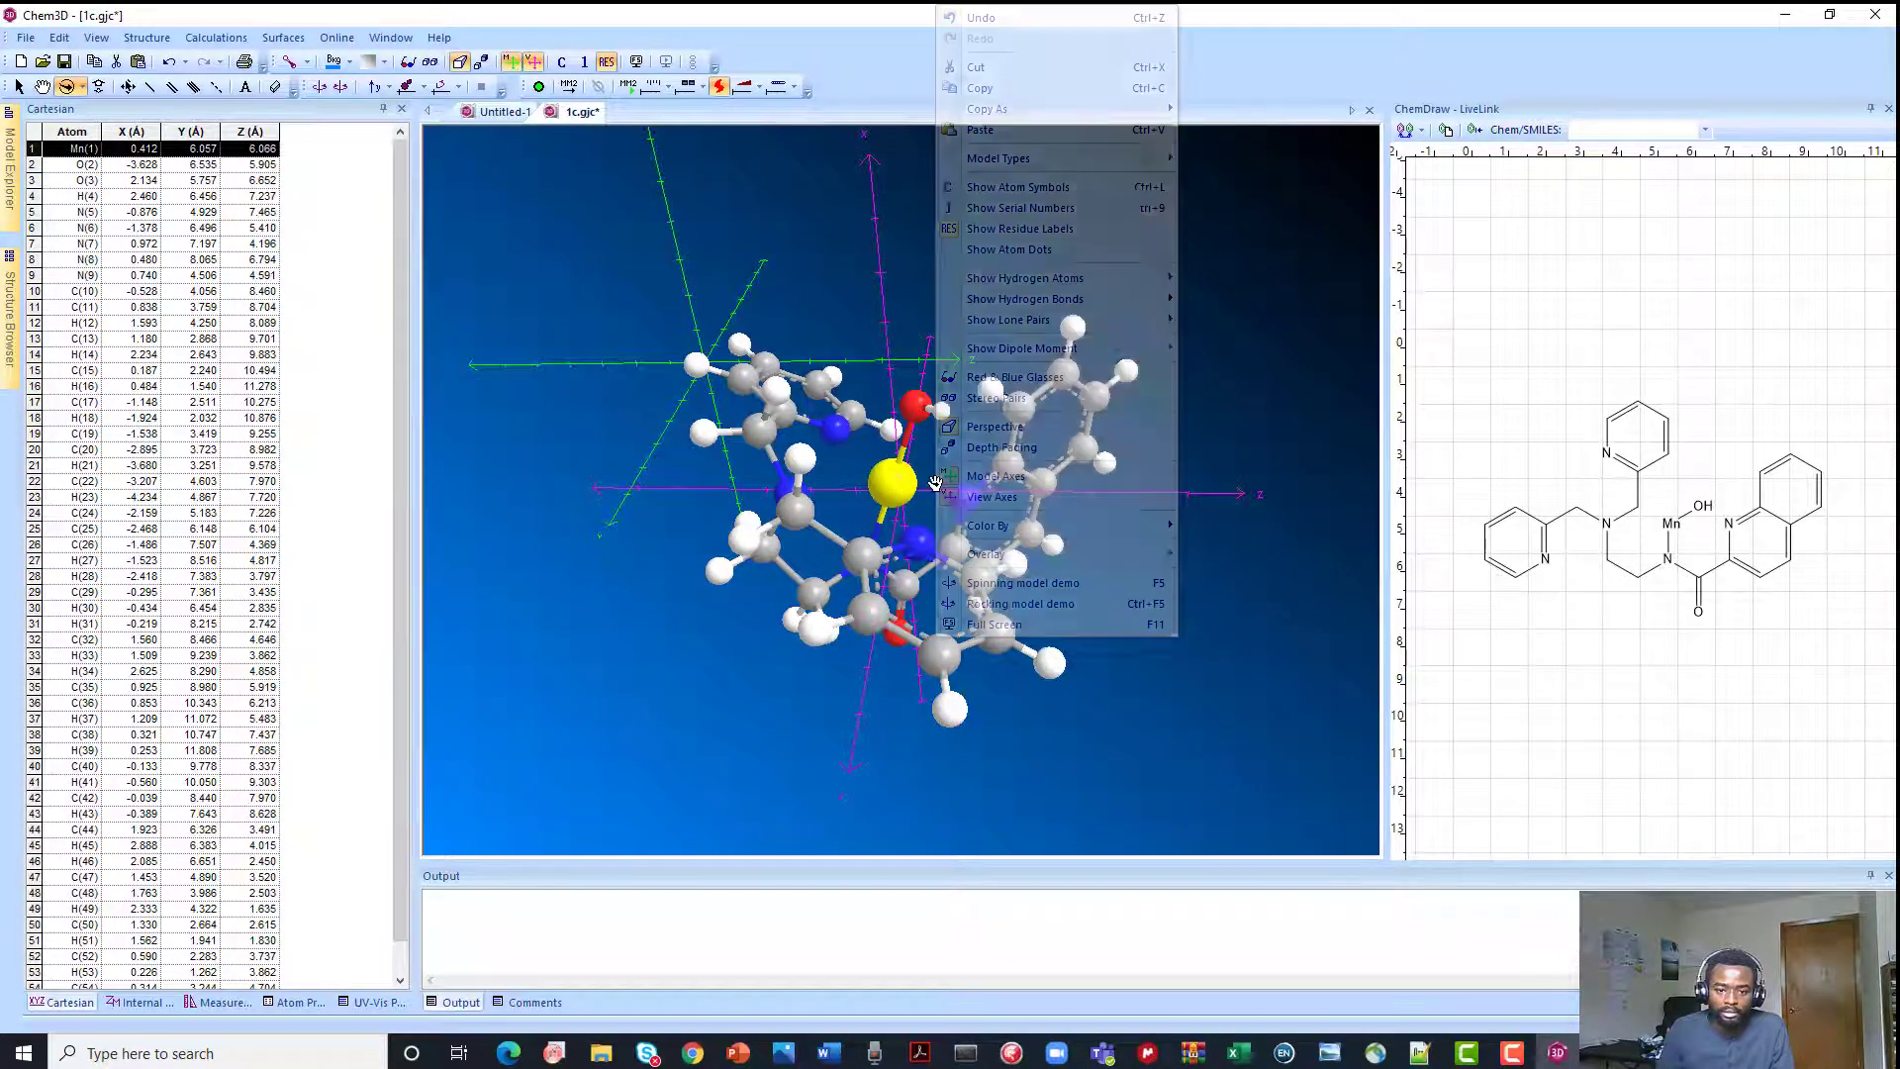
pyautogui.click(988, 492)
pyautogui.rightClick(930, 452)
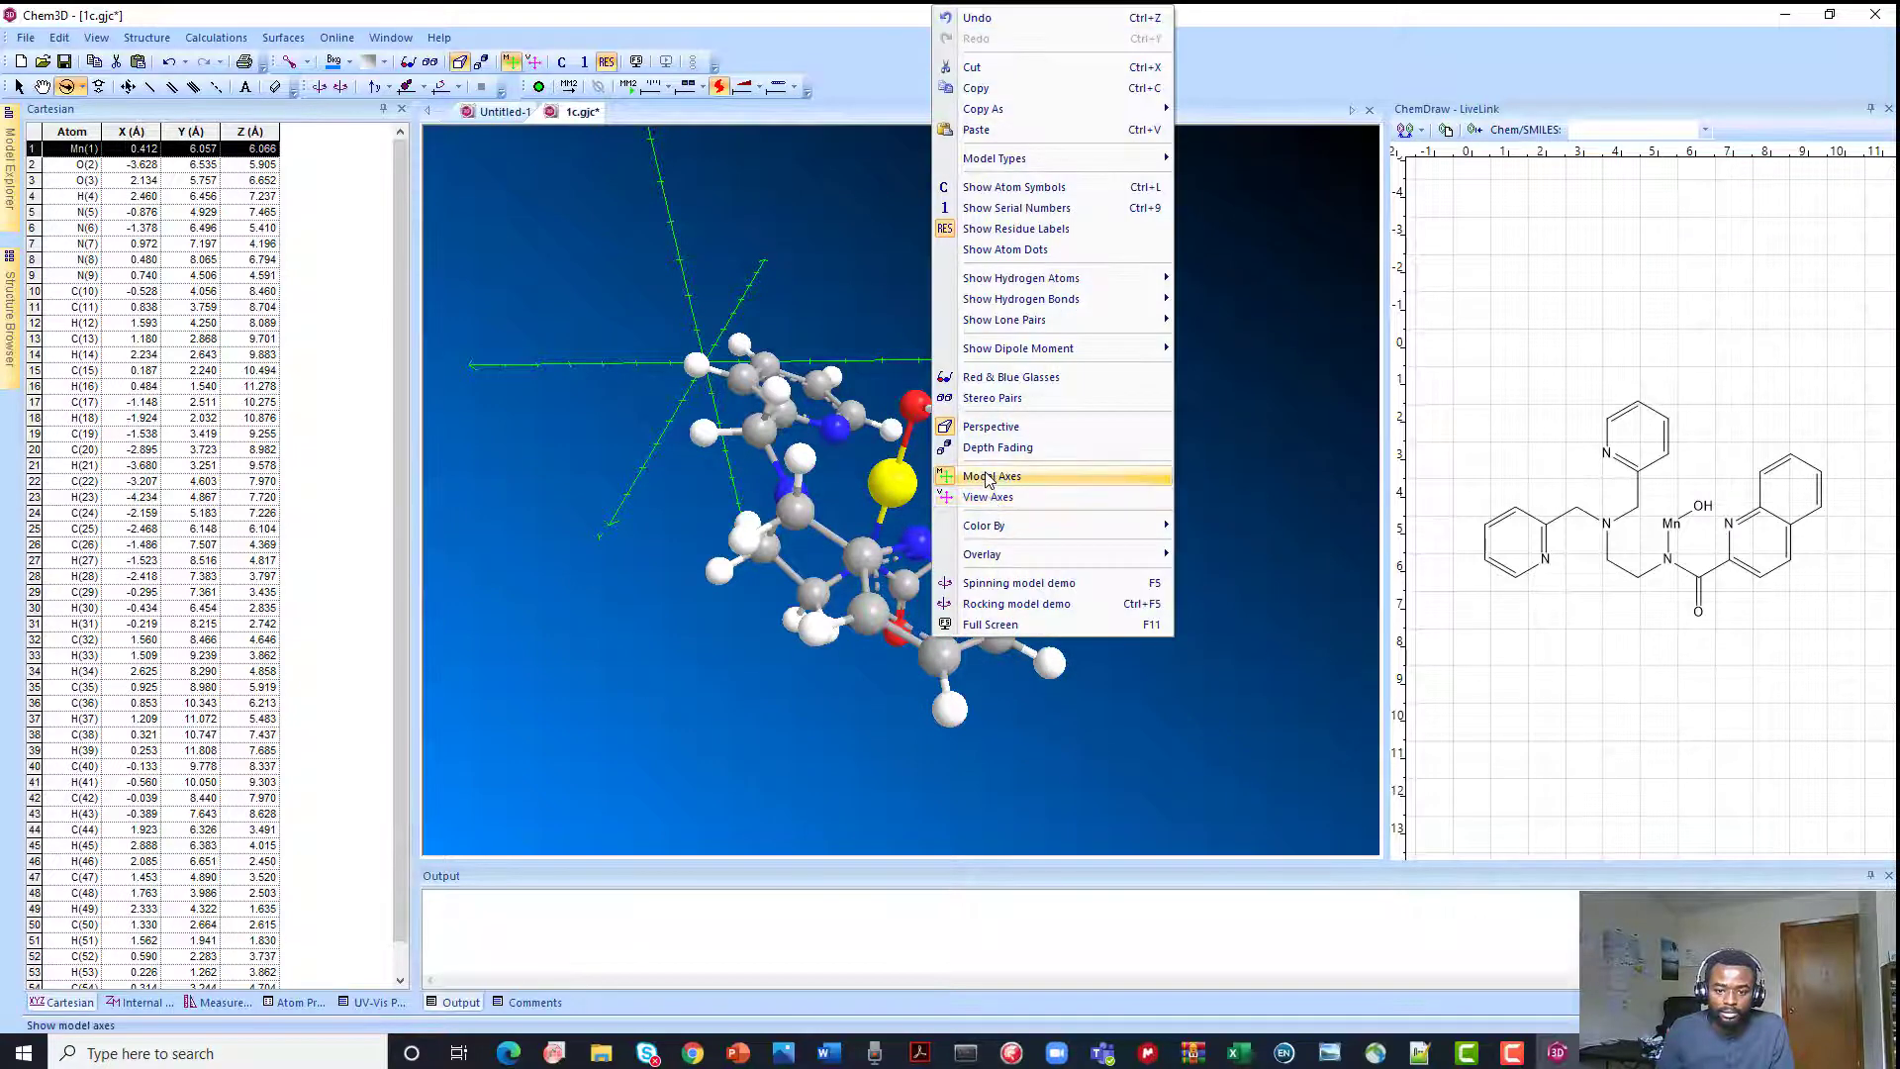
pyautogui.click(960, 473)
pyautogui.rightClick(916, 469)
pyautogui.click(962, 479)
pyautogui.moveTo(962, 479); pyautogui.dragTo(751, 362)
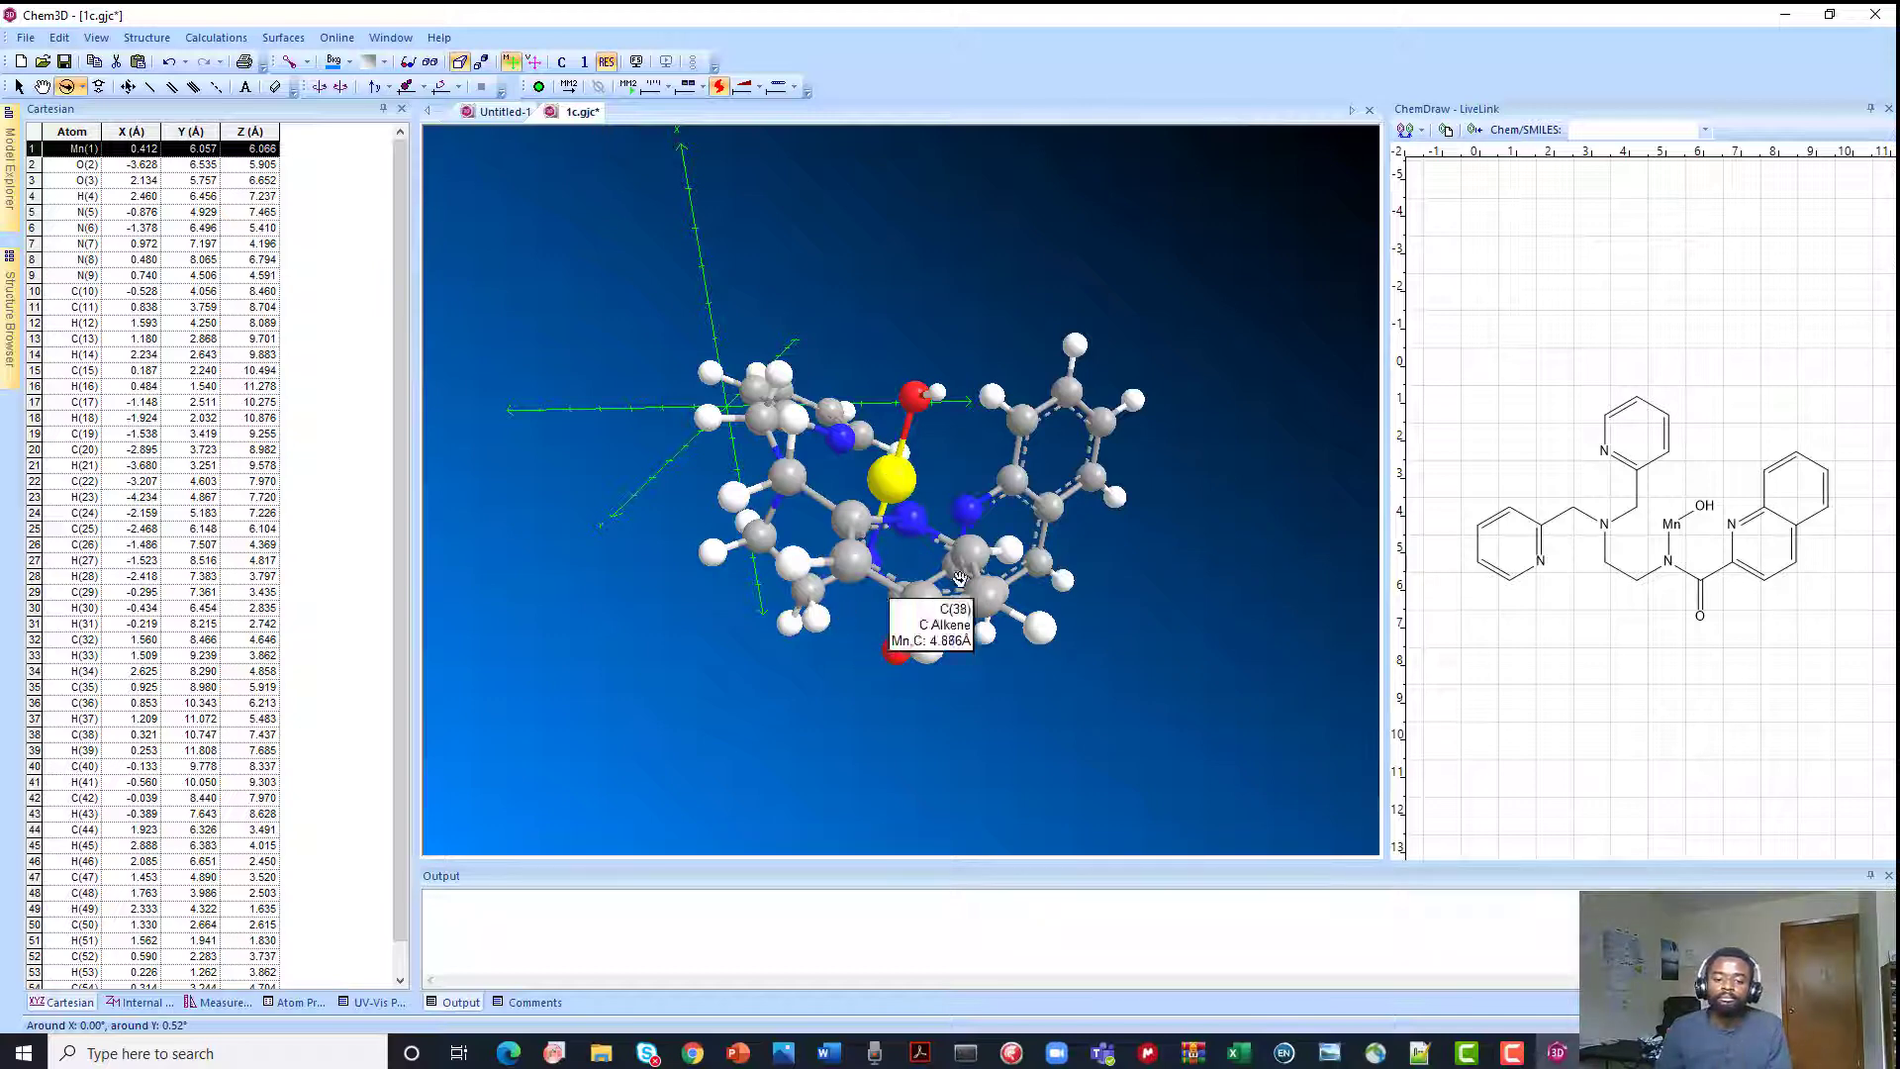
# Rotate the complex and select the Mn(1) and O(3) atoms
pyautogui.moveTo(871, 473)
pyautogui.mouseDown()
pyautogui.moveTo(831, 497)
pyautogui.moveTo(898, 494)
pyautogui.mouseUp()
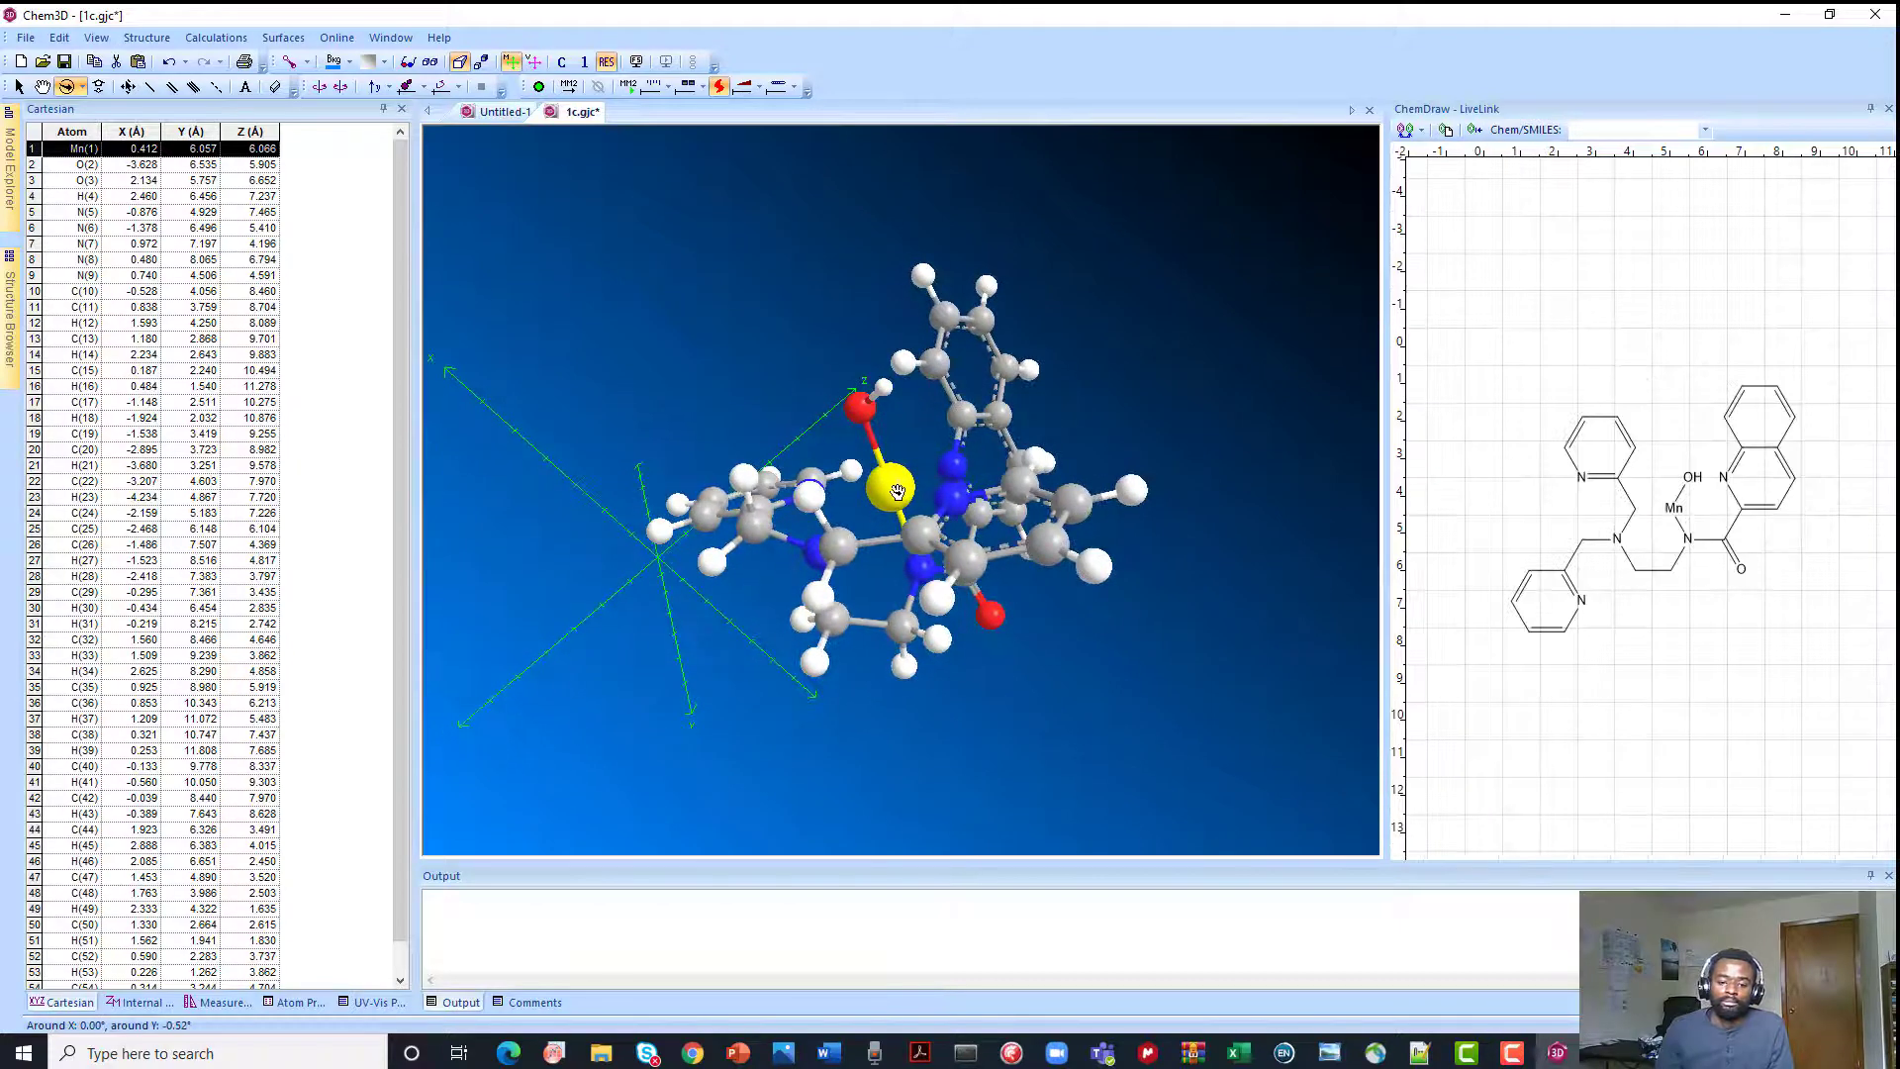
pyautogui.click(898, 492)
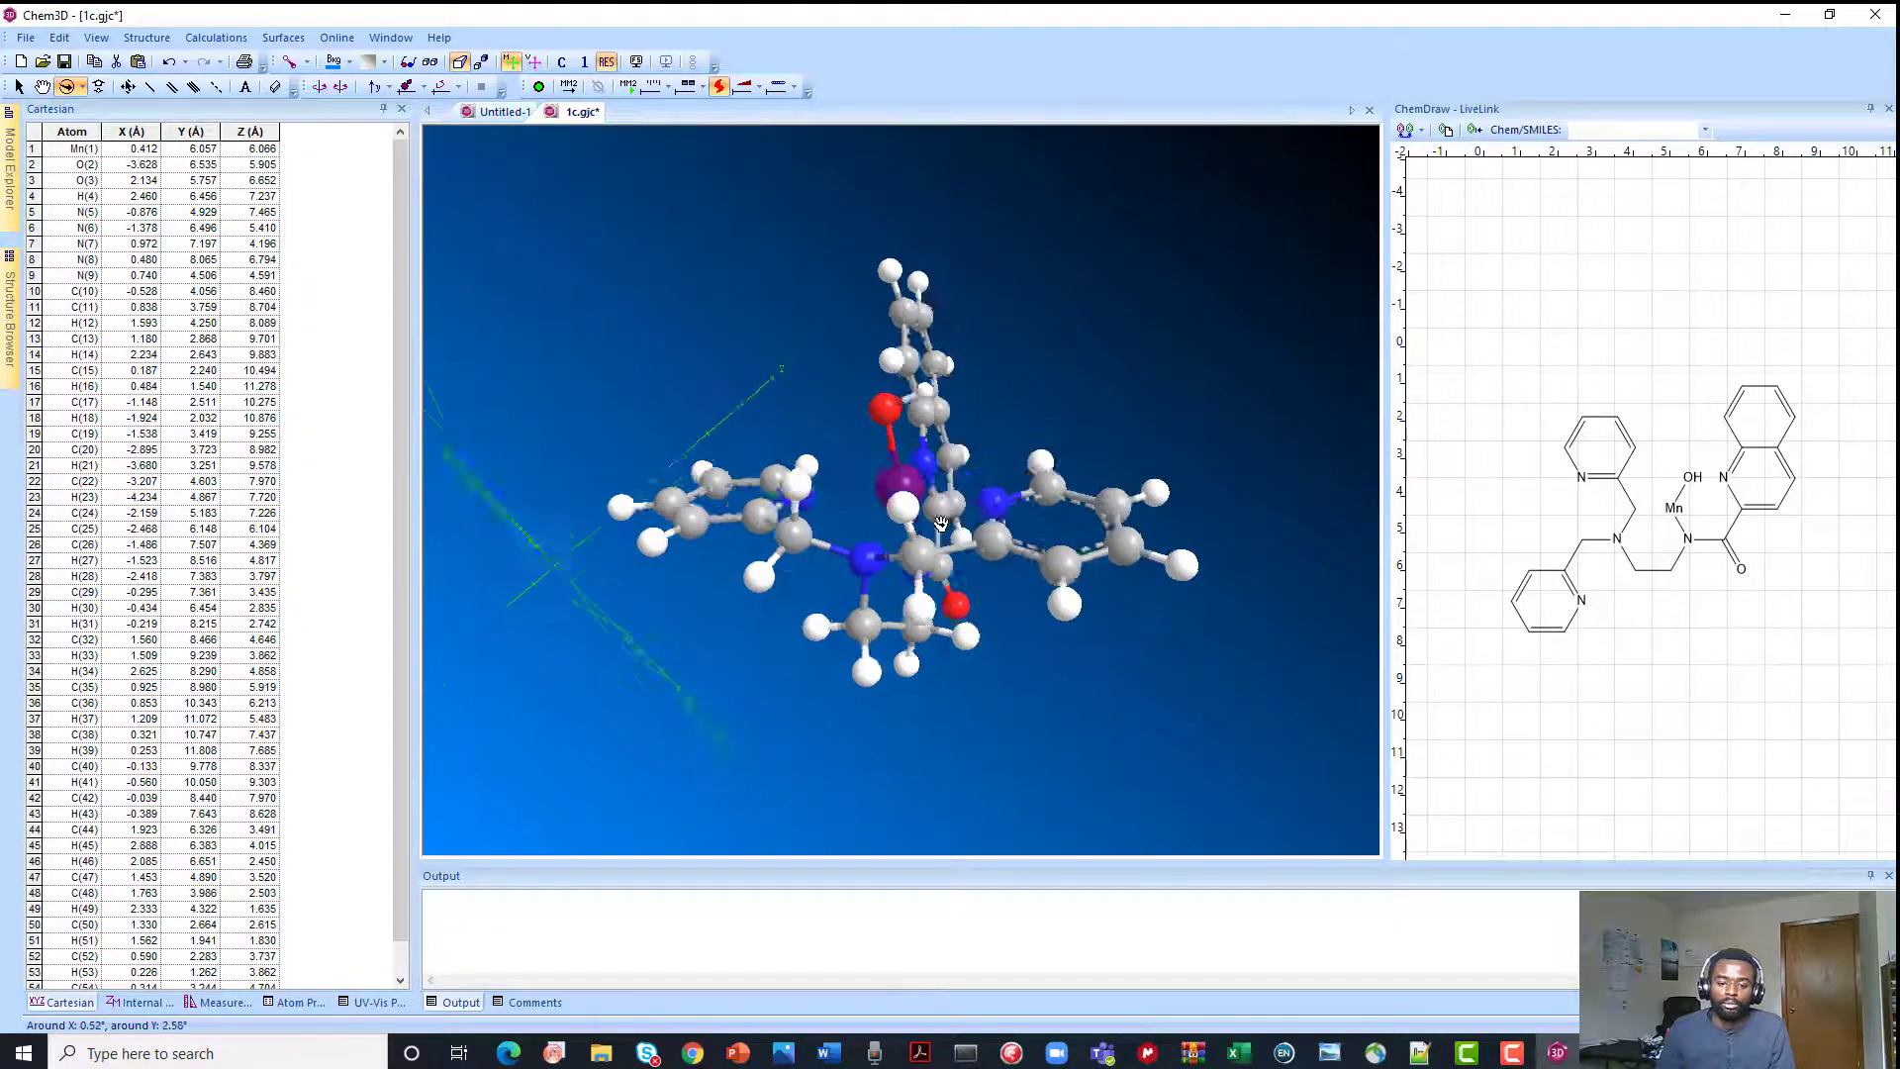
pyautogui.moveTo(897, 492); pyautogui.dragTo(849, 536)
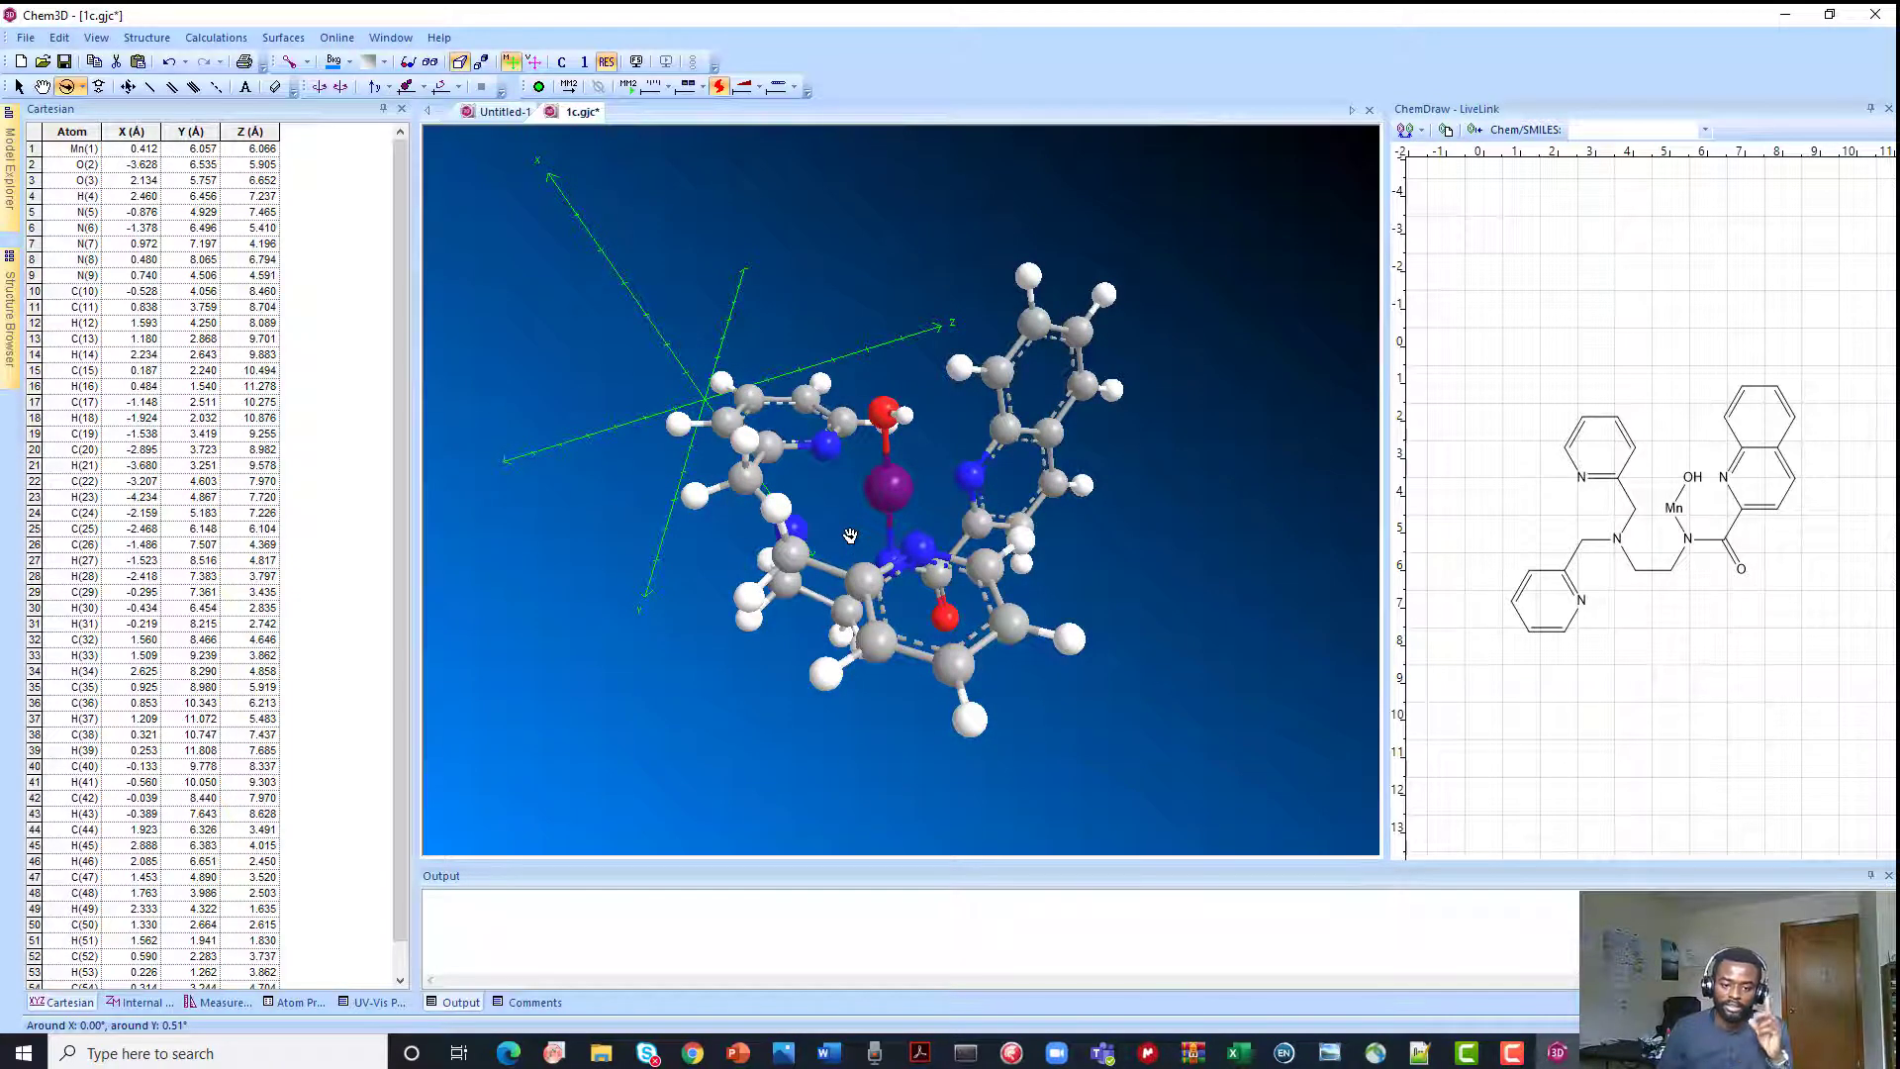
pyautogui.moveTo(849, 535); pyautogui.dragTo(703, 460)
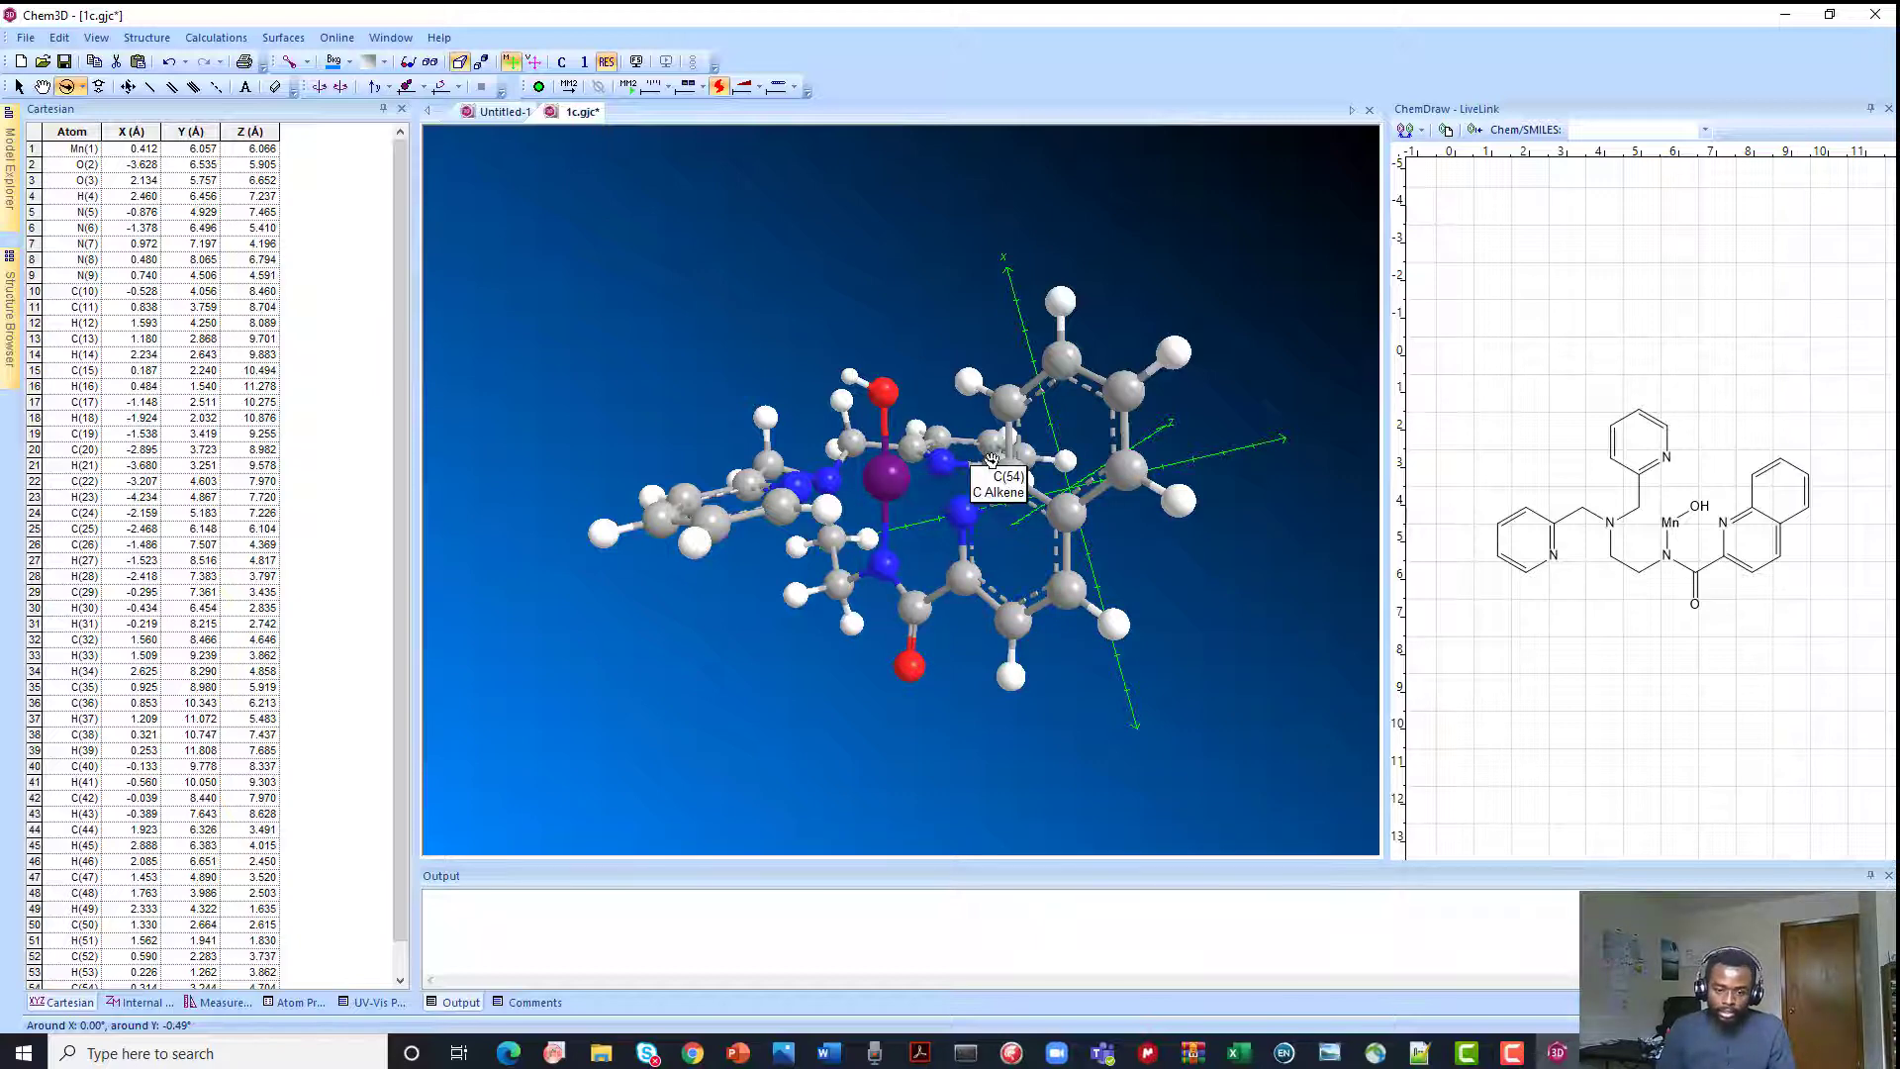
pyautogui.click(891, 477)
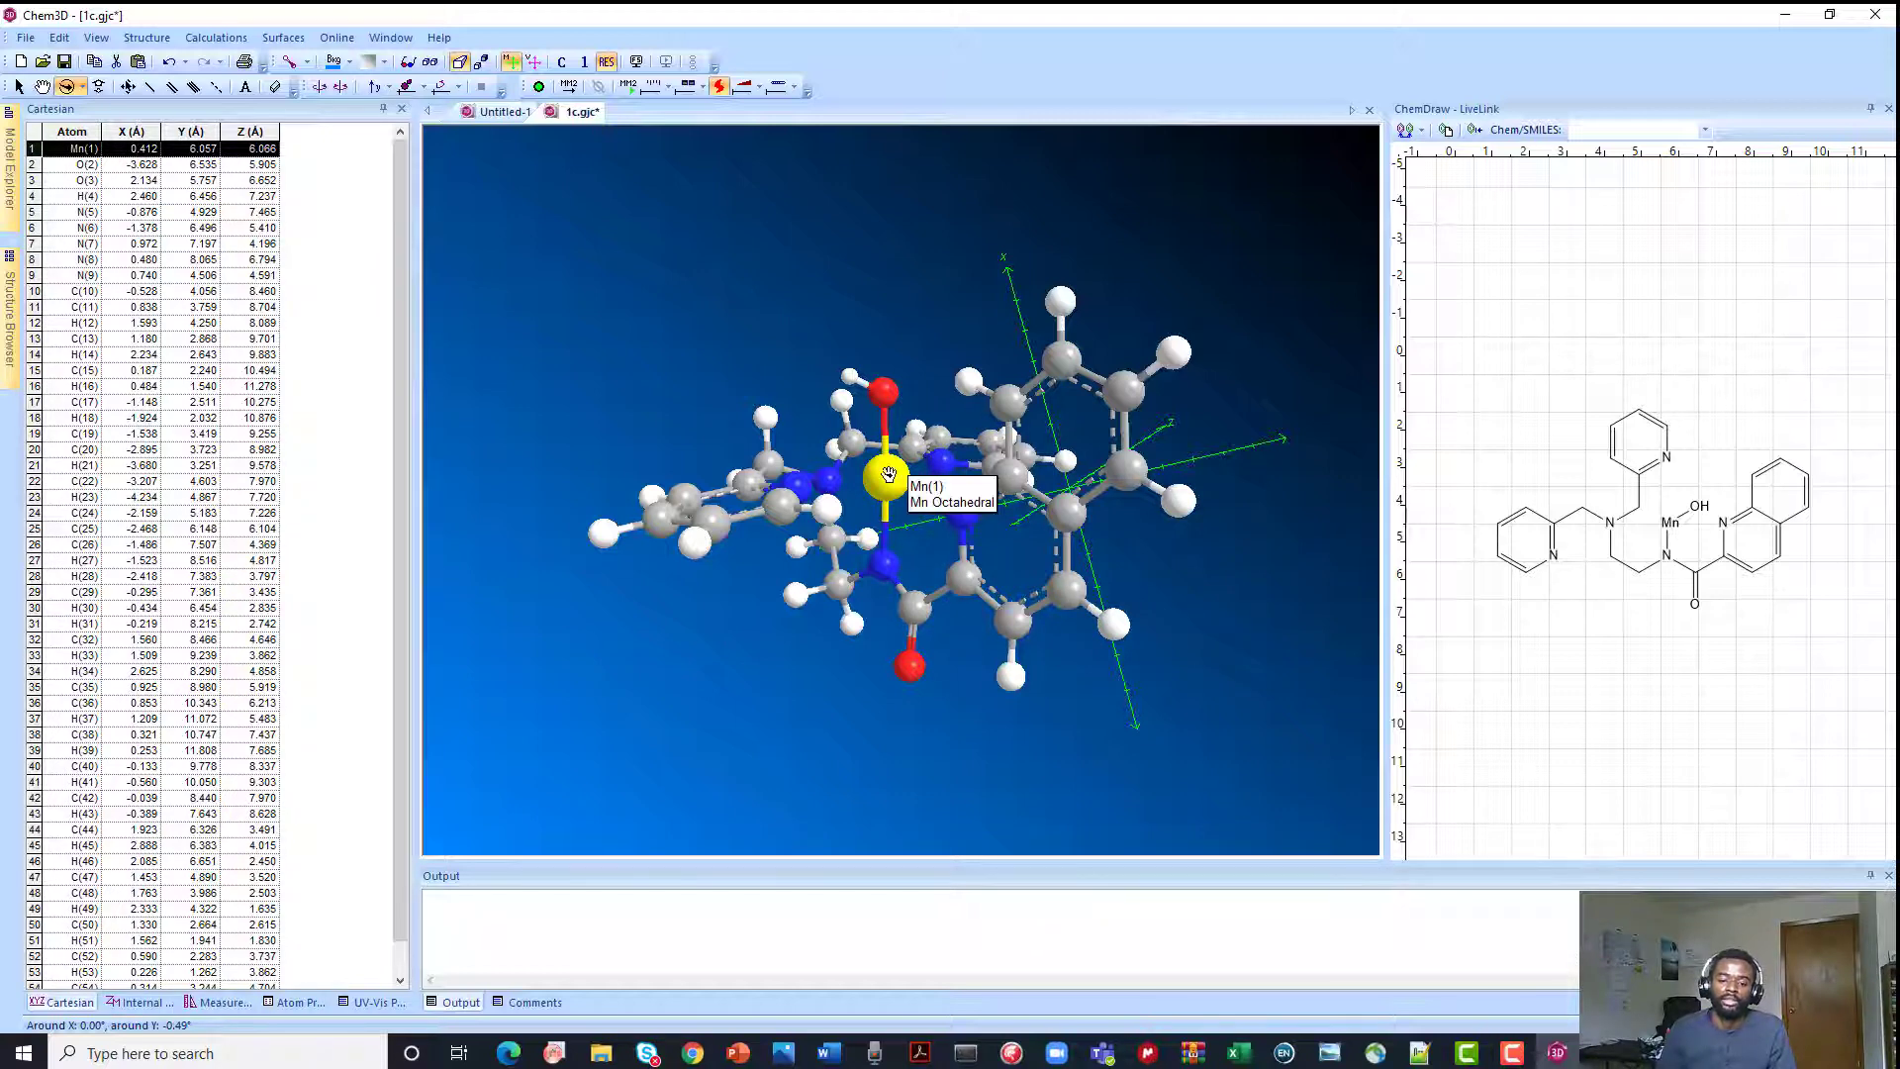
pyautogui.keyDown('shift'); pyautogui.click(885, 394); pyautogui.keyUp('shift')
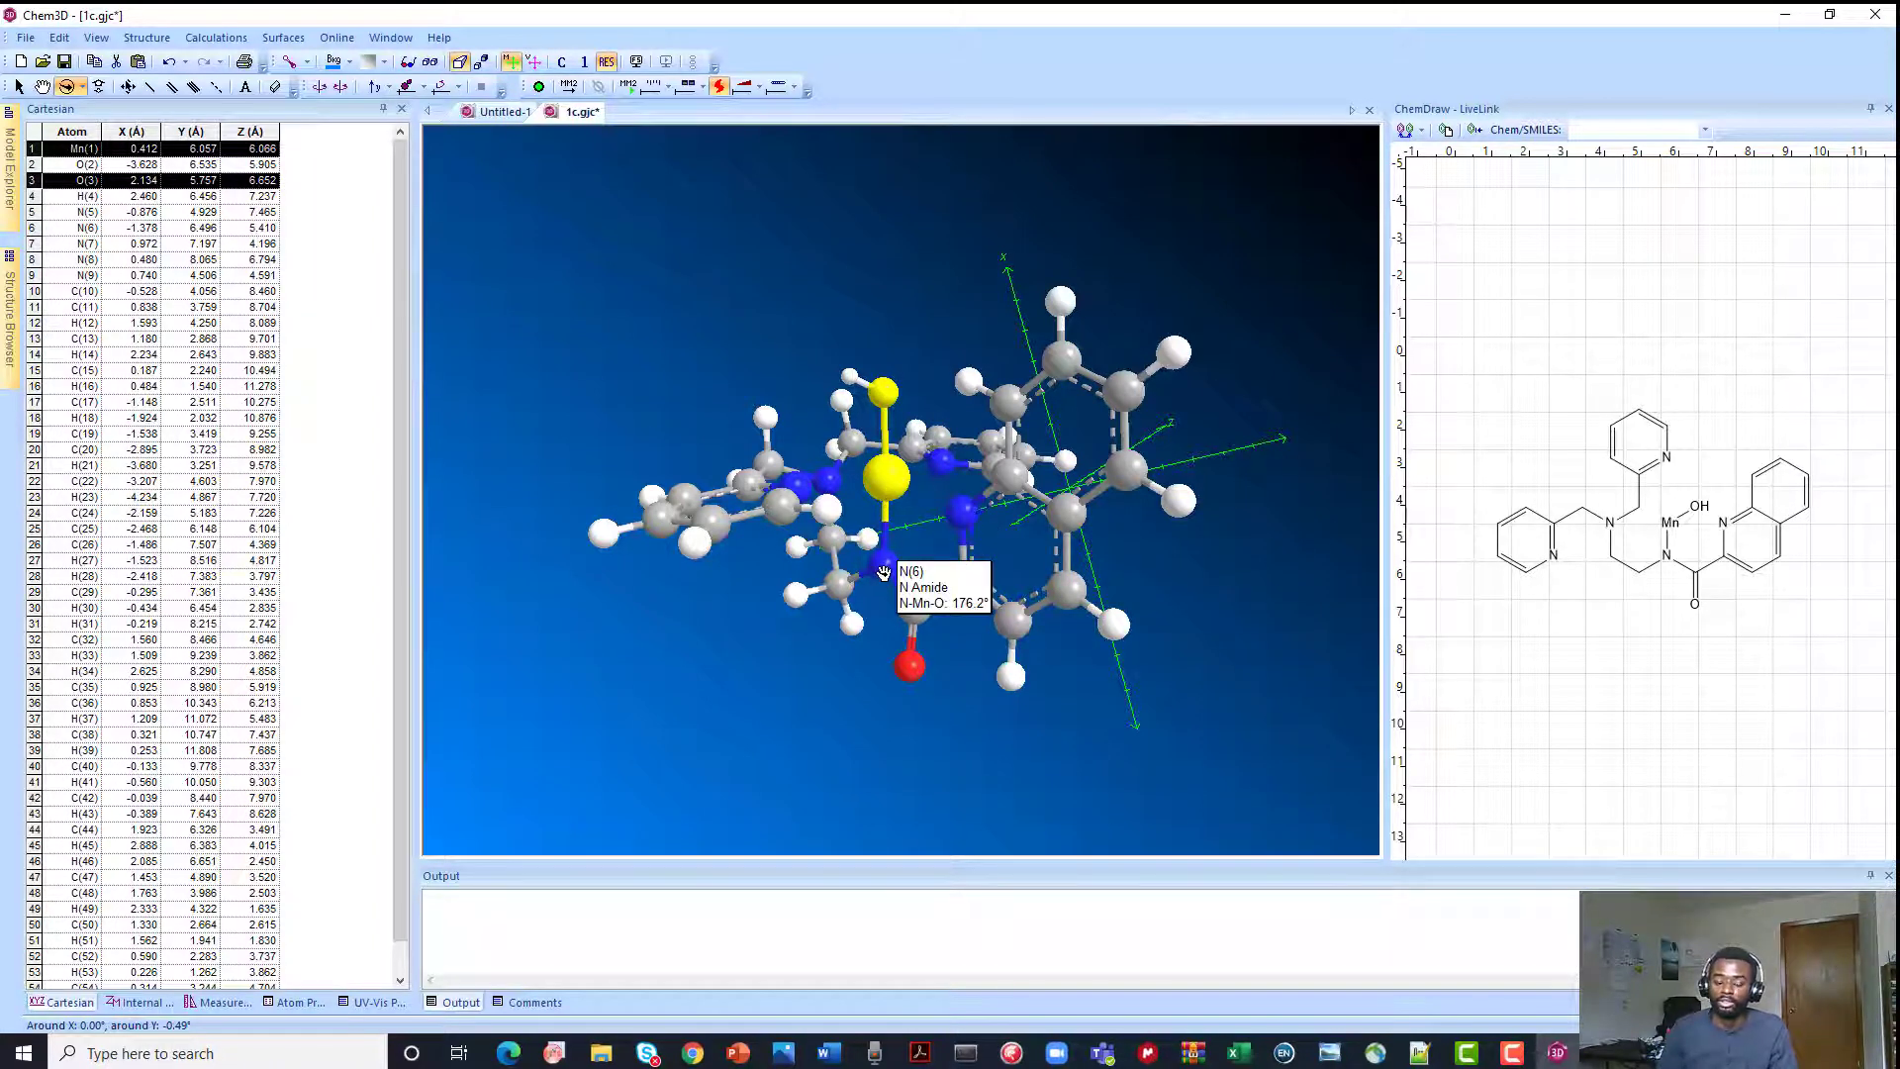
pyautogui.moveTo(885, 516); pyautogui.dragTo(537, 214)
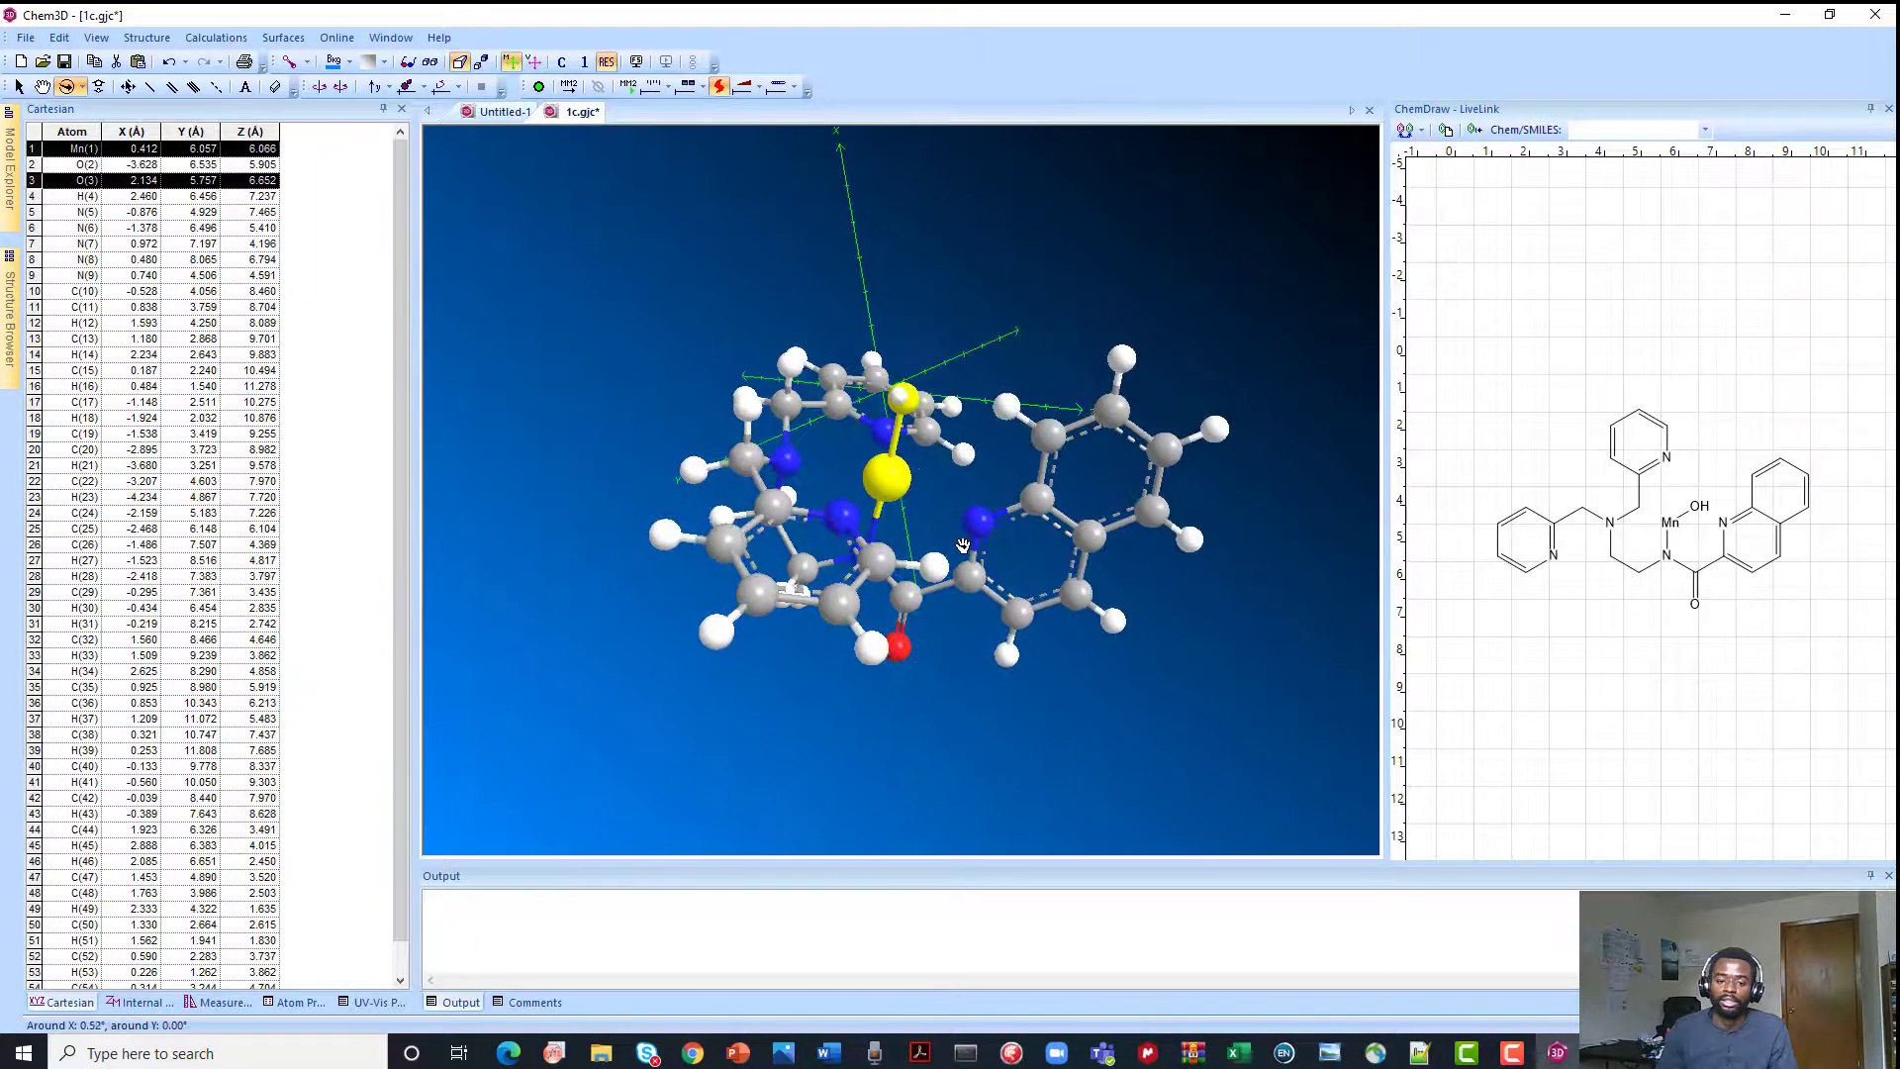
# Align the Mn(1)–O(3) bond with the Z axis using Model Position > Align Model with Z Axis
pyautogui.click(167, 42)
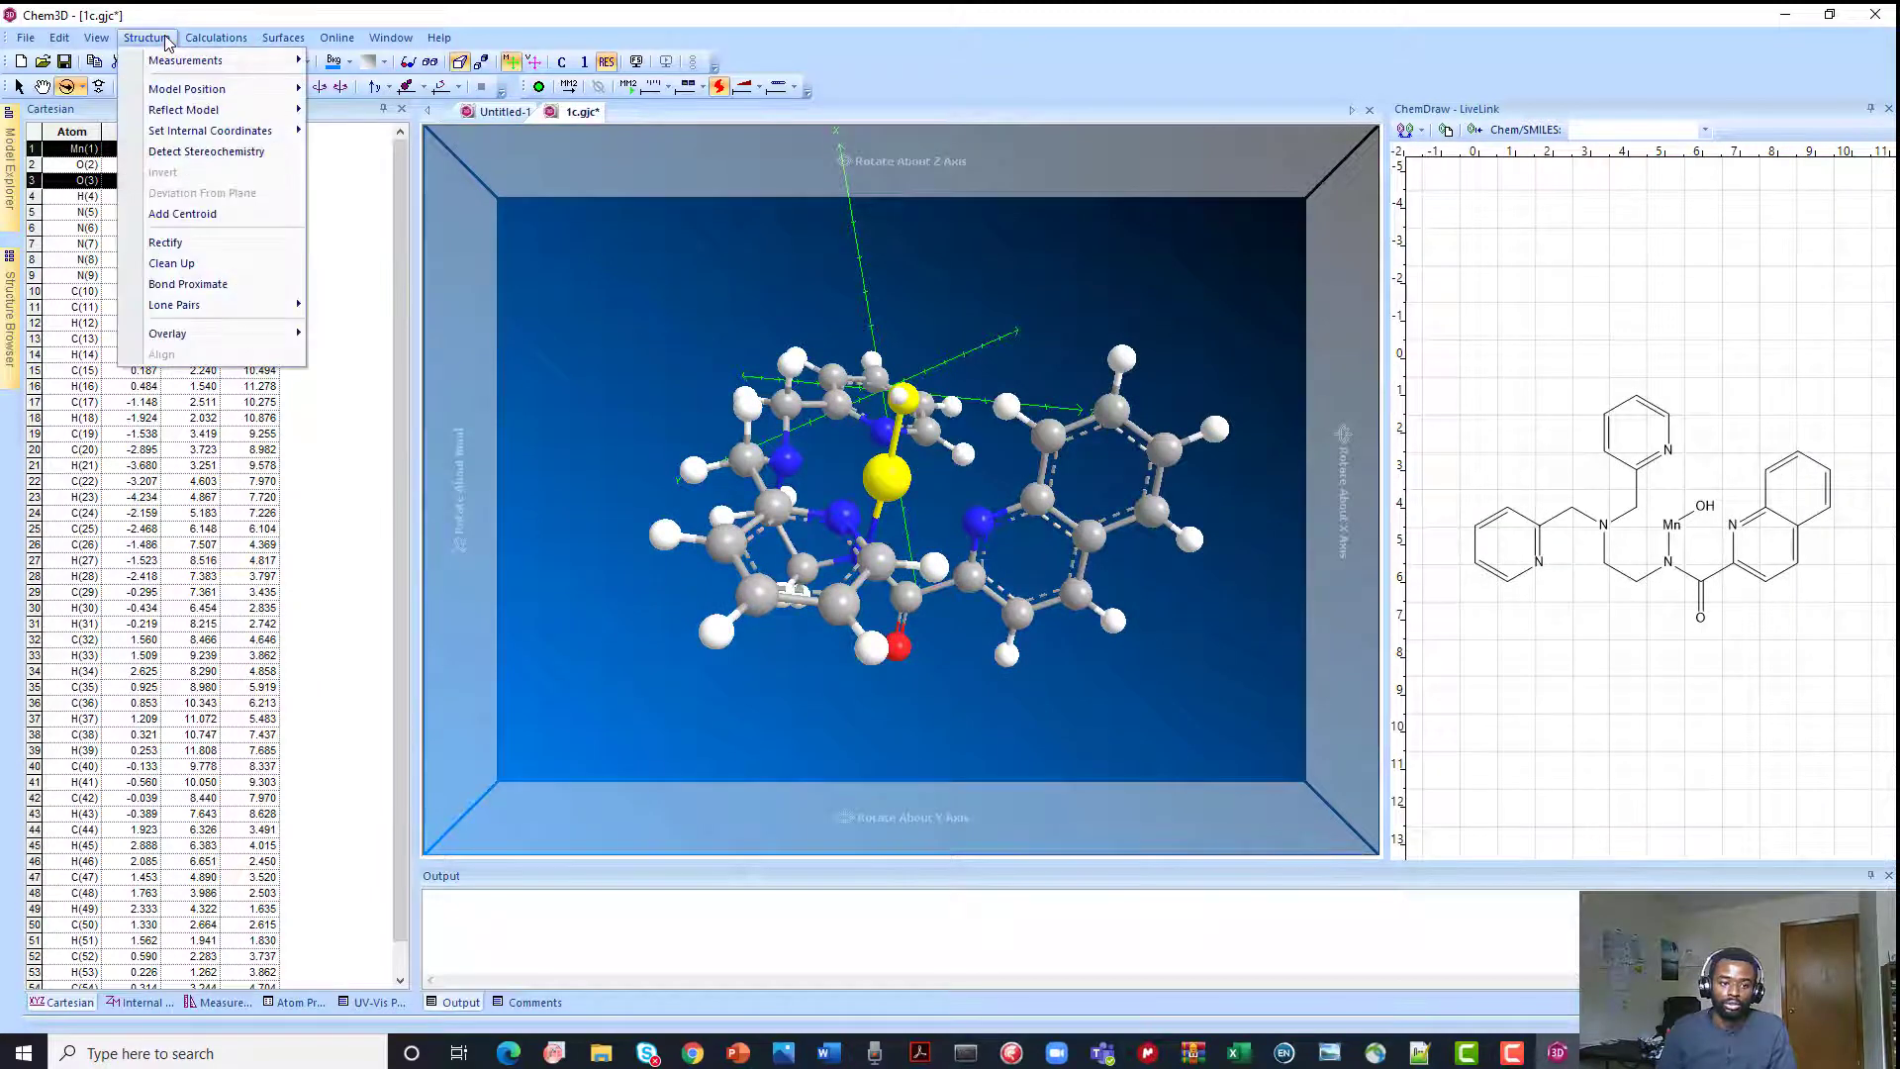
pyautogui.moveTo(180, 93)
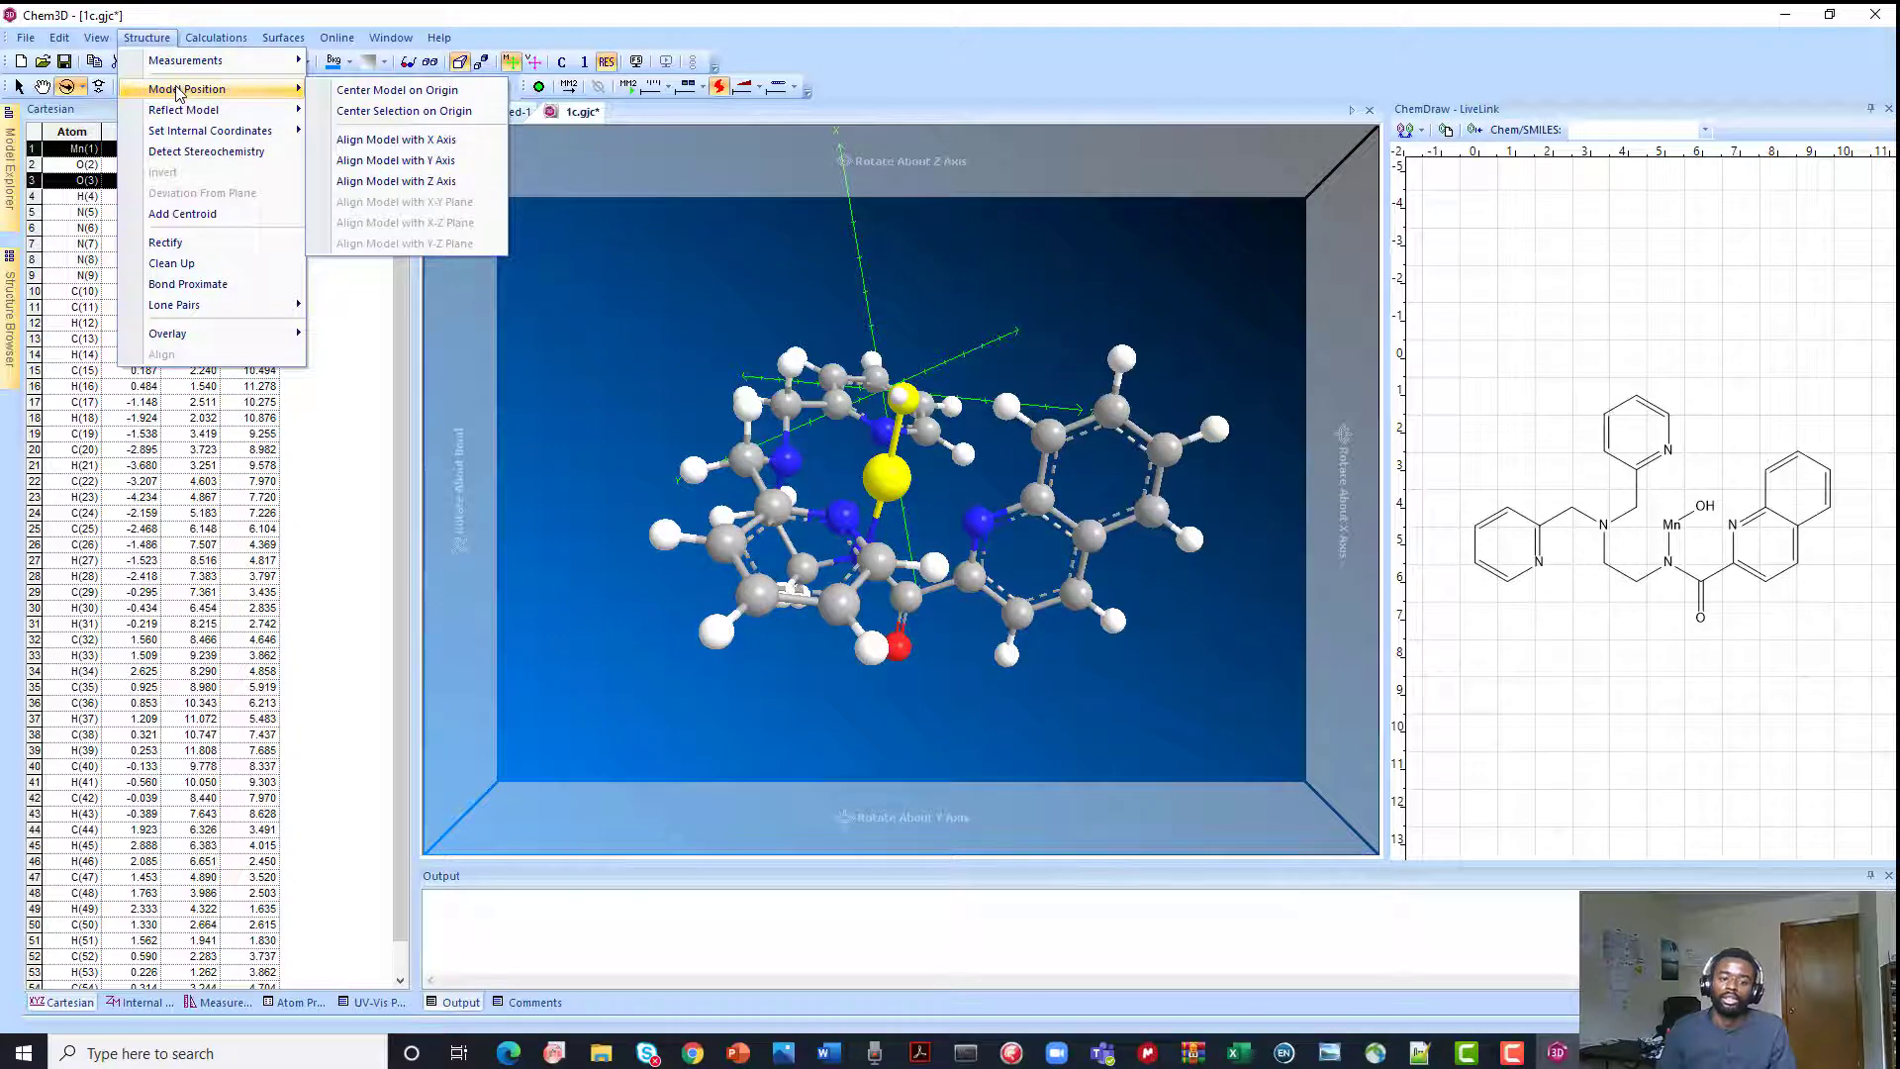
pyautogui.click(420, 184)
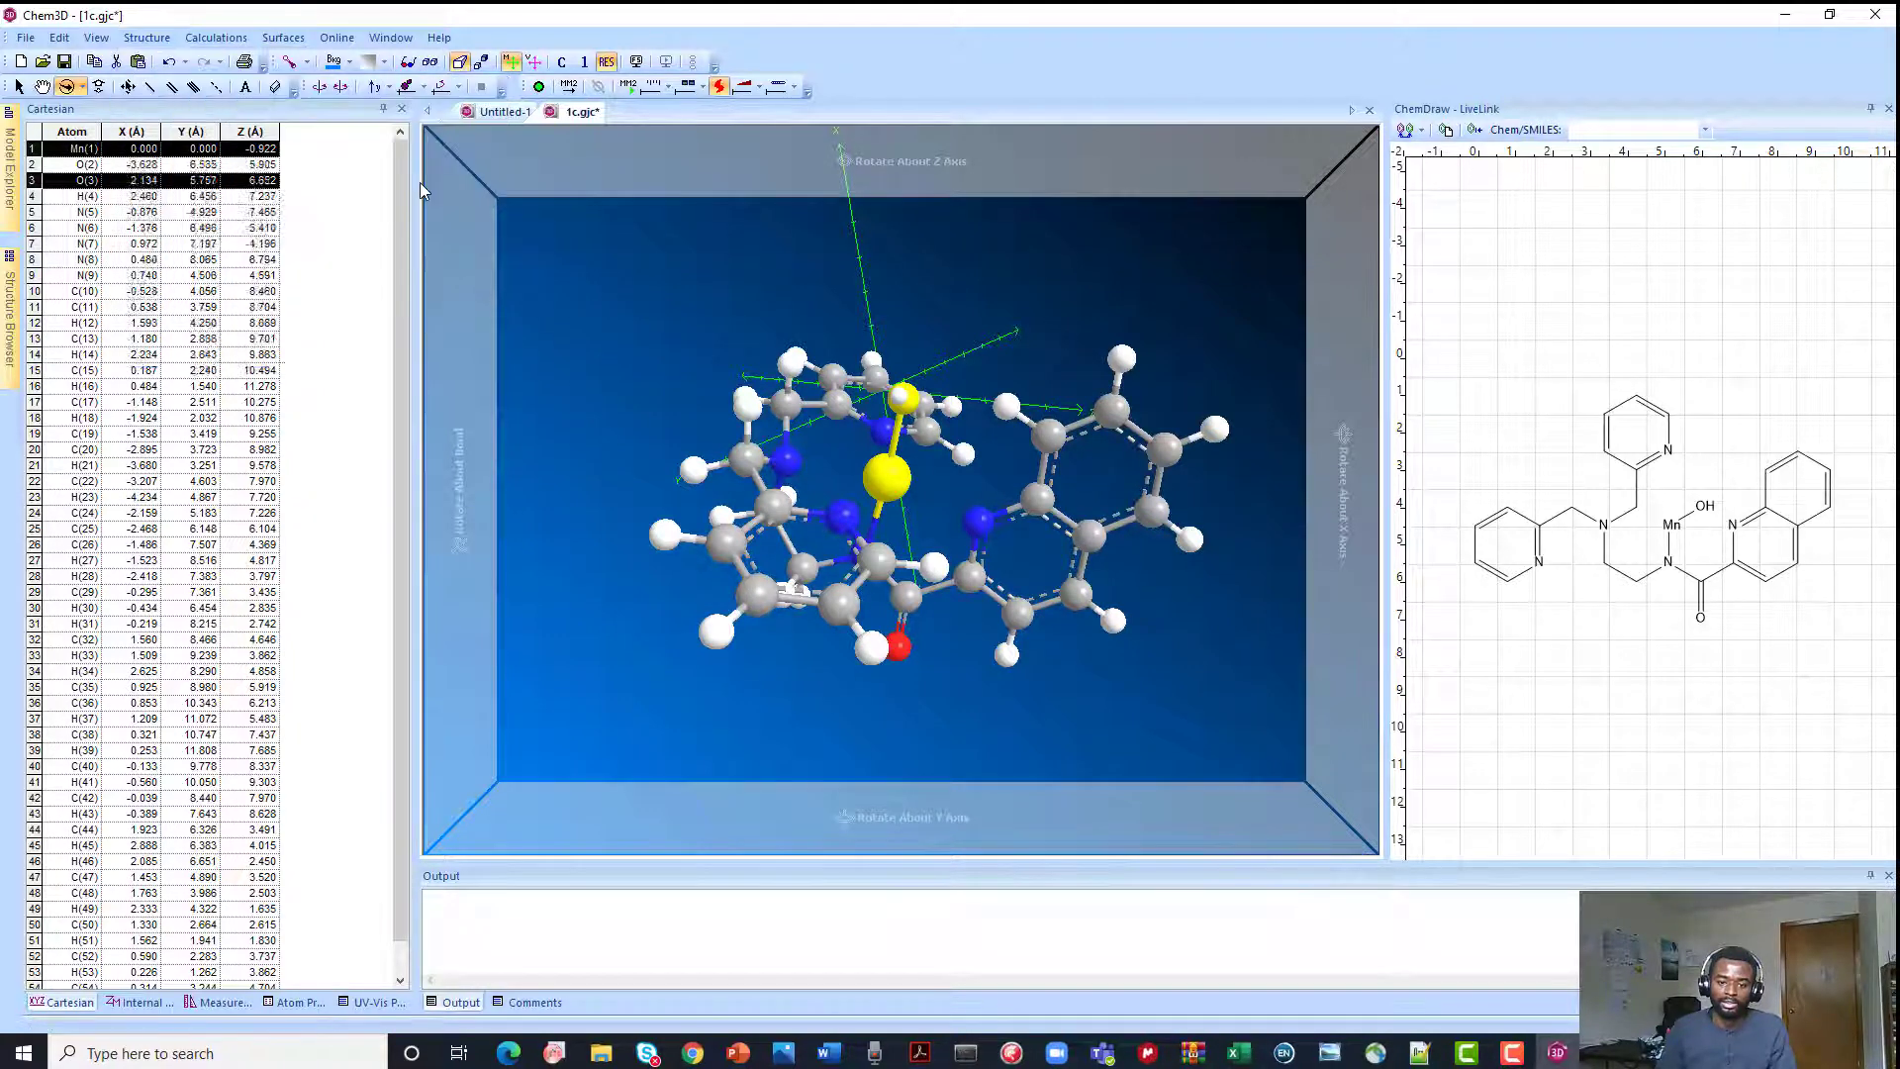
pyautogui.moveTo(910, 432)
pyautogui.mouseDown()
pyautogui.moveTo(824, 321)
pyautogui.moveTo(862, 347)
pyautogui.mouseUp()
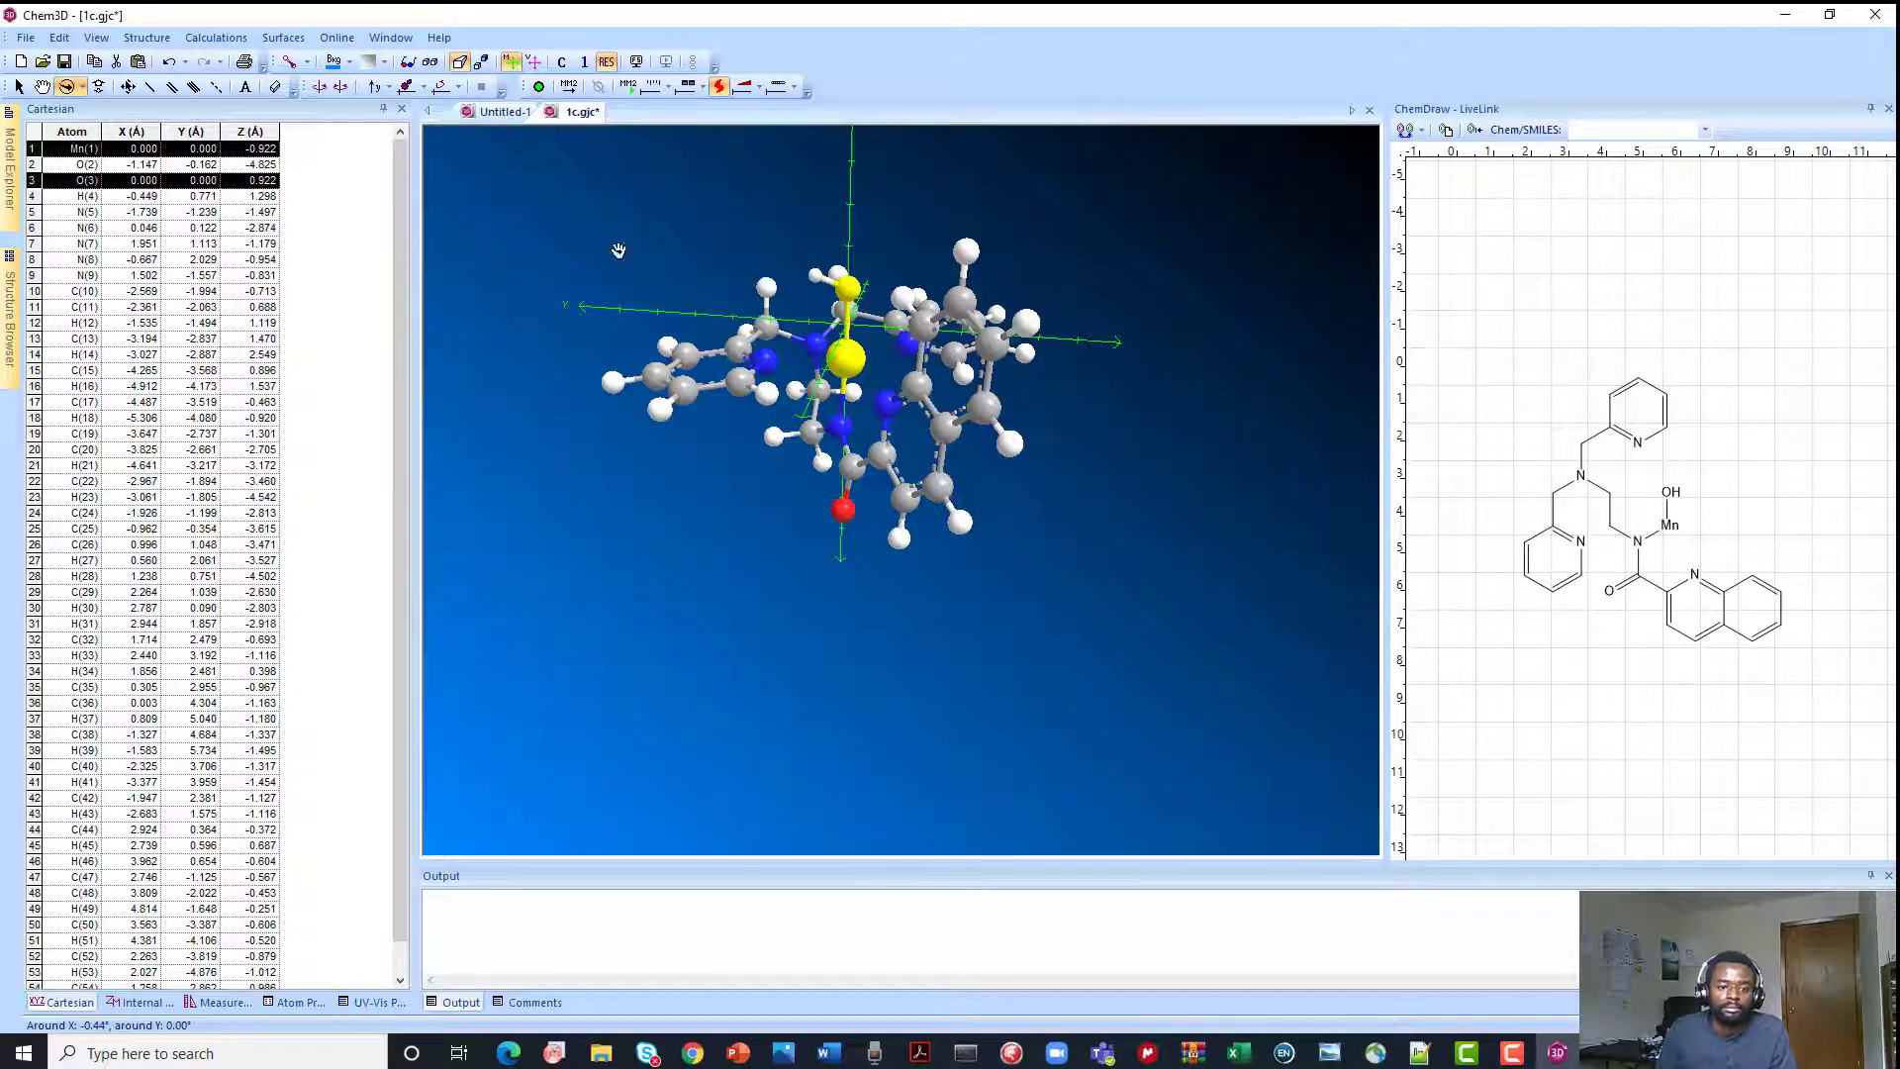
# Move the molecule to the centre of the view and zoom in
pyautogui.moveTo(463, 142)
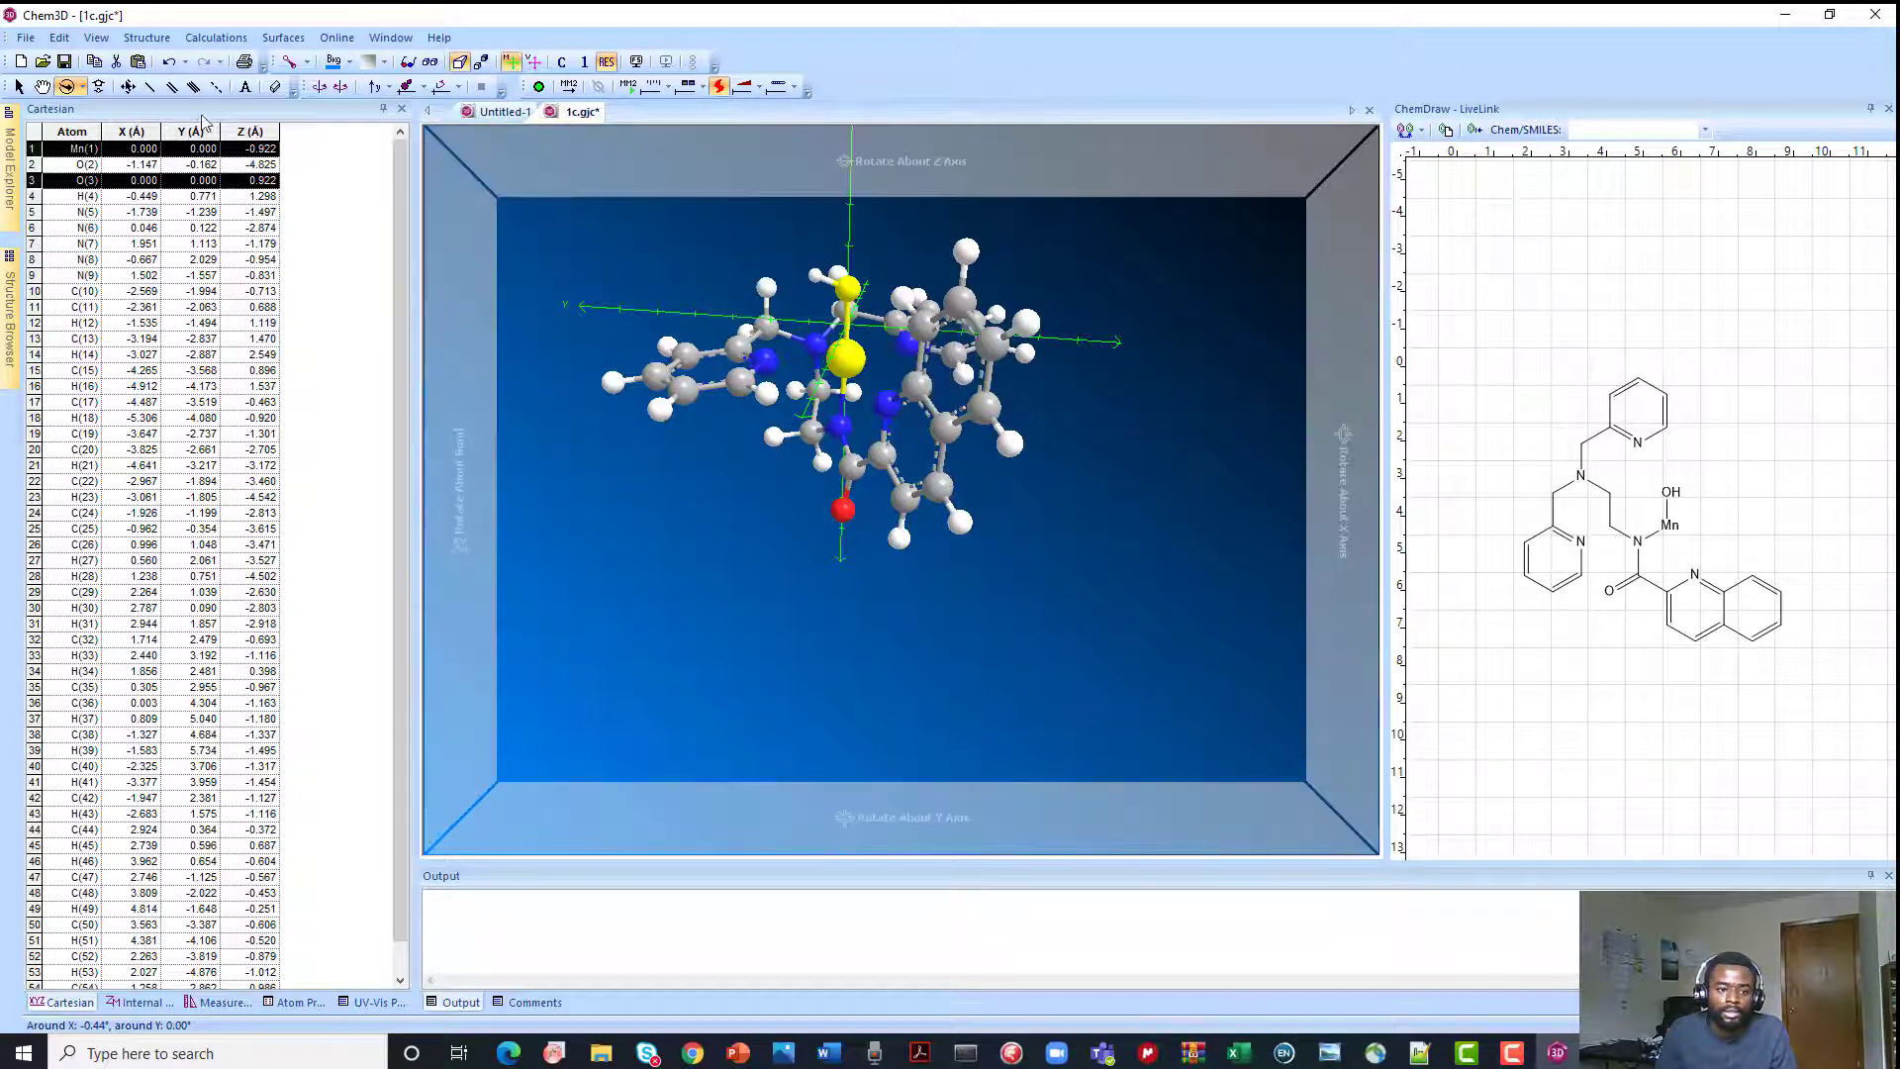
pyautogui.click(42, 86)
pyautogui.moveTo(827, 369); pyautogui.dragTo(938, 566)
pyautogui.scroll(5, 940, 614)
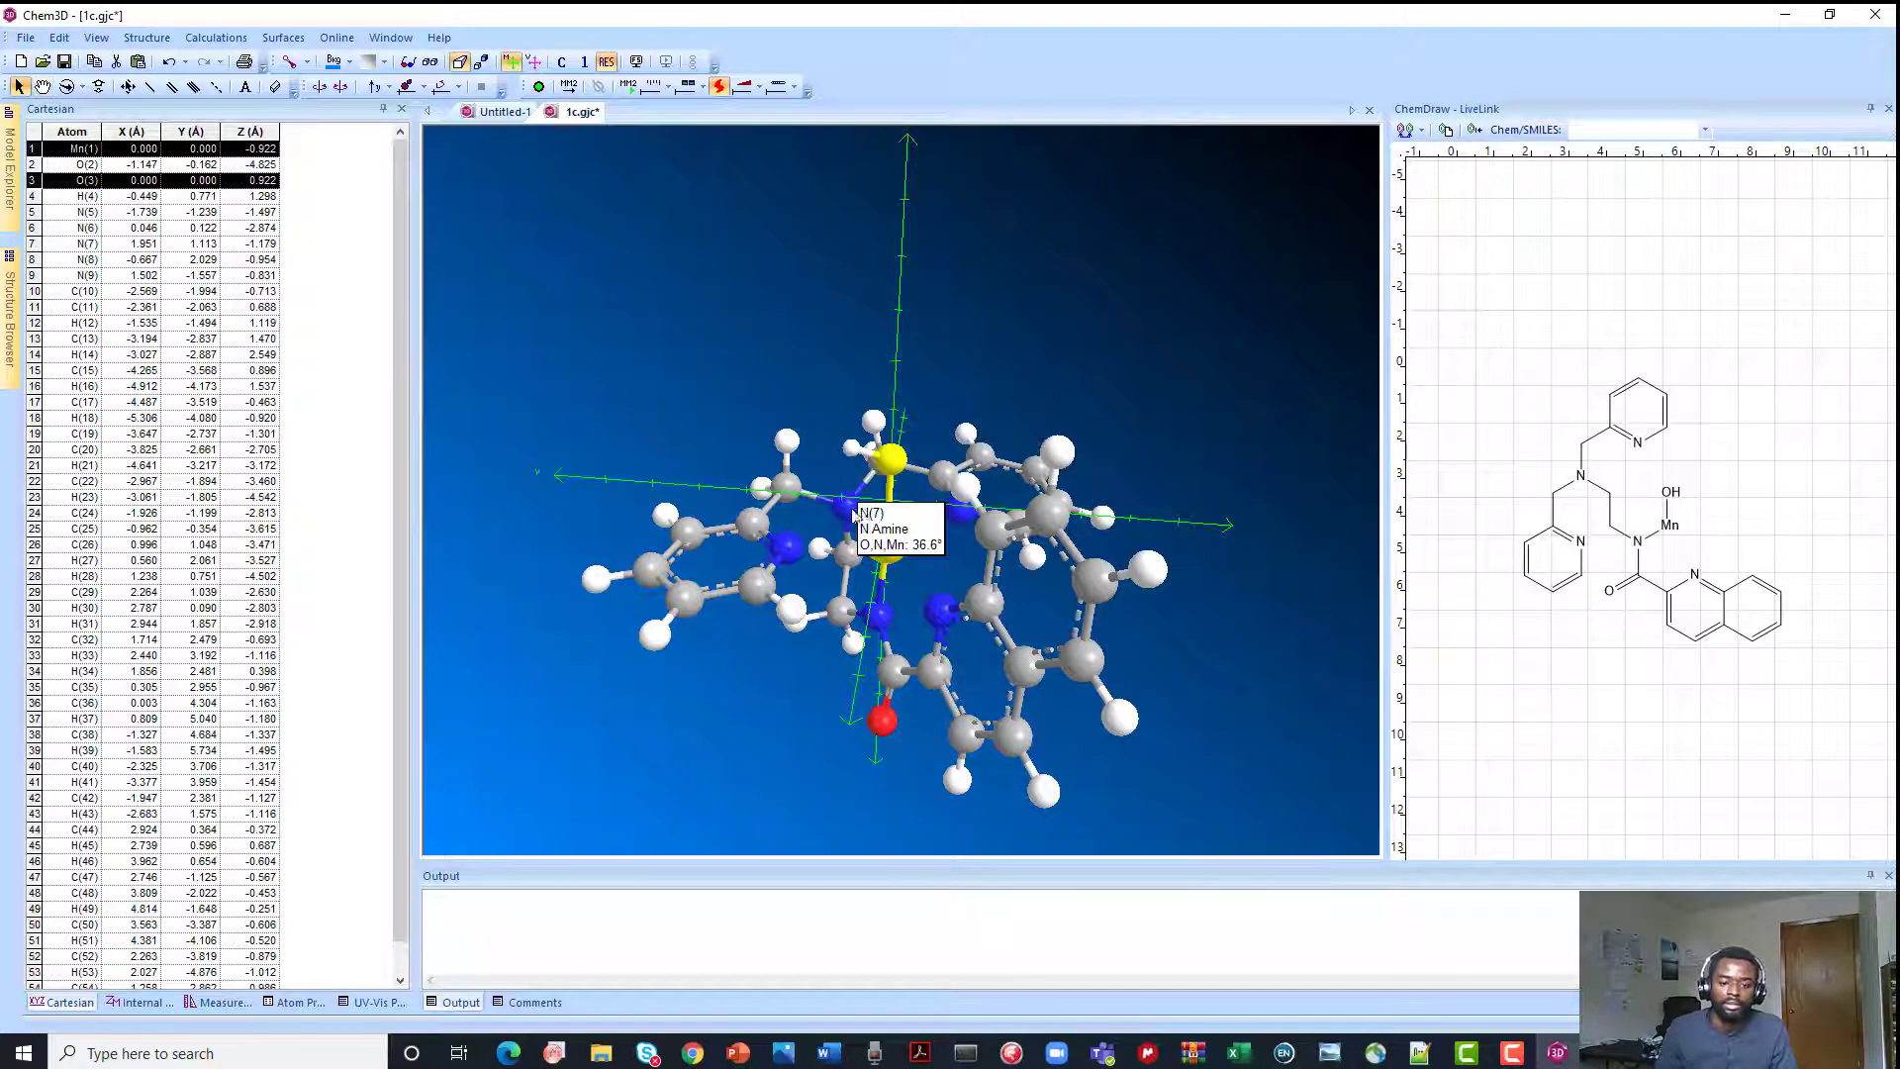
# Inspect atoms N(7), Mn(1) and C(48) by selecting them, then clear the selection
pyautogui.click(846, 507)
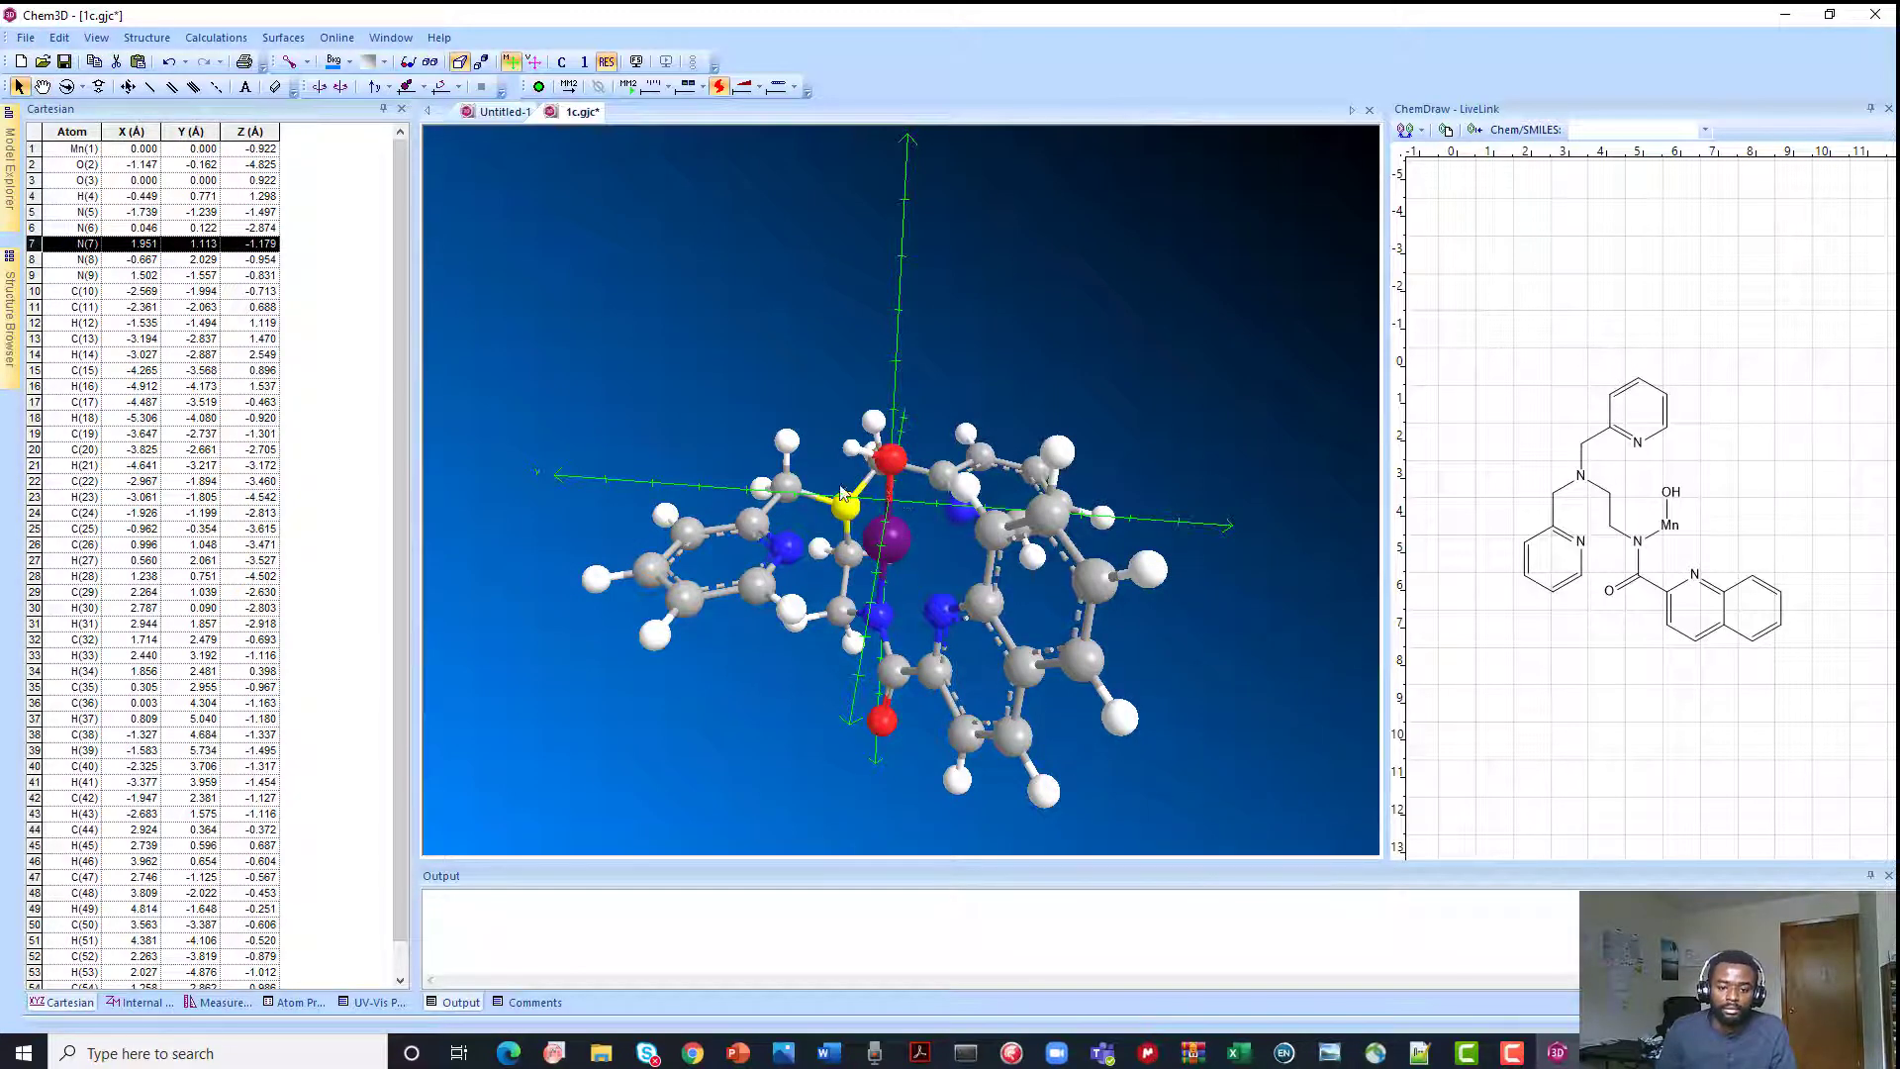
pyautogui.click(865, 520)
pyautogui.click(895, 543)
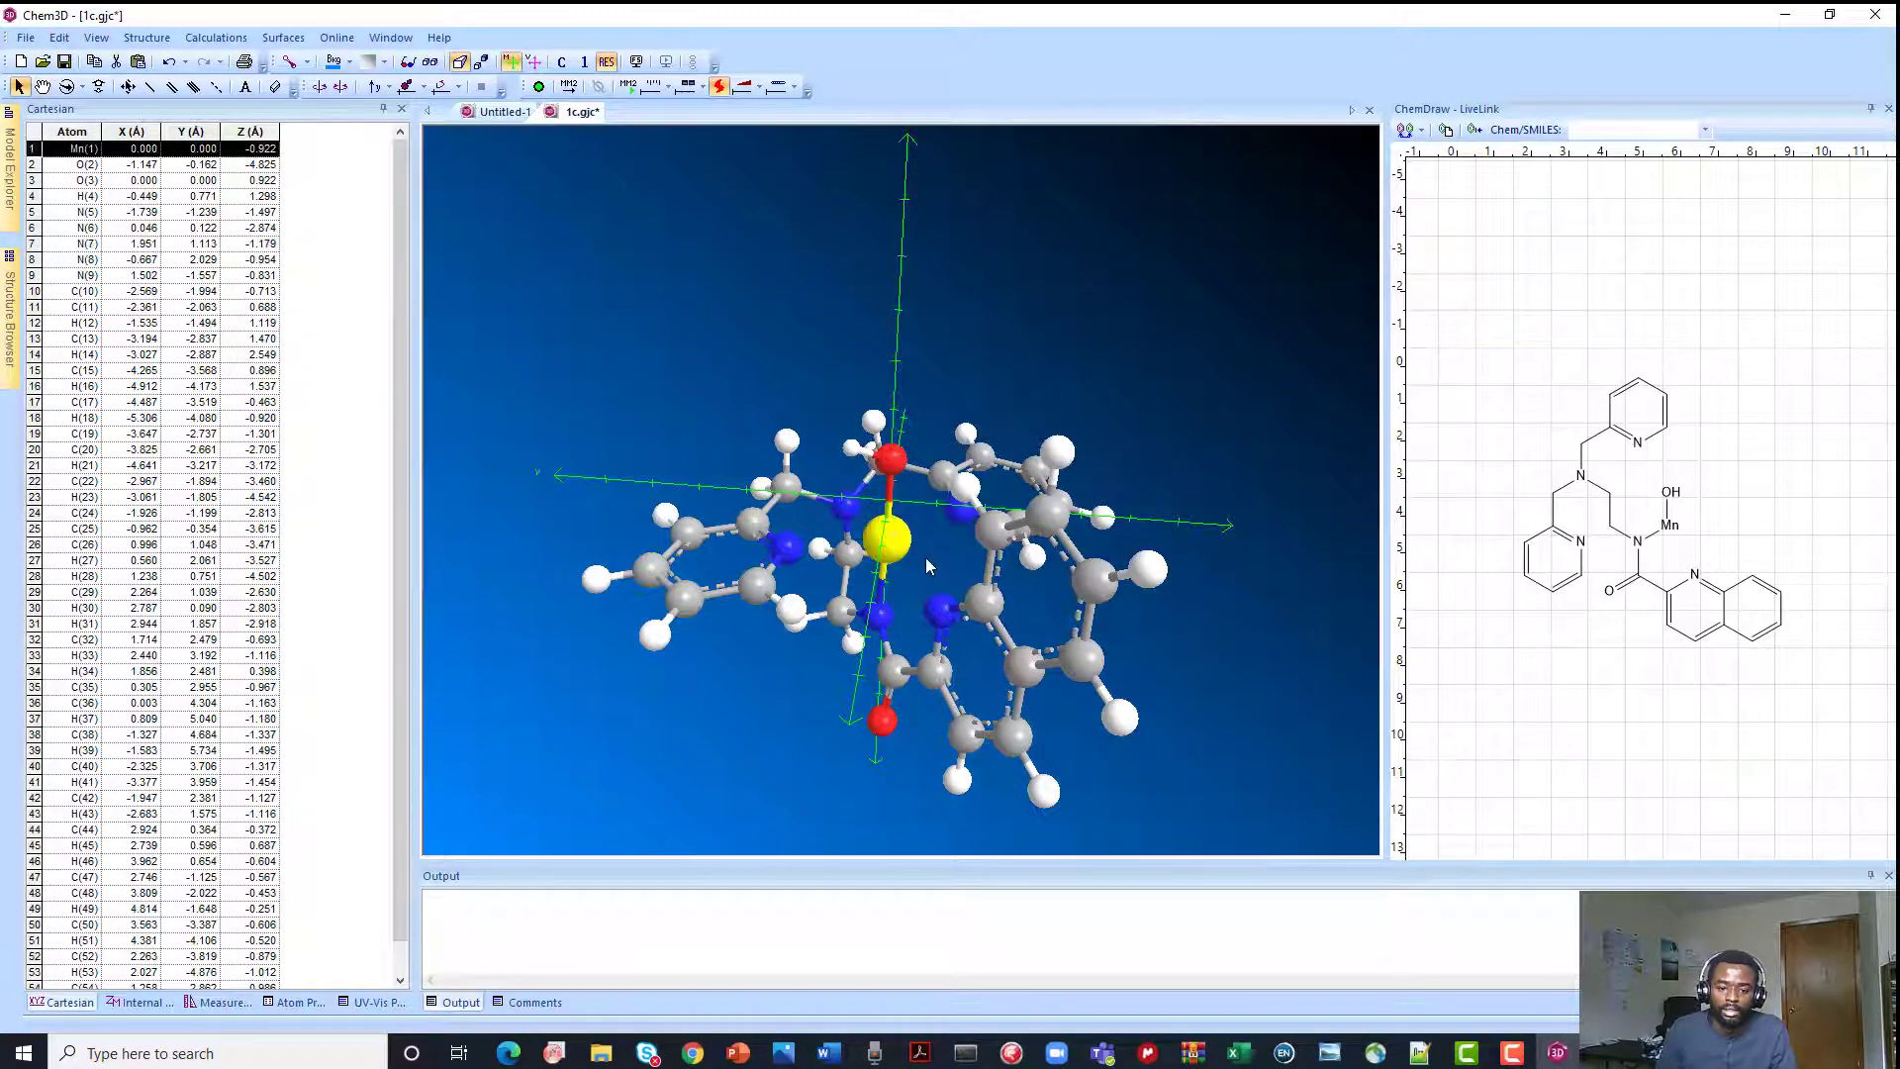
pyautogui.click(972, 444)
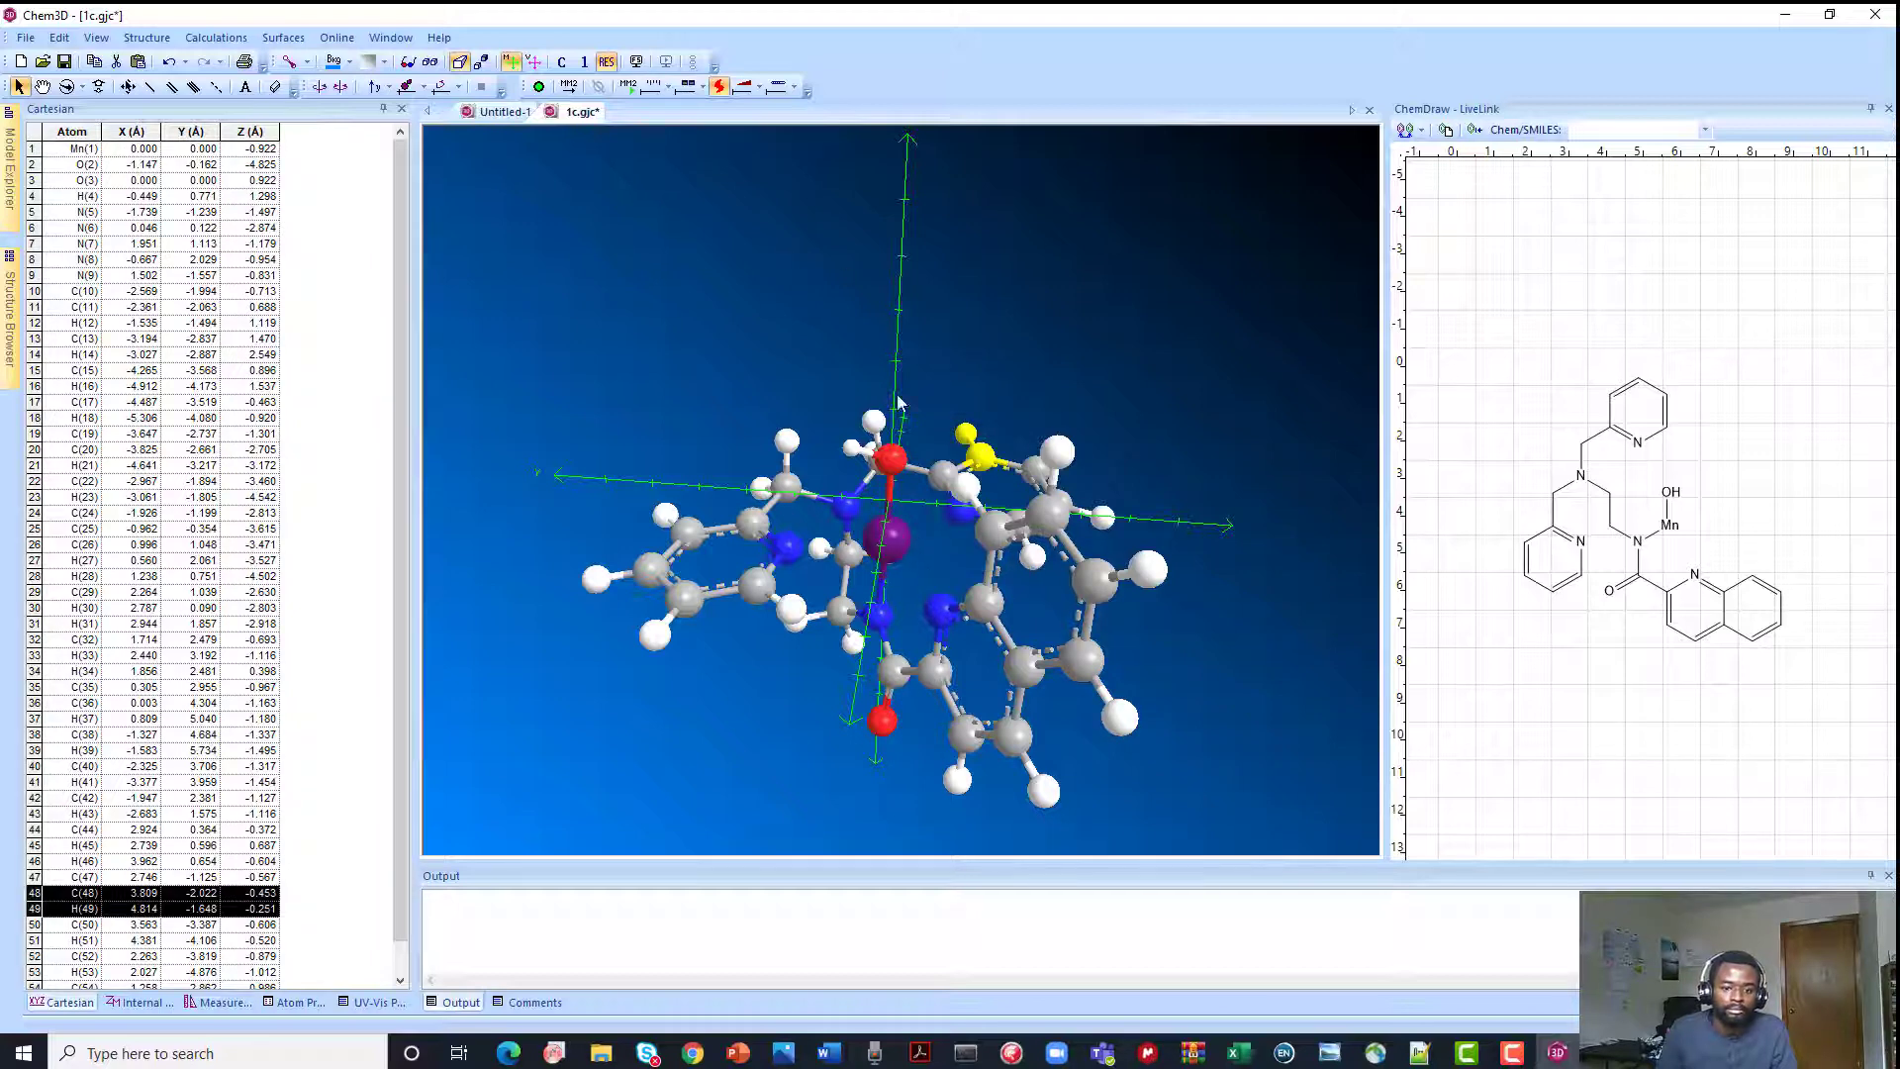
pyautogui.click(977, 451)
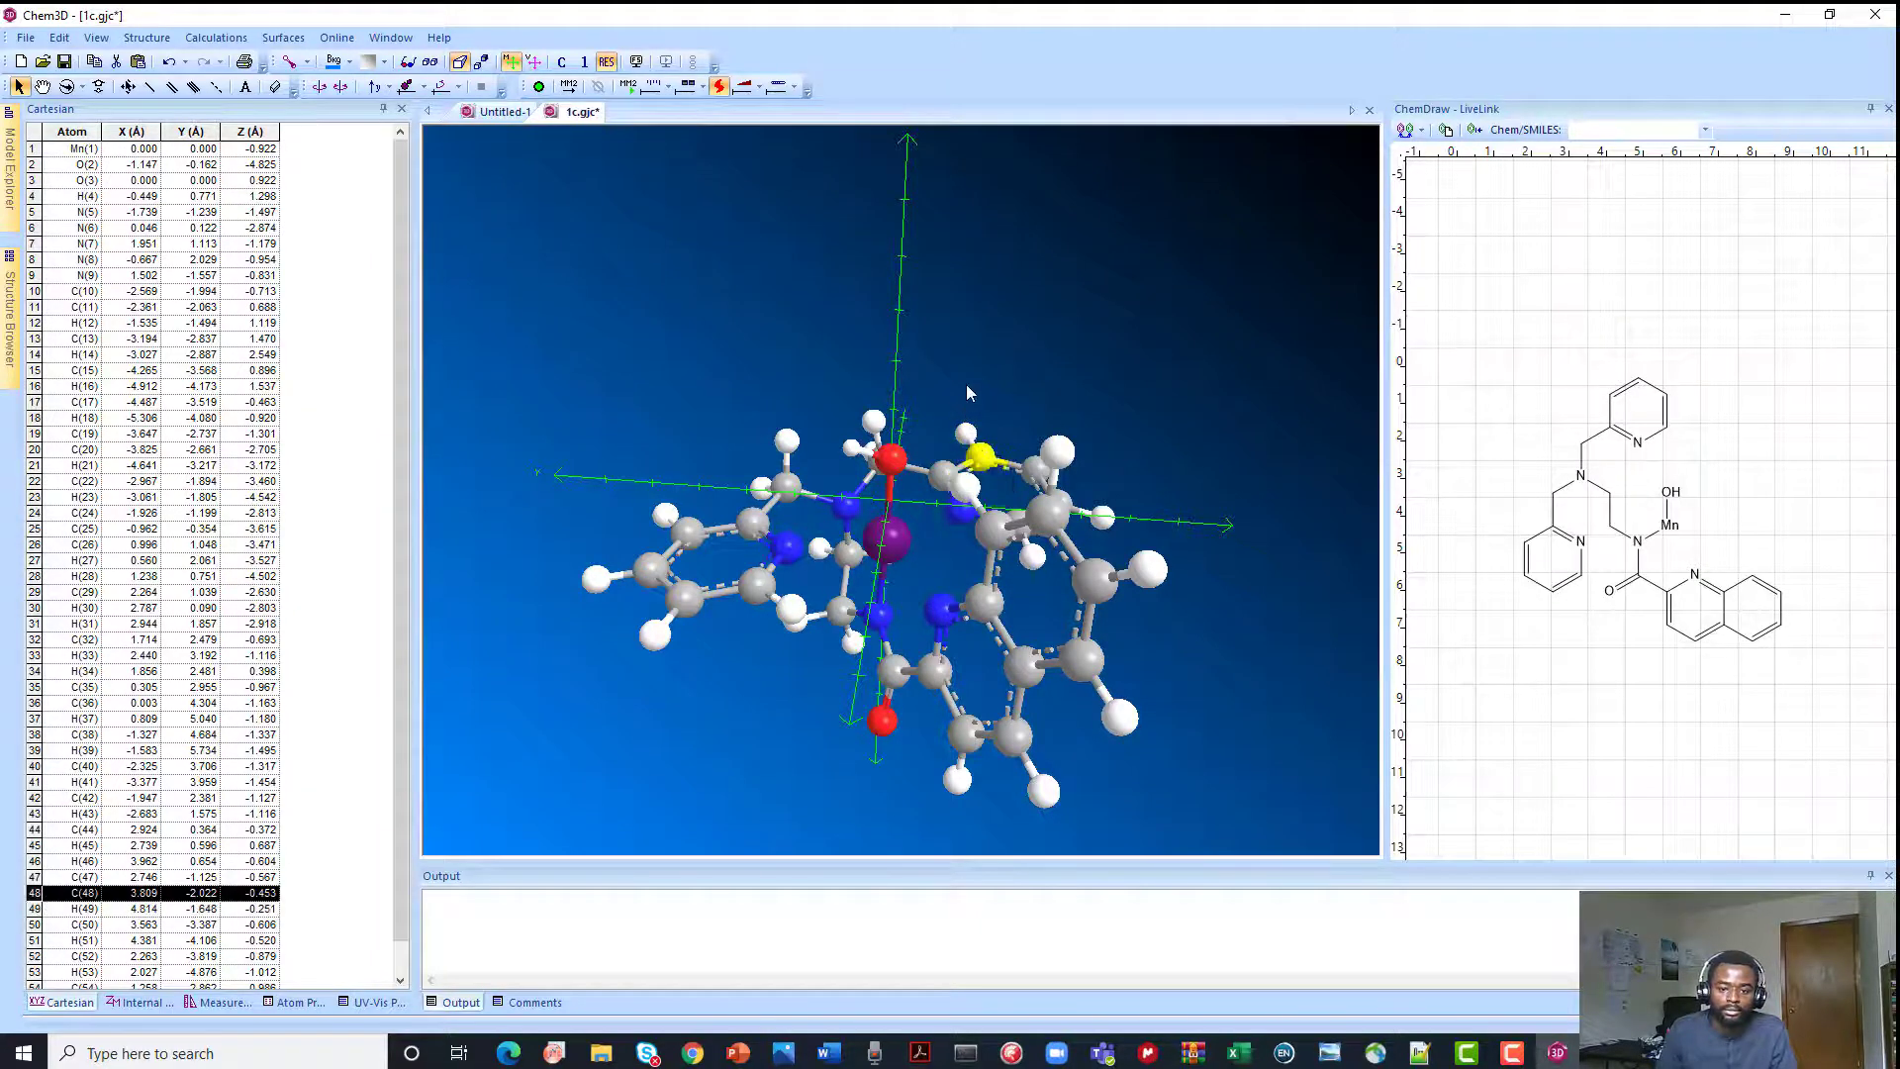
pyautogui.click(579, 346)
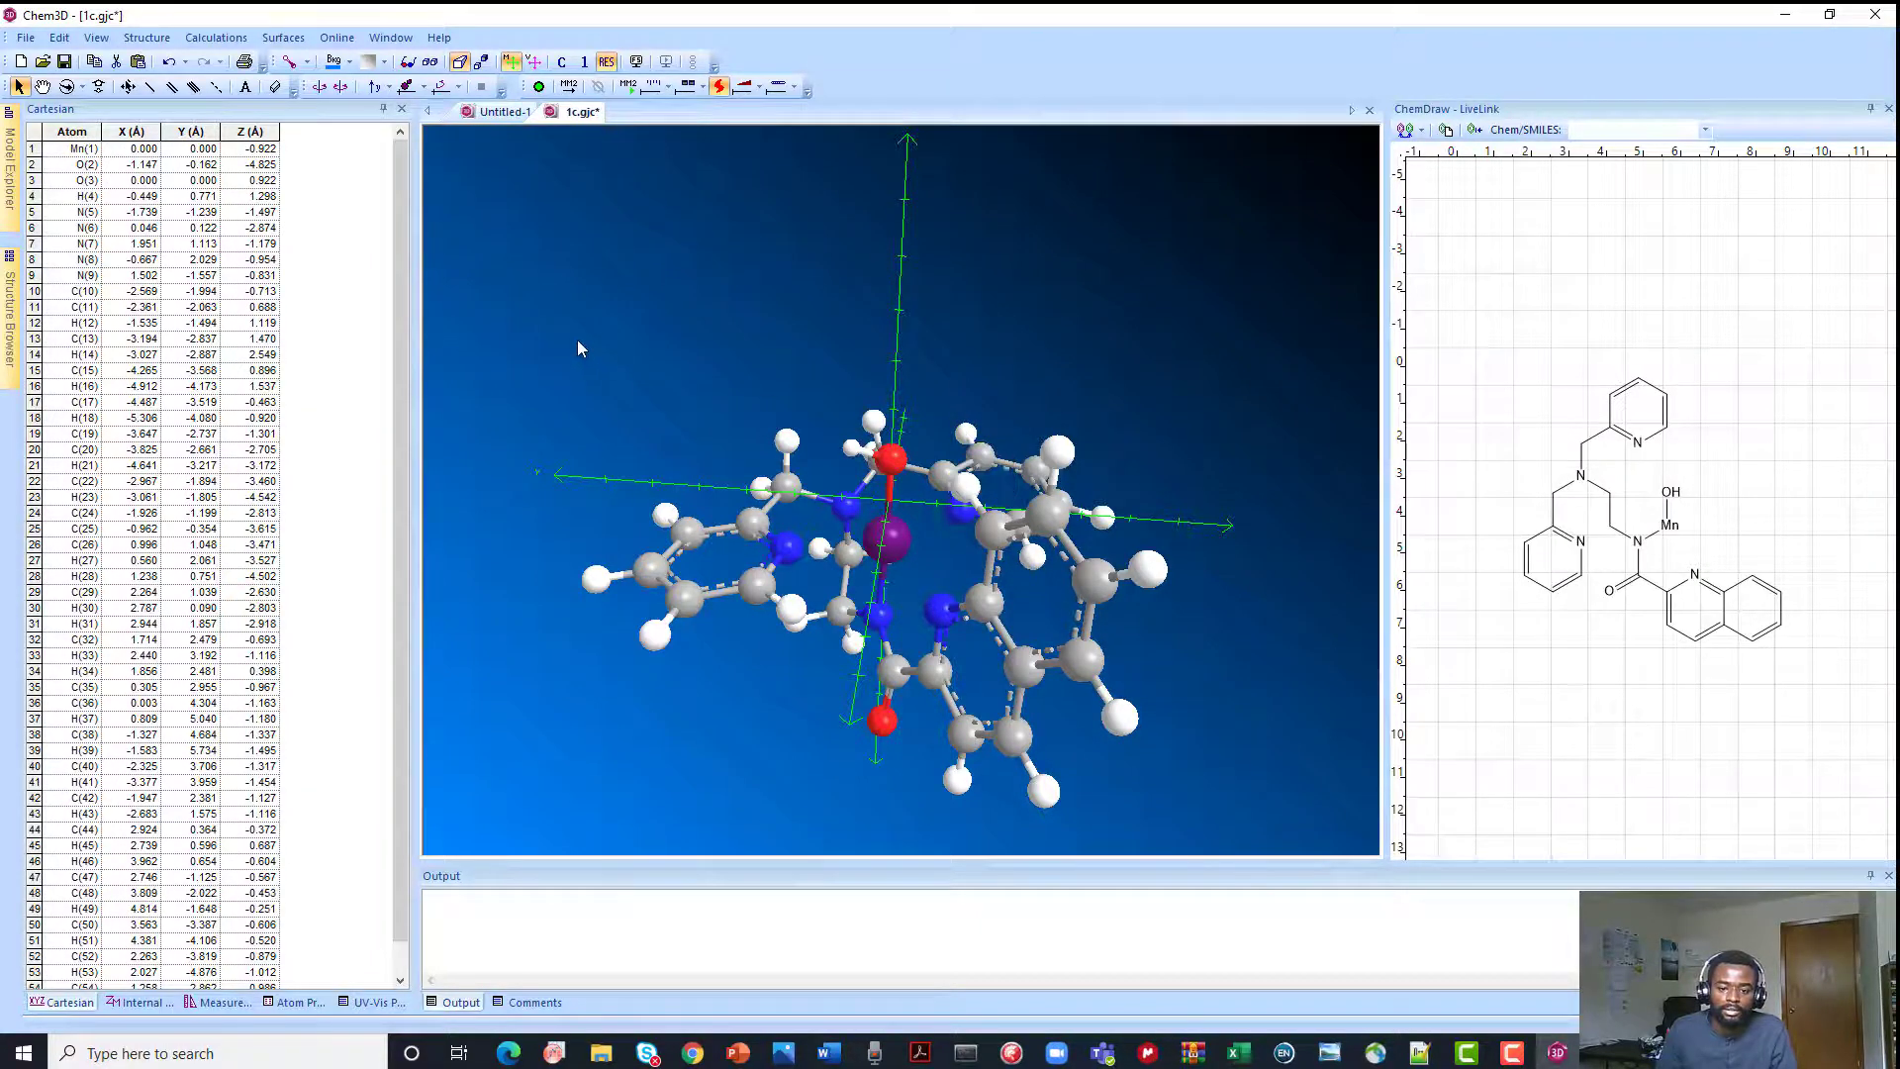
# Rotate the complex to a new angle and select the Mn(1) atom
pyautogui.click(66, 86)
pyautogui.moveTo(861, 554)
pyautogui.mouseDown()
pyautogui.moveTo(917, 589)
pyautogui.moveTo(838, 630)
pyautogui.moveTo(918, 522)
pyautogui.moveTo(910, 457)
pyautogui.mouseUp()
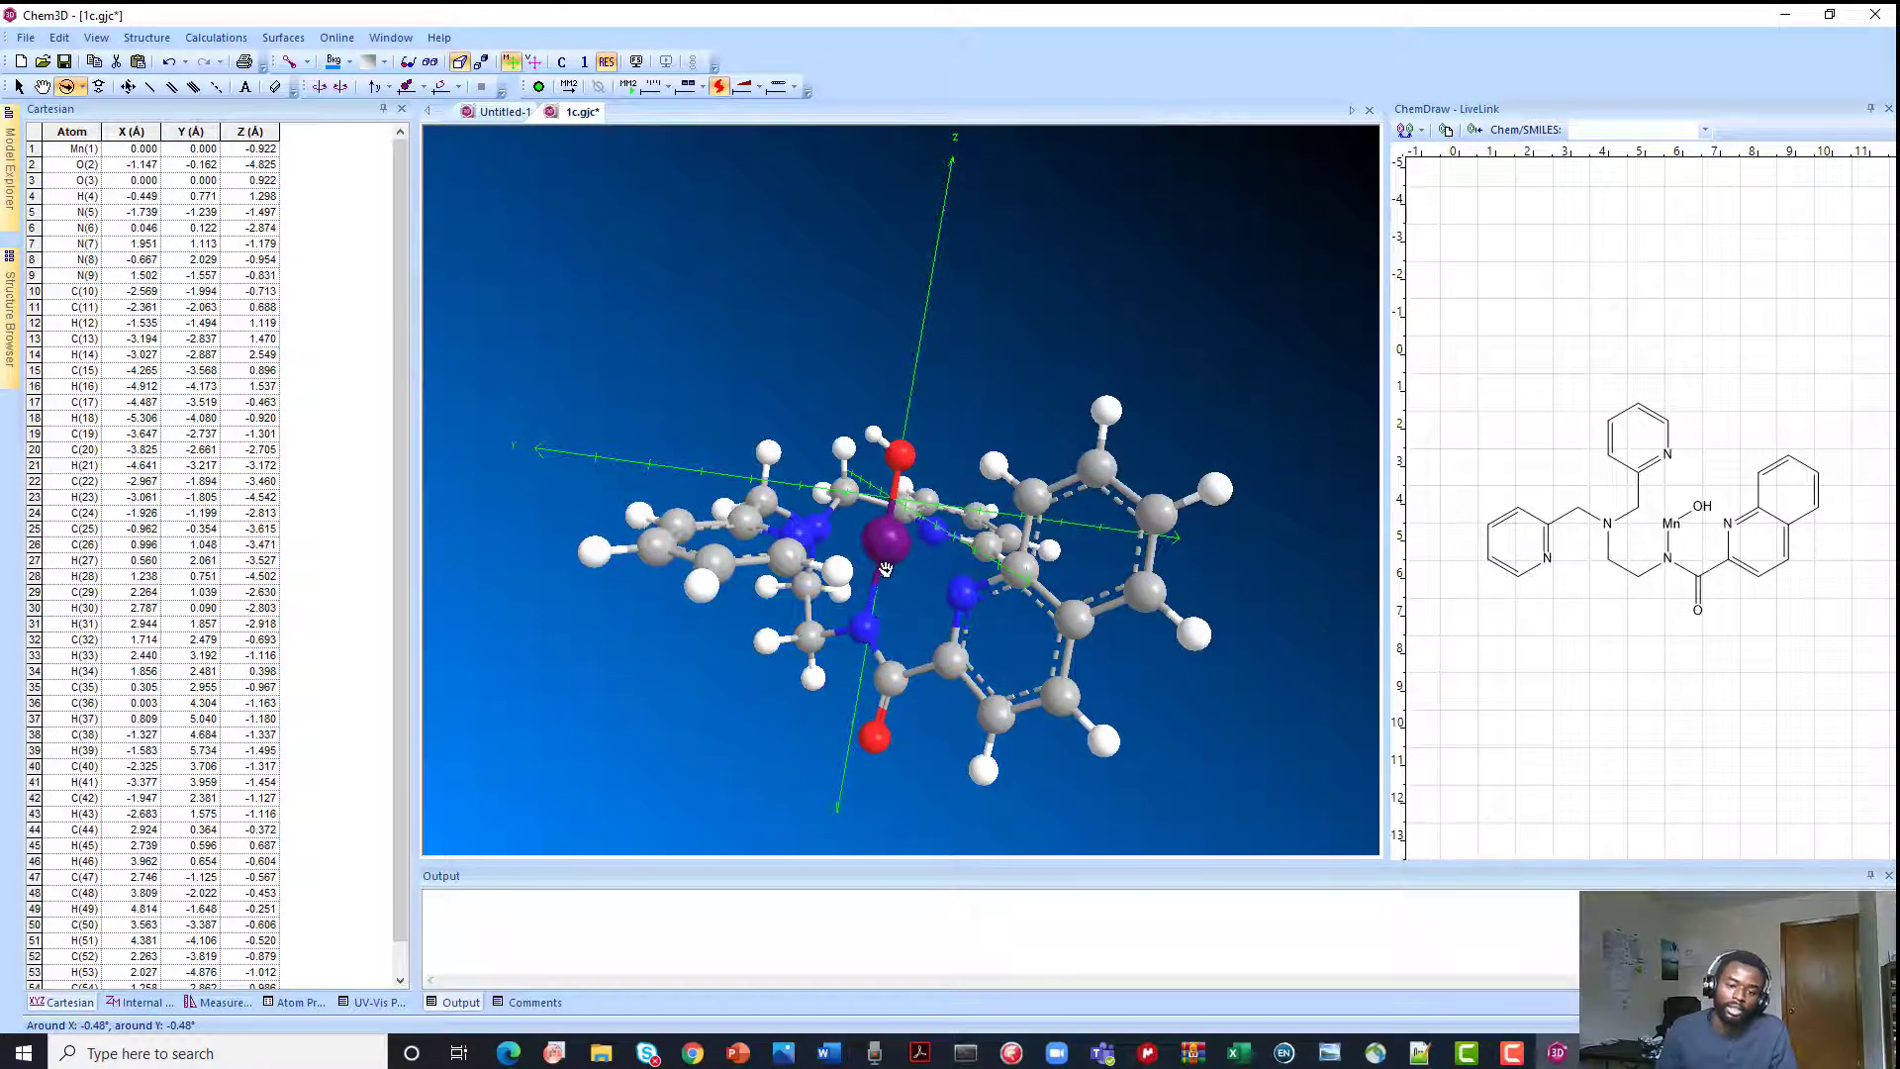
pyautogui.moveTo(885, 569)
pyautogui.mouseDown()
pyautogui.moveTo(886, 634)
pyautogui.moveTo(824, 596)
pyautogui.moveTo(846, 643)
pyautogui.moveTo(799, 596)
pyautogui.moveTo(911, 606)
pyautogui.moveTo(953, 668)
pyautogui.moveTo(995, 679)
pyautogui.moveTo(927, 634)
pyautogui.moveTo(885, 572)
pyautogui.mouseUp()
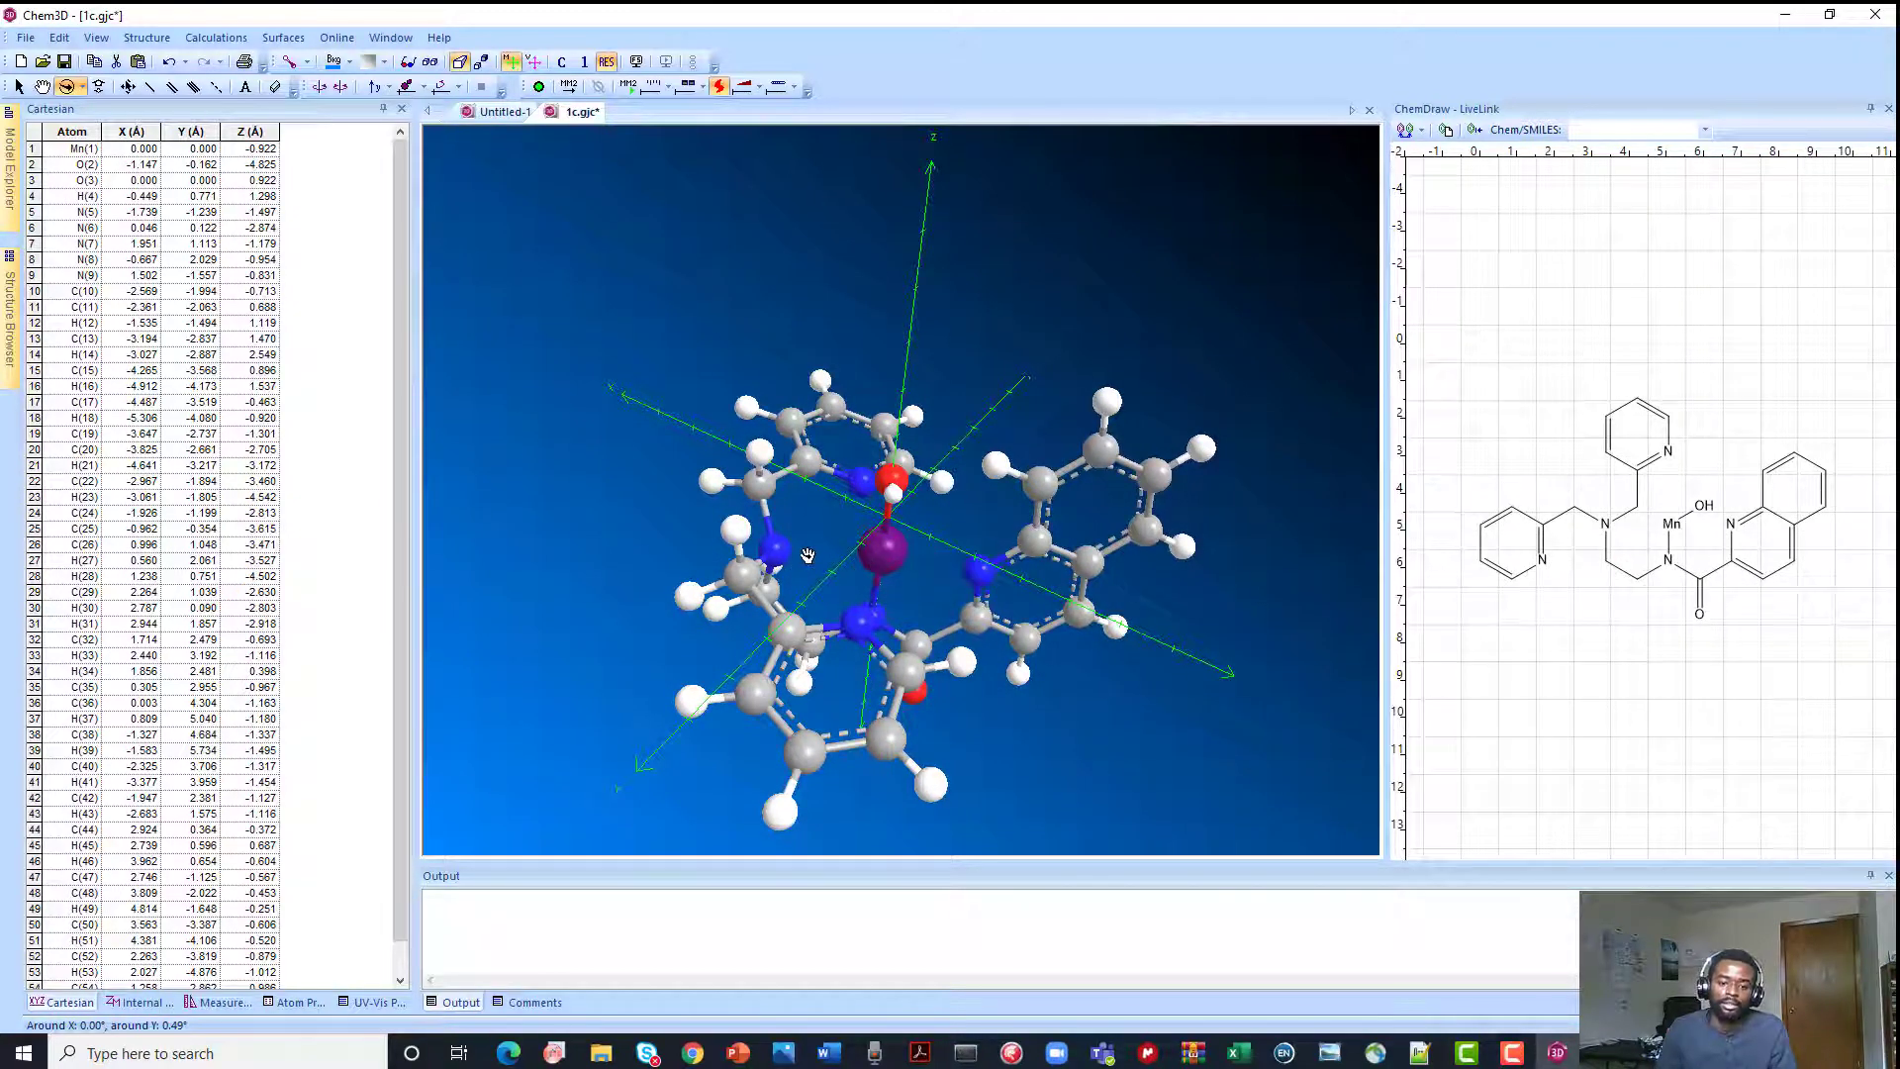
pyautogui.click(885, 555)
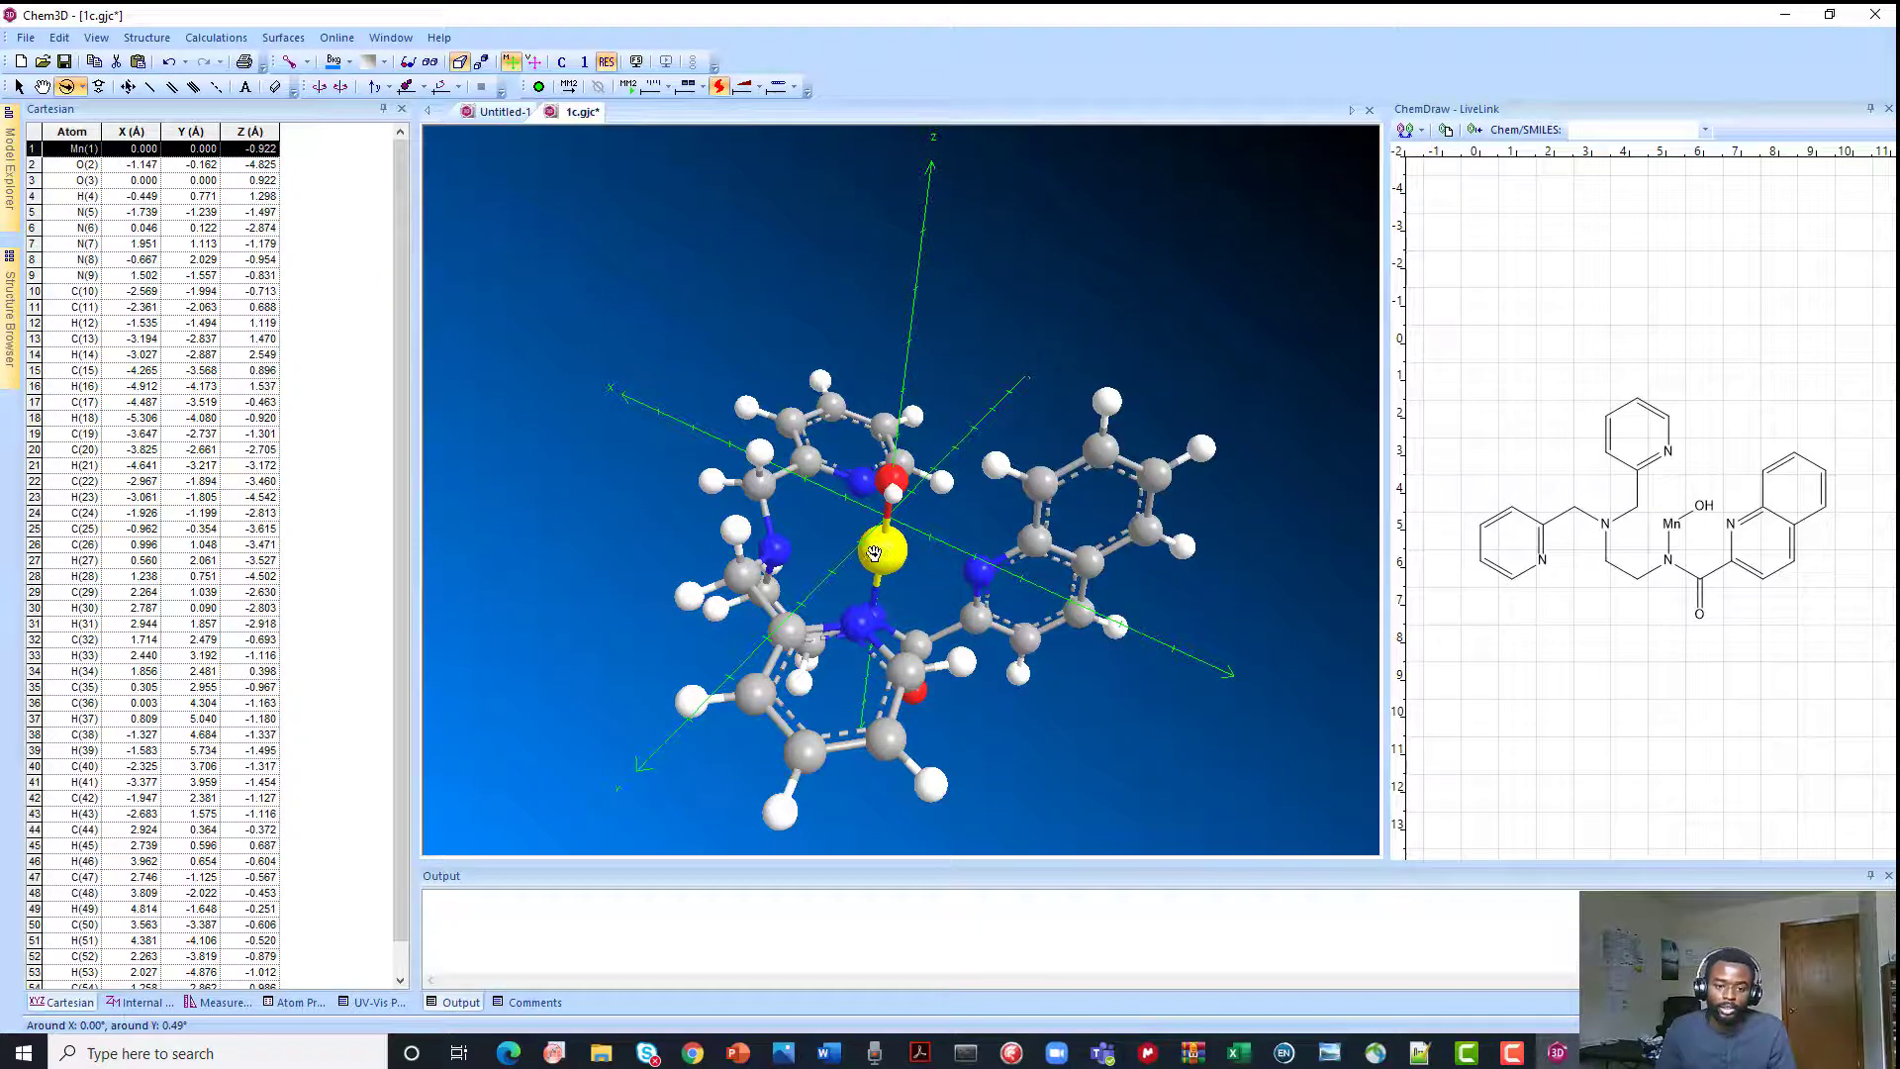
pyautogui.moveTo(780, 549)
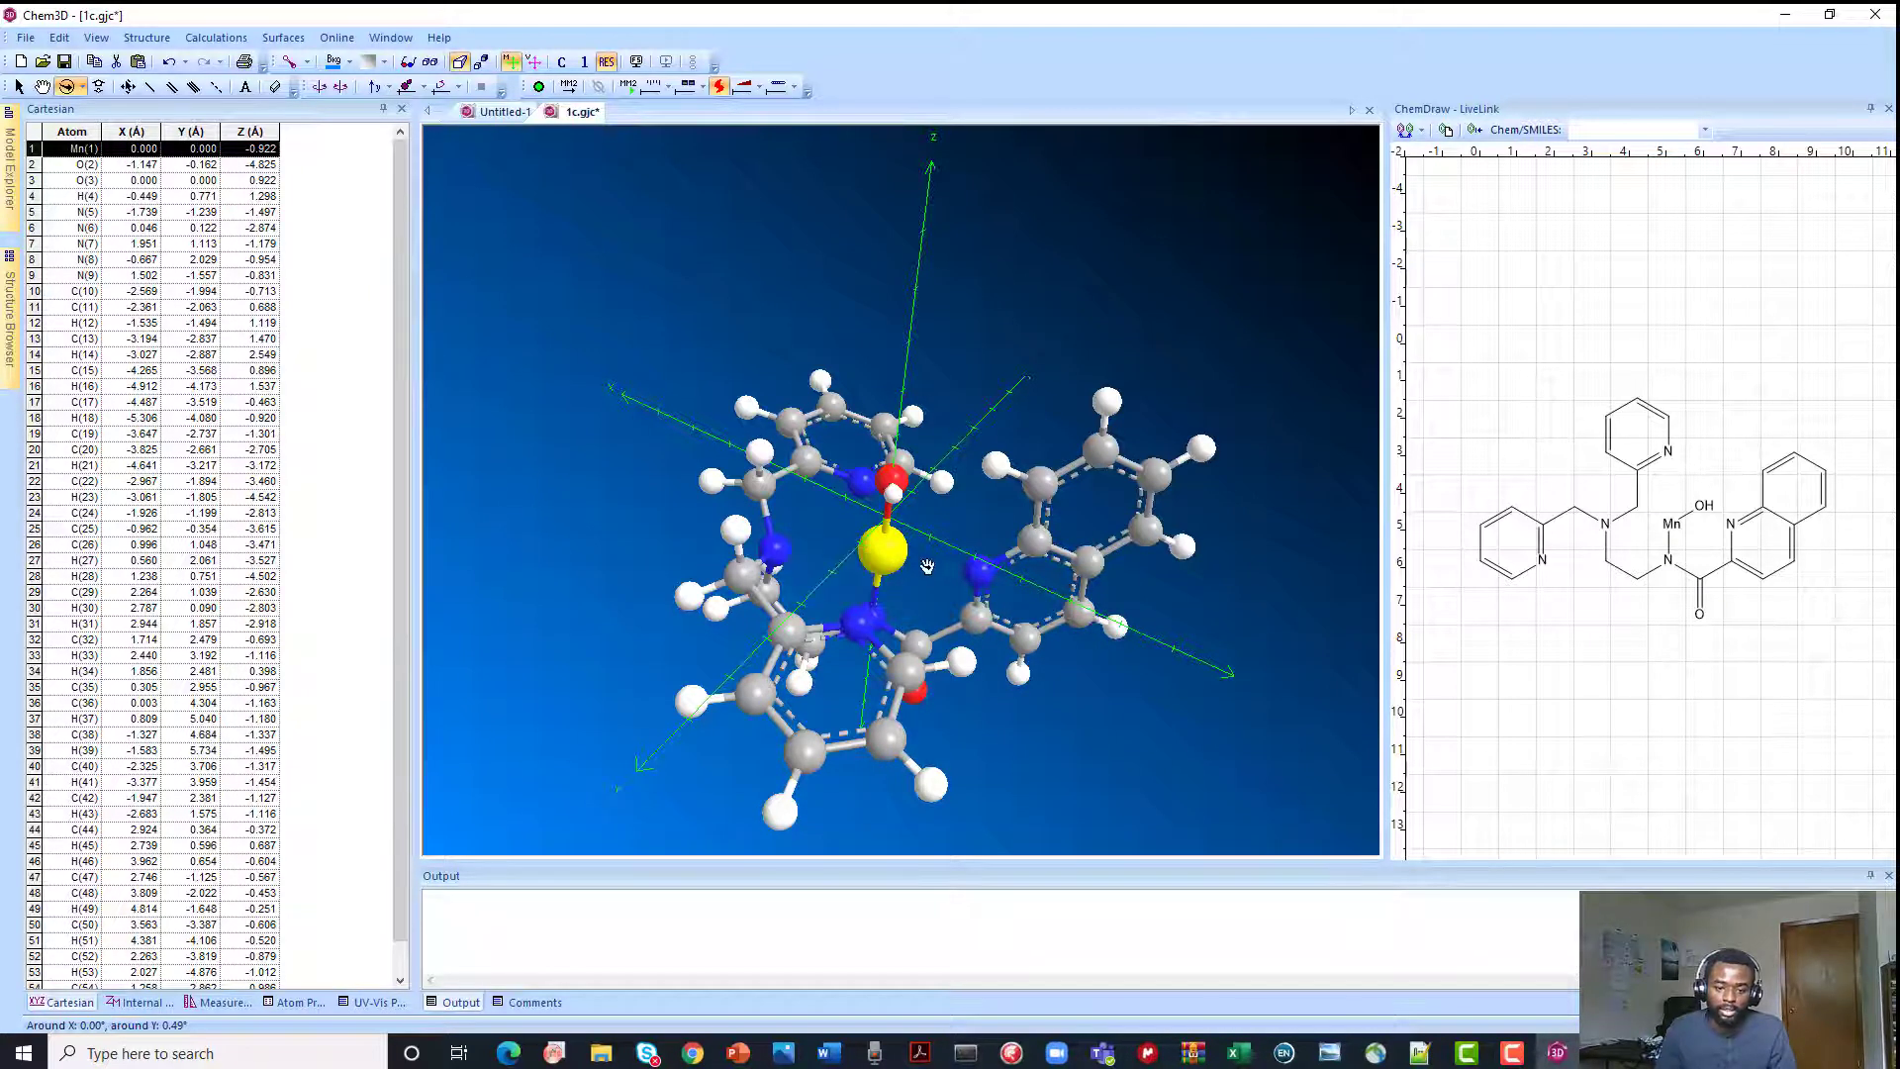
# Add N(7) to the Mn selection, align the Mn–N(7) bond with the X axis, and rotate to check
pyautogui.keyDown('shift'); pyautogui.click(916, 591); pyautogui.keyUp('shift')
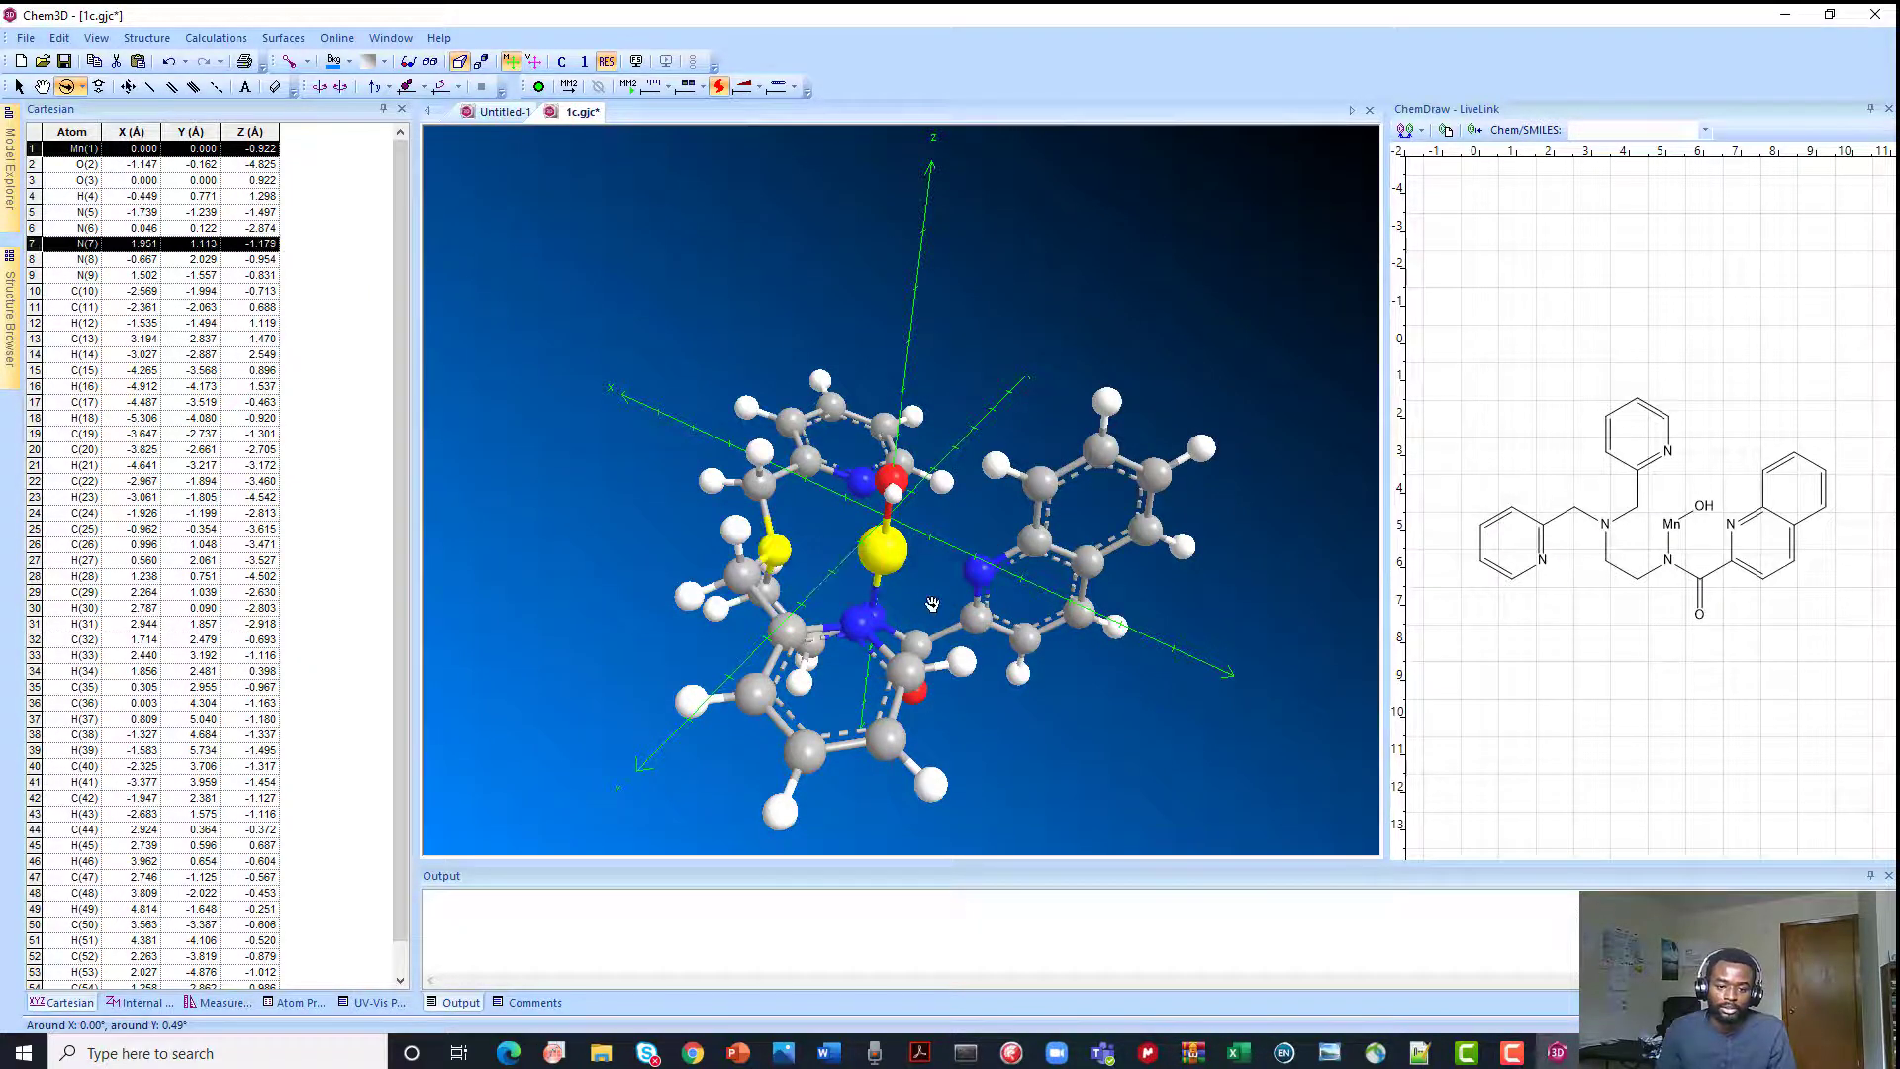
pyautogui.click(147, 37)
pyautogui.moveTo(155, 90)
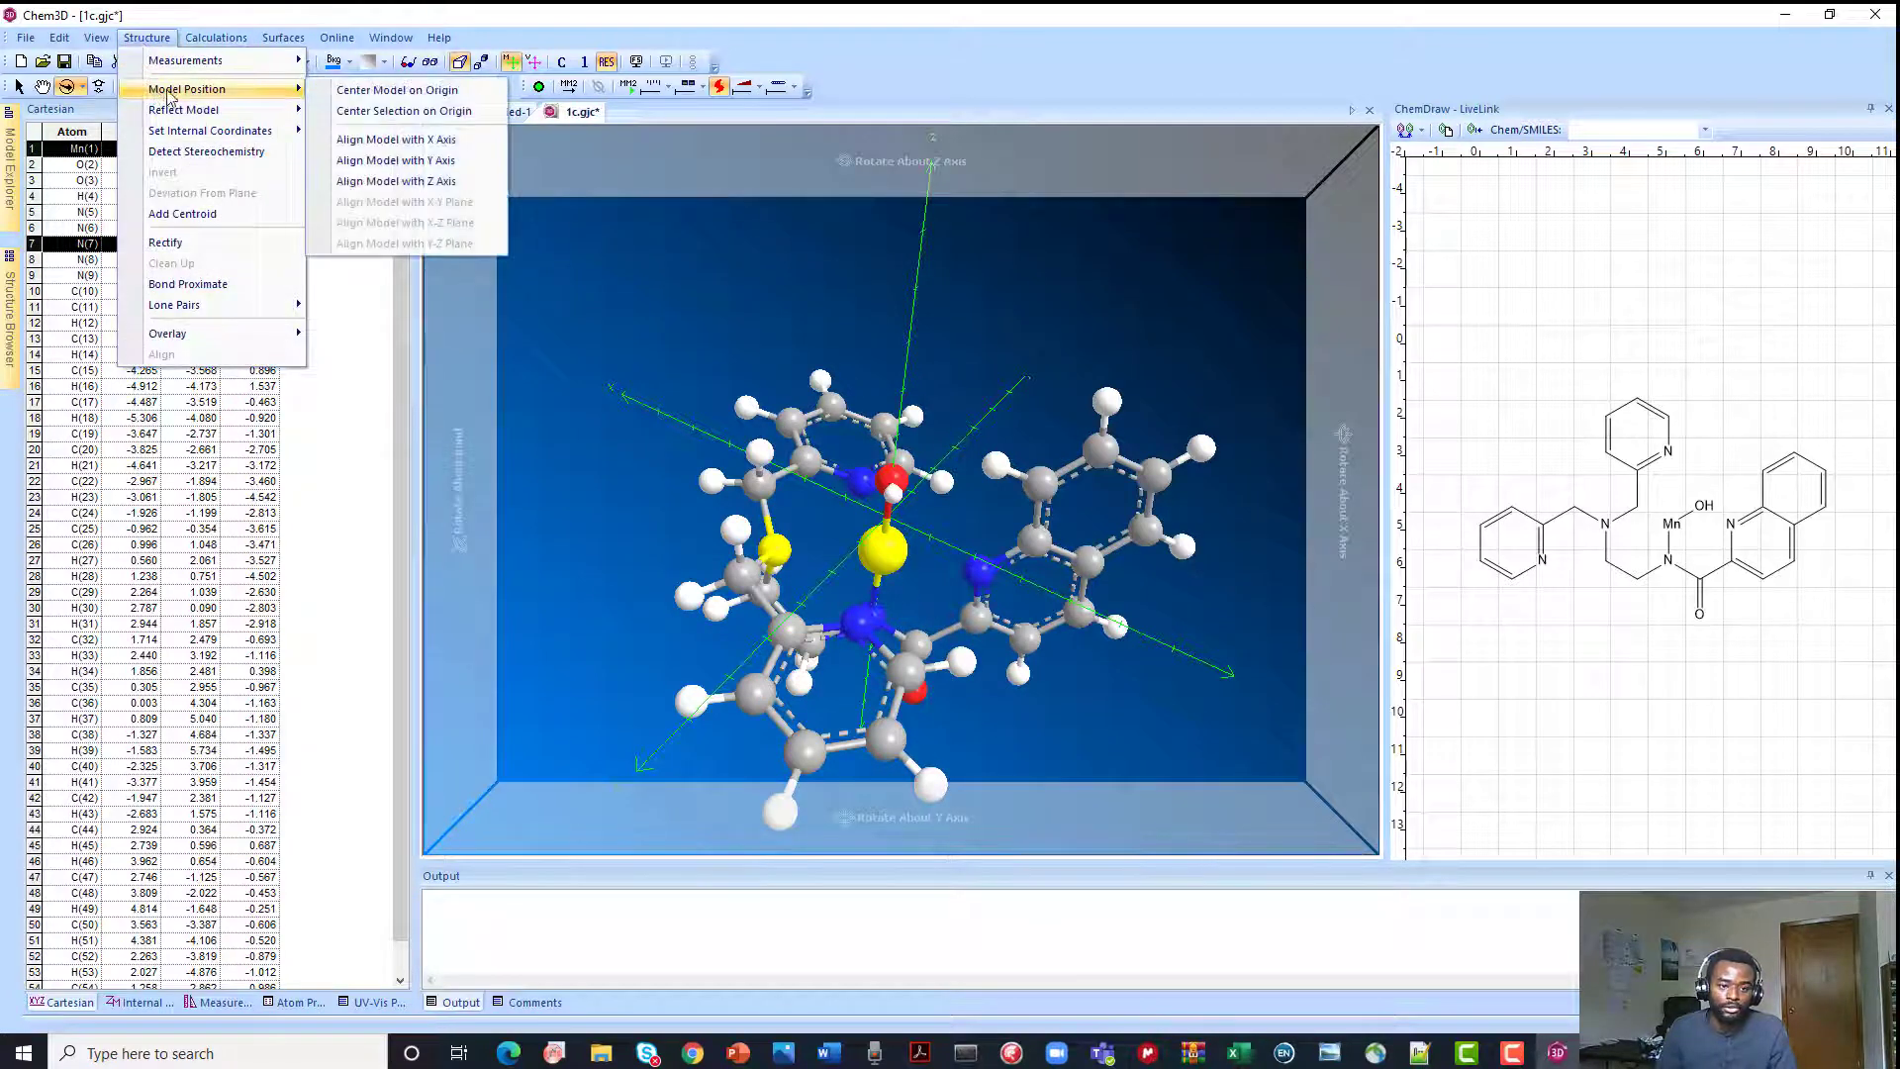
pyautogui.click(401, 141)
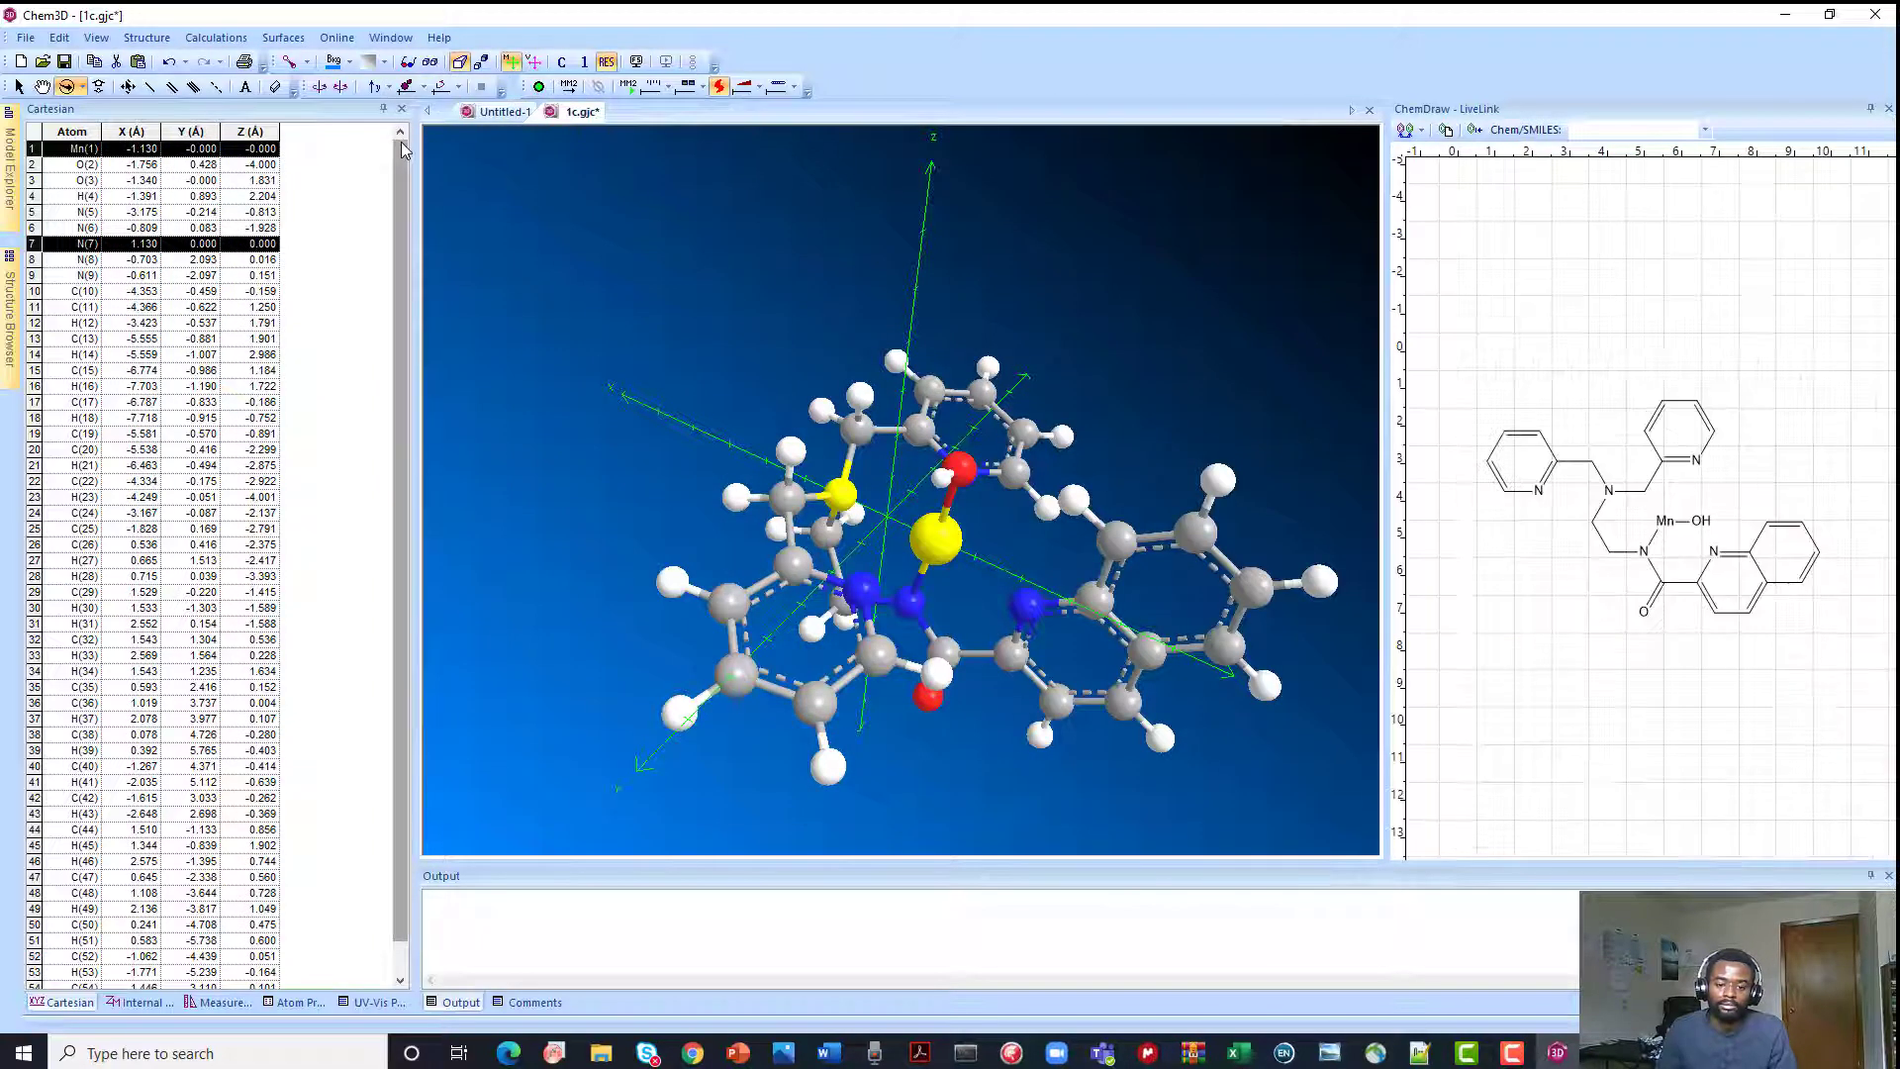
pyautogui.moveTo(925, 526); pyautogui.dragTo(975, 556)
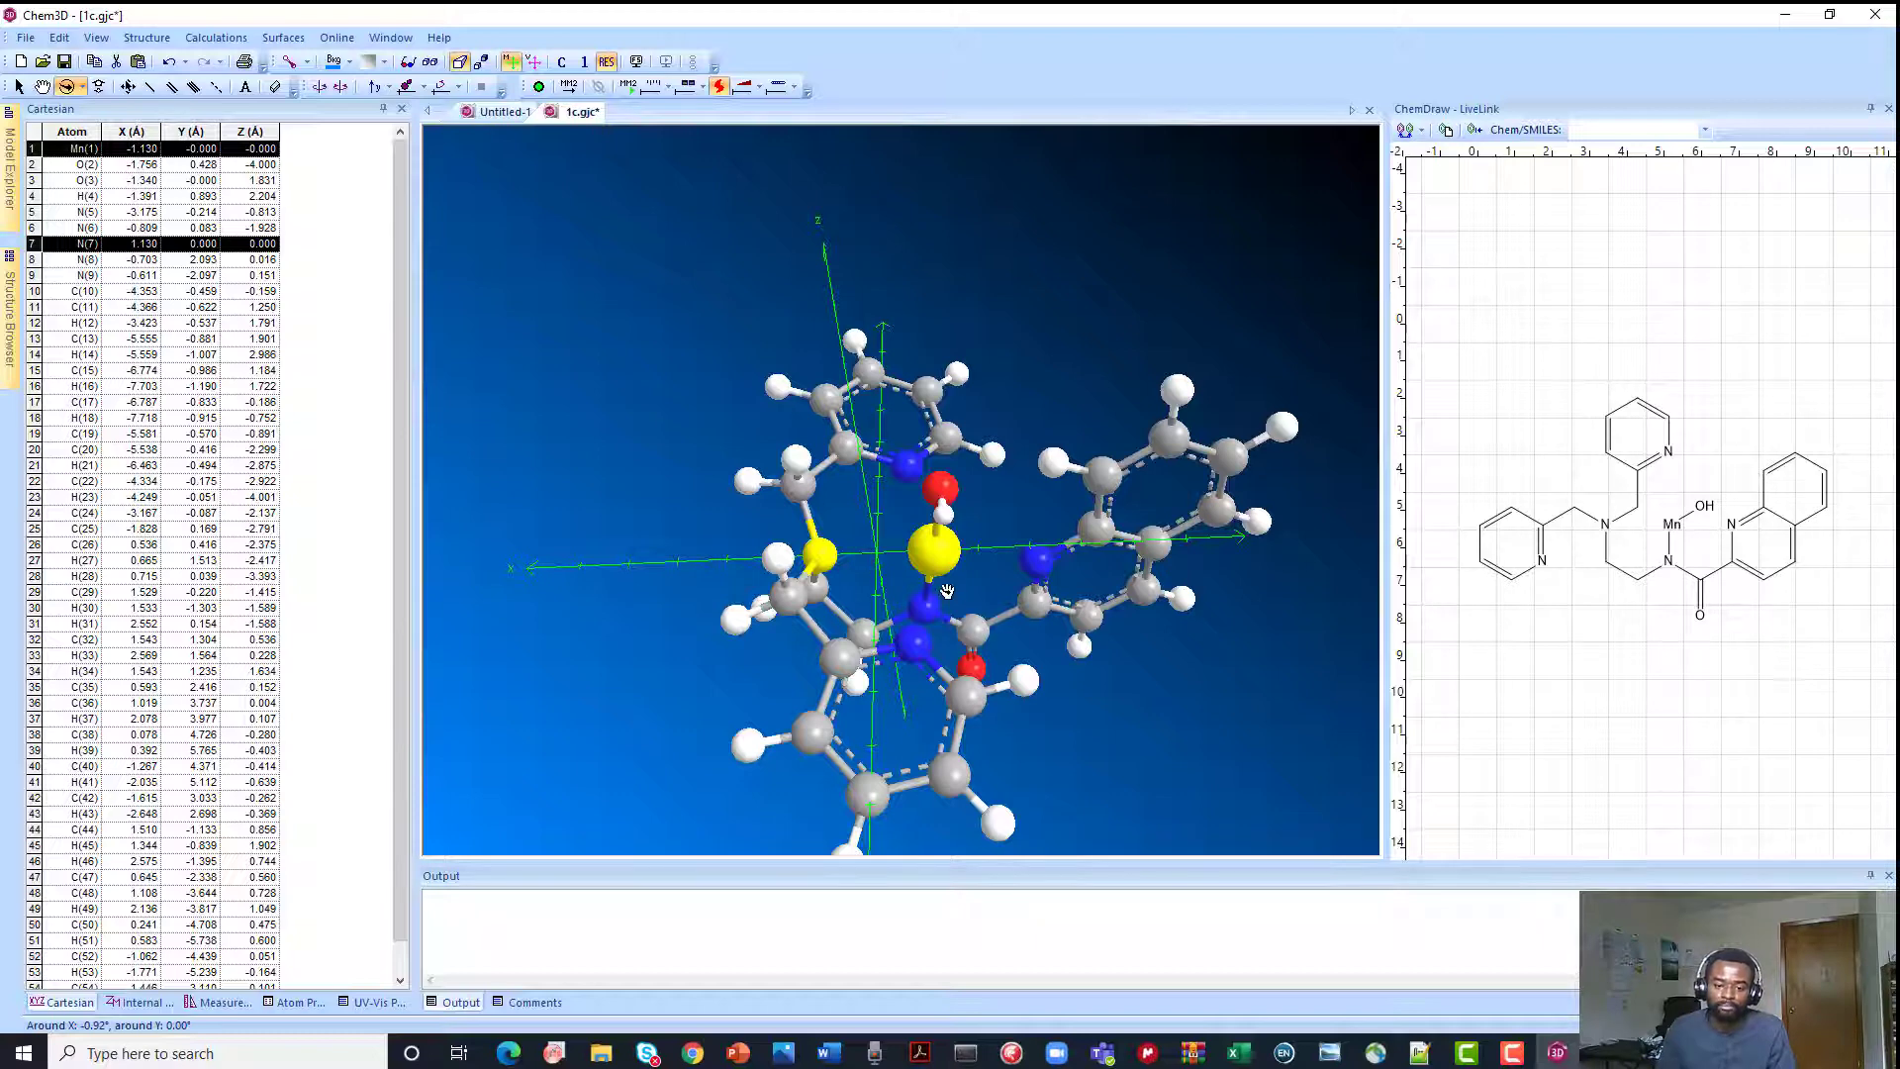
pyautogui.moveTo(947, 591); pyautogui.dragTo(915, 567)
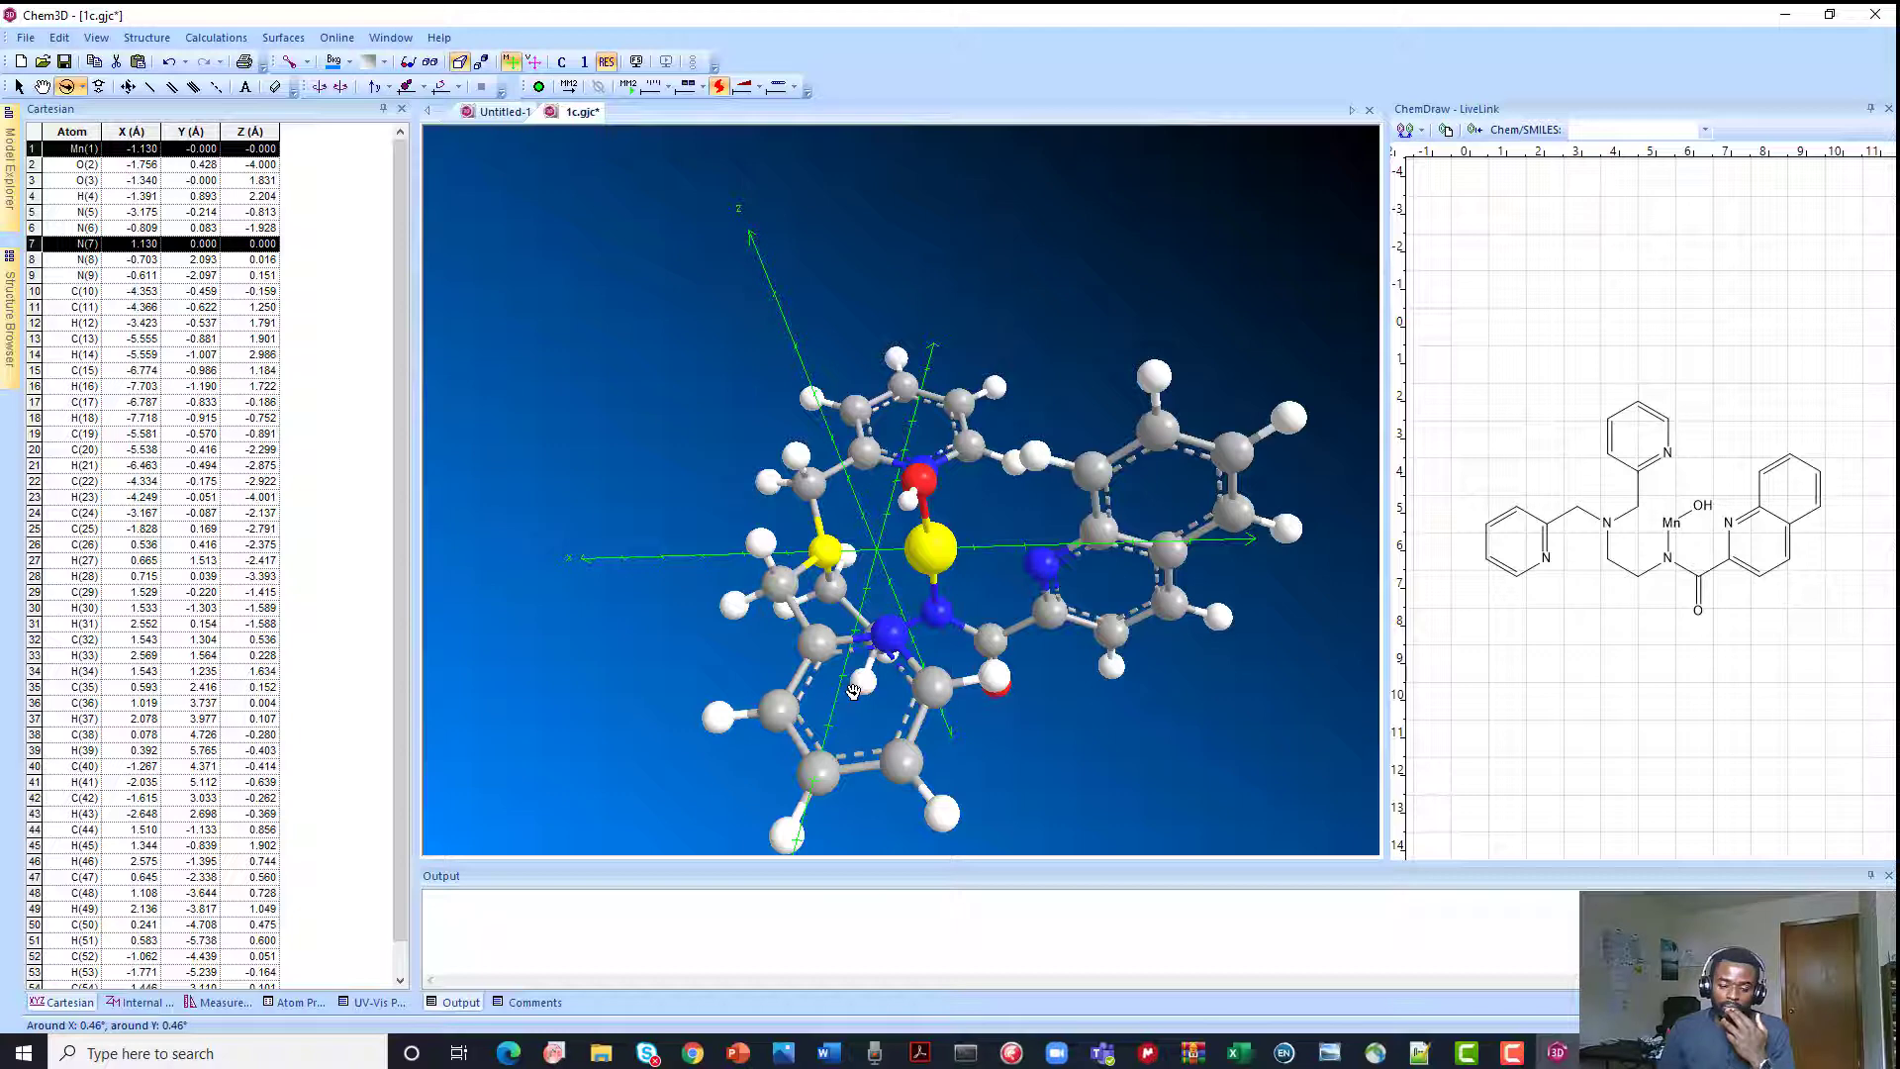
# Read the Mn–N bond lengths, then swap N(7) for N(8) in the selection with Mn(1)
pyautogui.moveTo(899, 631)
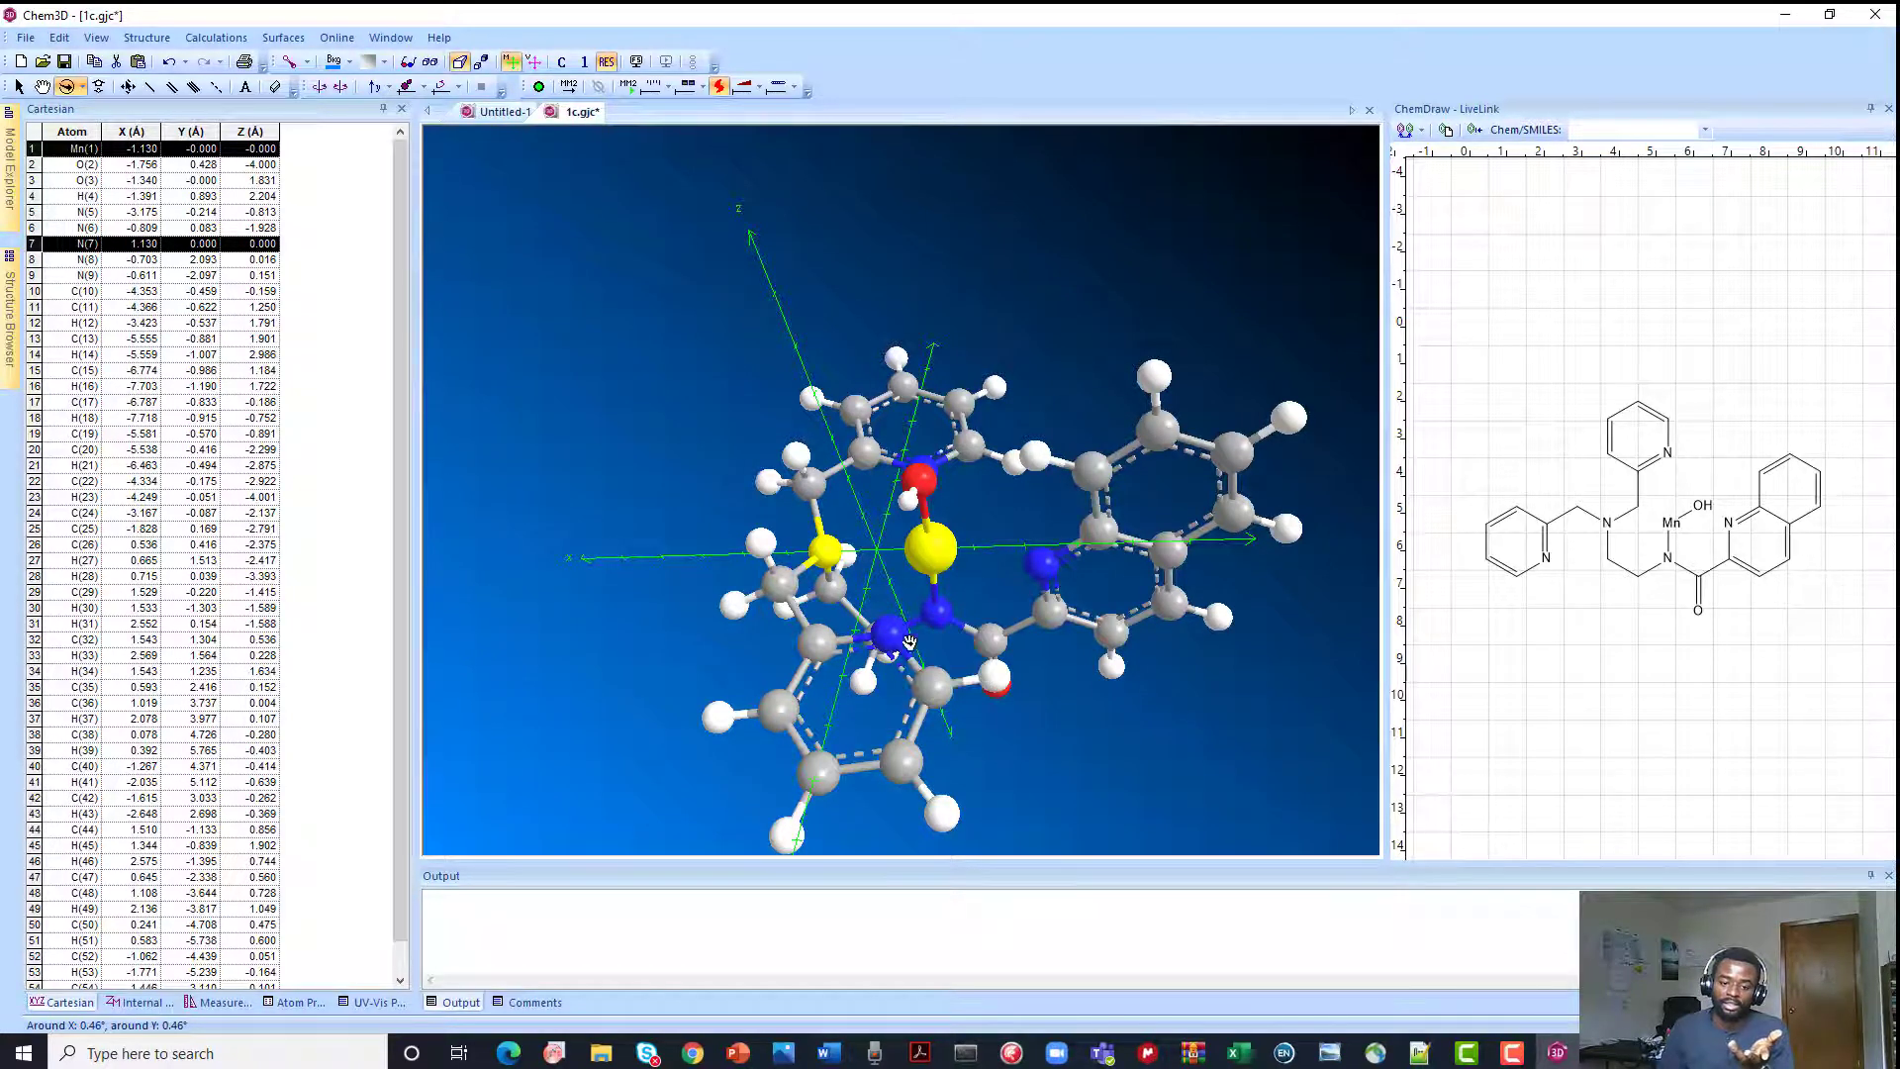
pyautogui.moveTo(930, 561)
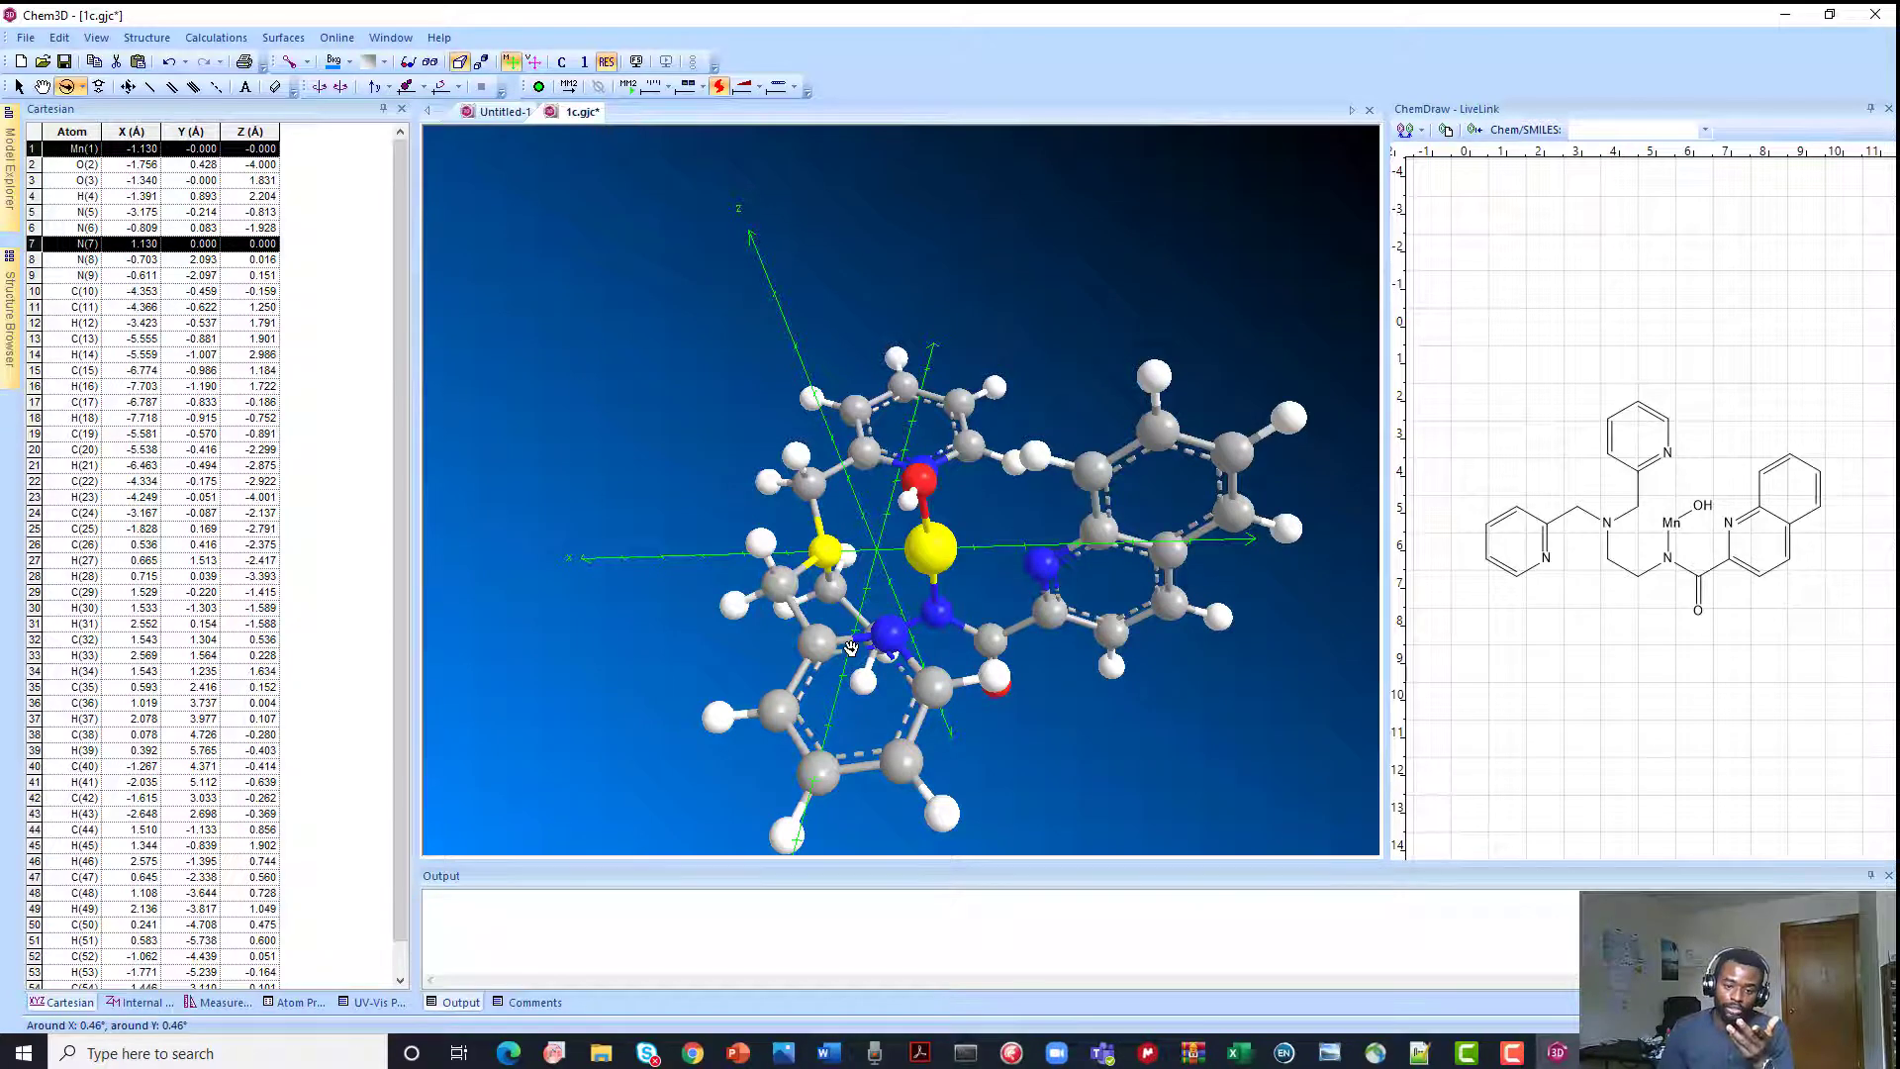
pyautogui.moveTo(818, 549)
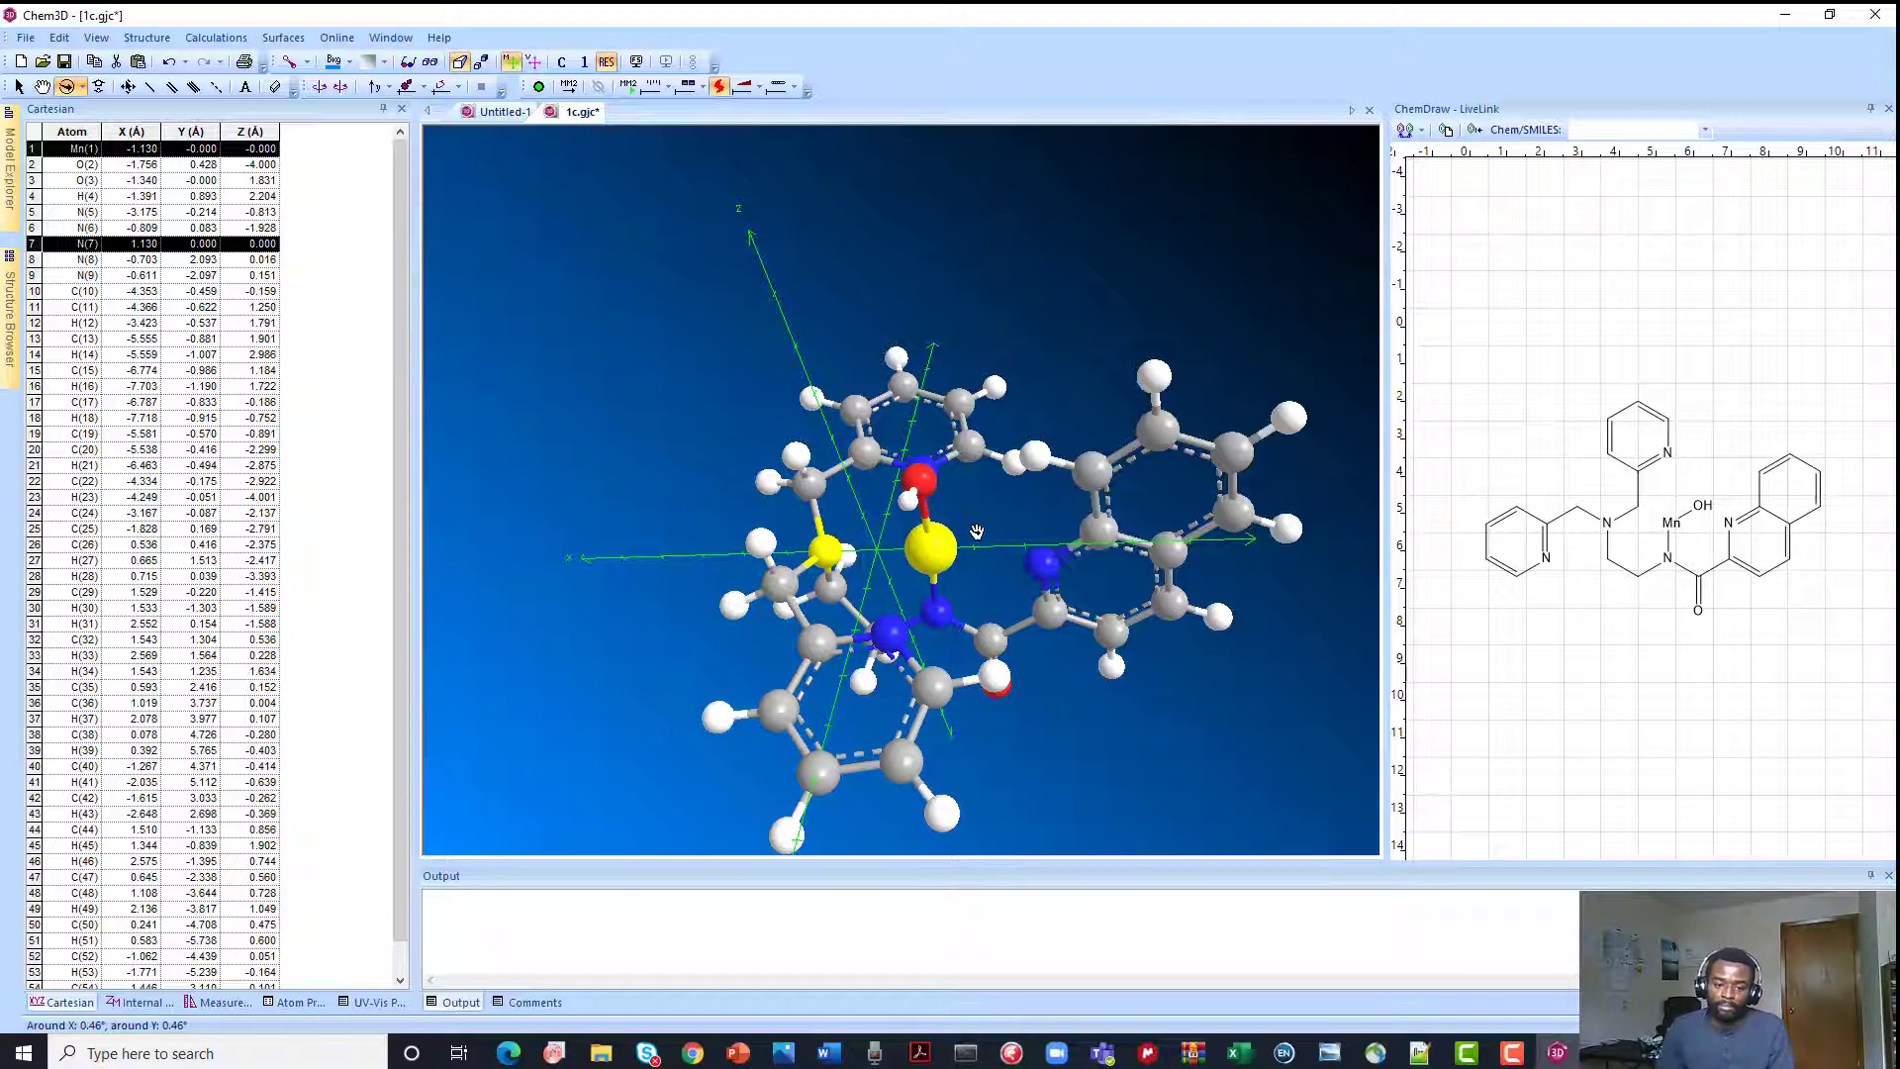
pyautogui.keyDown('shift'); pyautogui.click(839, 556); pyautogui.keyUp('shift')
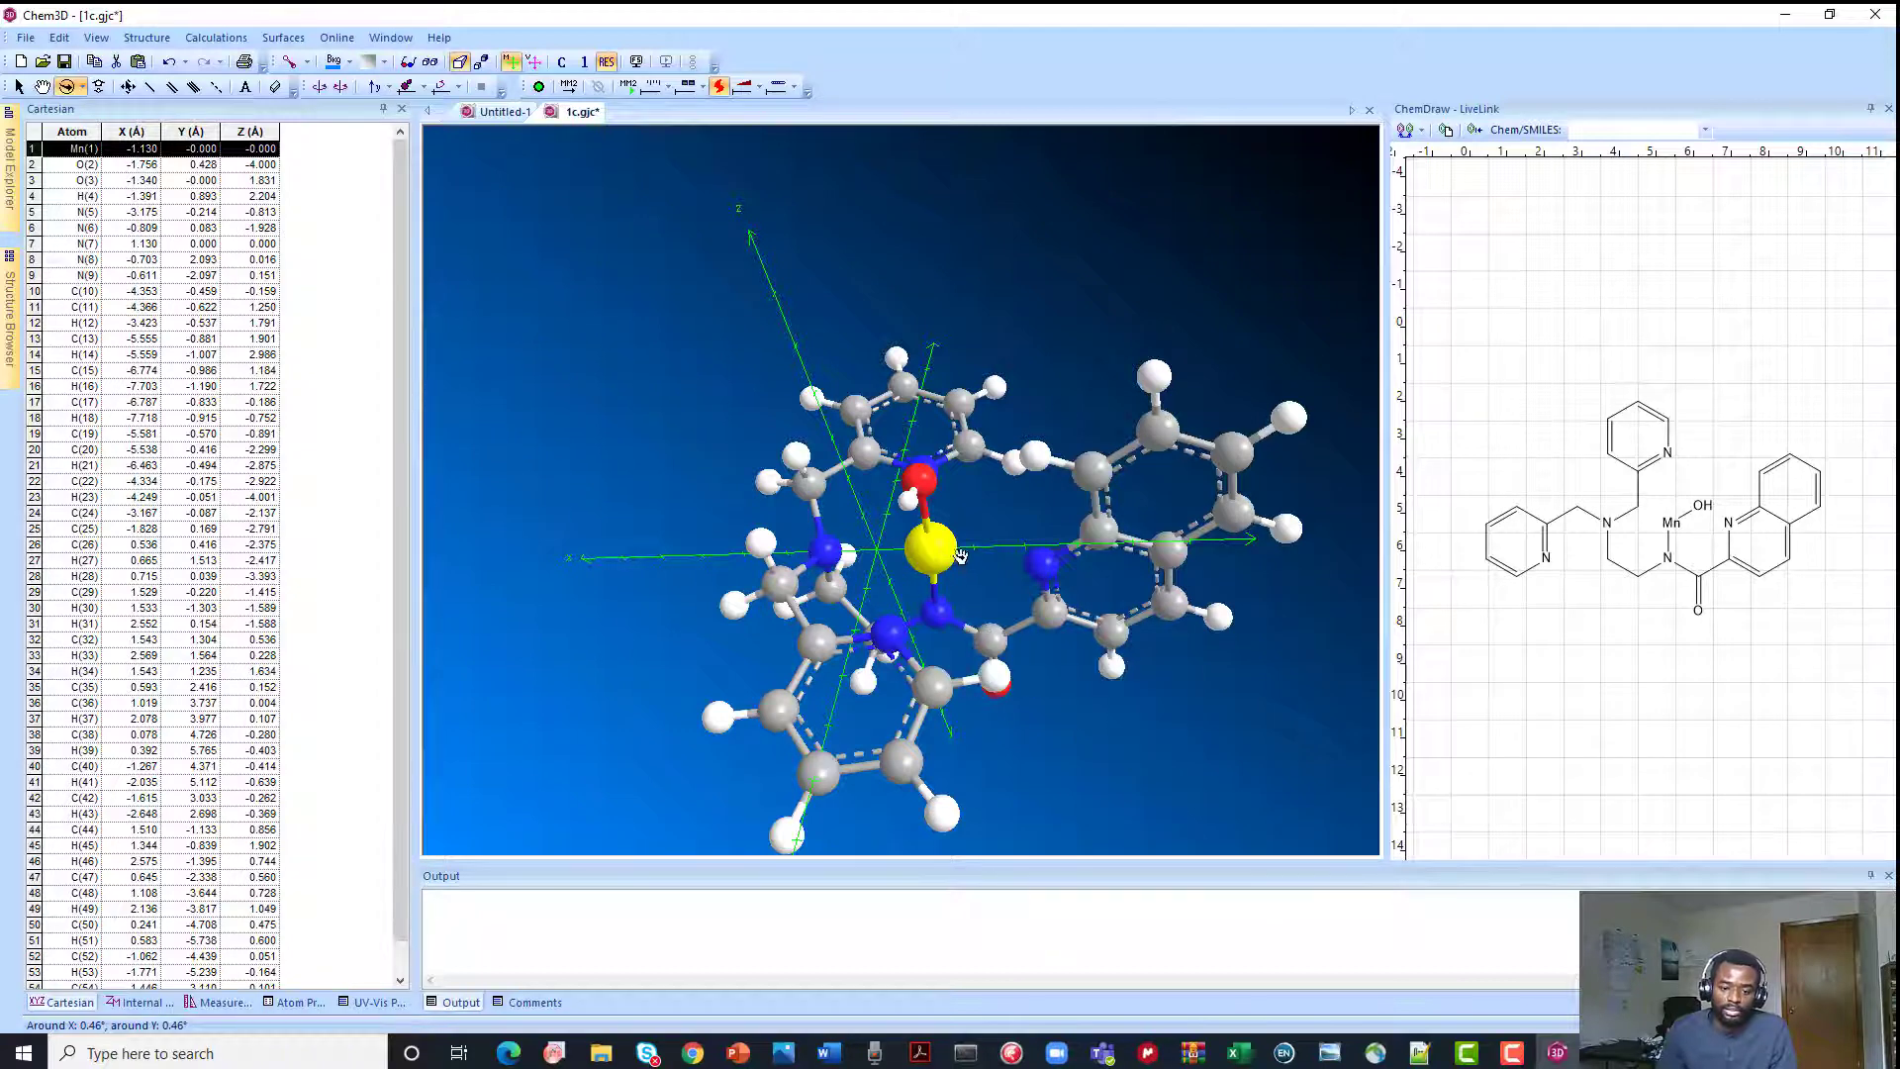
pyautogui.keyDown('shift'); pyautogui.click(907, 638); pyautogui.keyUp('shift')
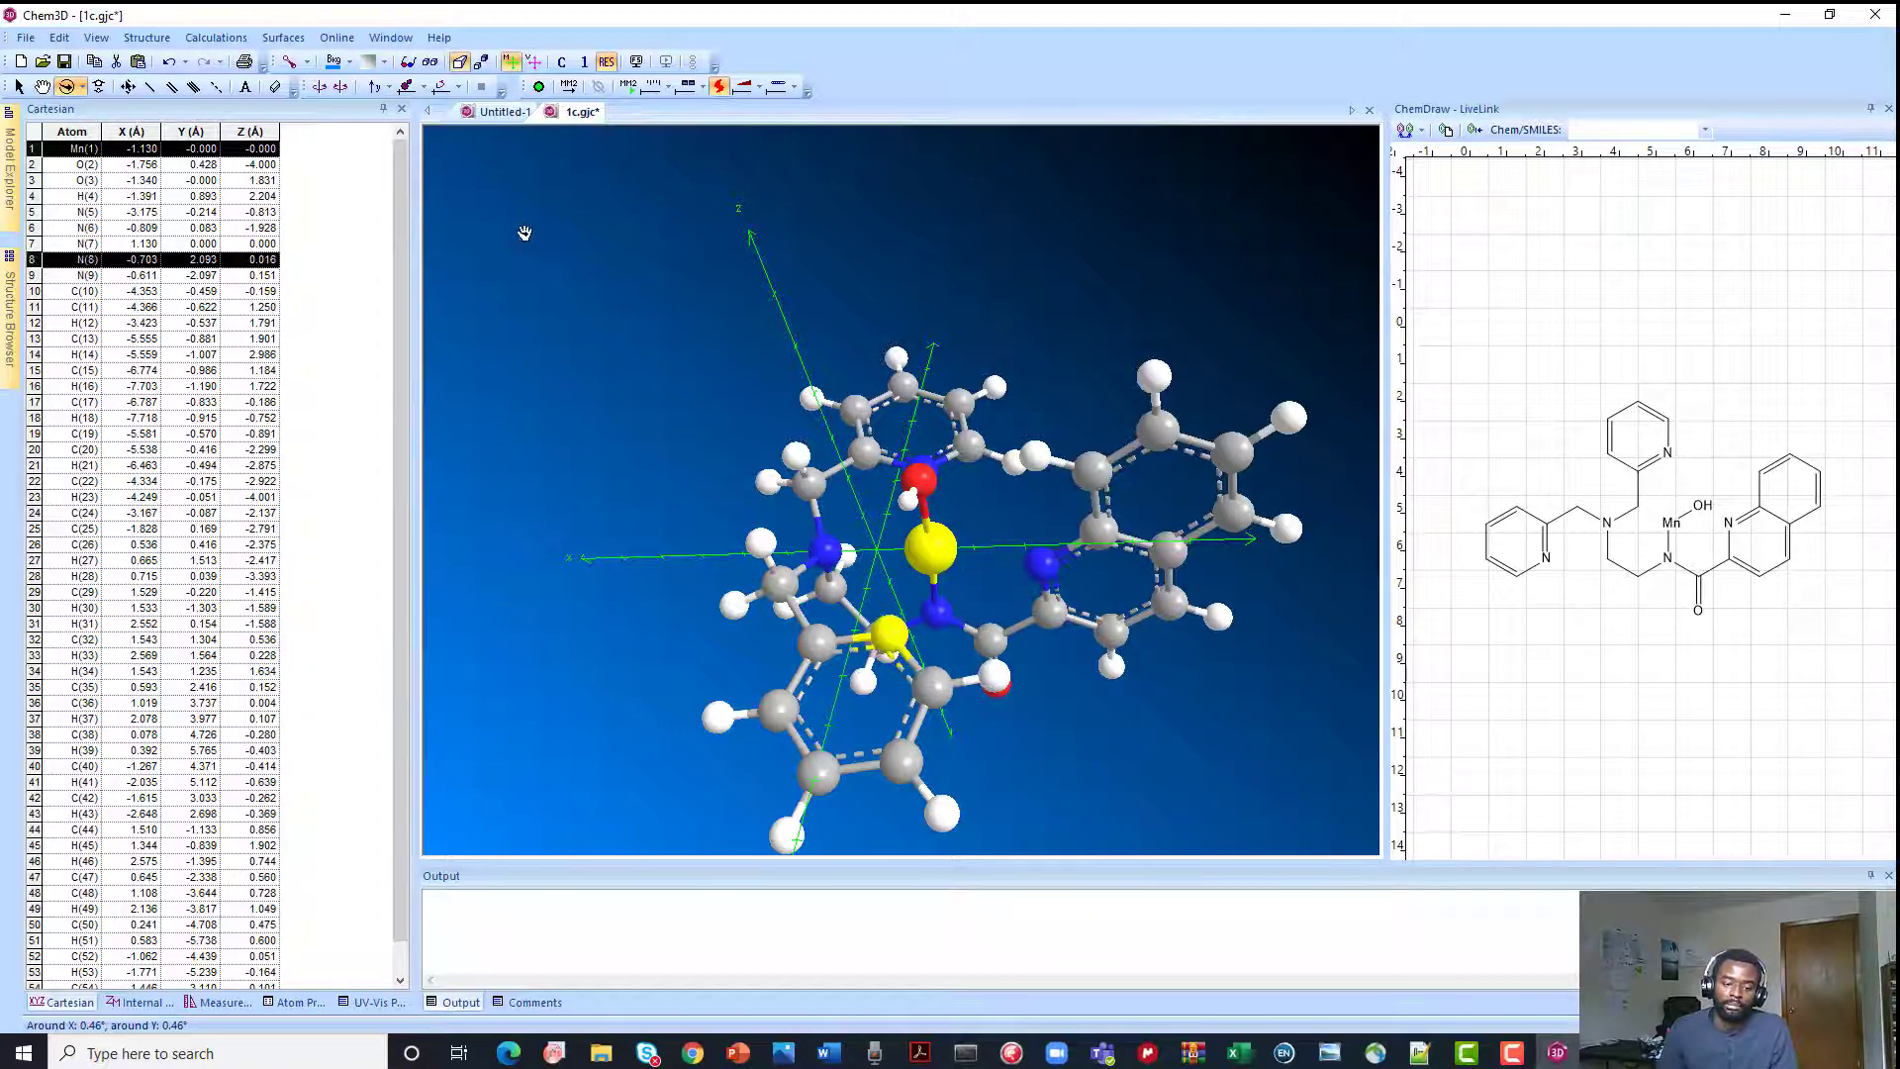
# Align the Mn(1)–N(8) bond with the Y axis and rotate the model to verify it
pyautogui.click(153, 42)
pyautogui.moveTo(198, 89)
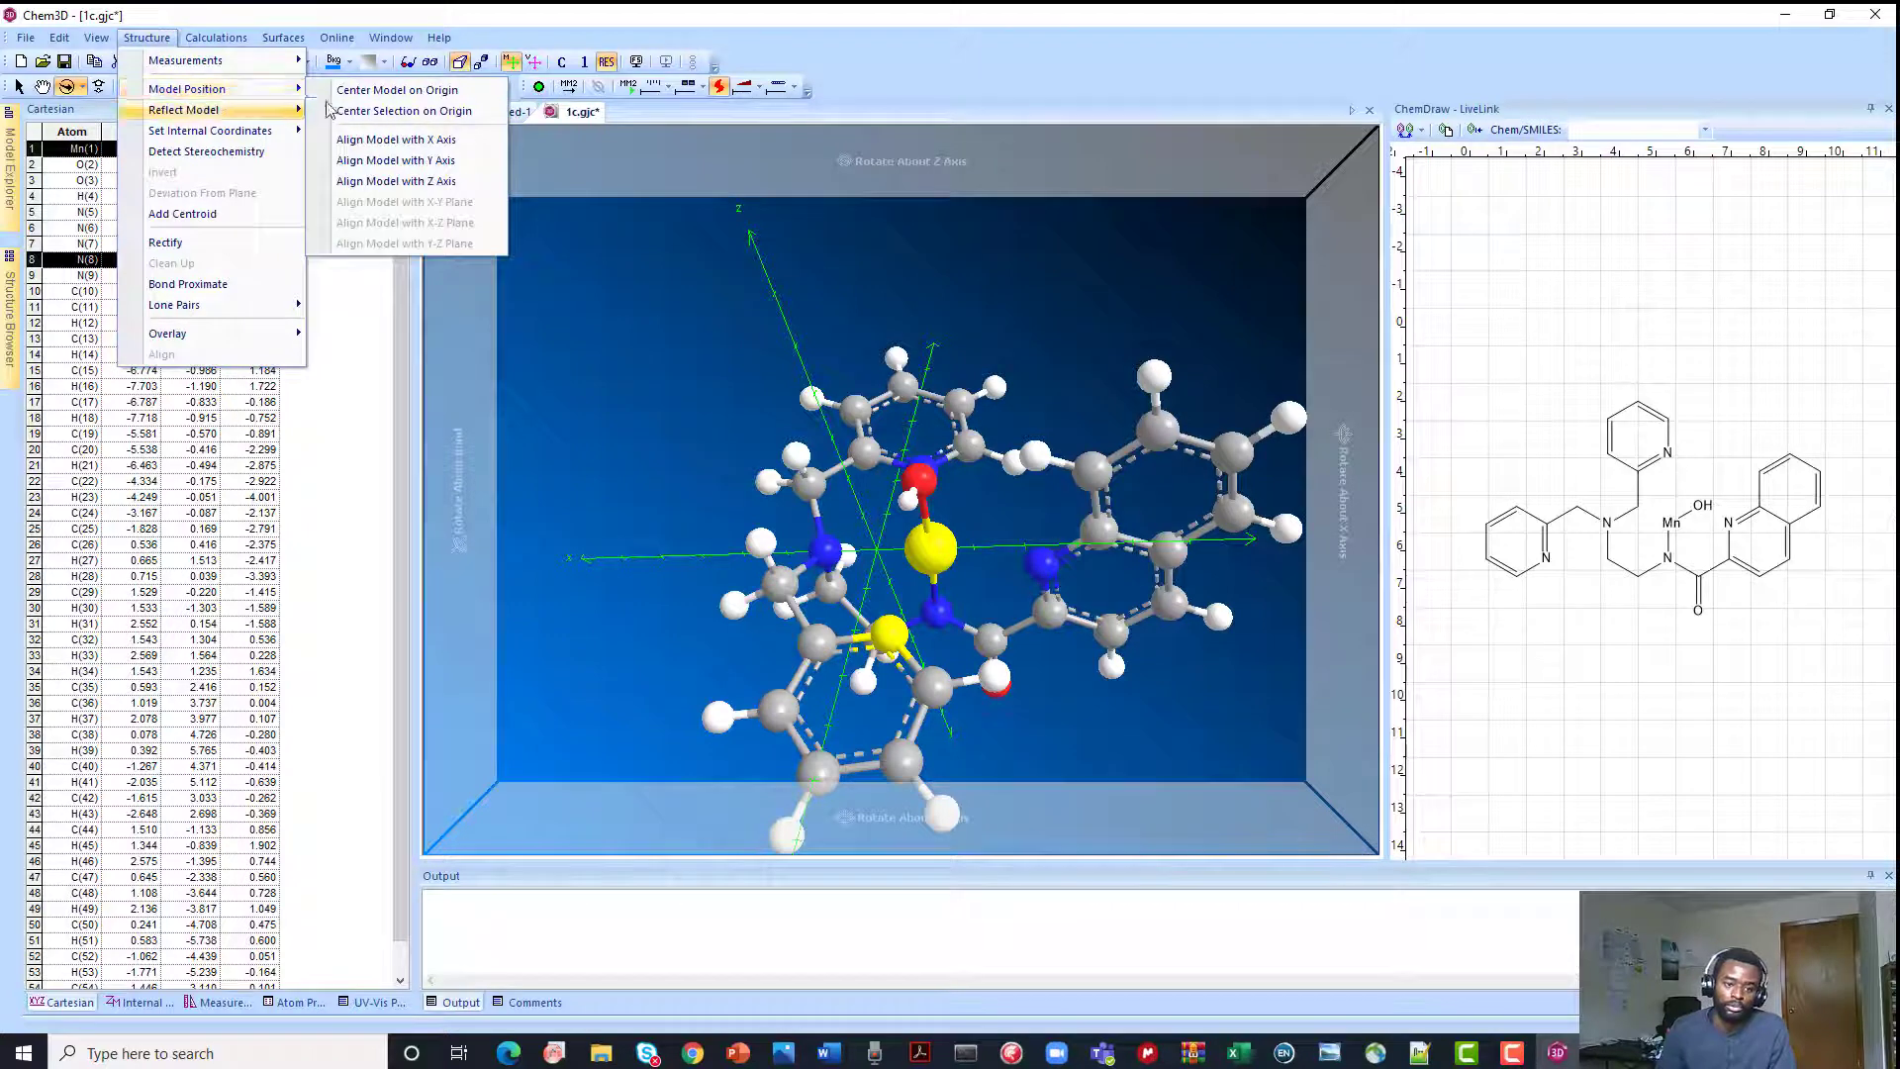
pyautogui.click(414, 161)
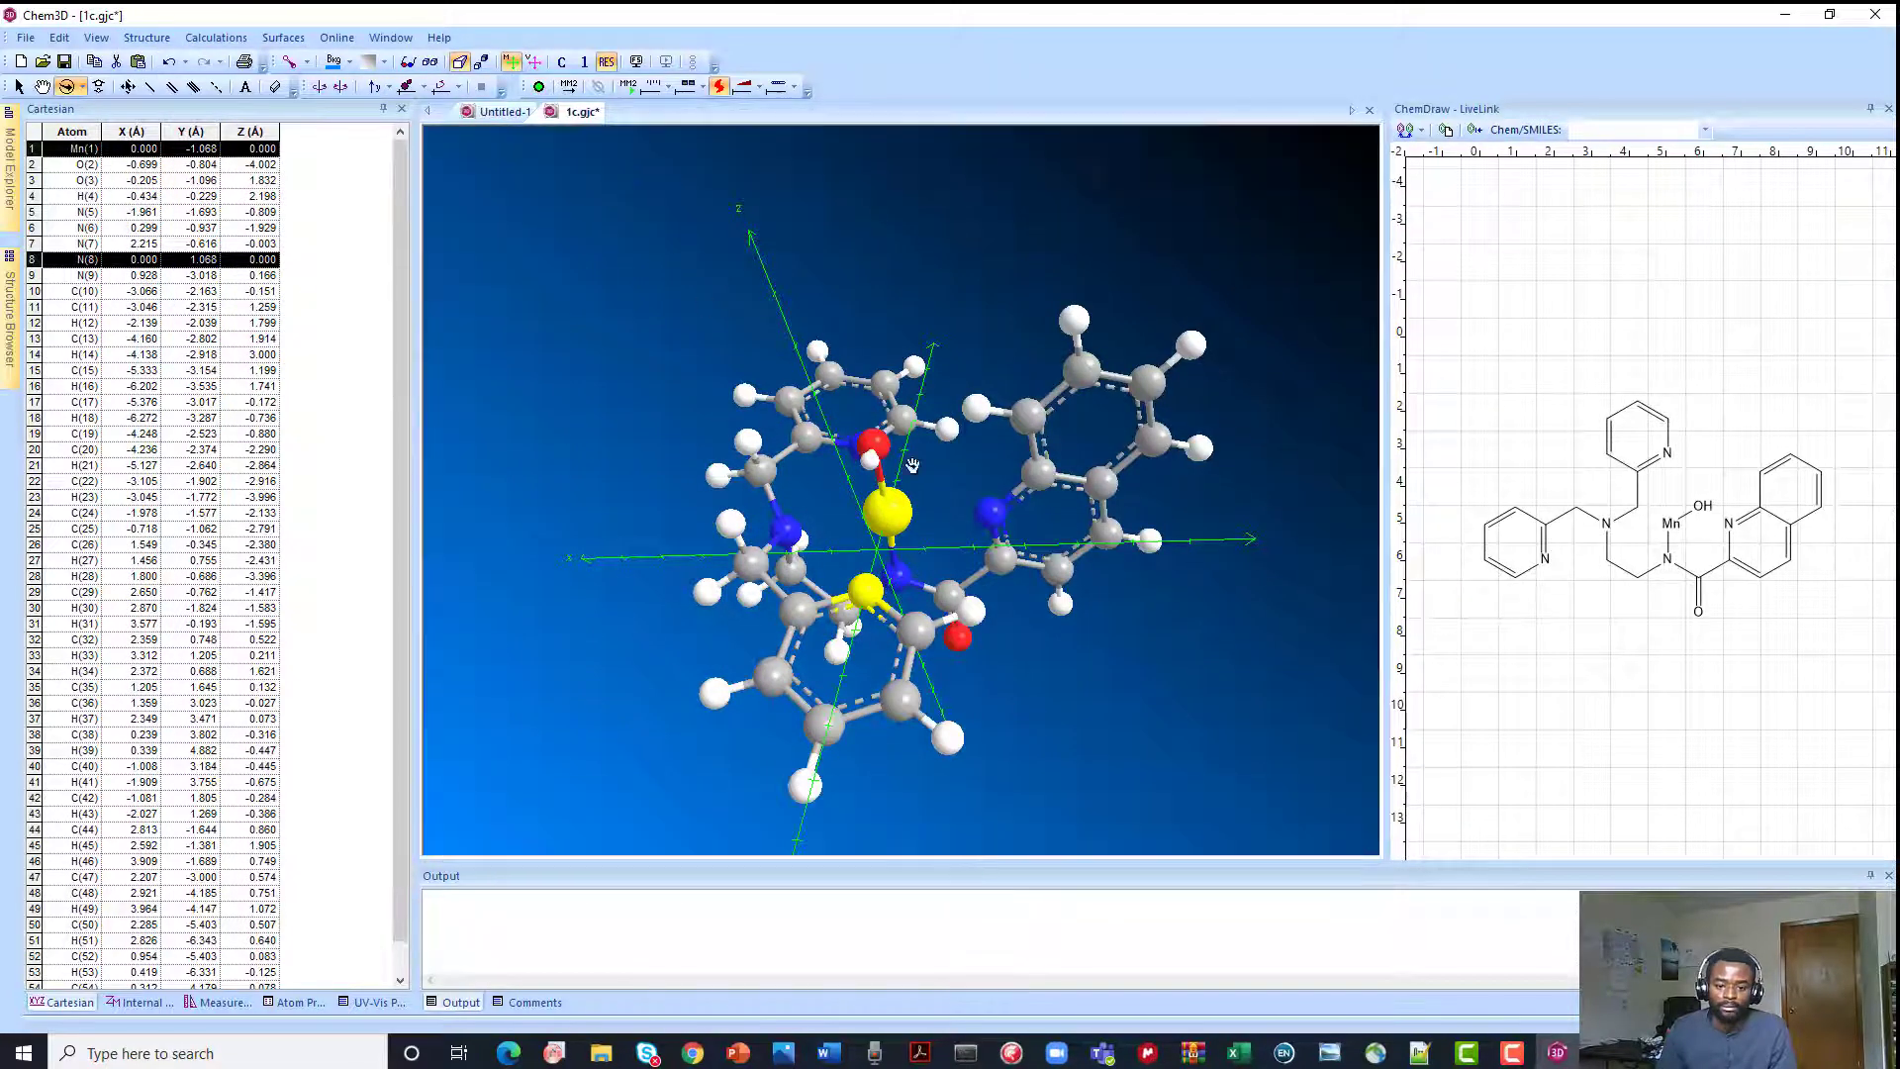
pyautogui.moveTo(911, 465); pyautogui.dragTo(829, 570)
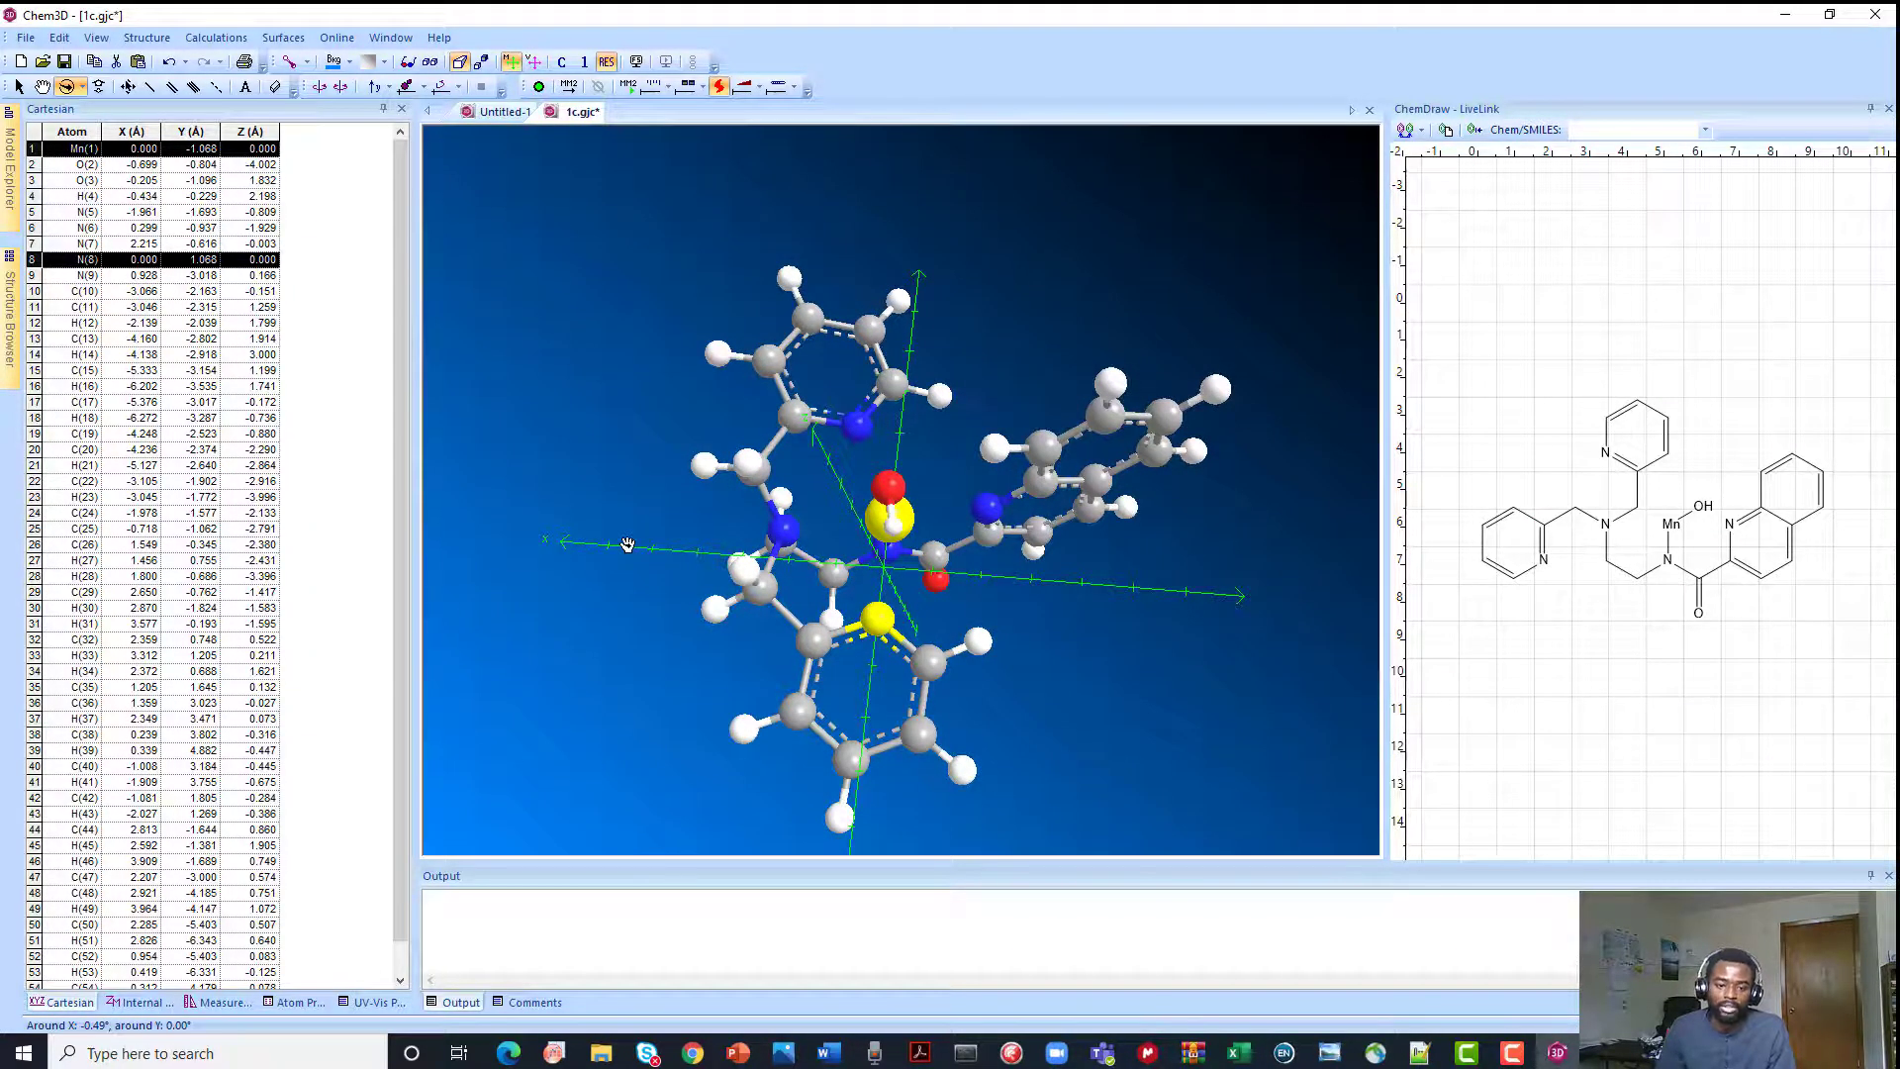
pyautogui.moveTo(787, 555)
pyautogui.mouseDown()
pyautogui.moveTo(787, 535)
pyautogui.moveTo(855, 529)
pyautogui.mouseUp()
pyautogui.moveTo(882, 513)
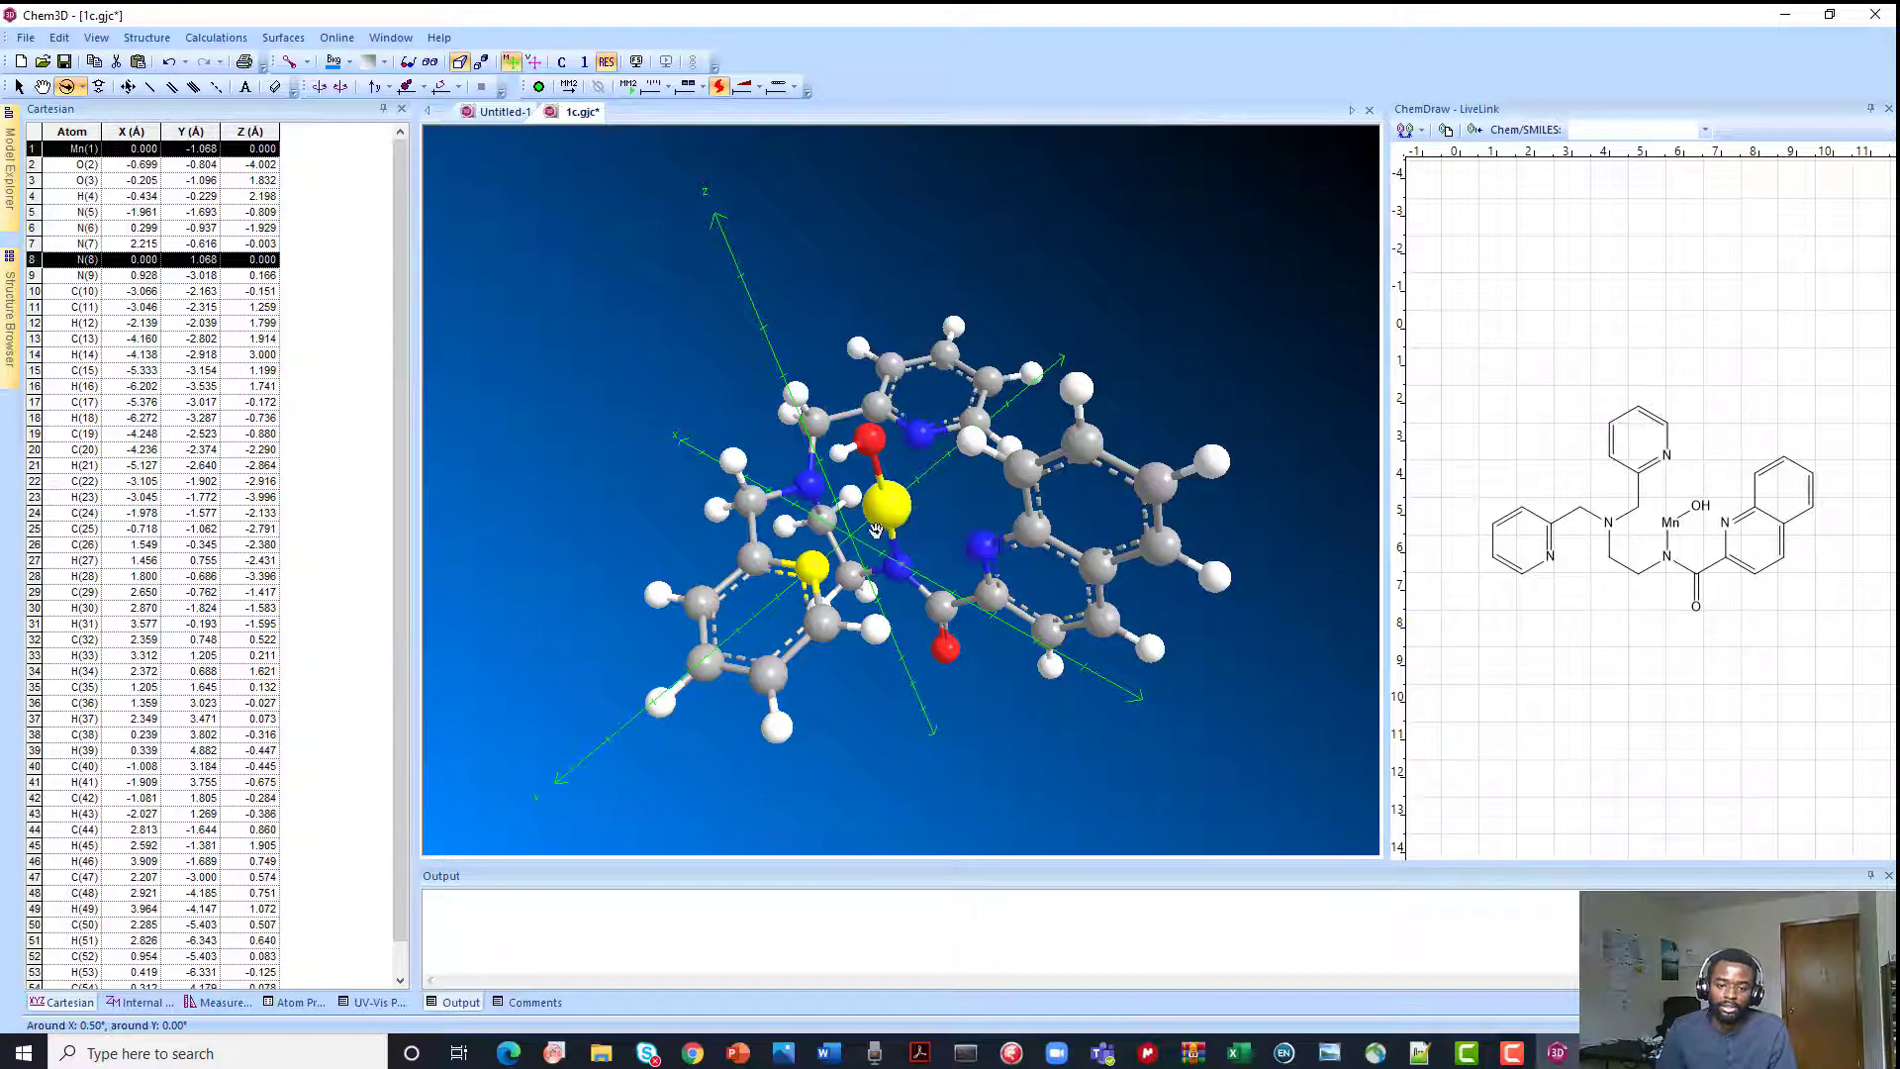
pyautogui.moveTo(824, 566)
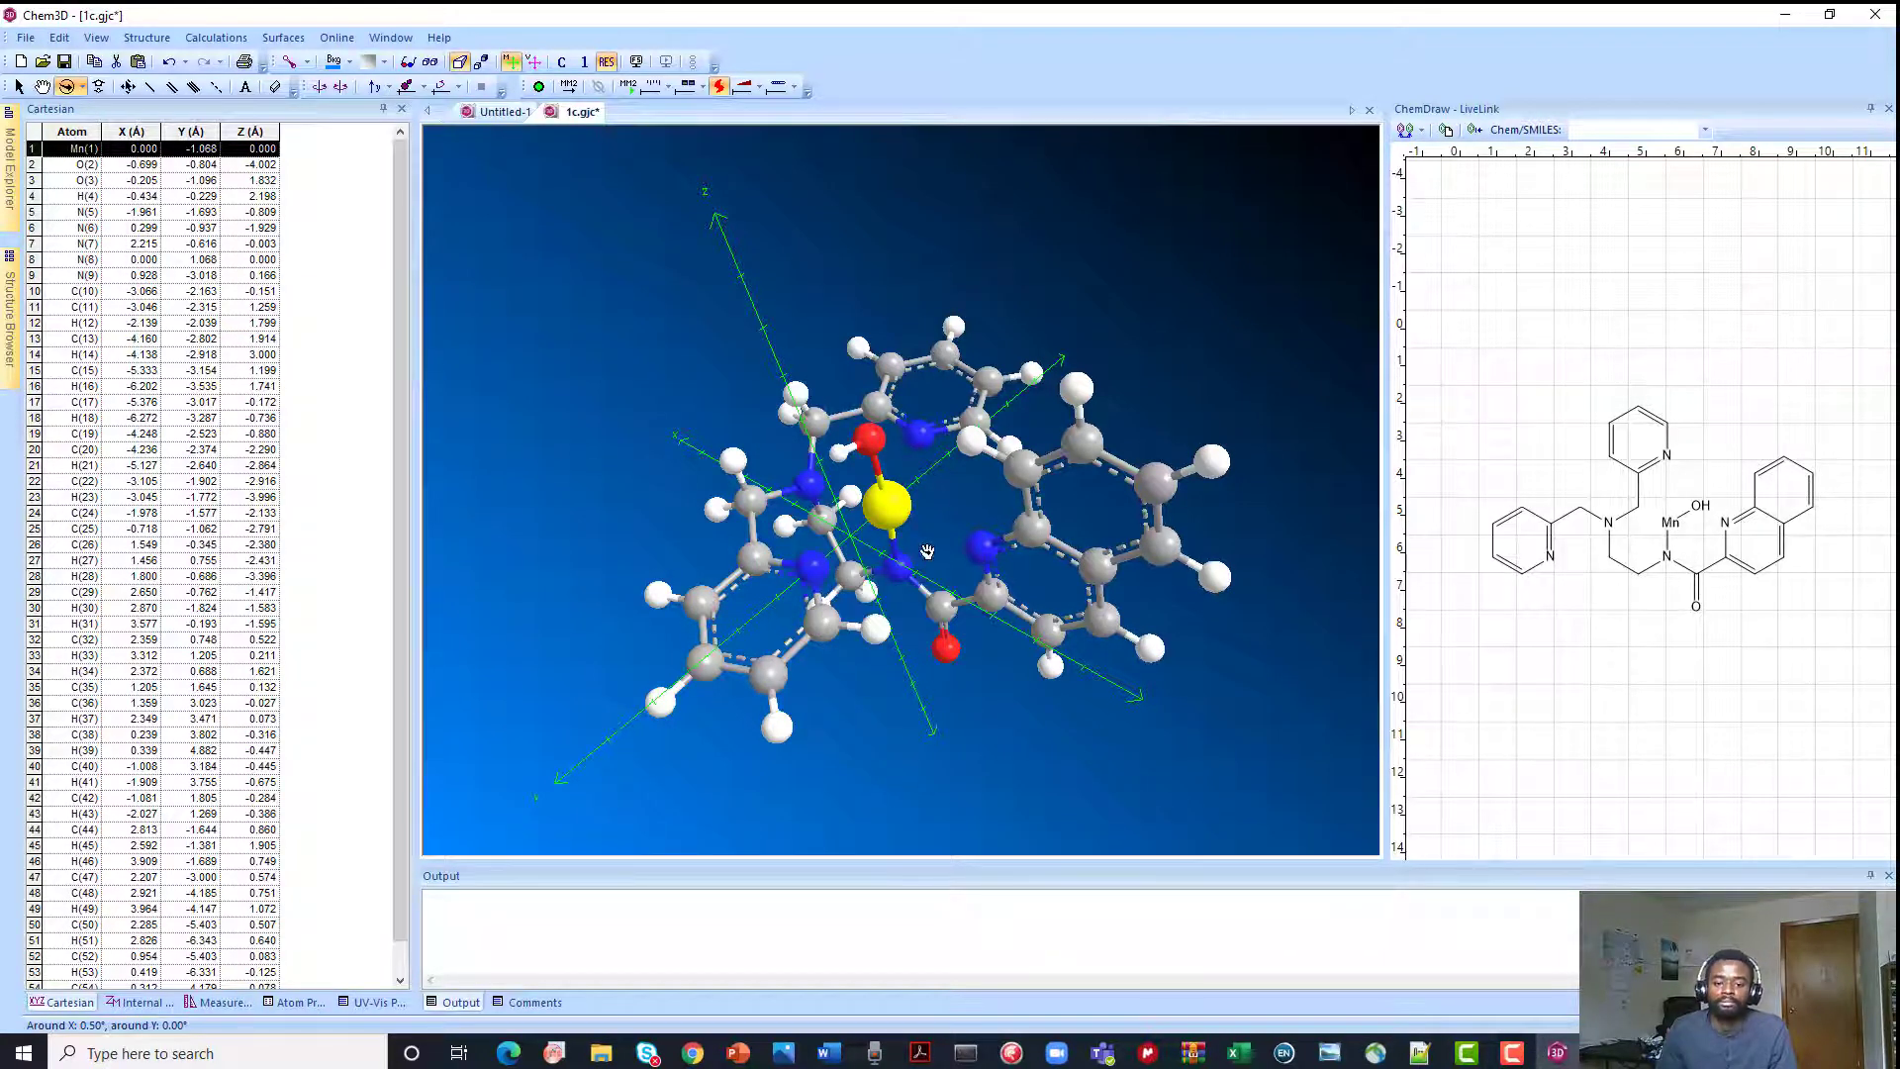
pyautogui.click(890, 509)
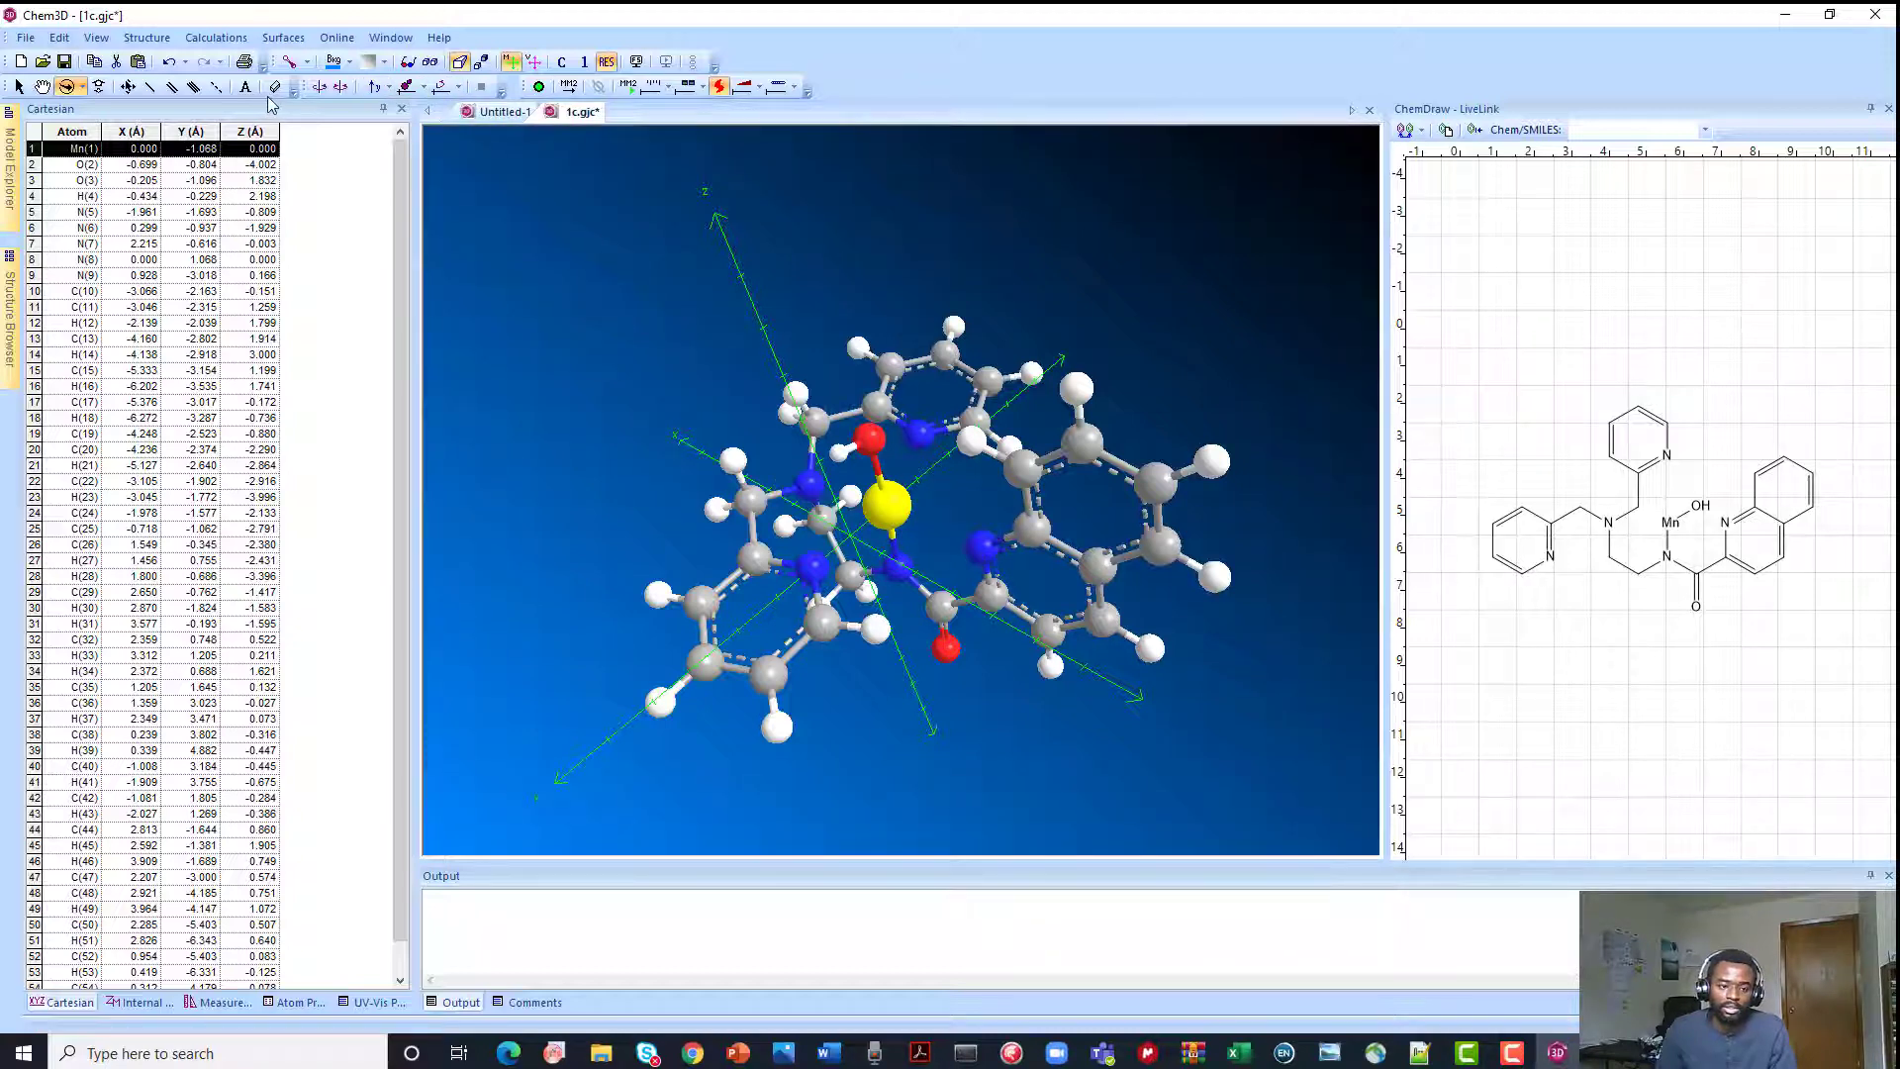
# Centre the selected Mn atom on the origin, then rotate and flip the complex
pyautogui.click(147, 38)
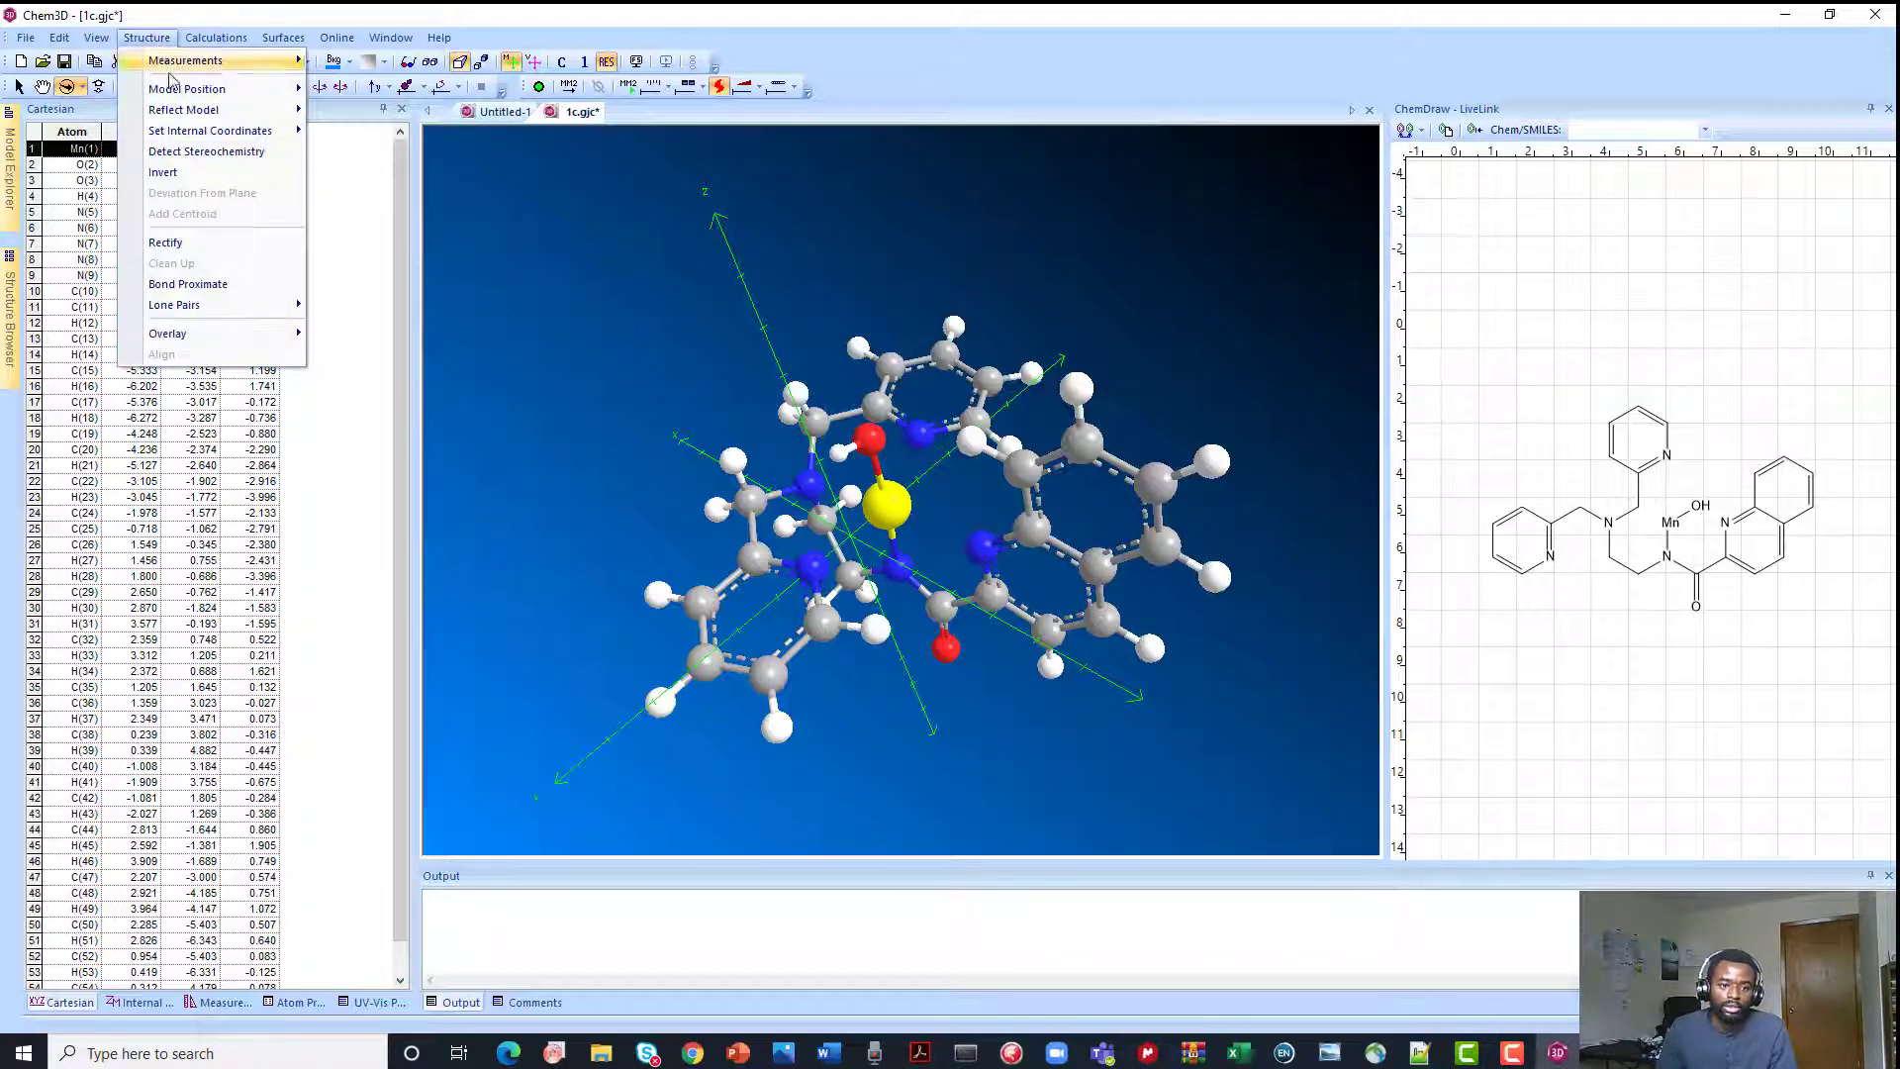
pyautogui.moveTo(175, 94)
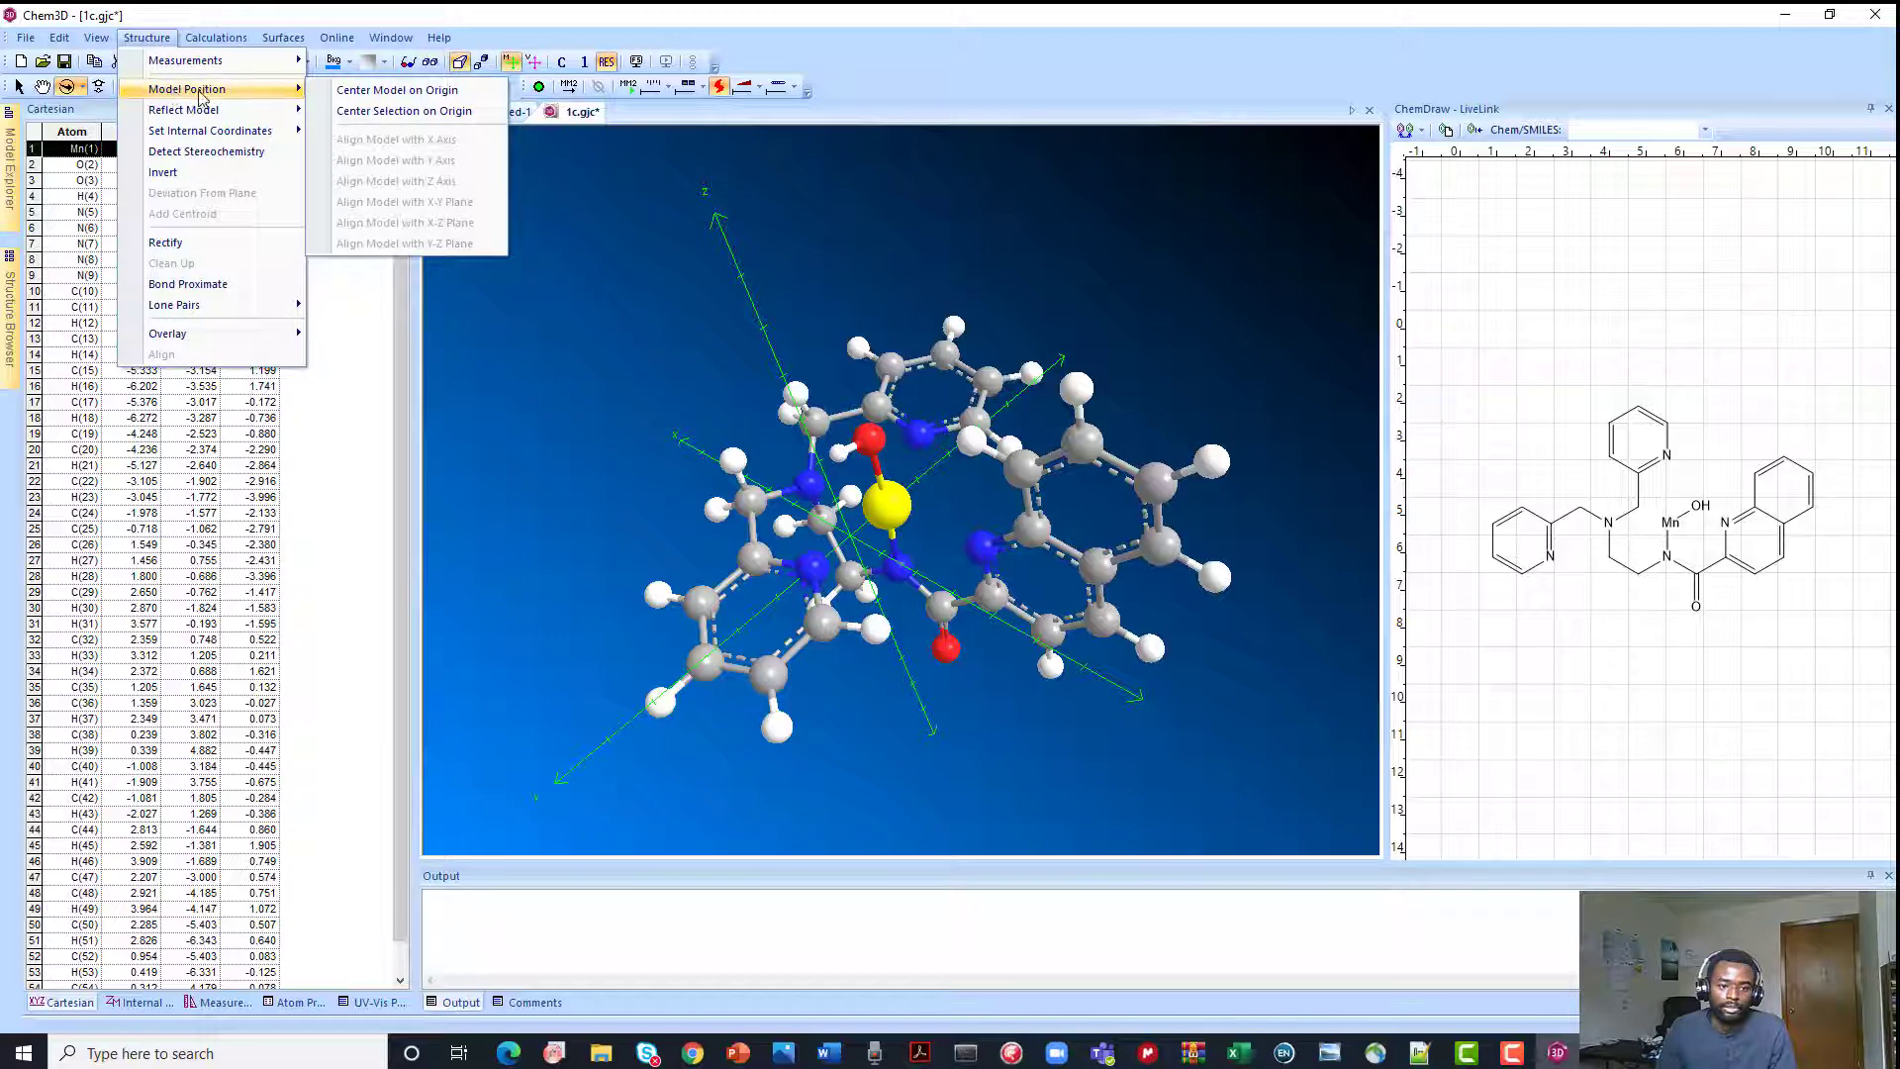
pyautogui.click(394, 114)
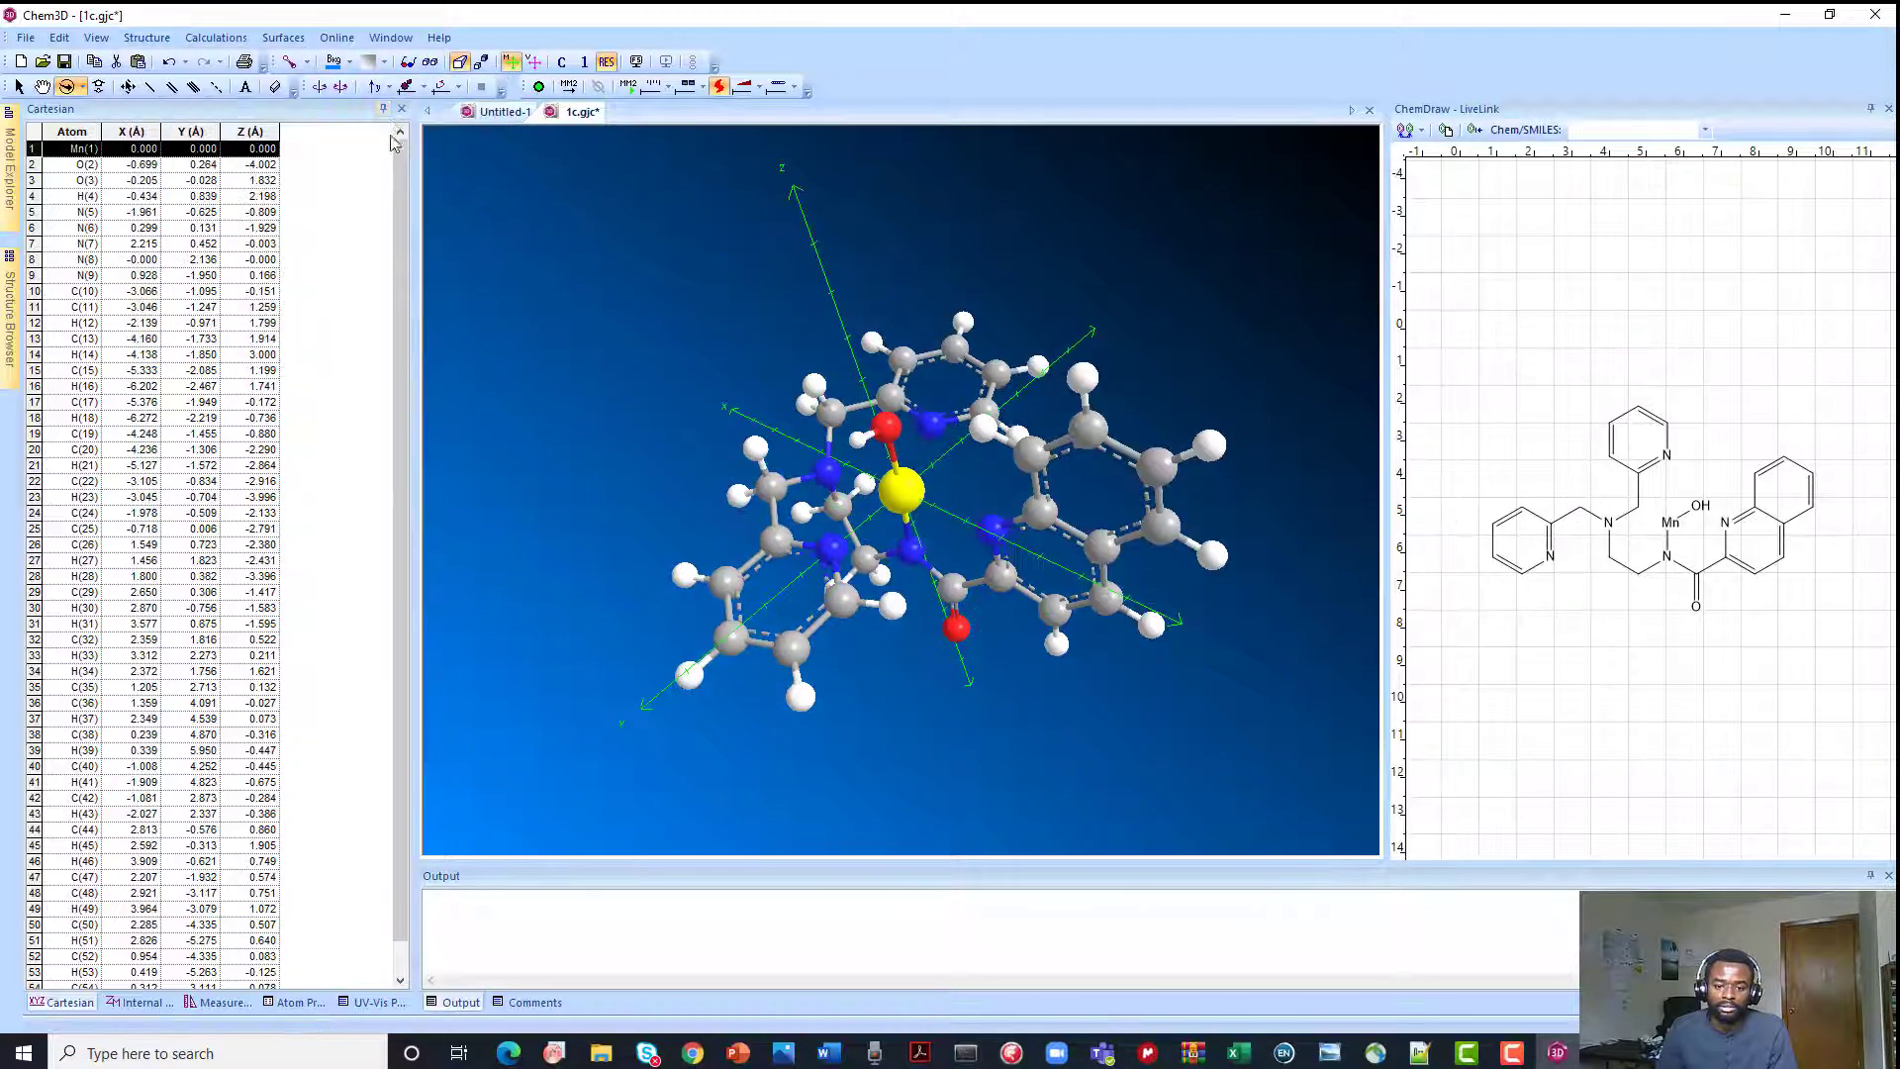
pyautogui.moveTo(834, 600)
pyautogui.mouseDown()
pyautogui.moveTo(886, 646)
pyautogui.moveTo(917, 467)
pyautogui.mouseUp()
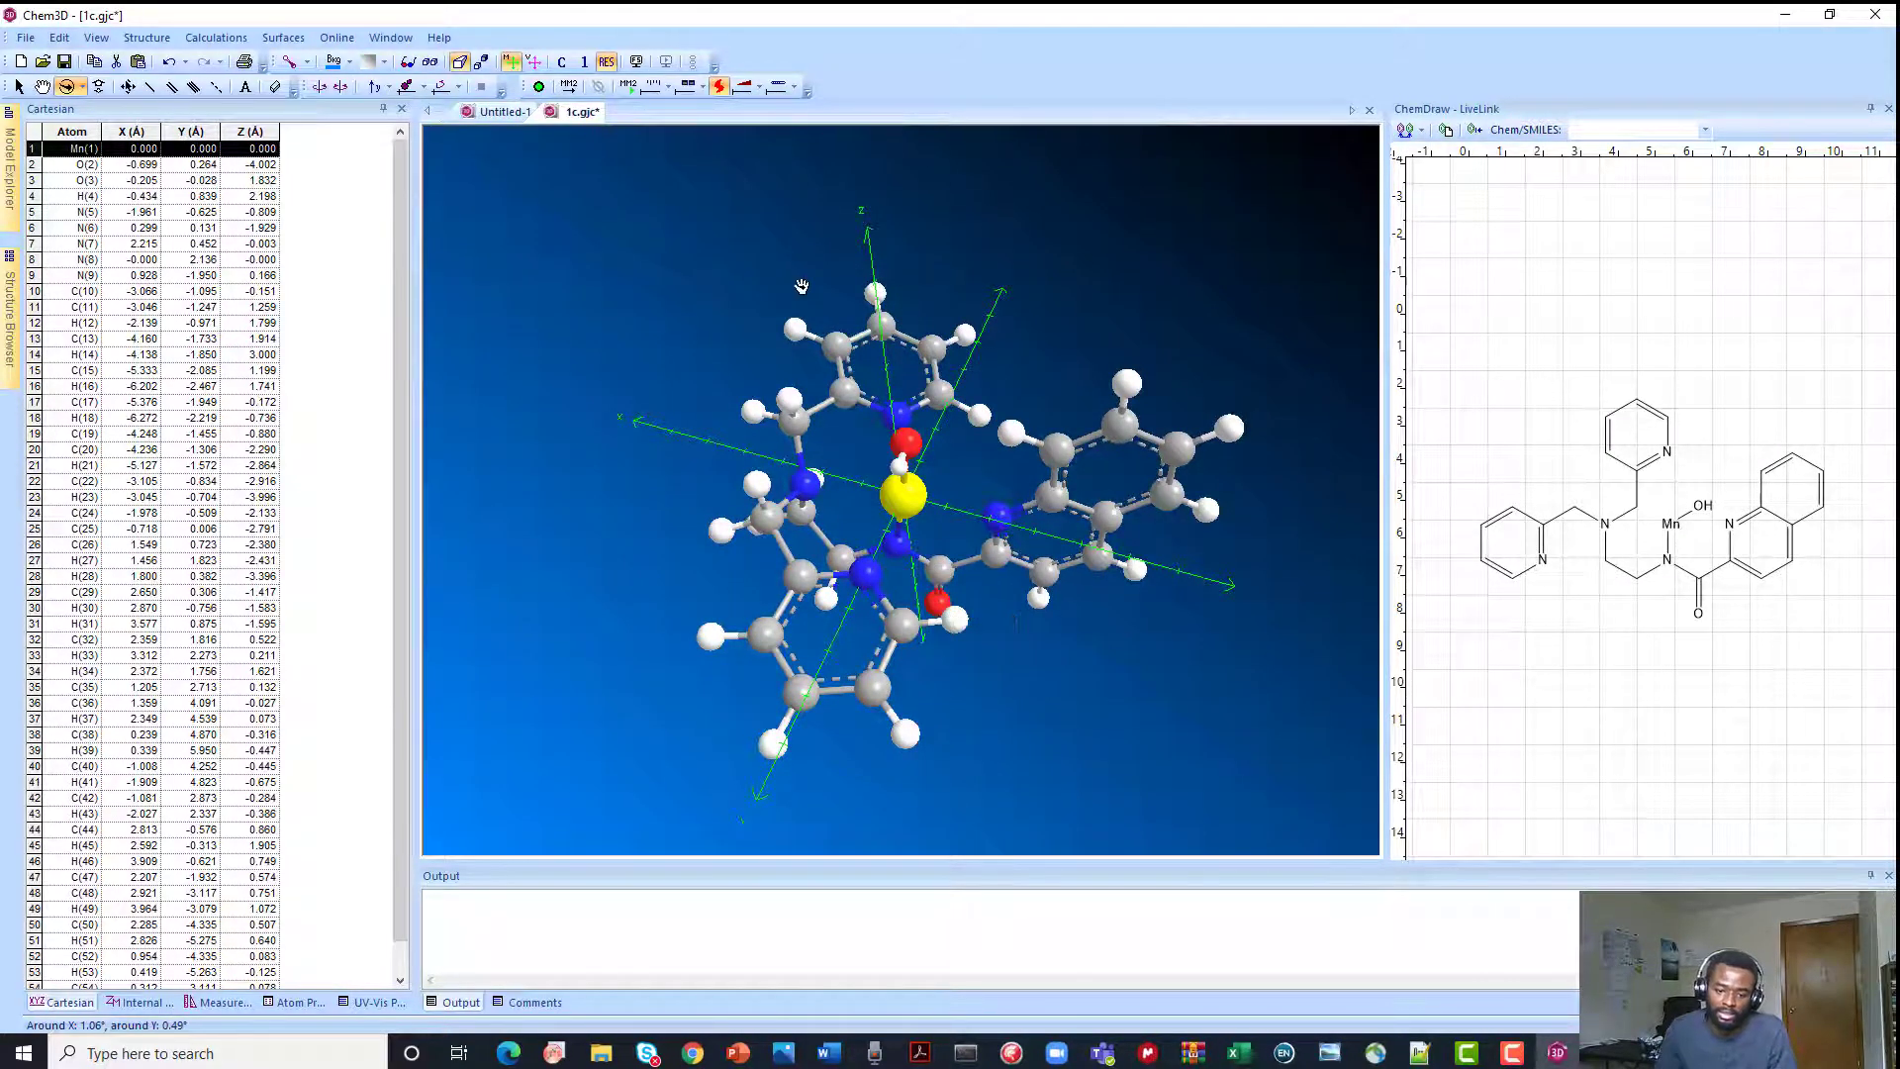
pyautogui.moveTo(793, 282); pyautogui.dragTo(487, 213)
# Save the reoriented model to 1c.gjc and return to Notepad++ for its reload prompt
pyautogui.click(26, 38)
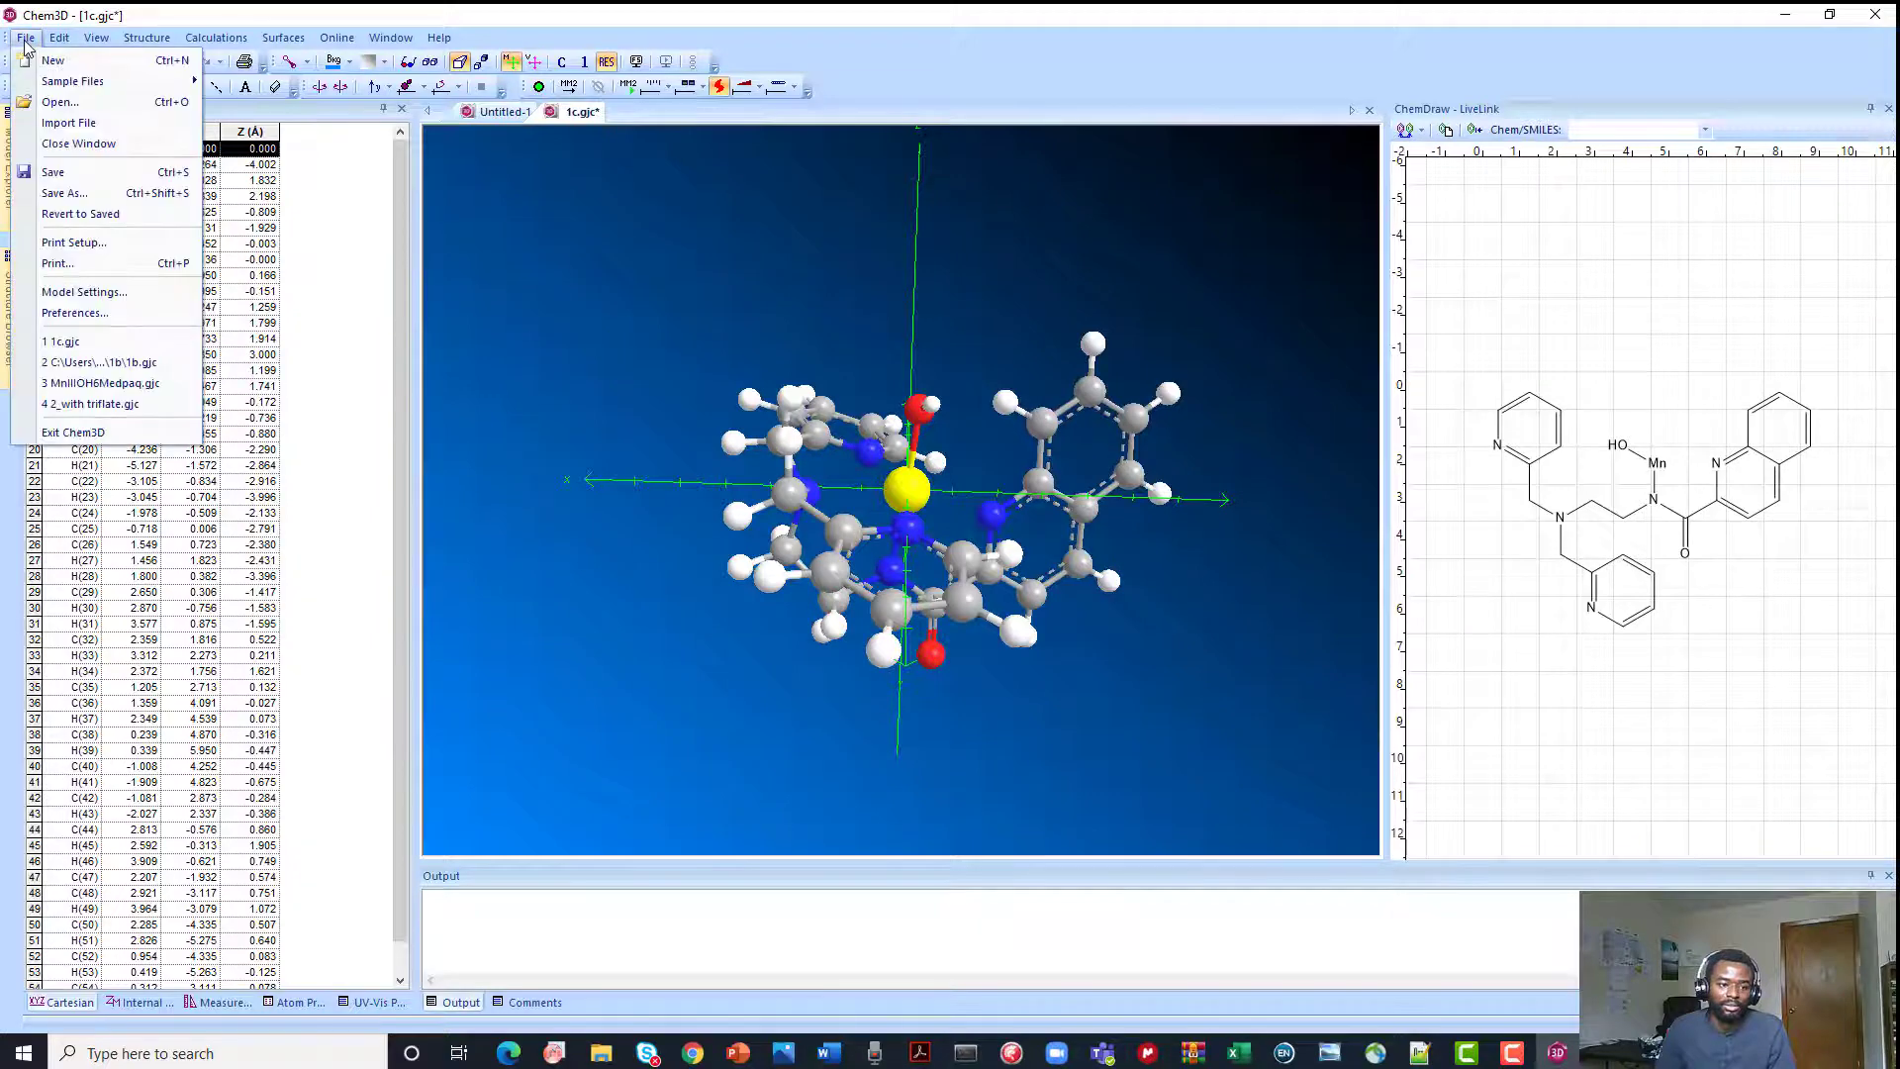
pyautogui.click(81, 176)
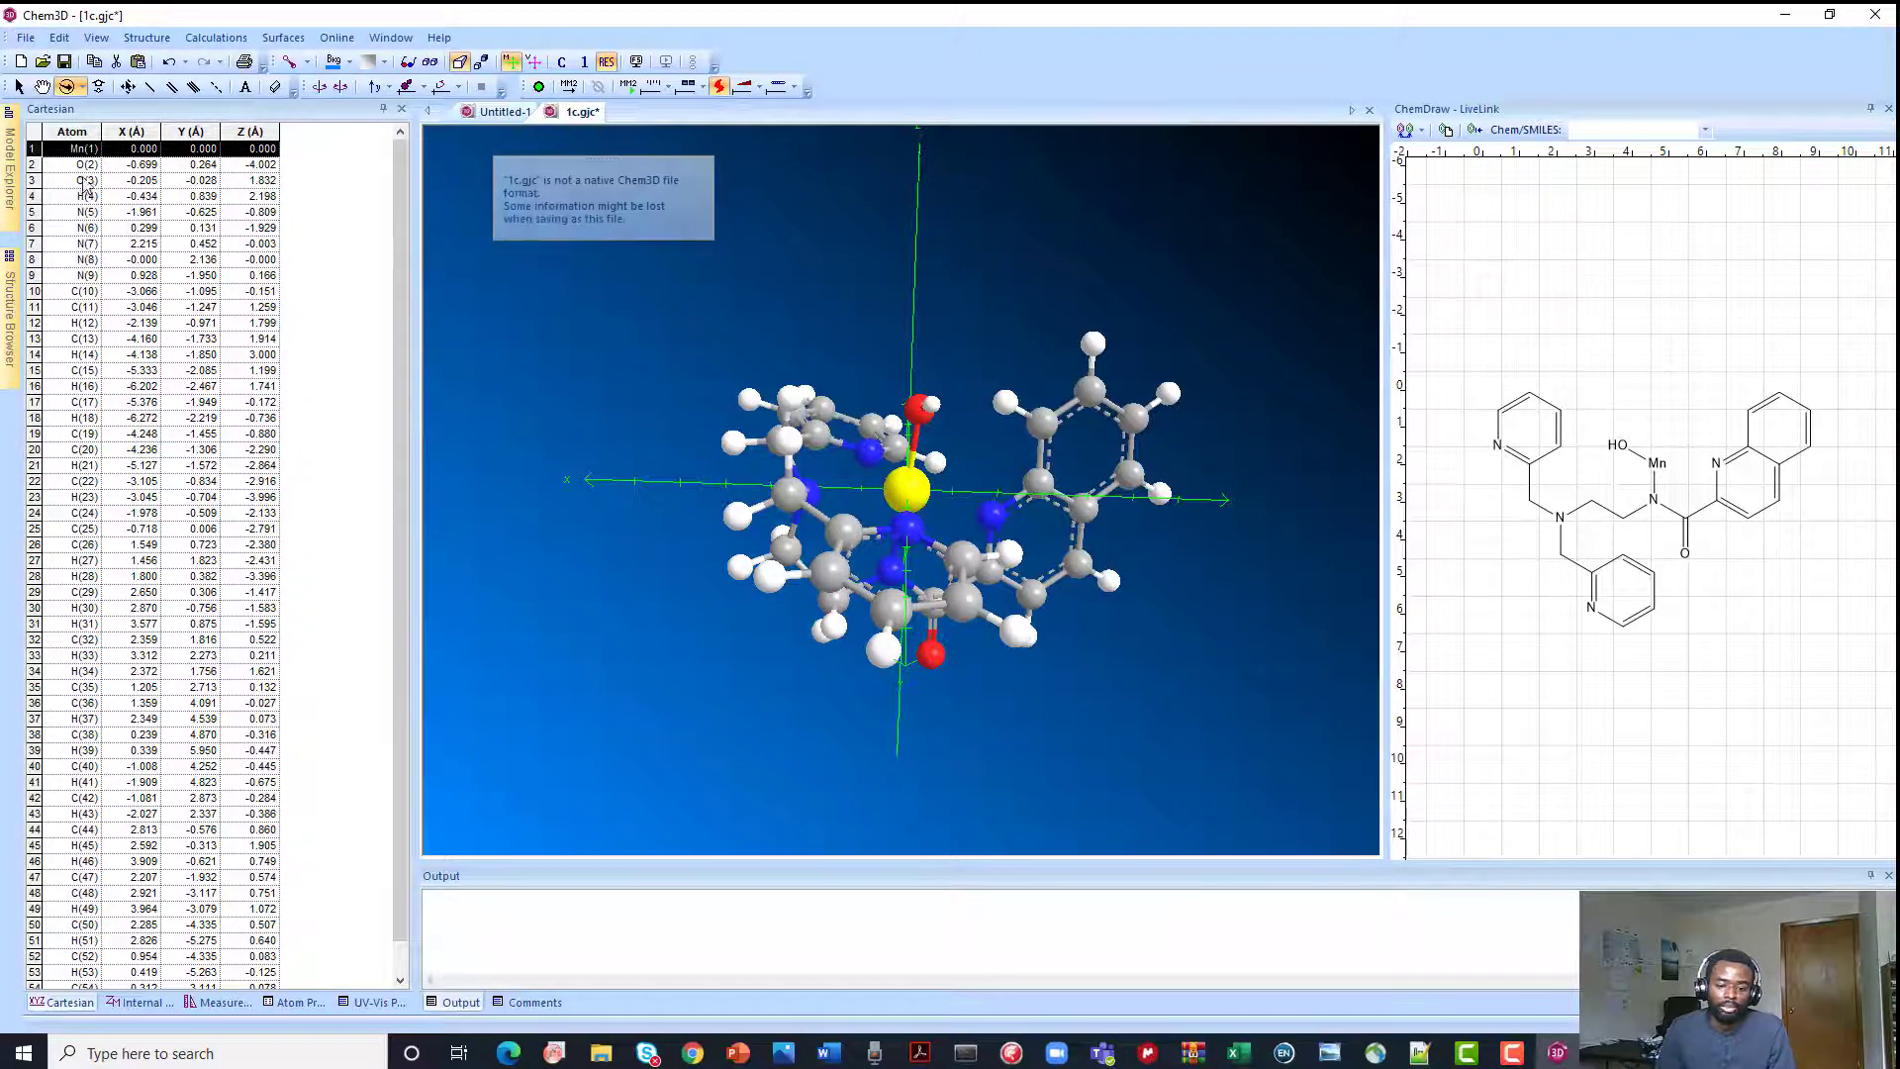
pyautogui.click(1420, 1053)
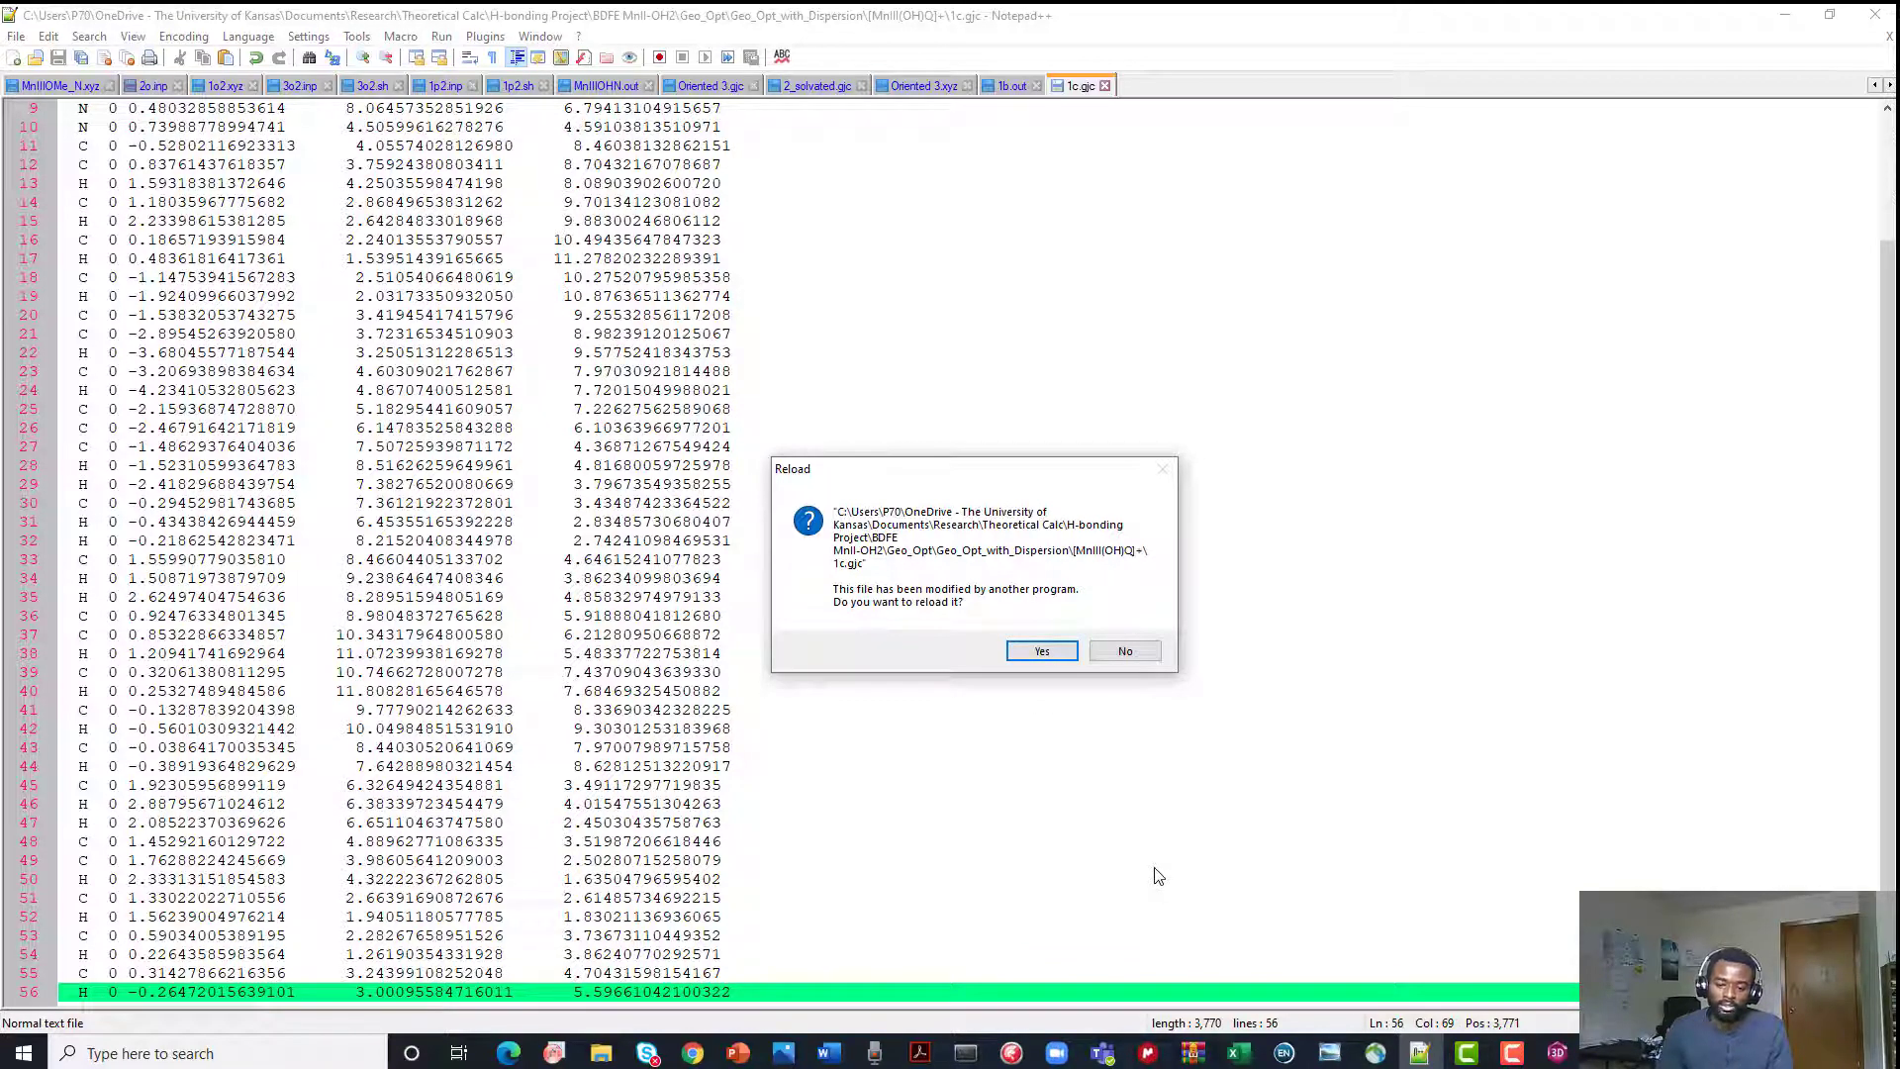
# Reload 1c.gjc, then delete header lines 1–5 and the leftover empty line
pyautogui.click(1042, 652)
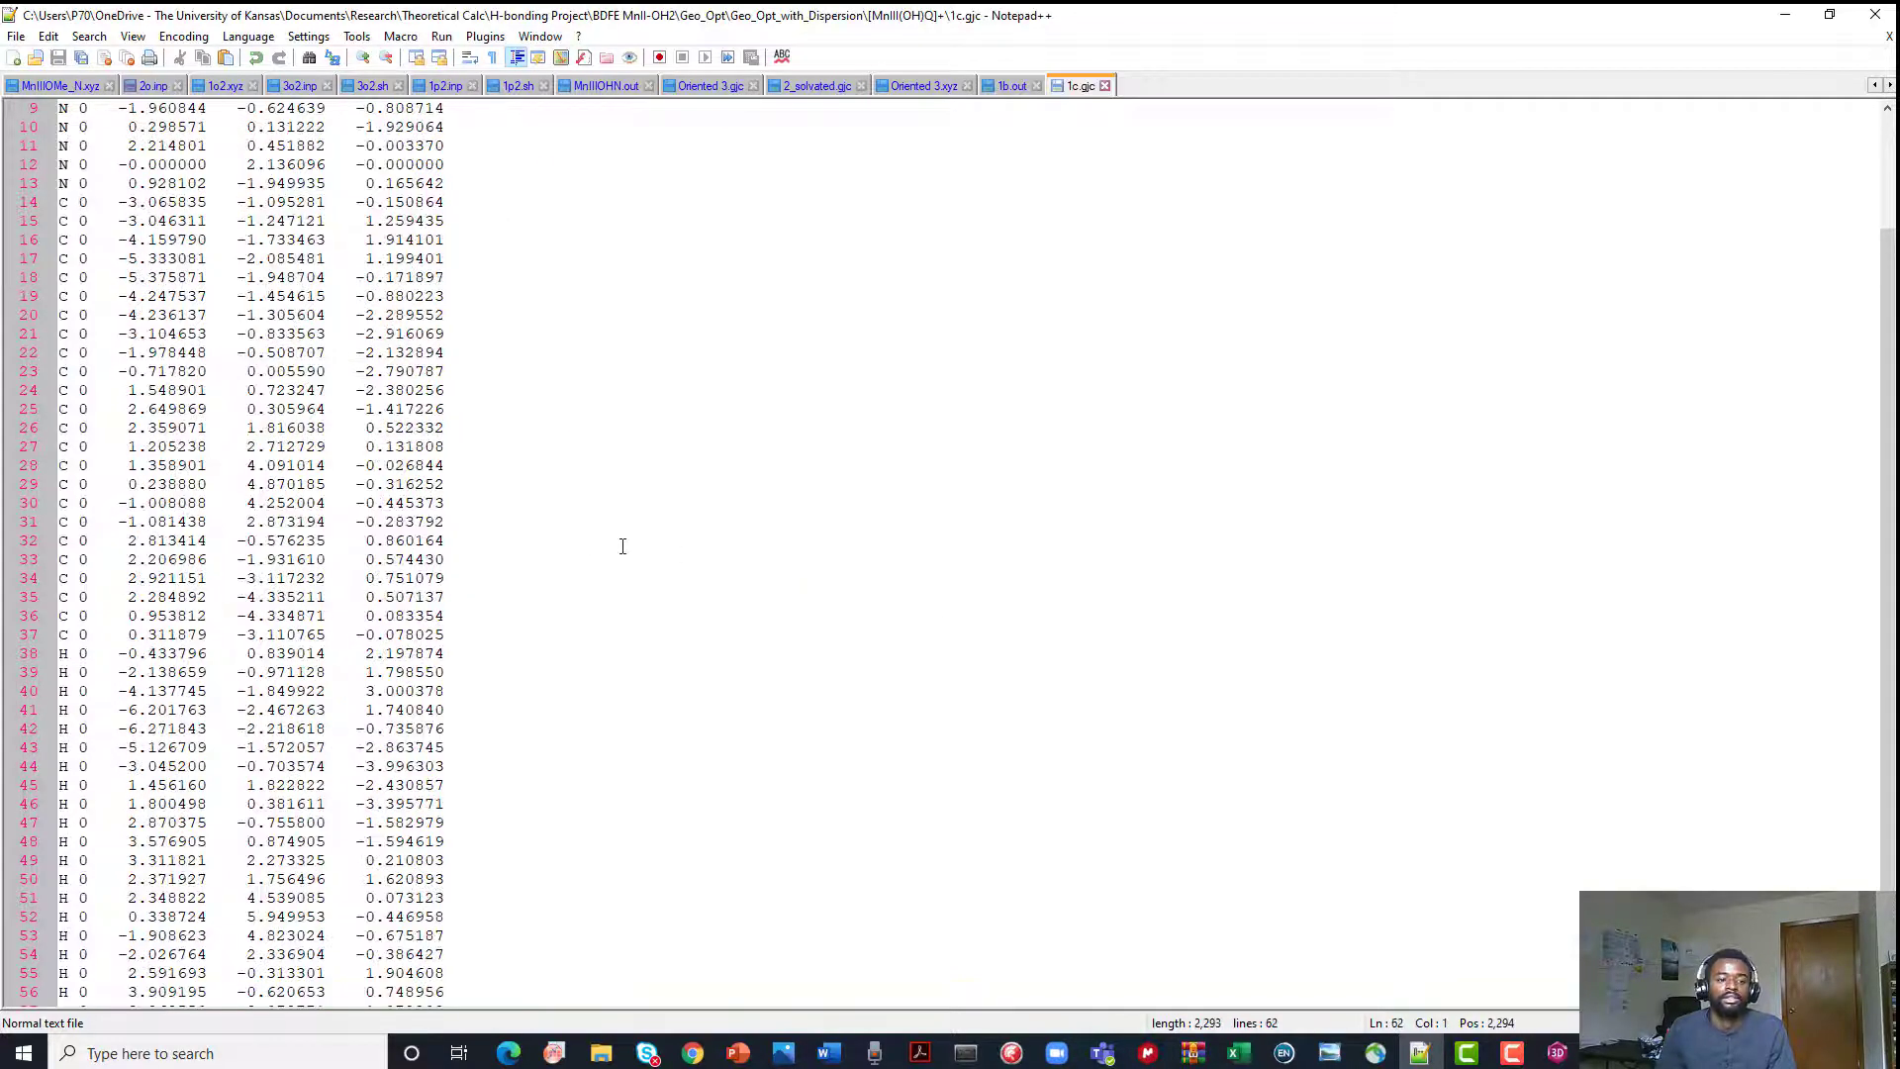
pyautogui.scroll(3, 405, 524)
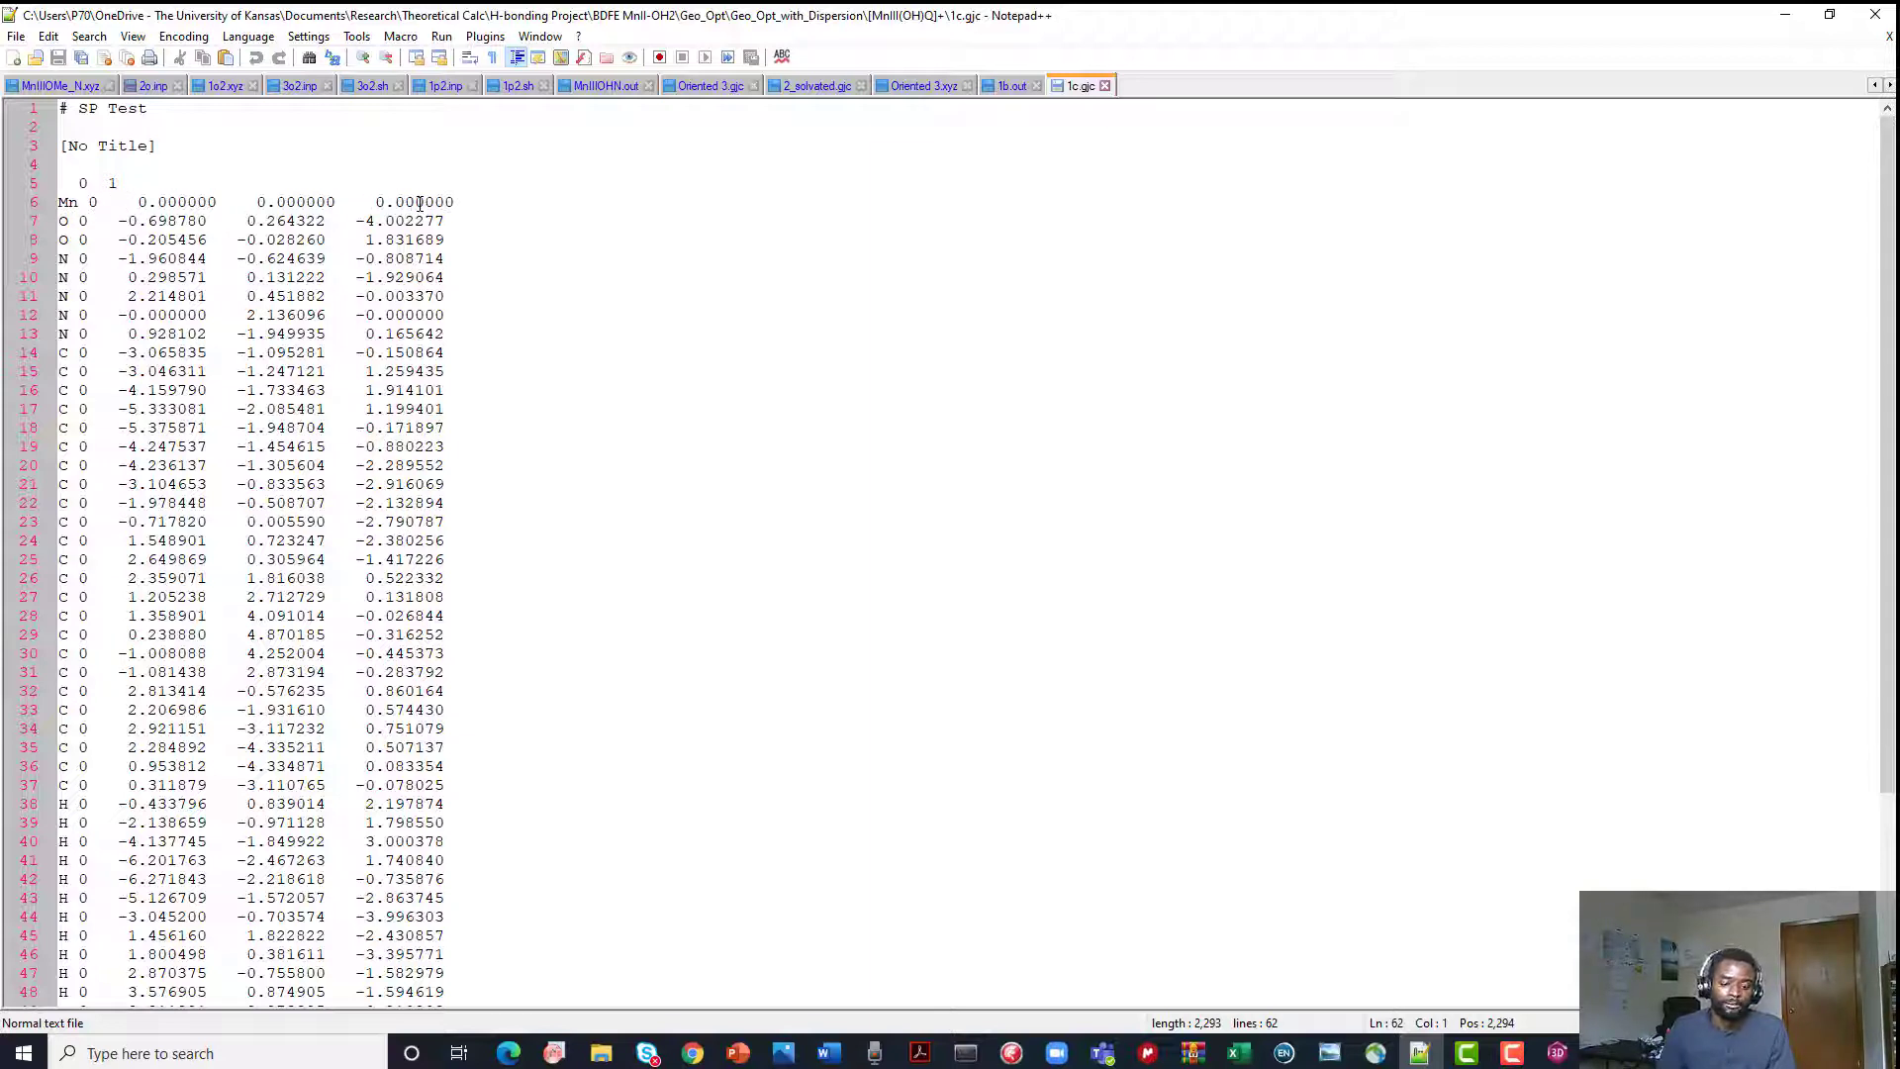
pyautogui.moveTo(146, 184); pyautogui.dragTo(45, 105)
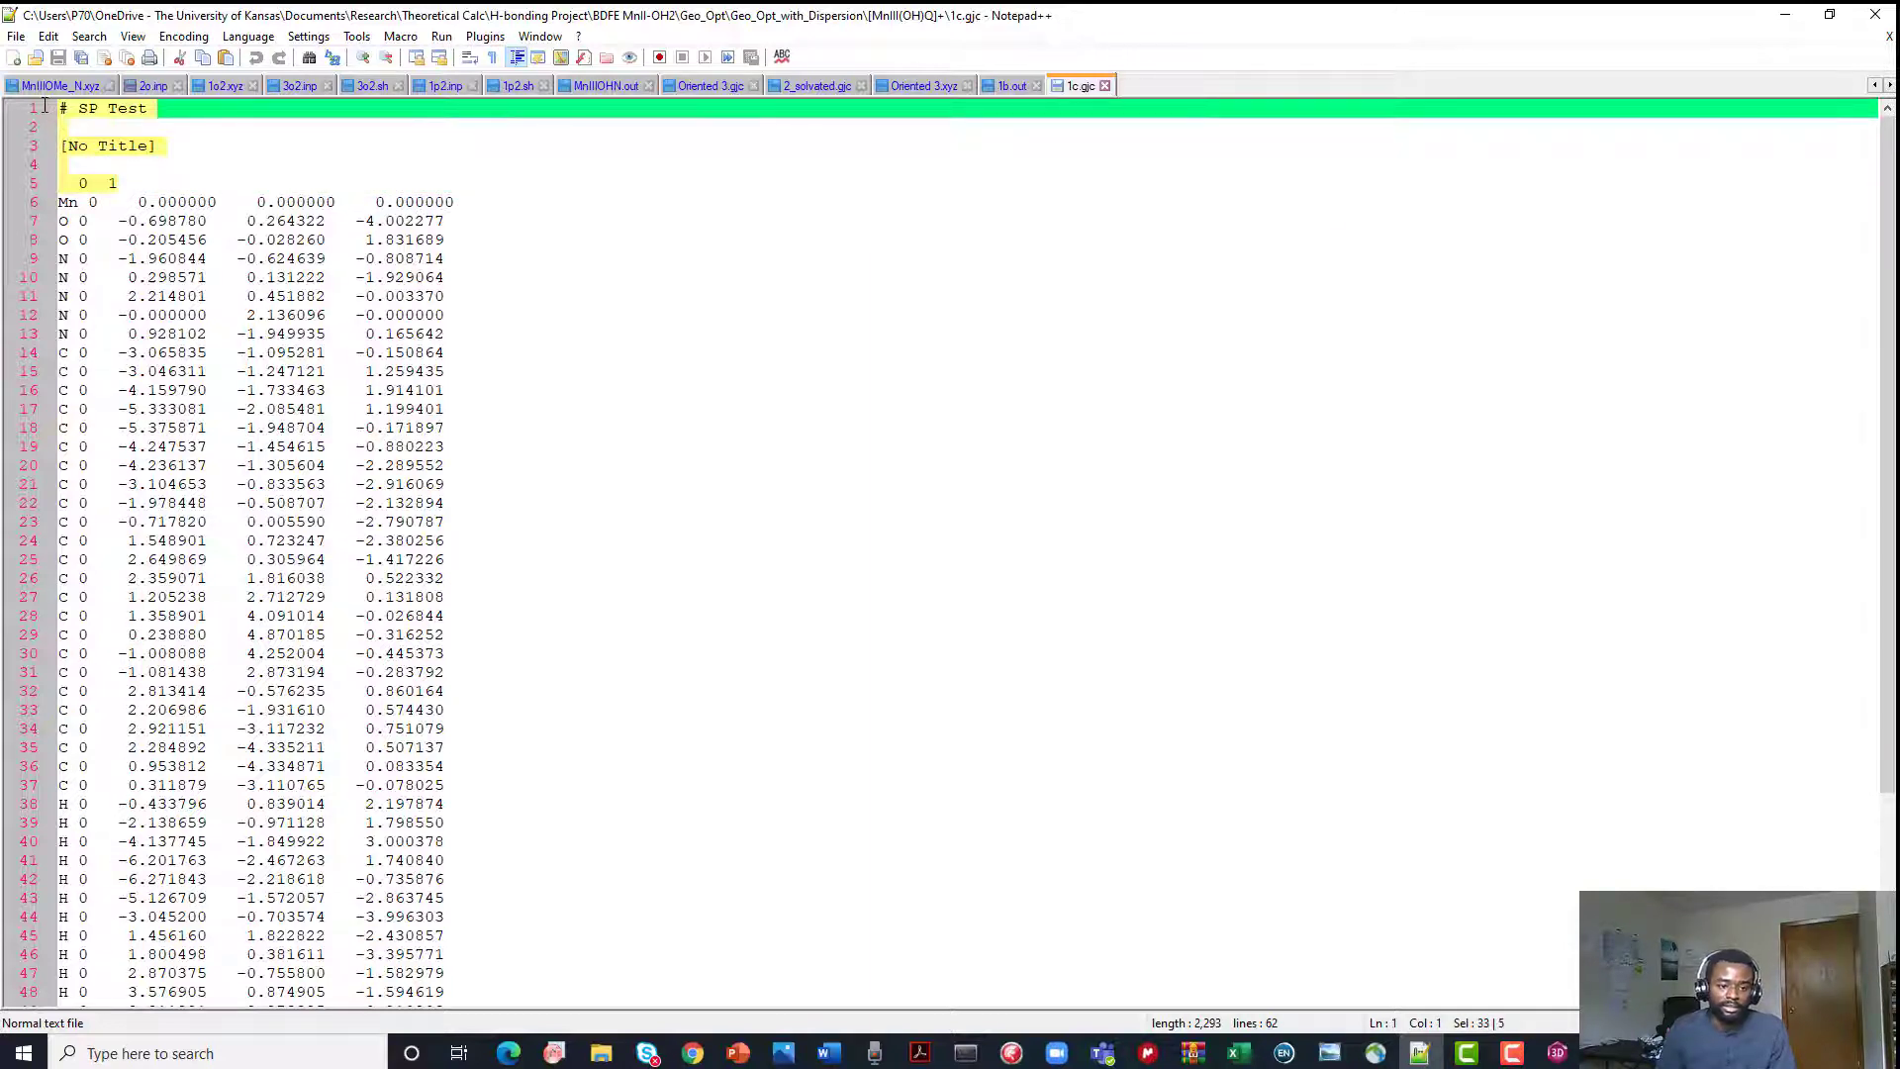
pyautogui.press('Delete')
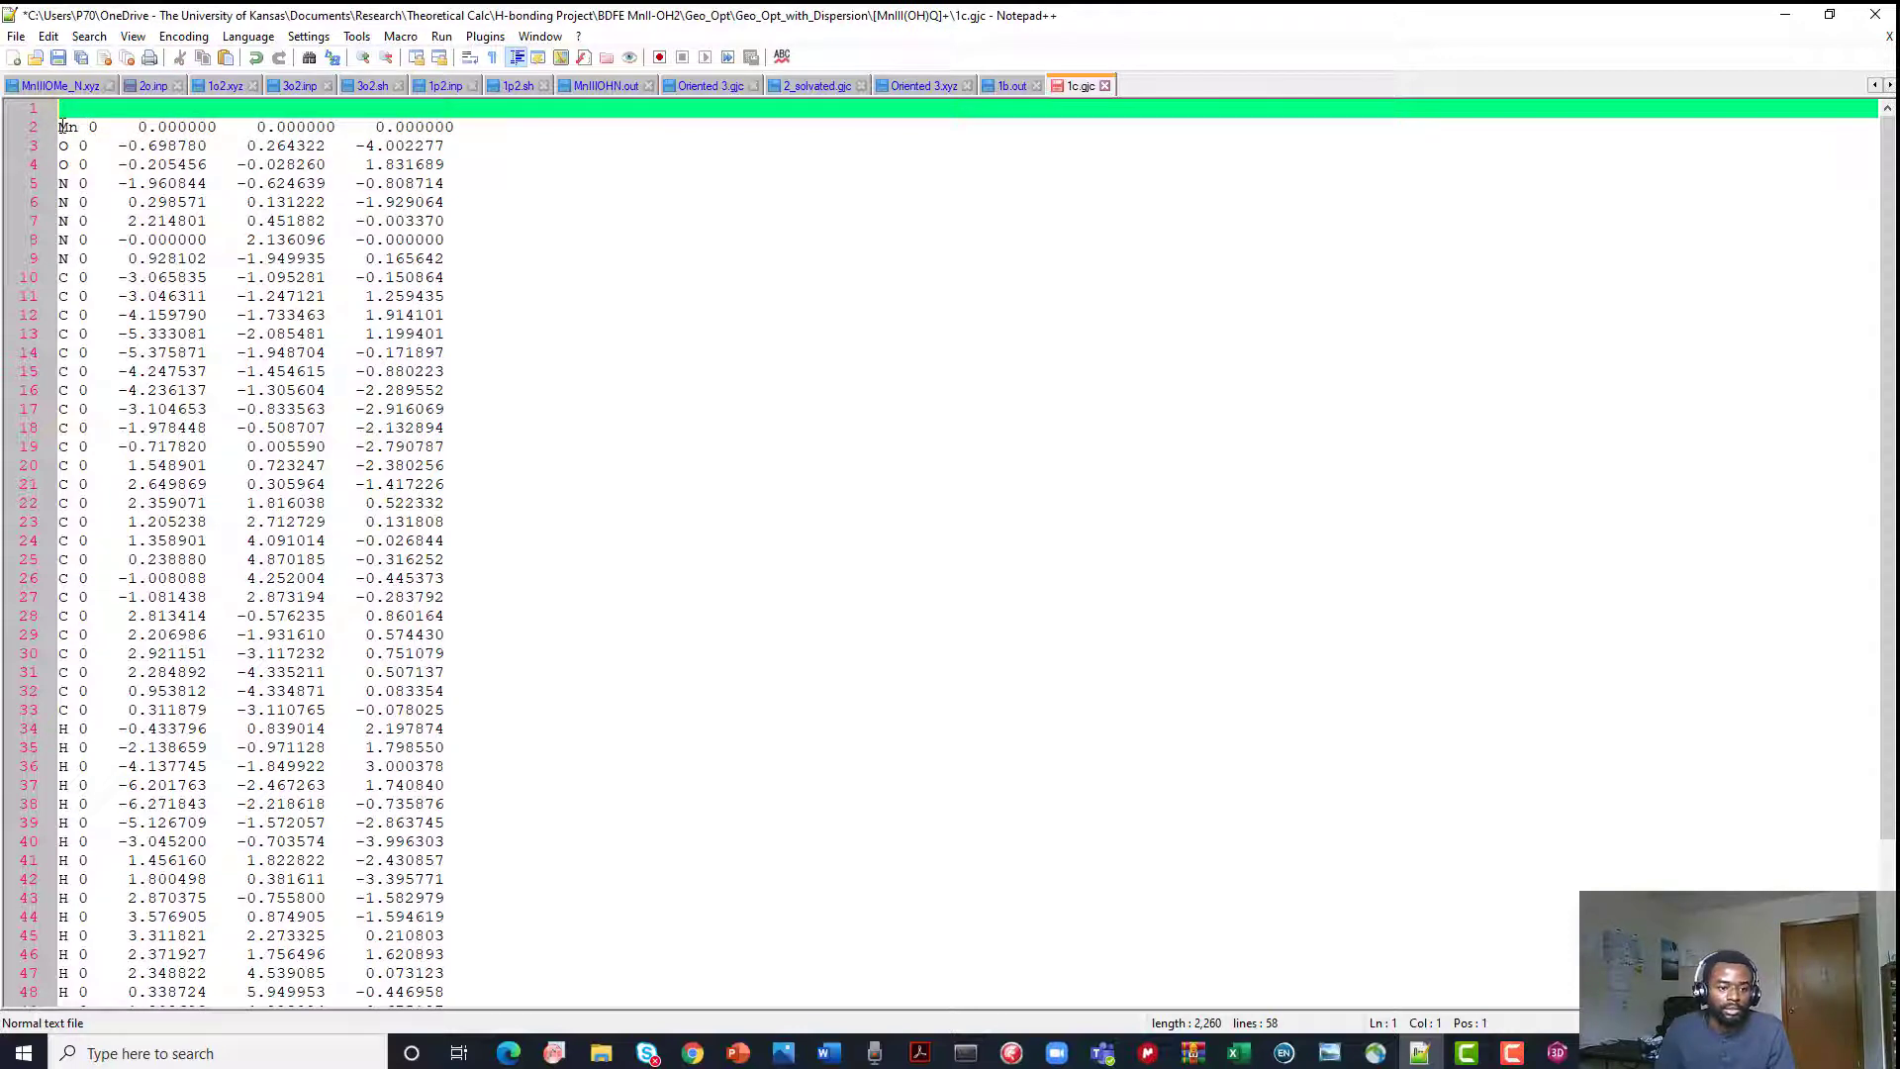
pyautogui.press('Delete')
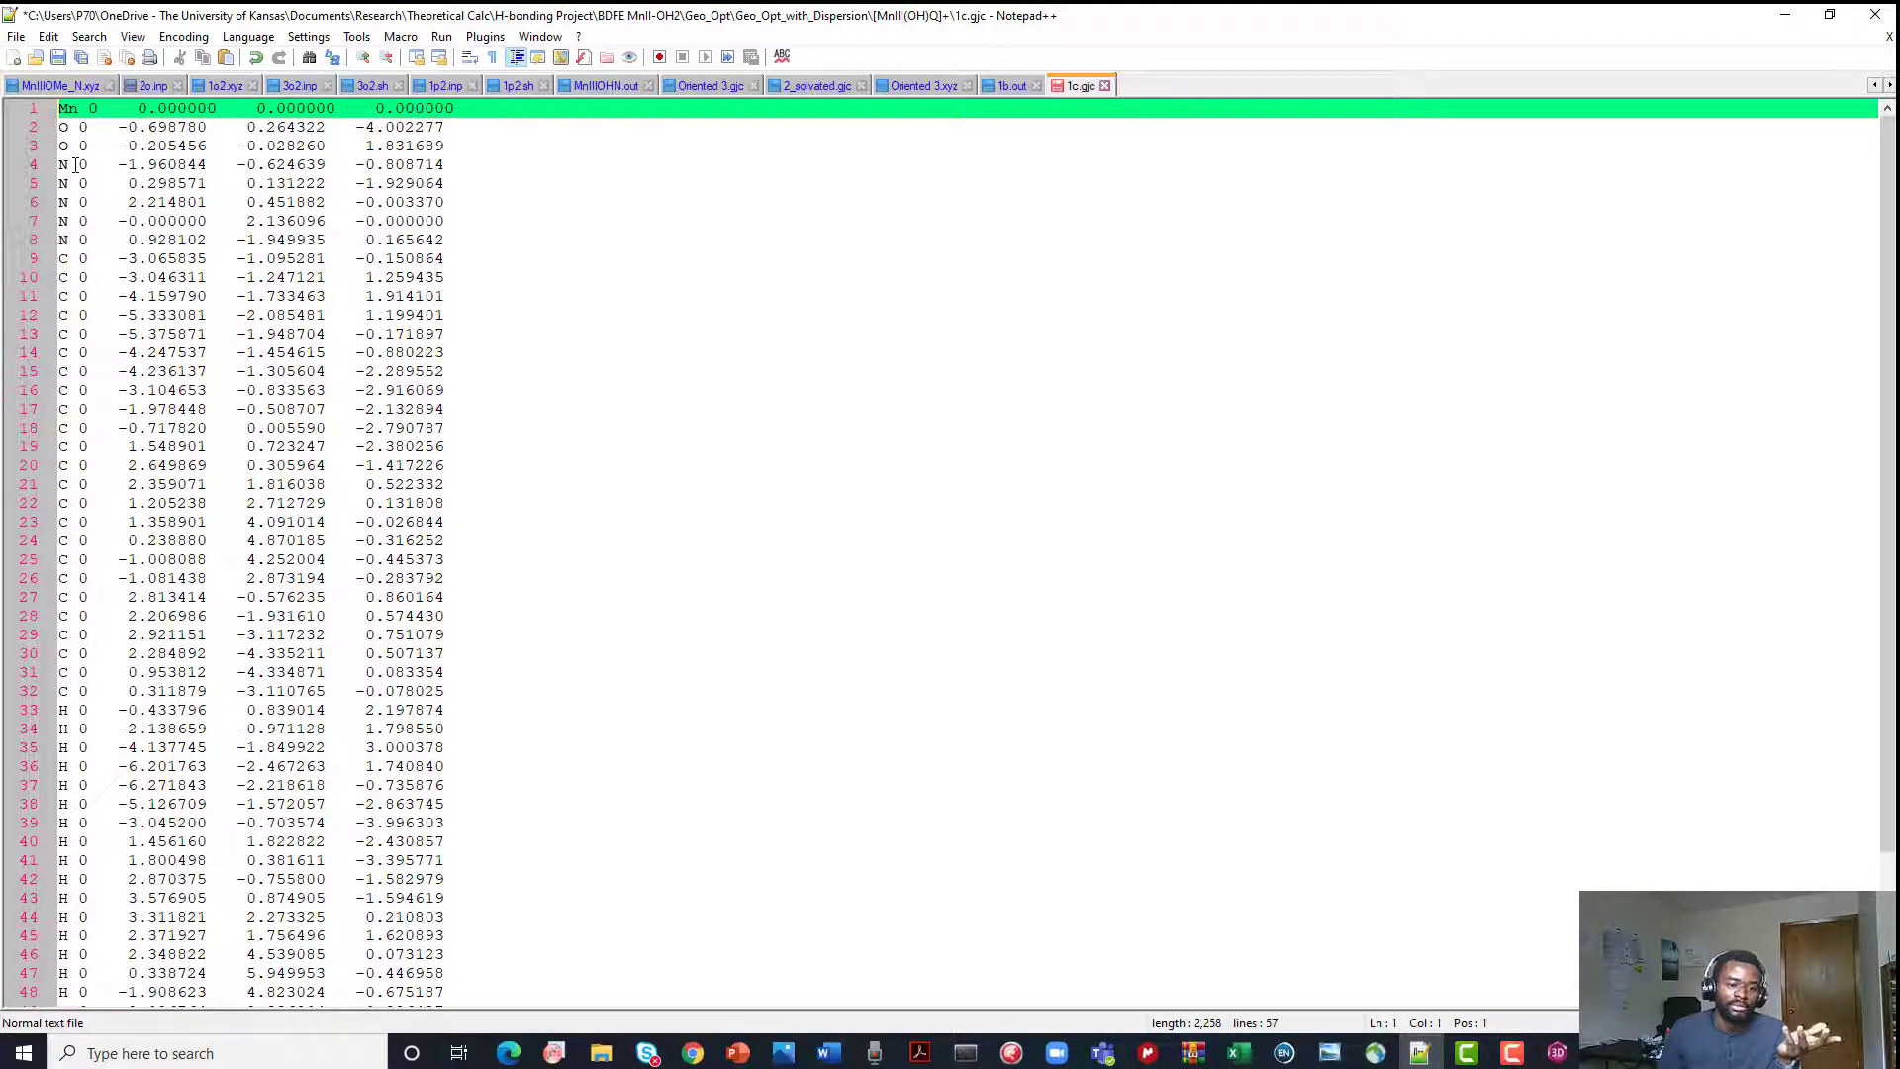
# Rotate the Chem3D model, select amine nitrogen N(7), then minimize Chem3D to show Notepad++
pyautogui.click(1556, 1051)
pyautogui.moveTo(799, 461); pyautogui.dragTo(842, 676)
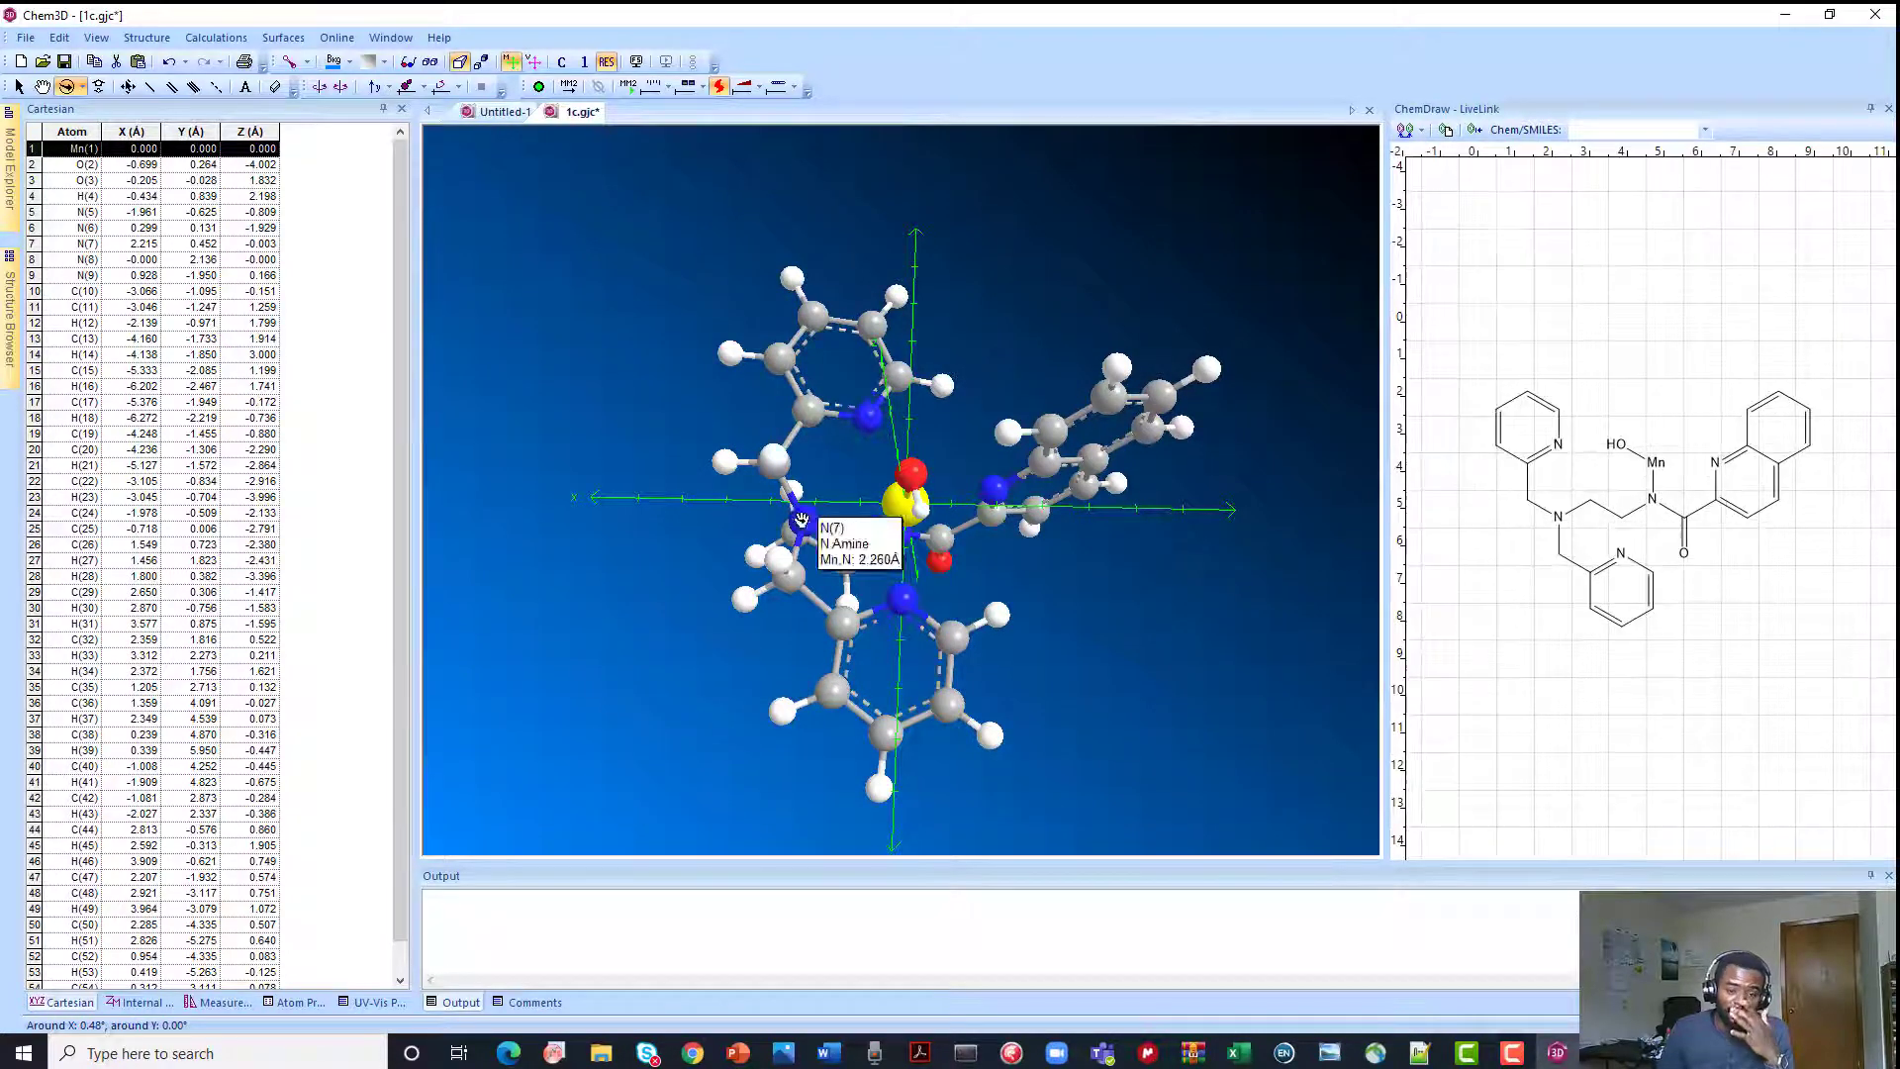
pyautogui.moveTo(814, 525)
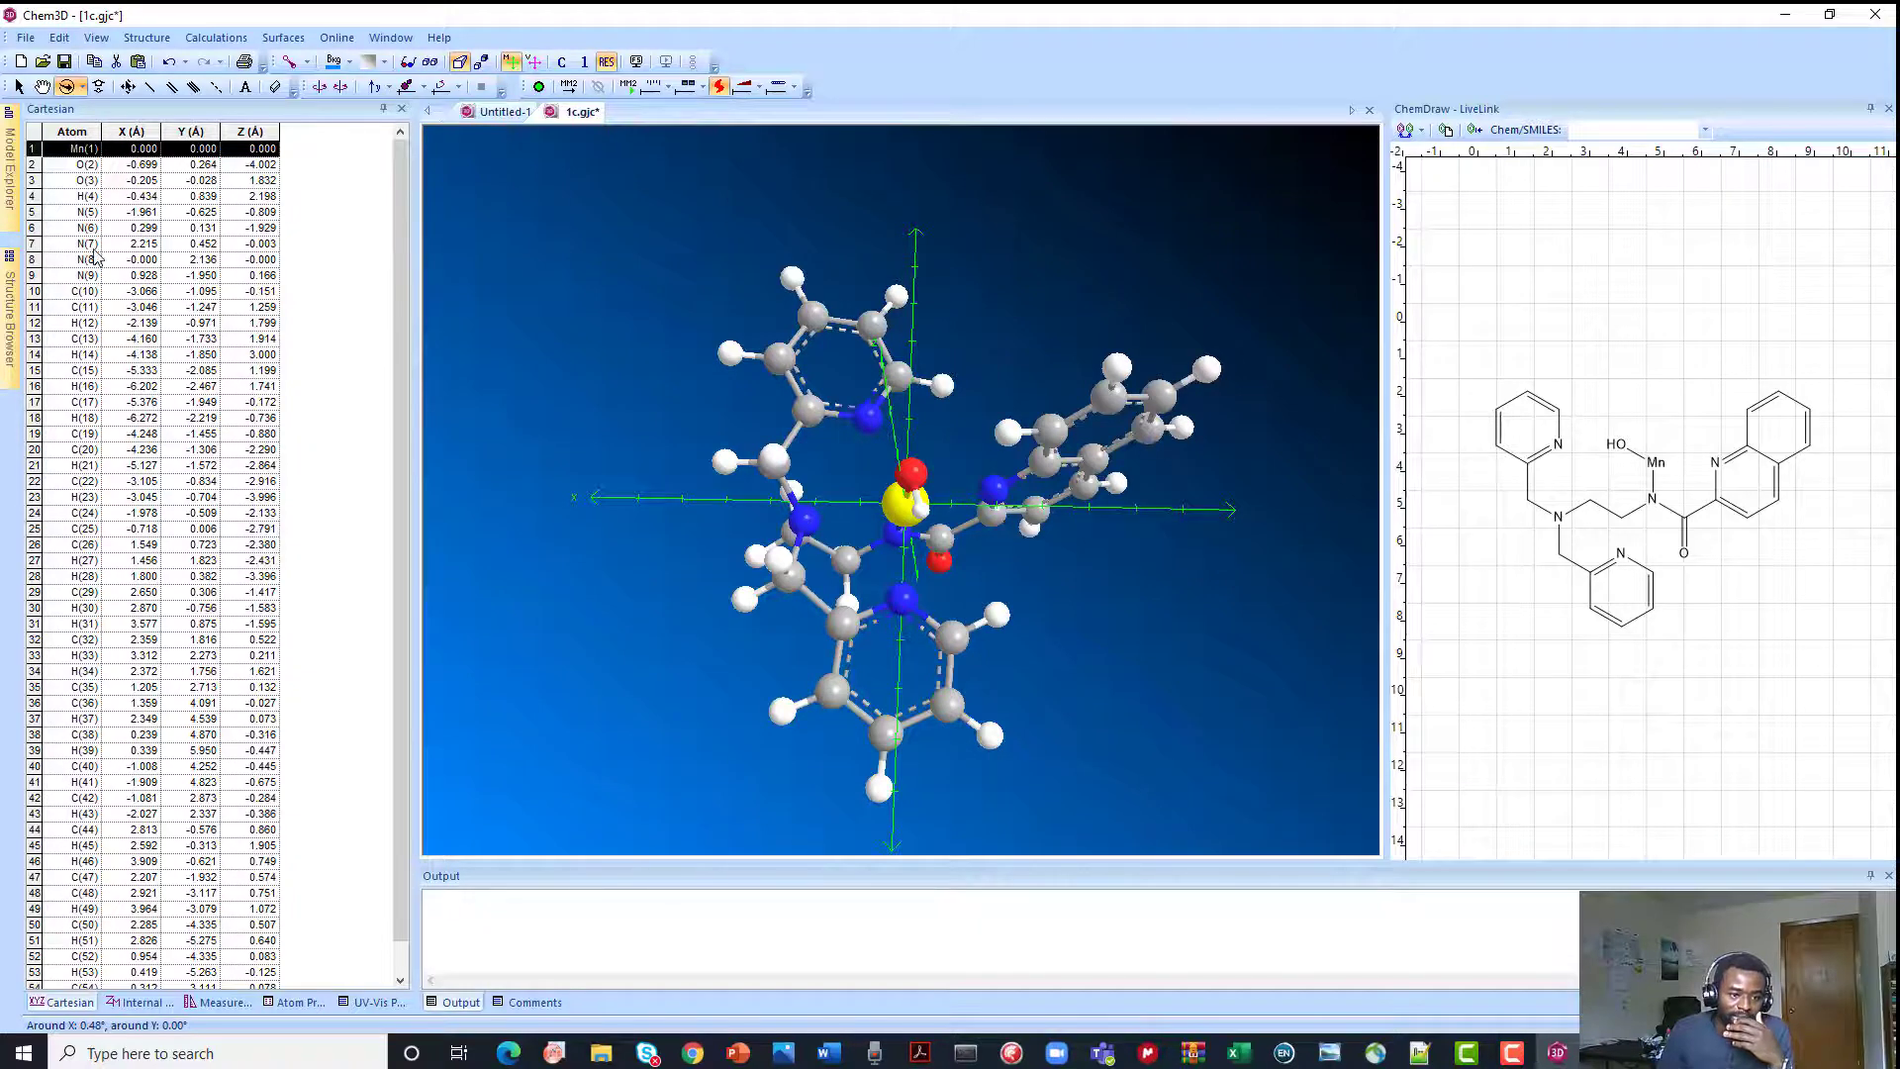
pyautogui.click(803, 521)
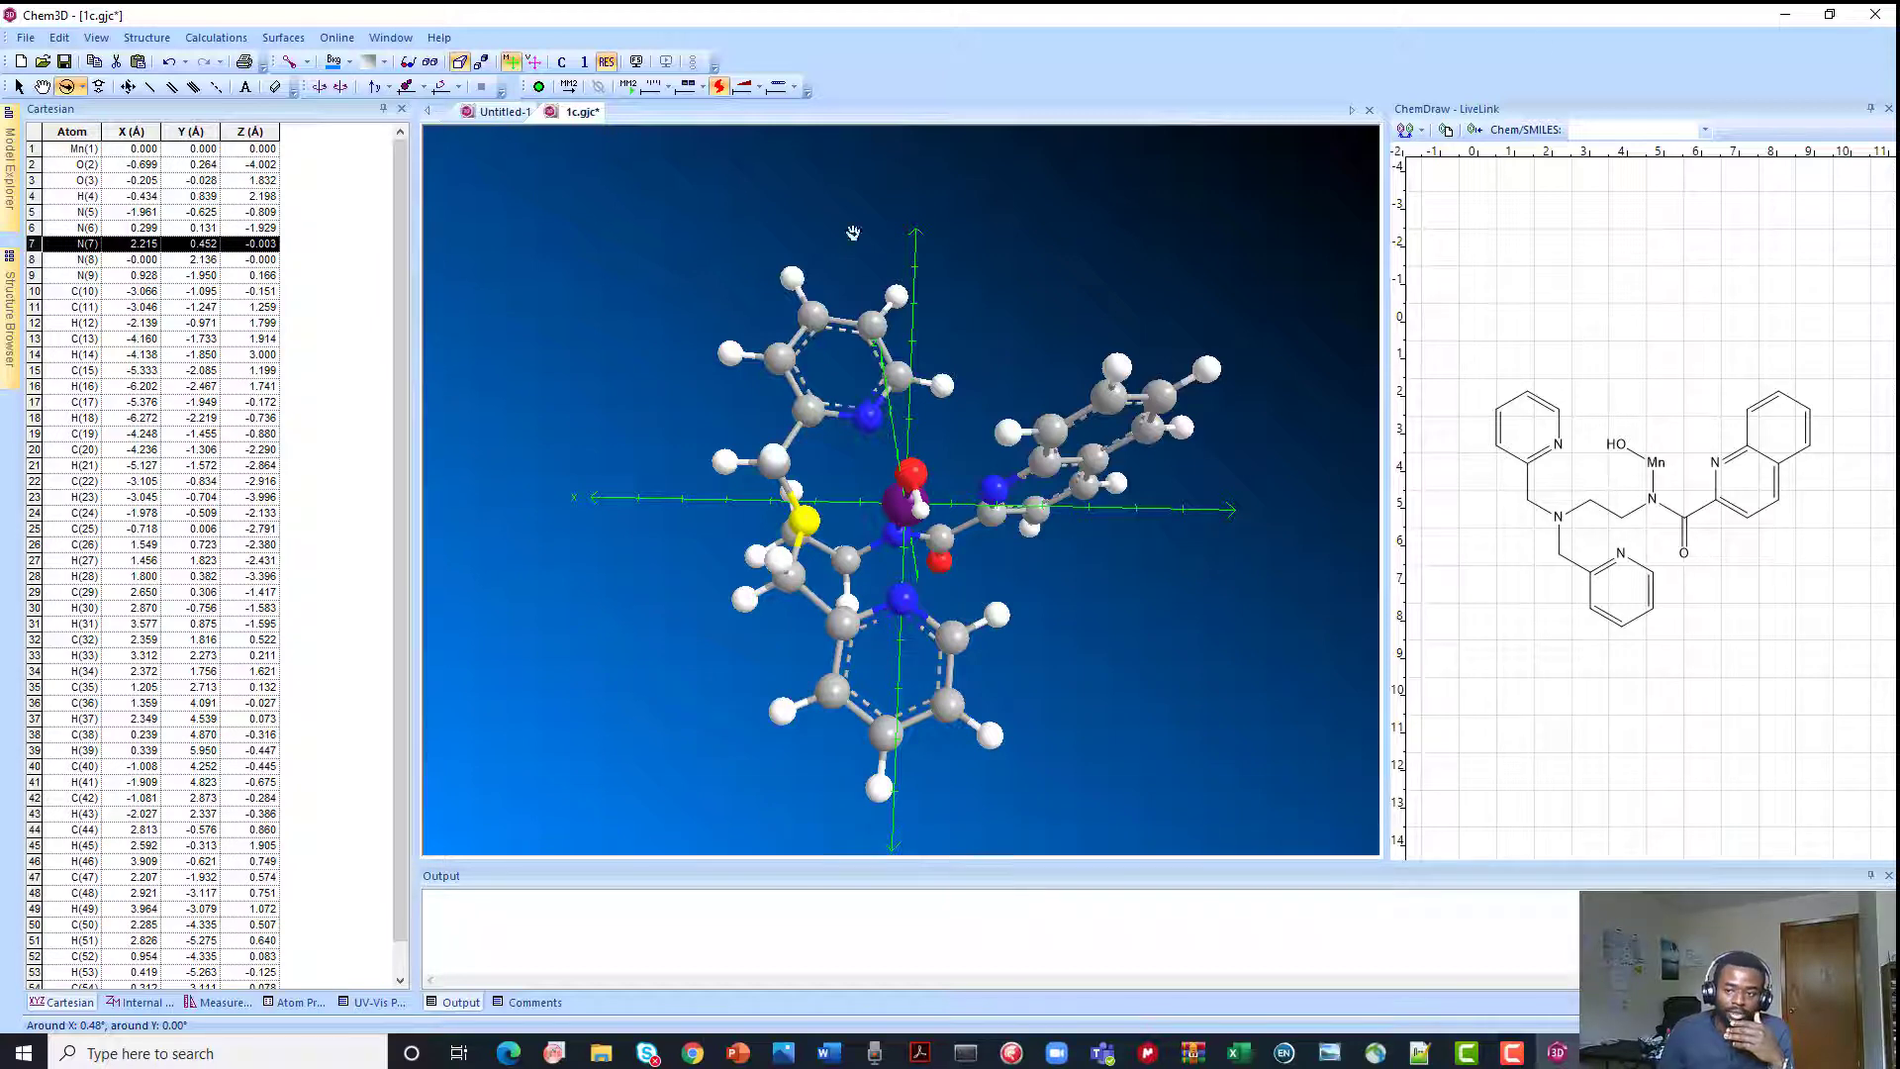
pyautogui.click(1778, 14)
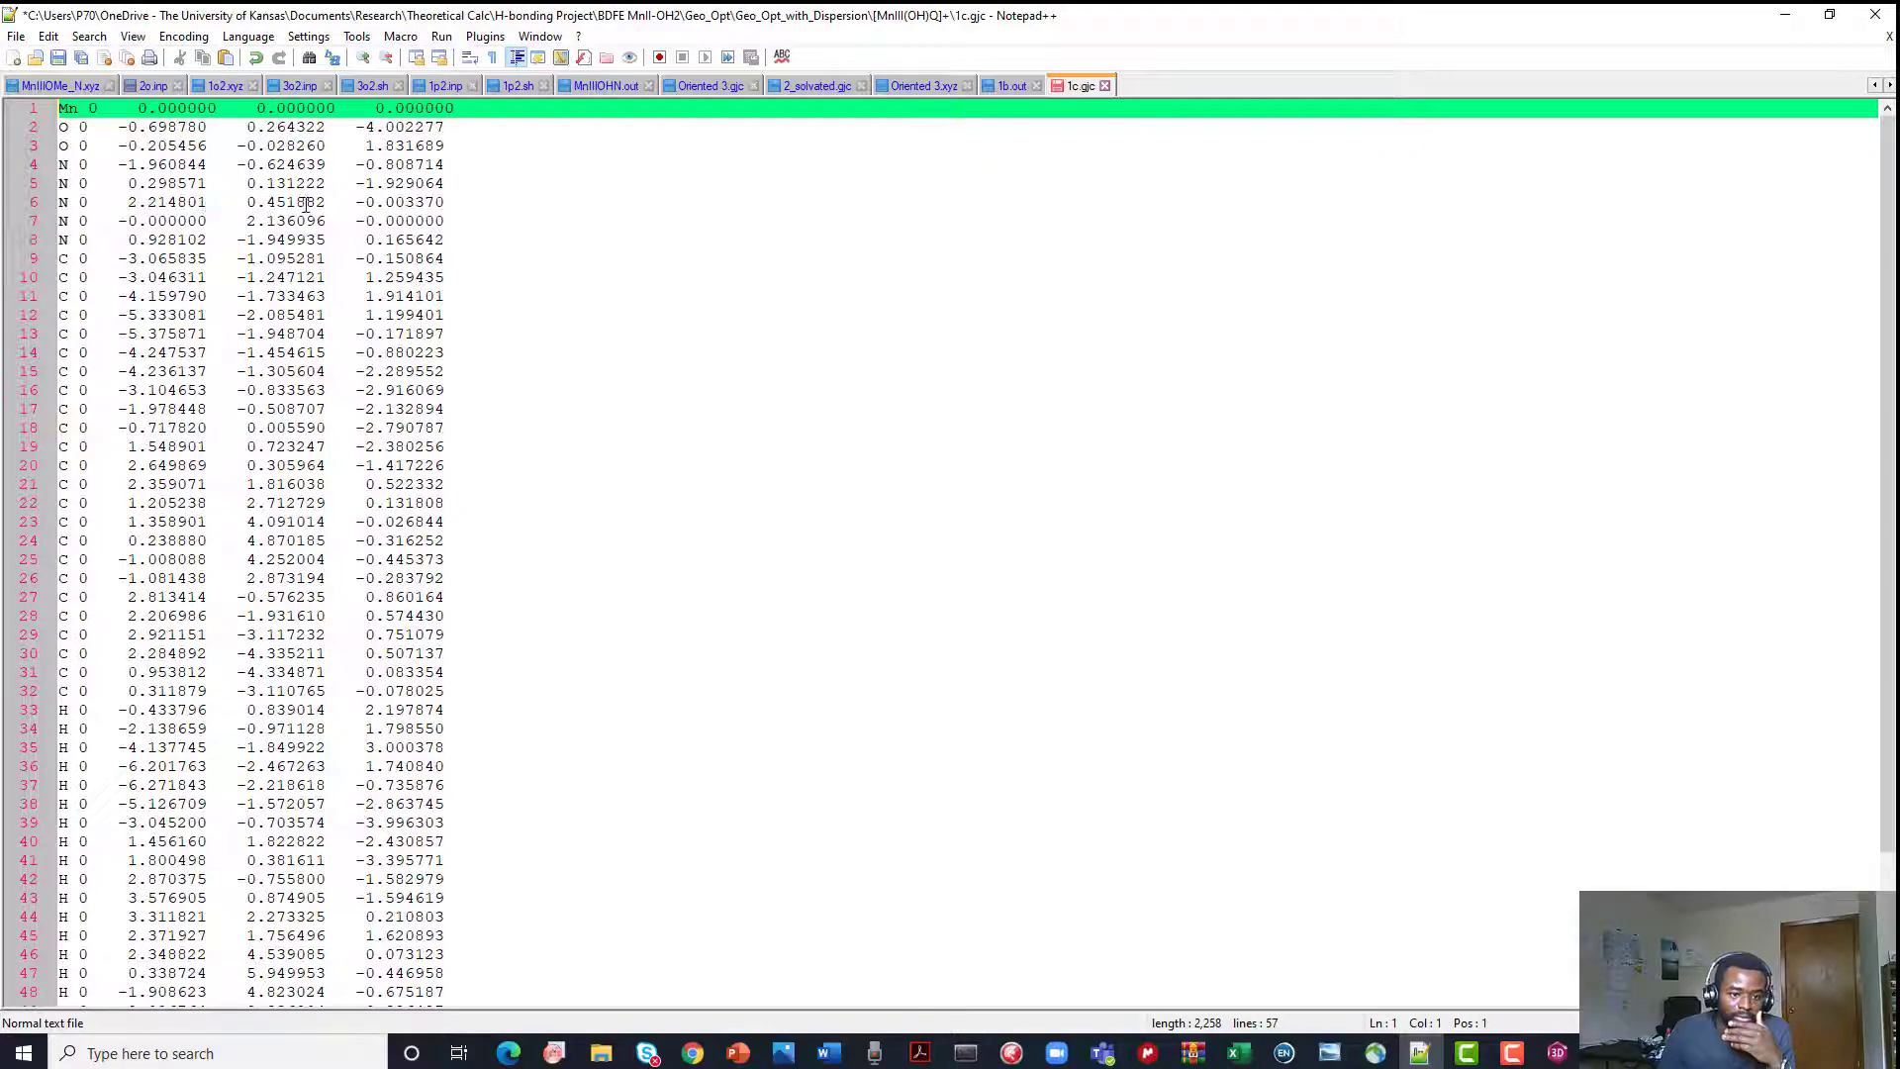
# Move the N line at 2.214801, 0.451882, -0.003370 from line 6 to line 2, right below Mn
pyautogui.click(1556, 1053)
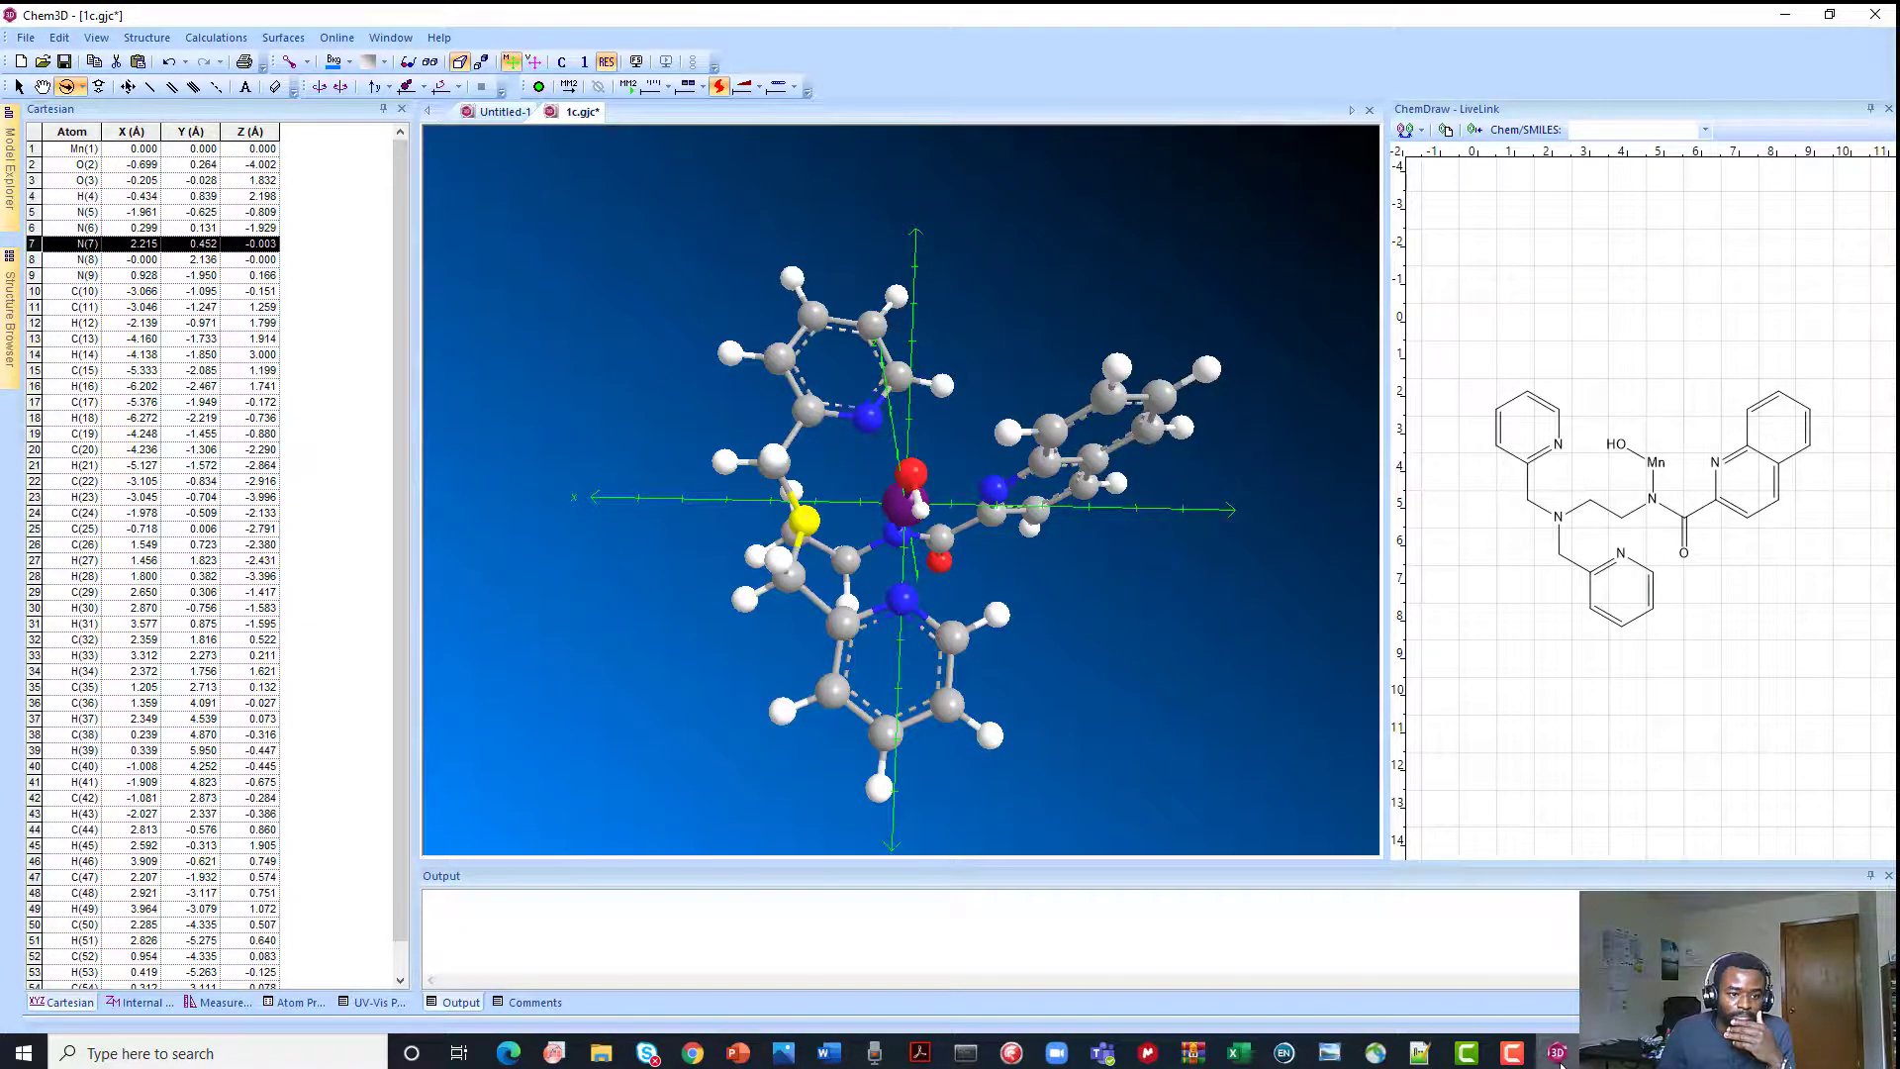
pyautogui.click(1556, 1052)
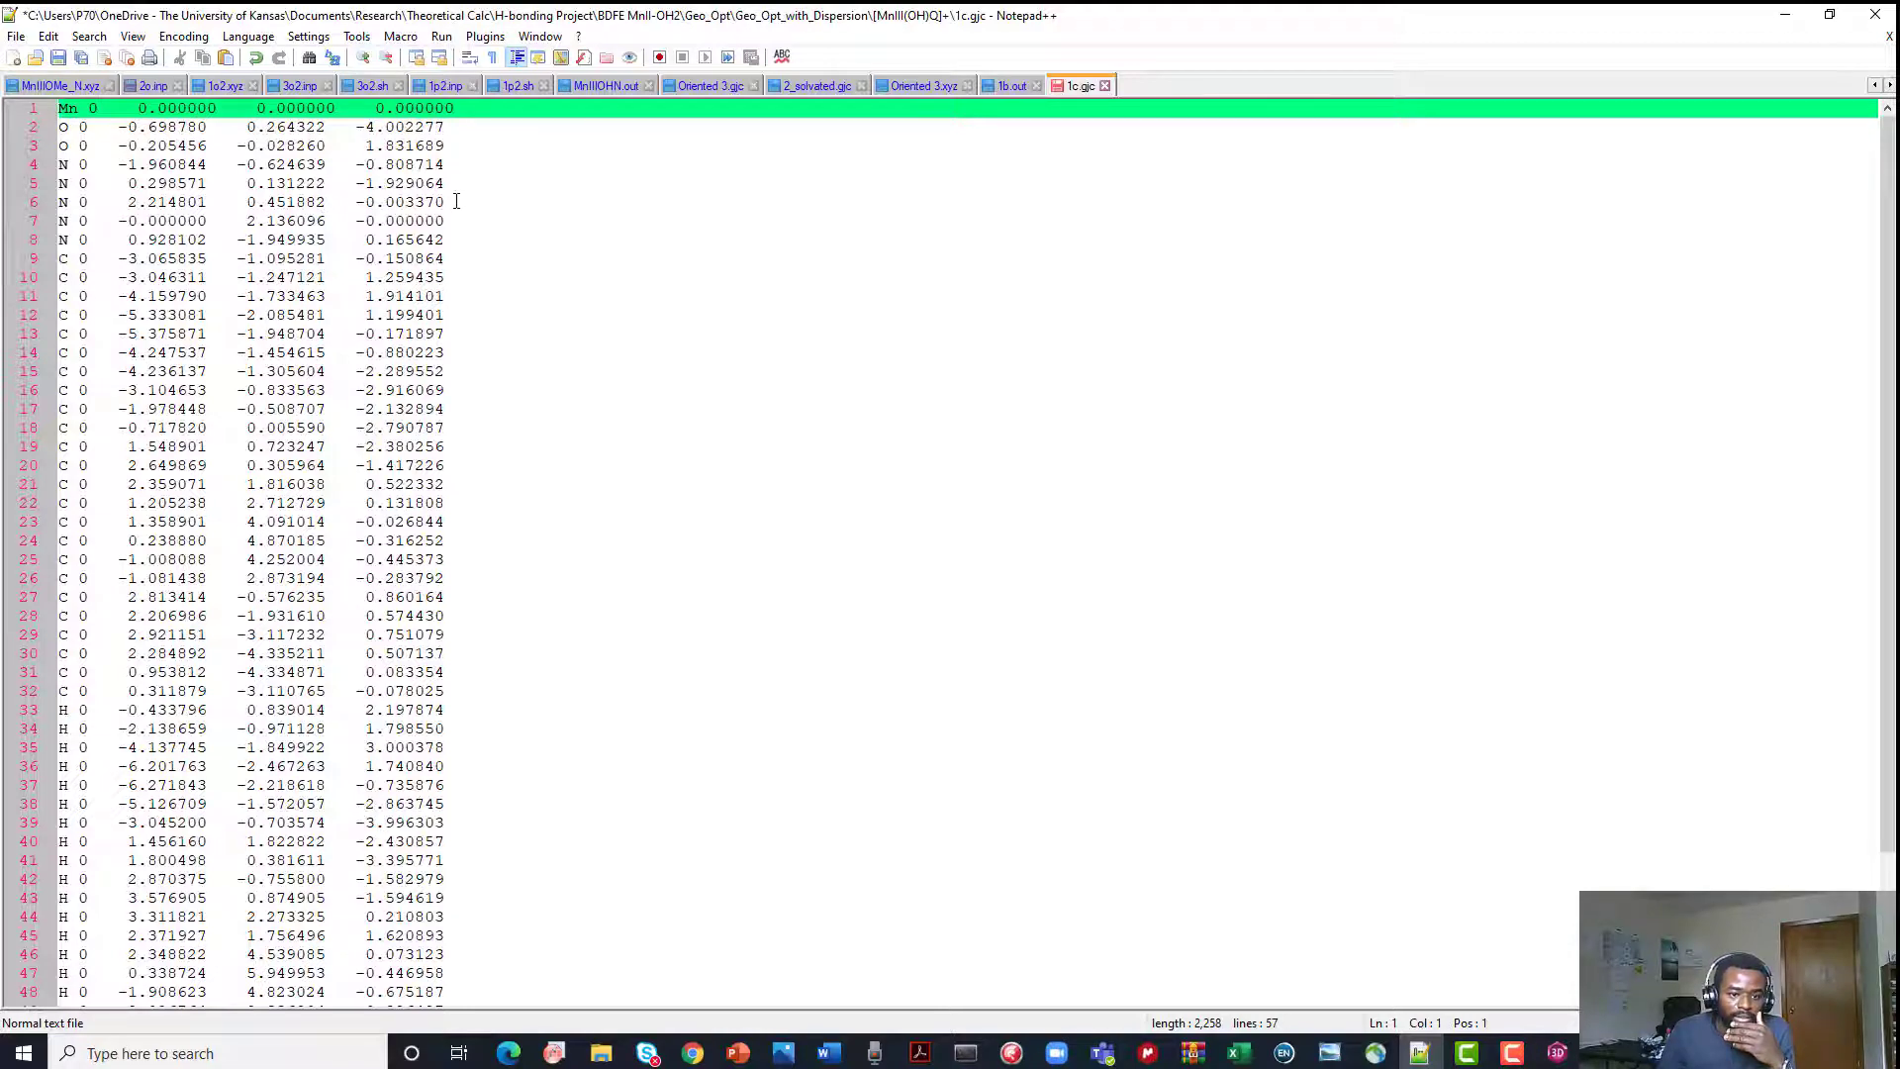
pyautogui.moveTo(447, 202); pyautogui.dragTo(57, 201)
pyautogui.hotkey('ctrl', 'c')
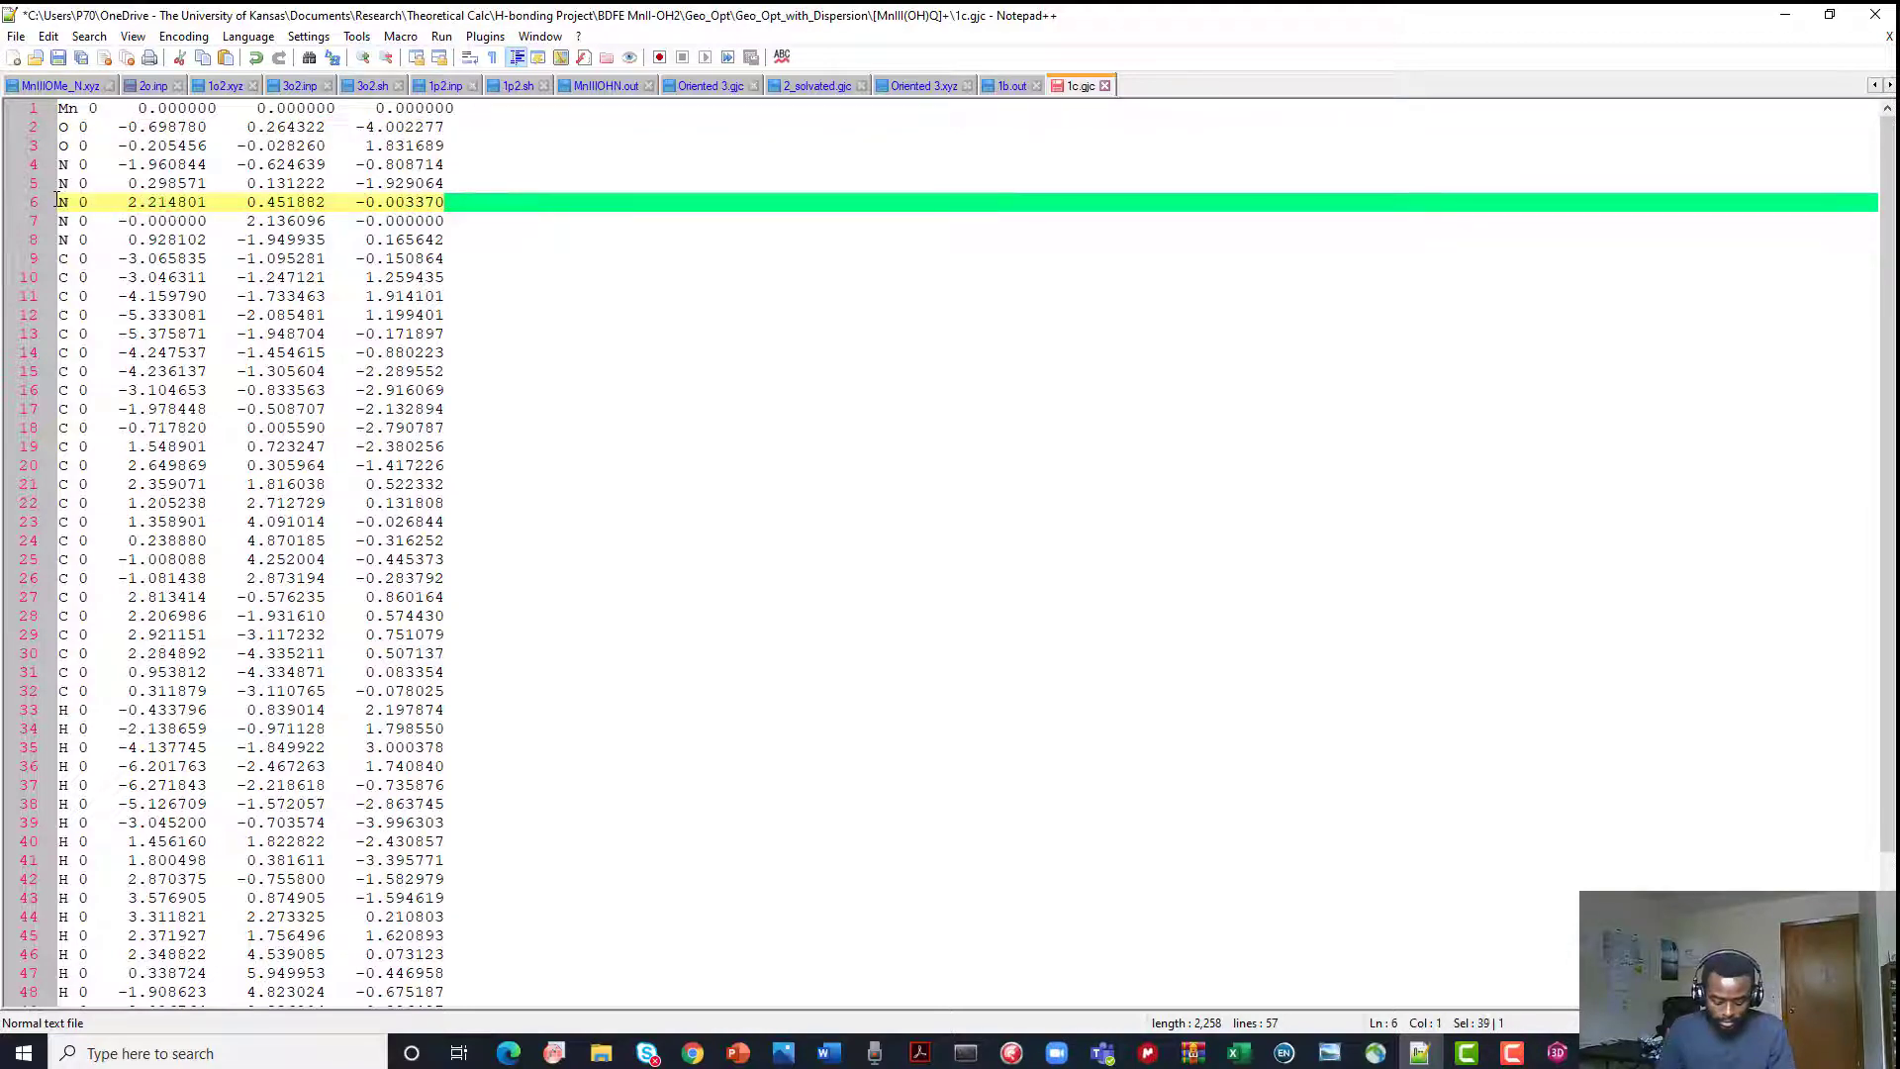
pyautogui.press('Delete')
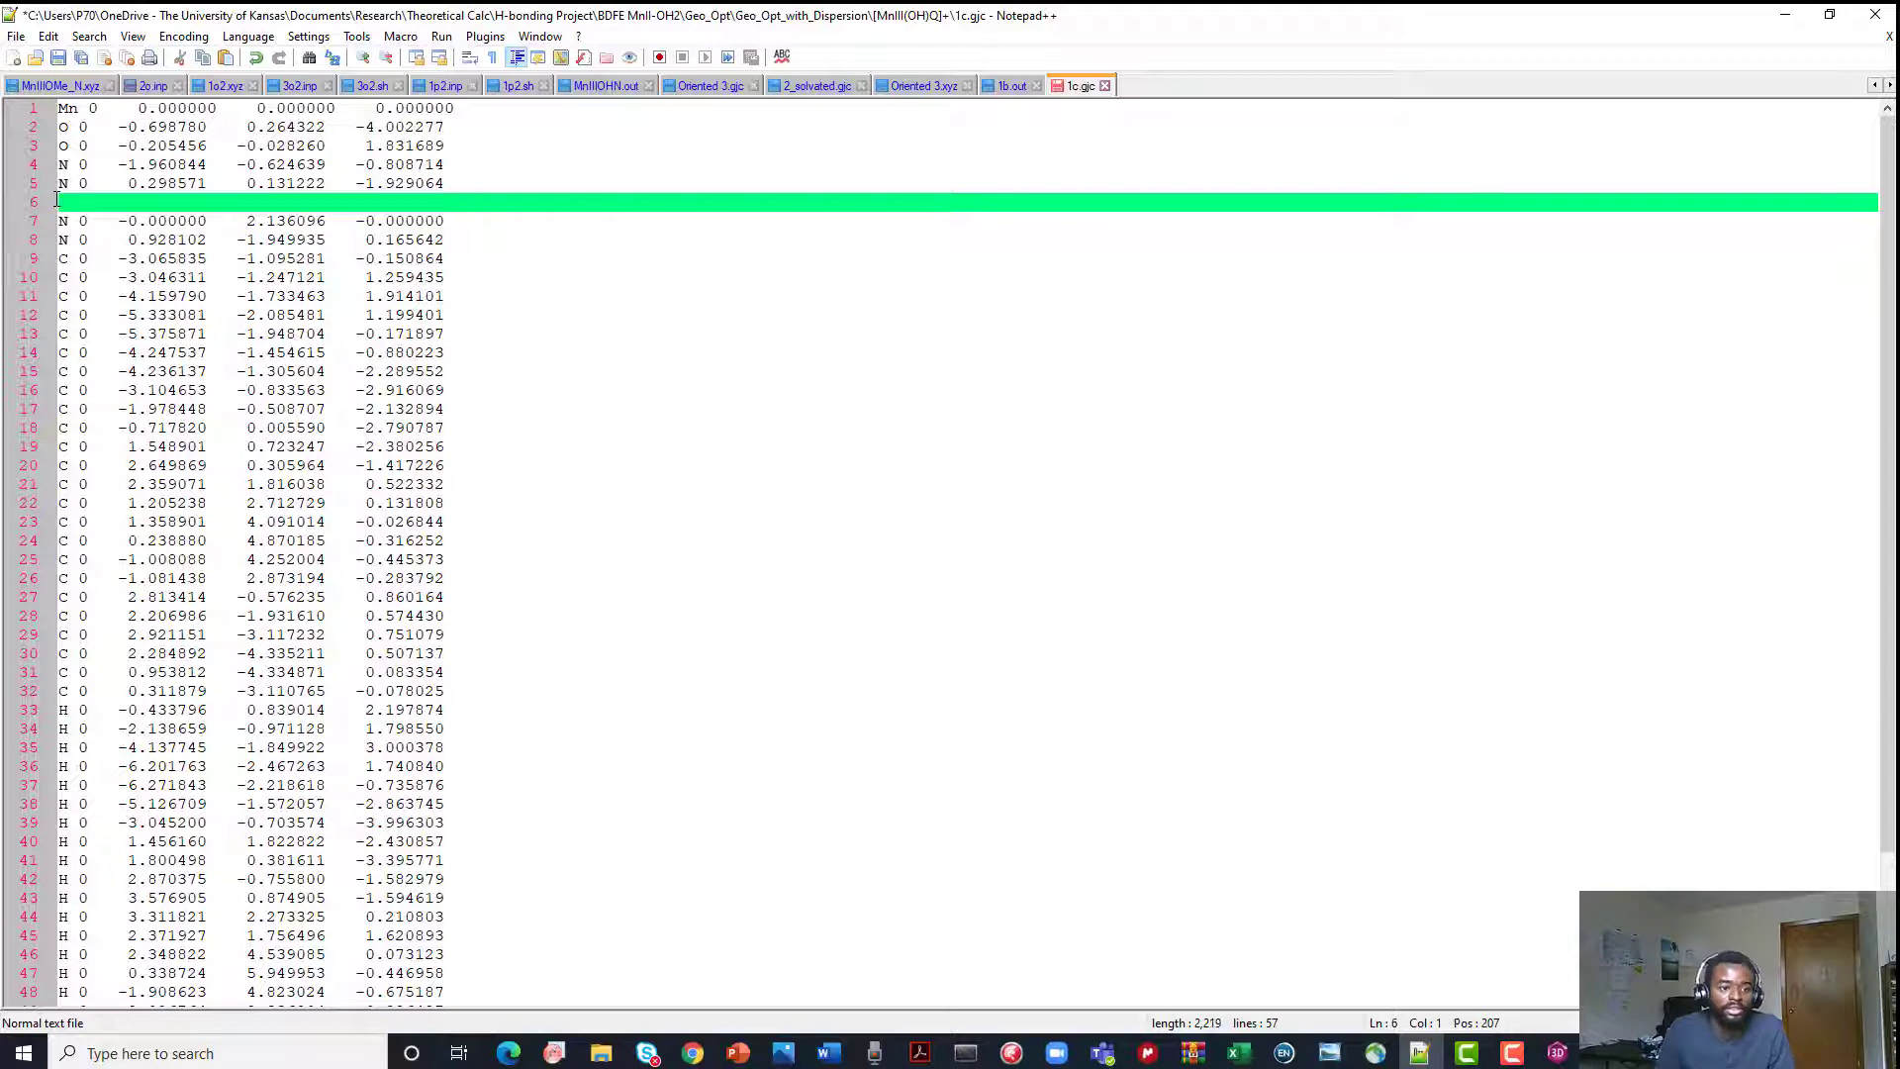
pyautogui.press('BackSpace')
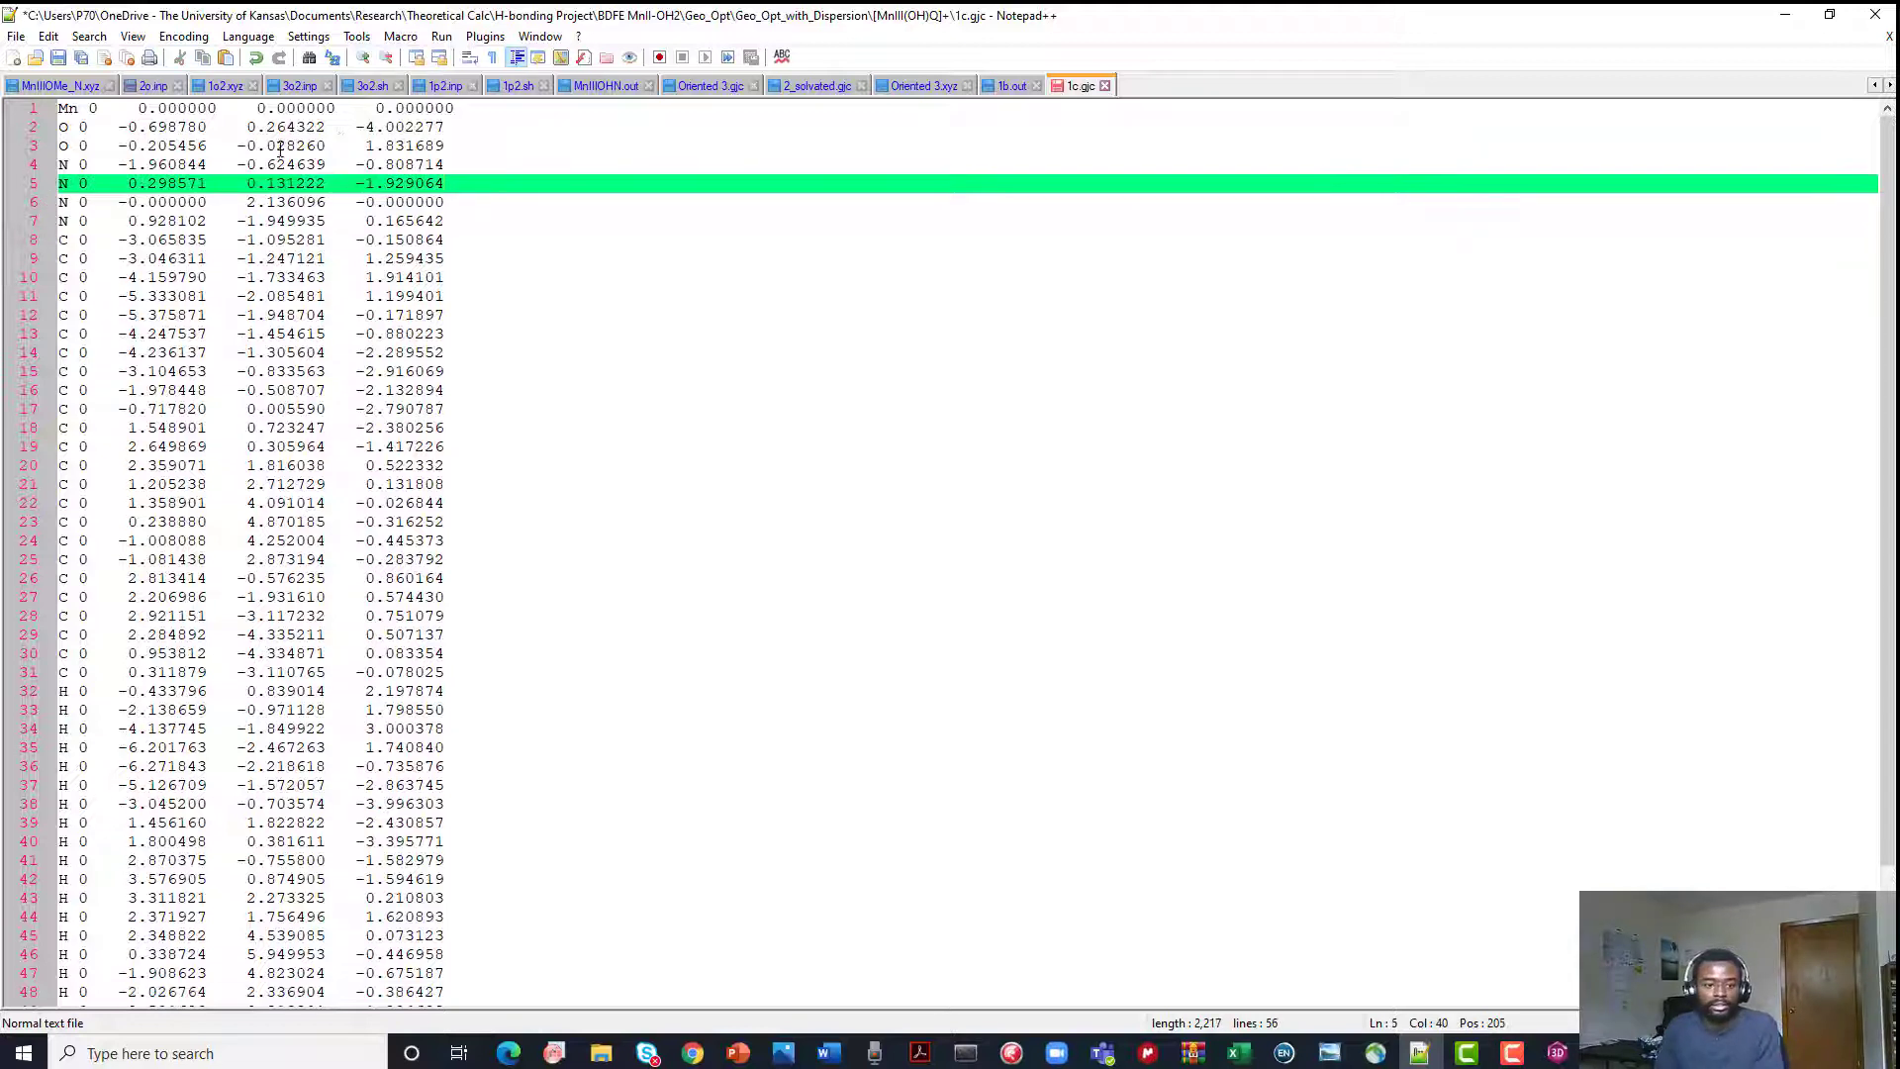
pyautogui.click(471, 110)
pyautogui.press('Return')
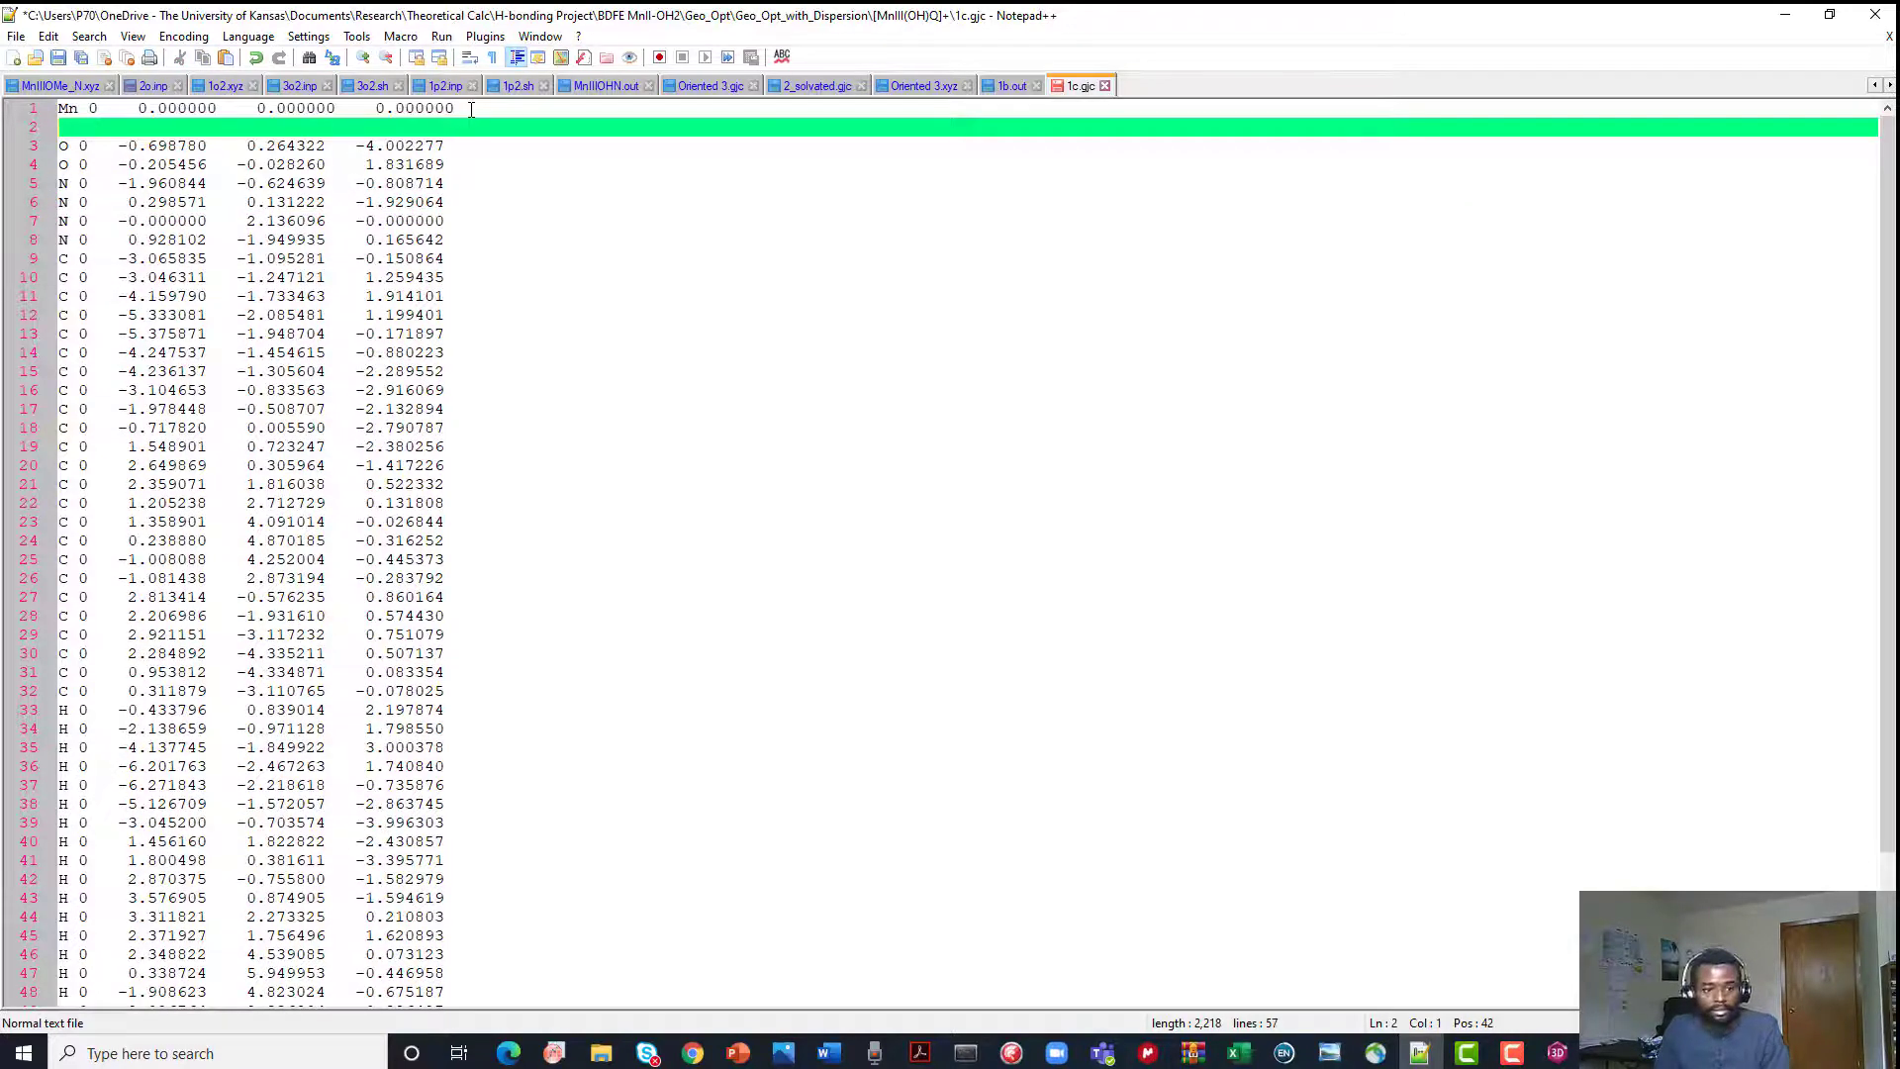
pyautogui.hotkey('ctrl', 'v')
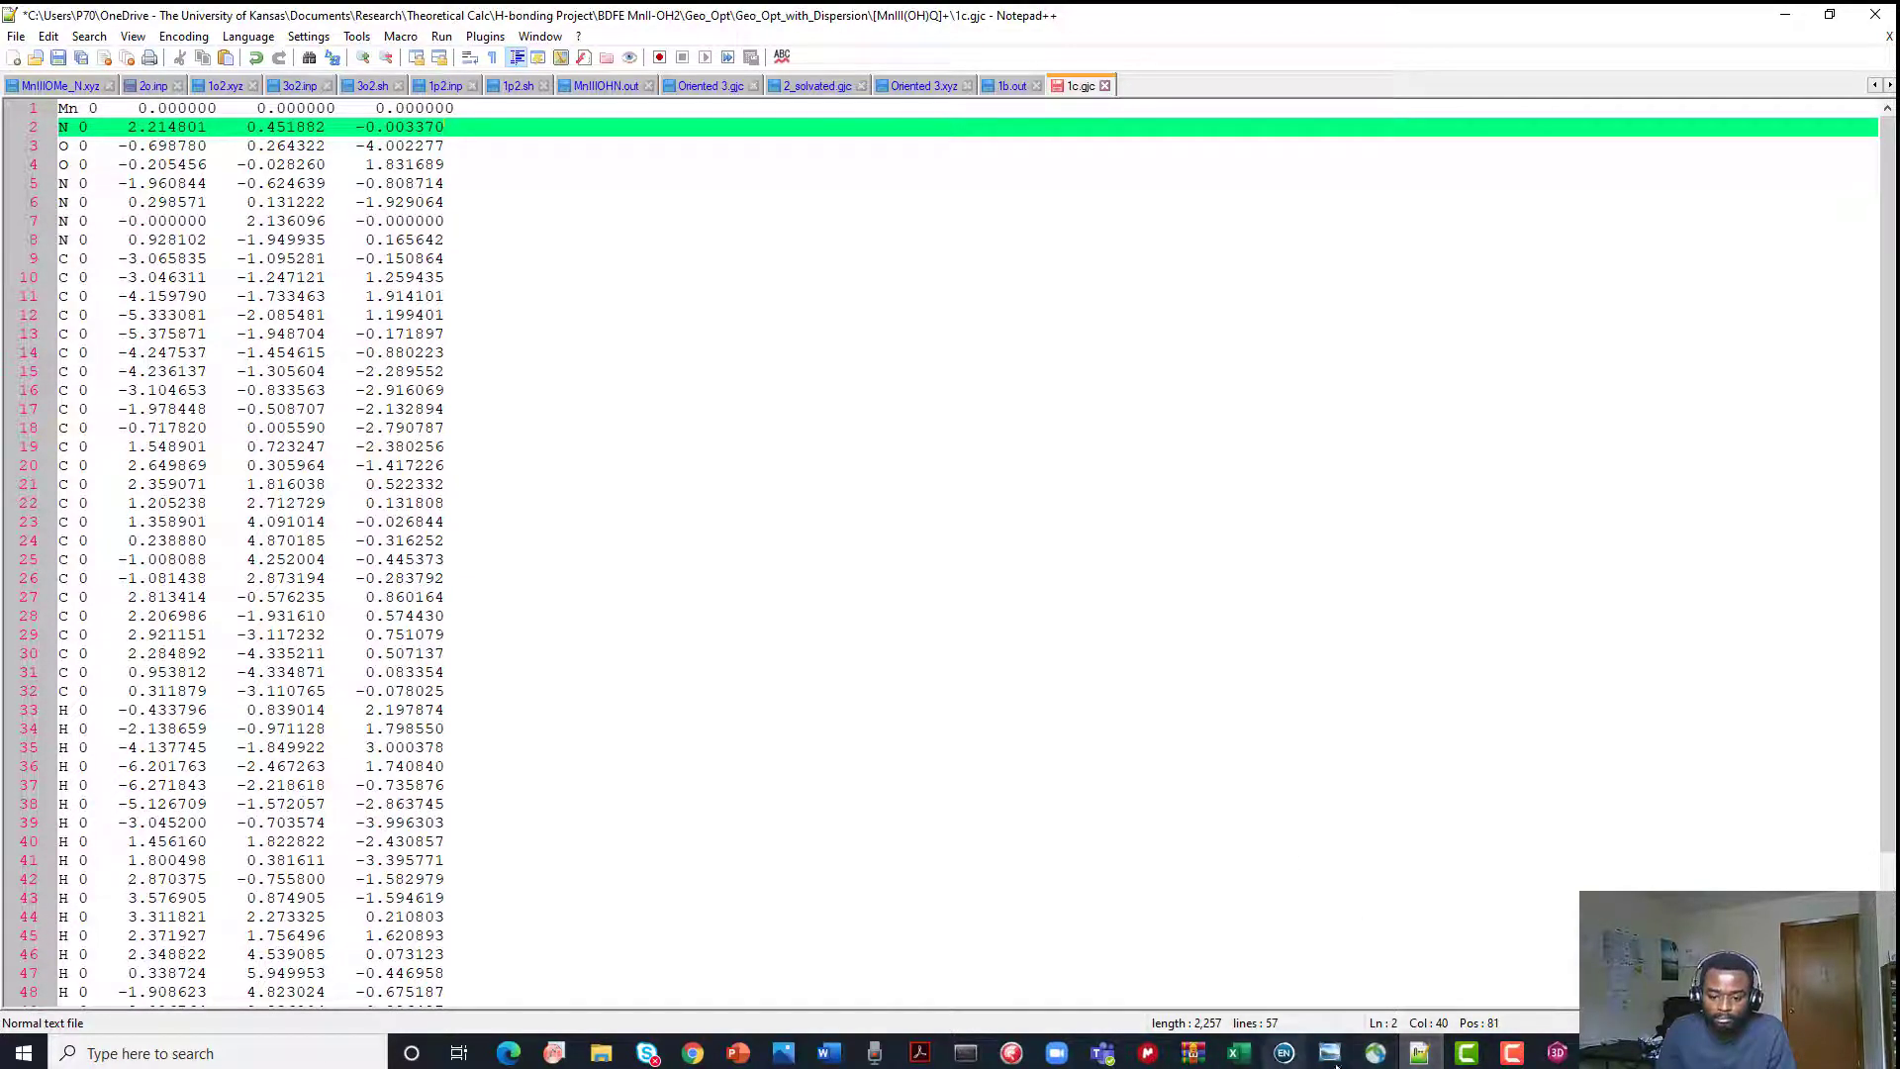
pyautogui.click(1556, 1052)
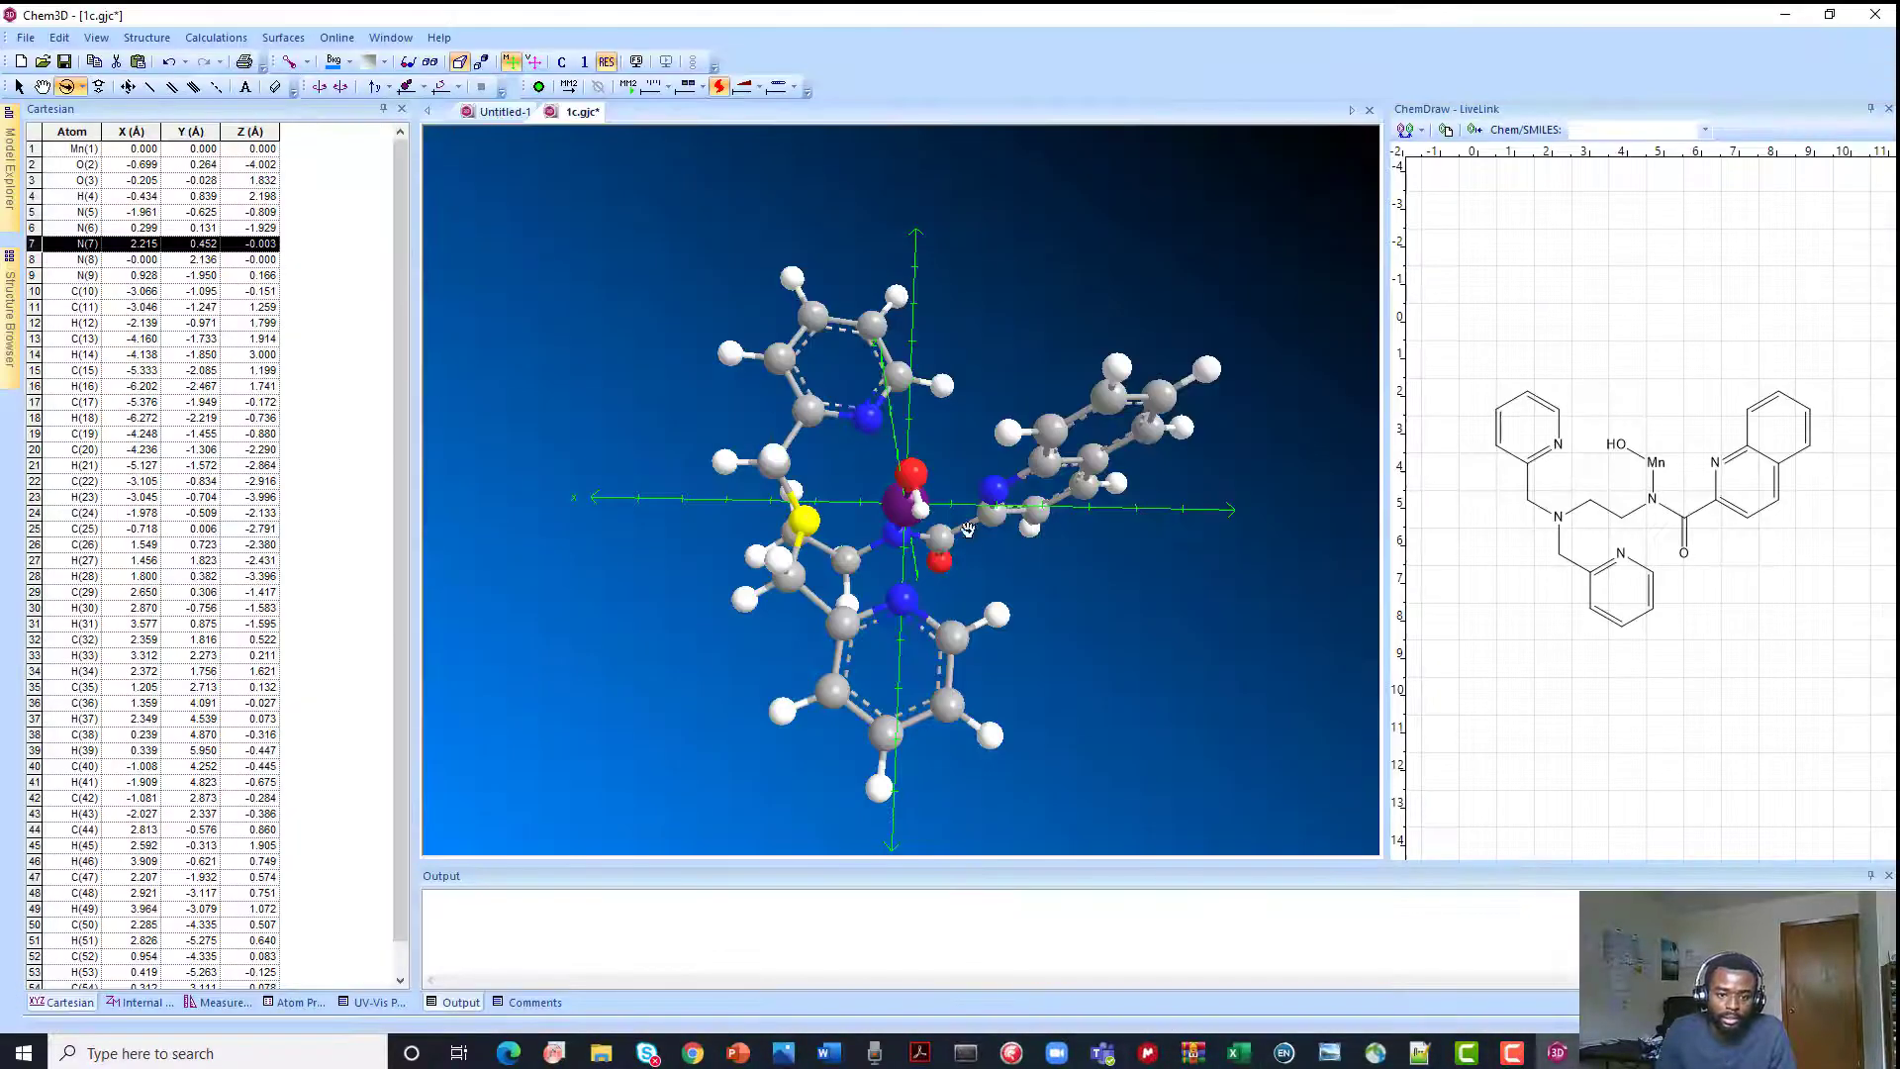
# Rotate the Mn complex with the trackball, then minimize Chem3D to show 1c.gjc in Notepad++
pyautogui.moveTo(923, 549)
pyautogui.mouseDown()
pyautogui.moveTo(897, 501)
pyautogui.moveTo(886, 597)
pyautogui.mouseUp()
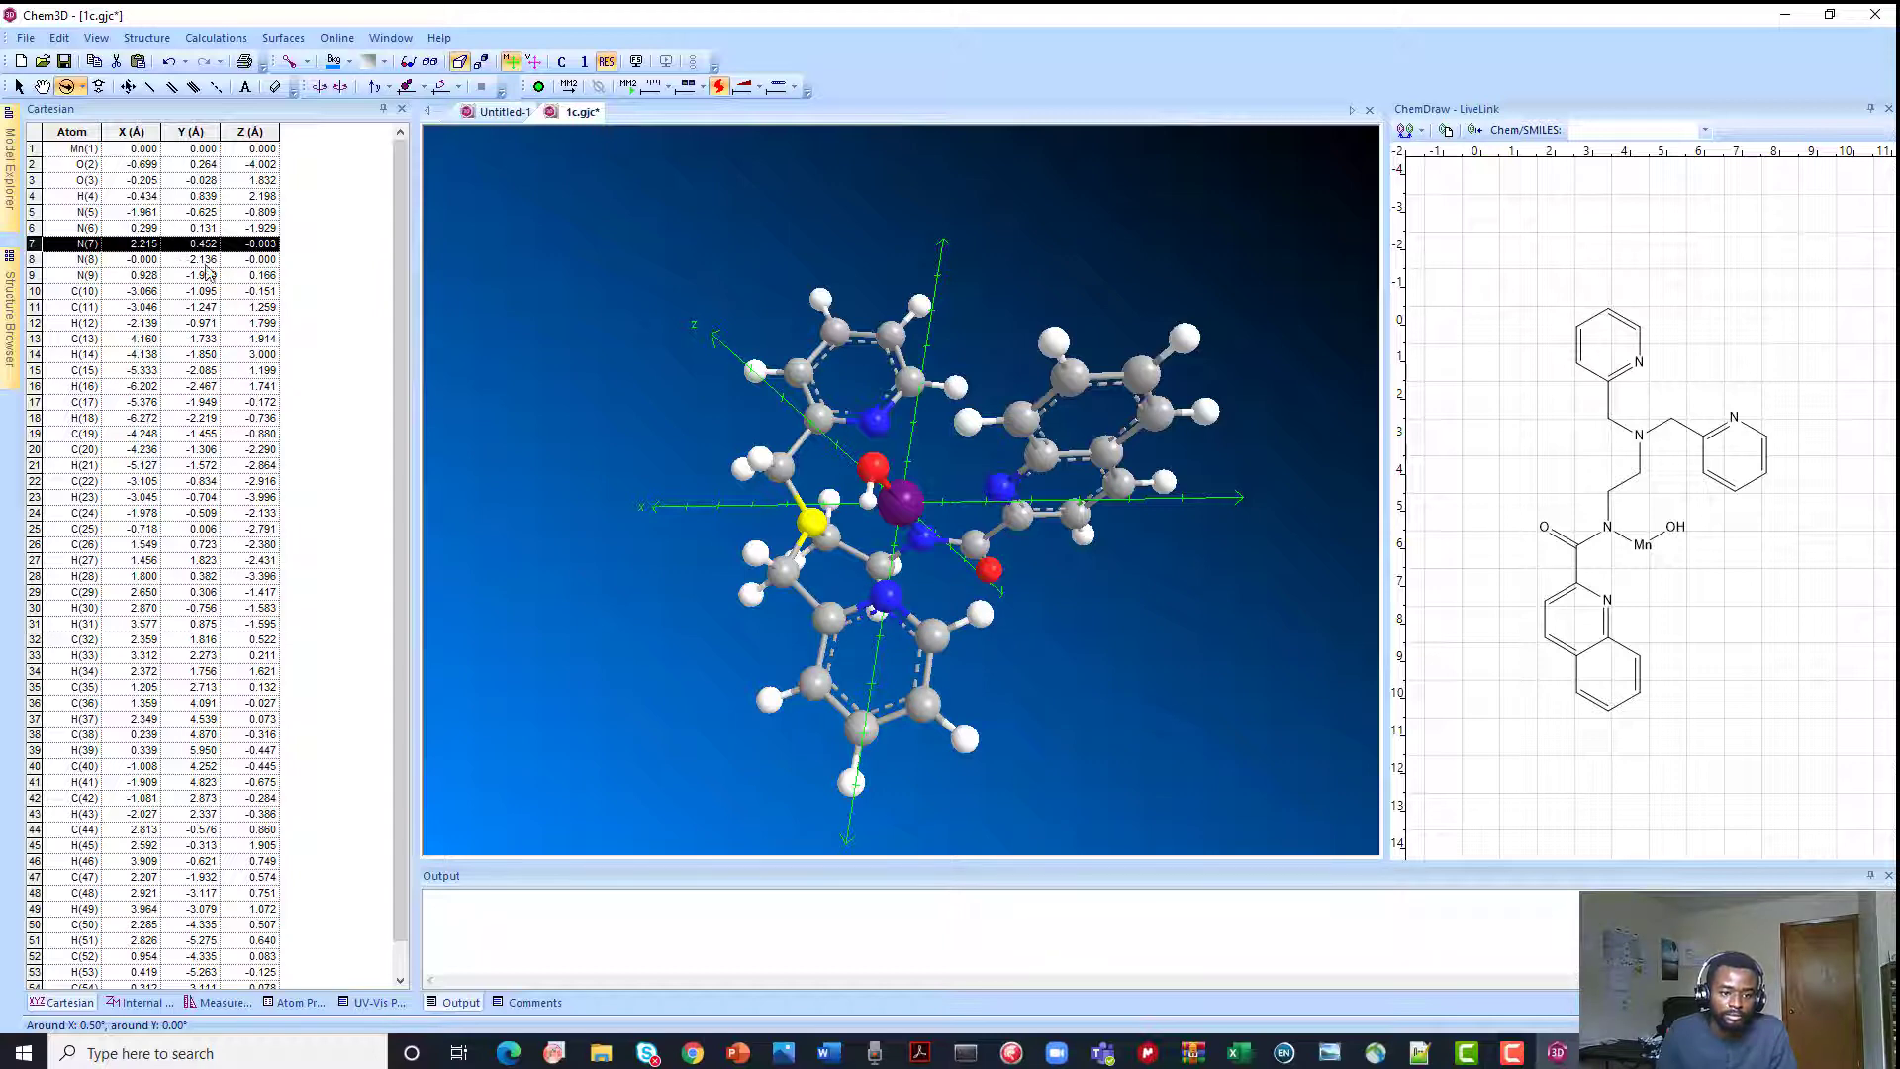
pyautogui.click(1784, 15)
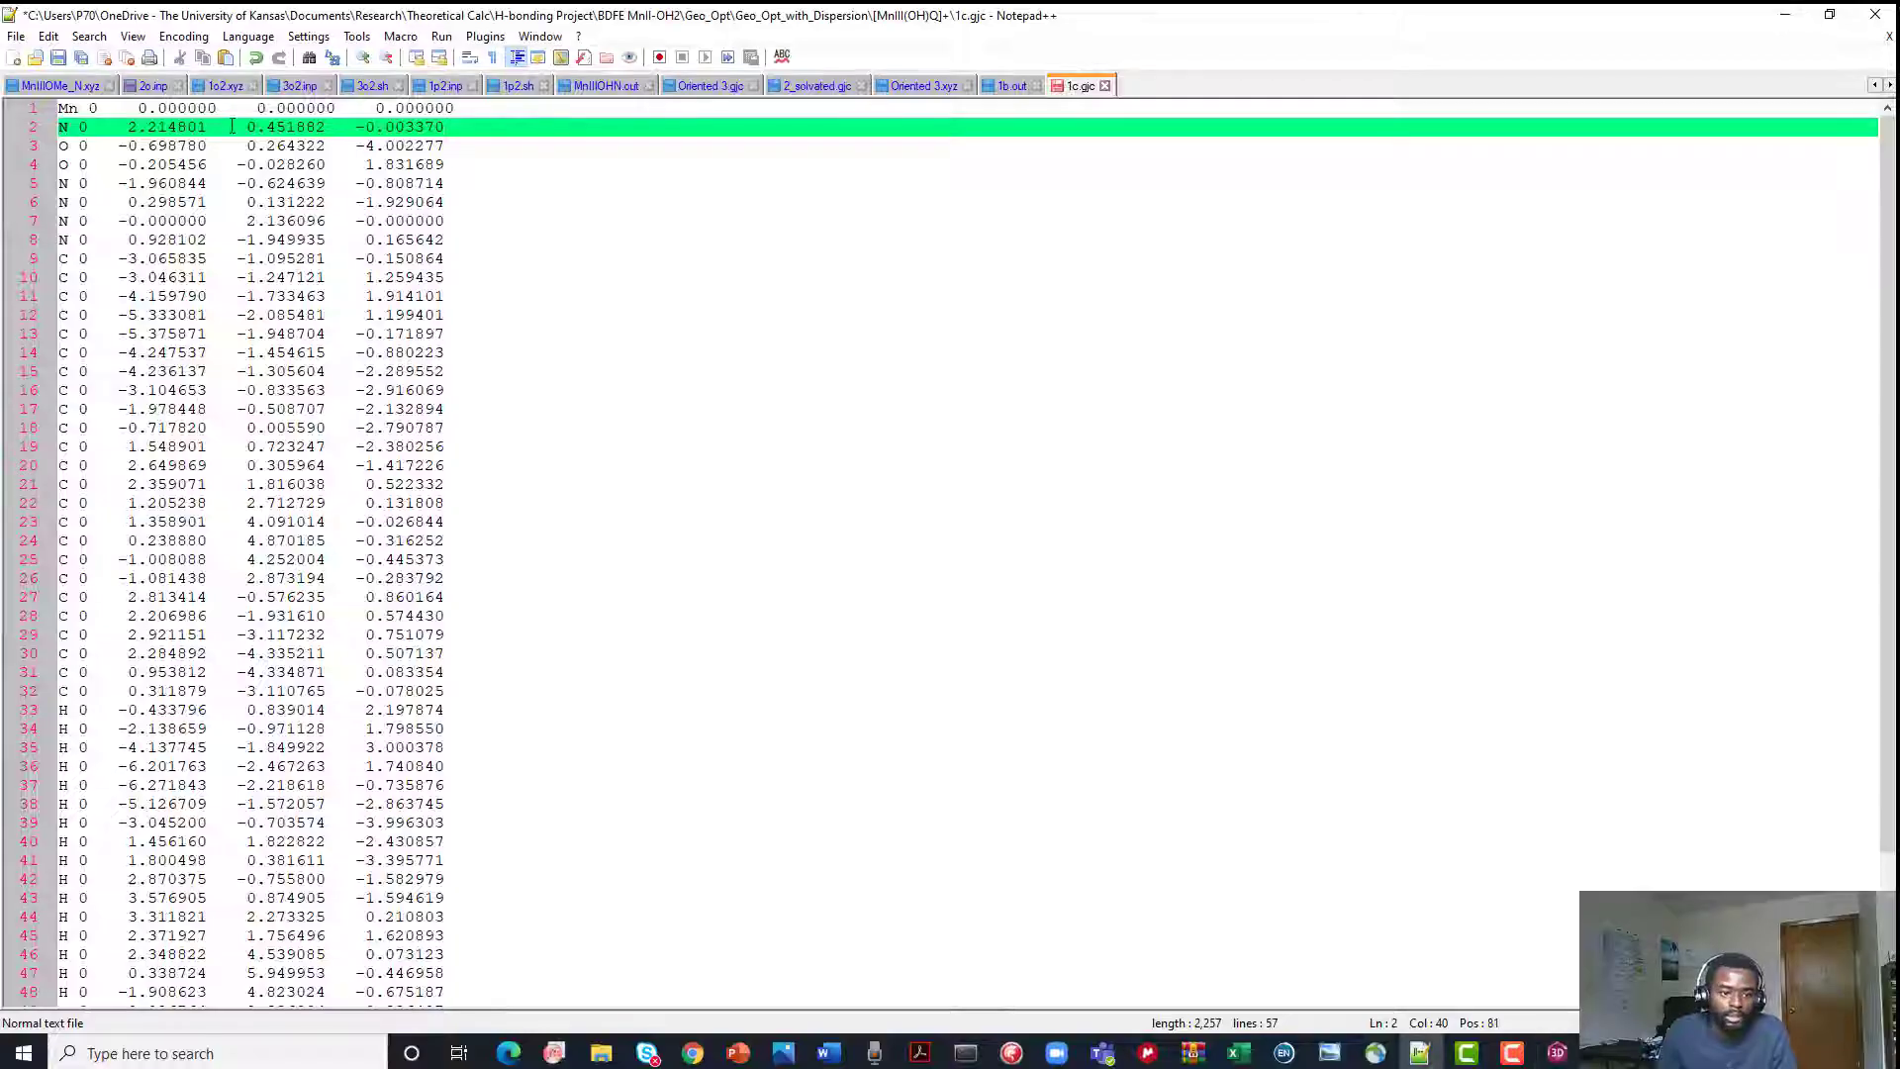
# Move the N line at -0.000000, 2.136096, -0.000000 from line 7 to line 3, below the first N
pyautogui.moveTo(448, 225); pyautogui.dragTo(53, 226)
pyautogui.hotkey('ctrl', 'c')
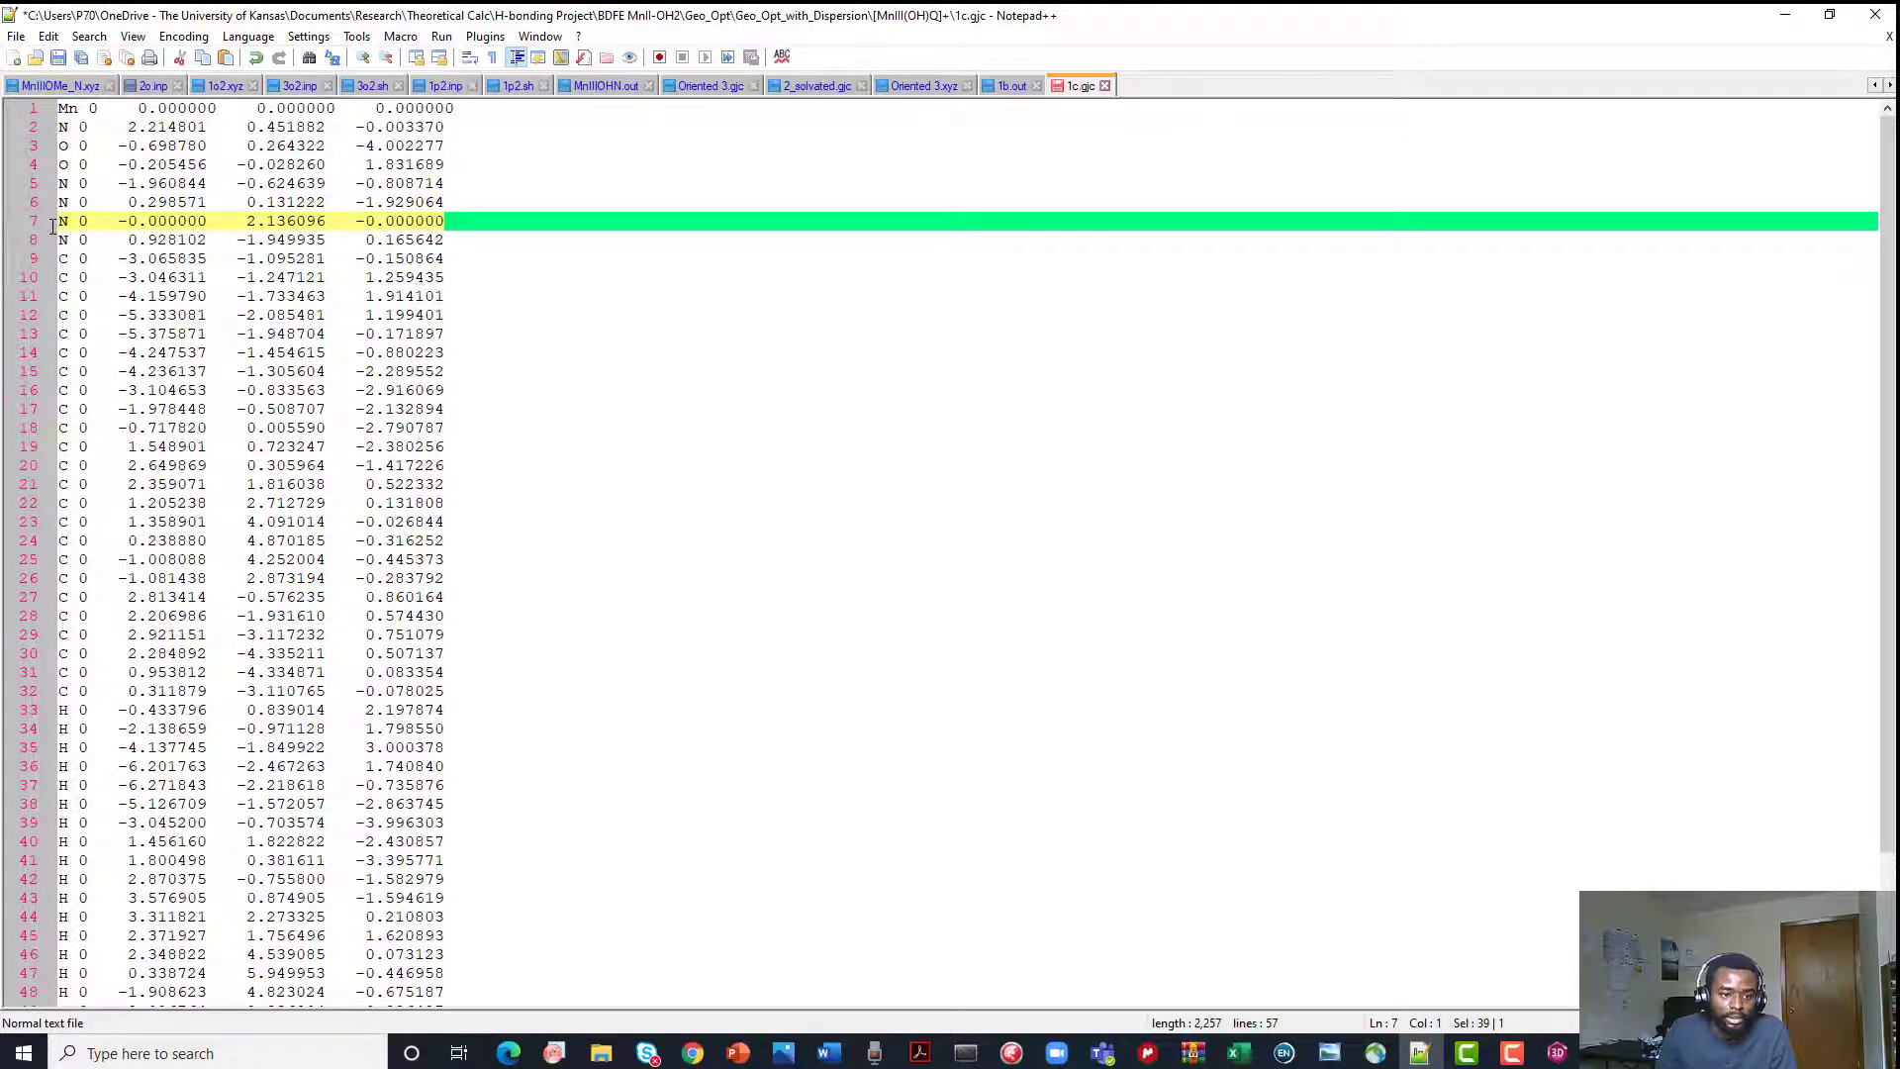
pyautogui.press('Delete')
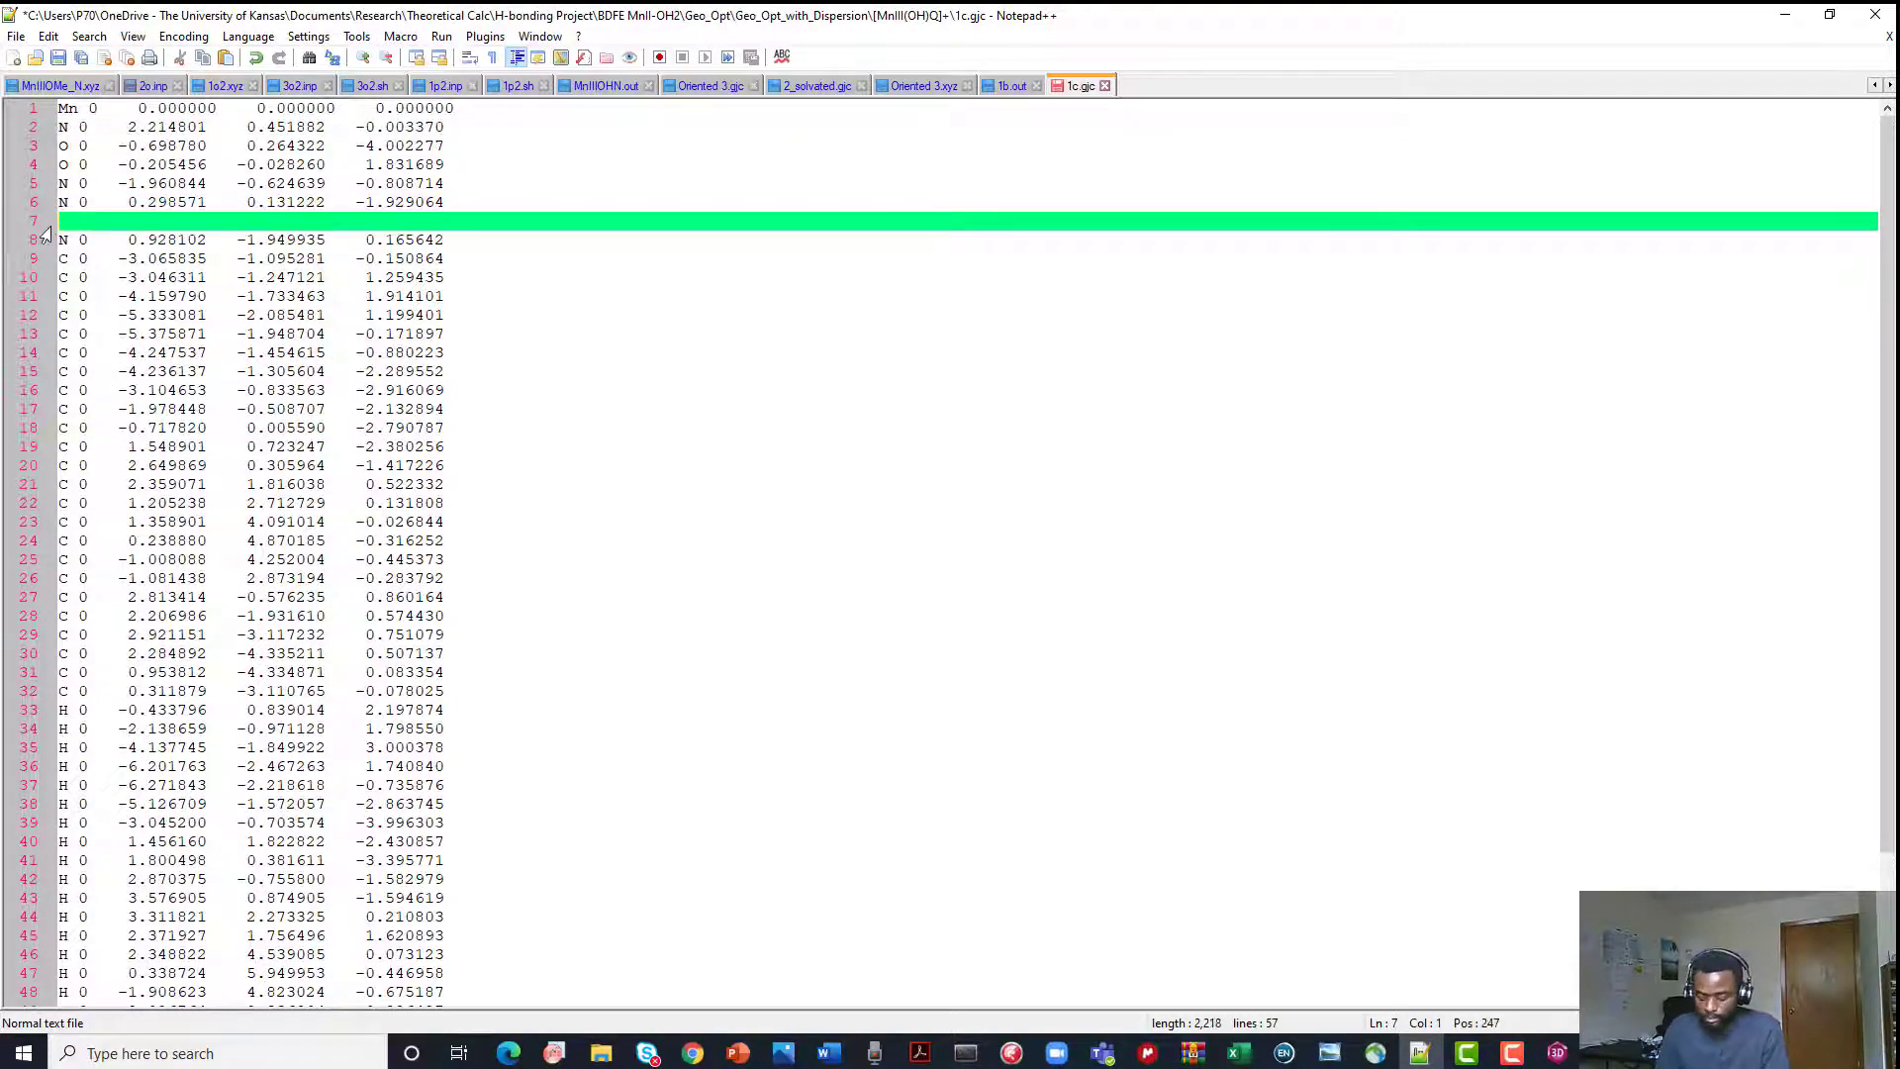
pyautogui.press('BackSpace')
pyautogui.click(450, 130)
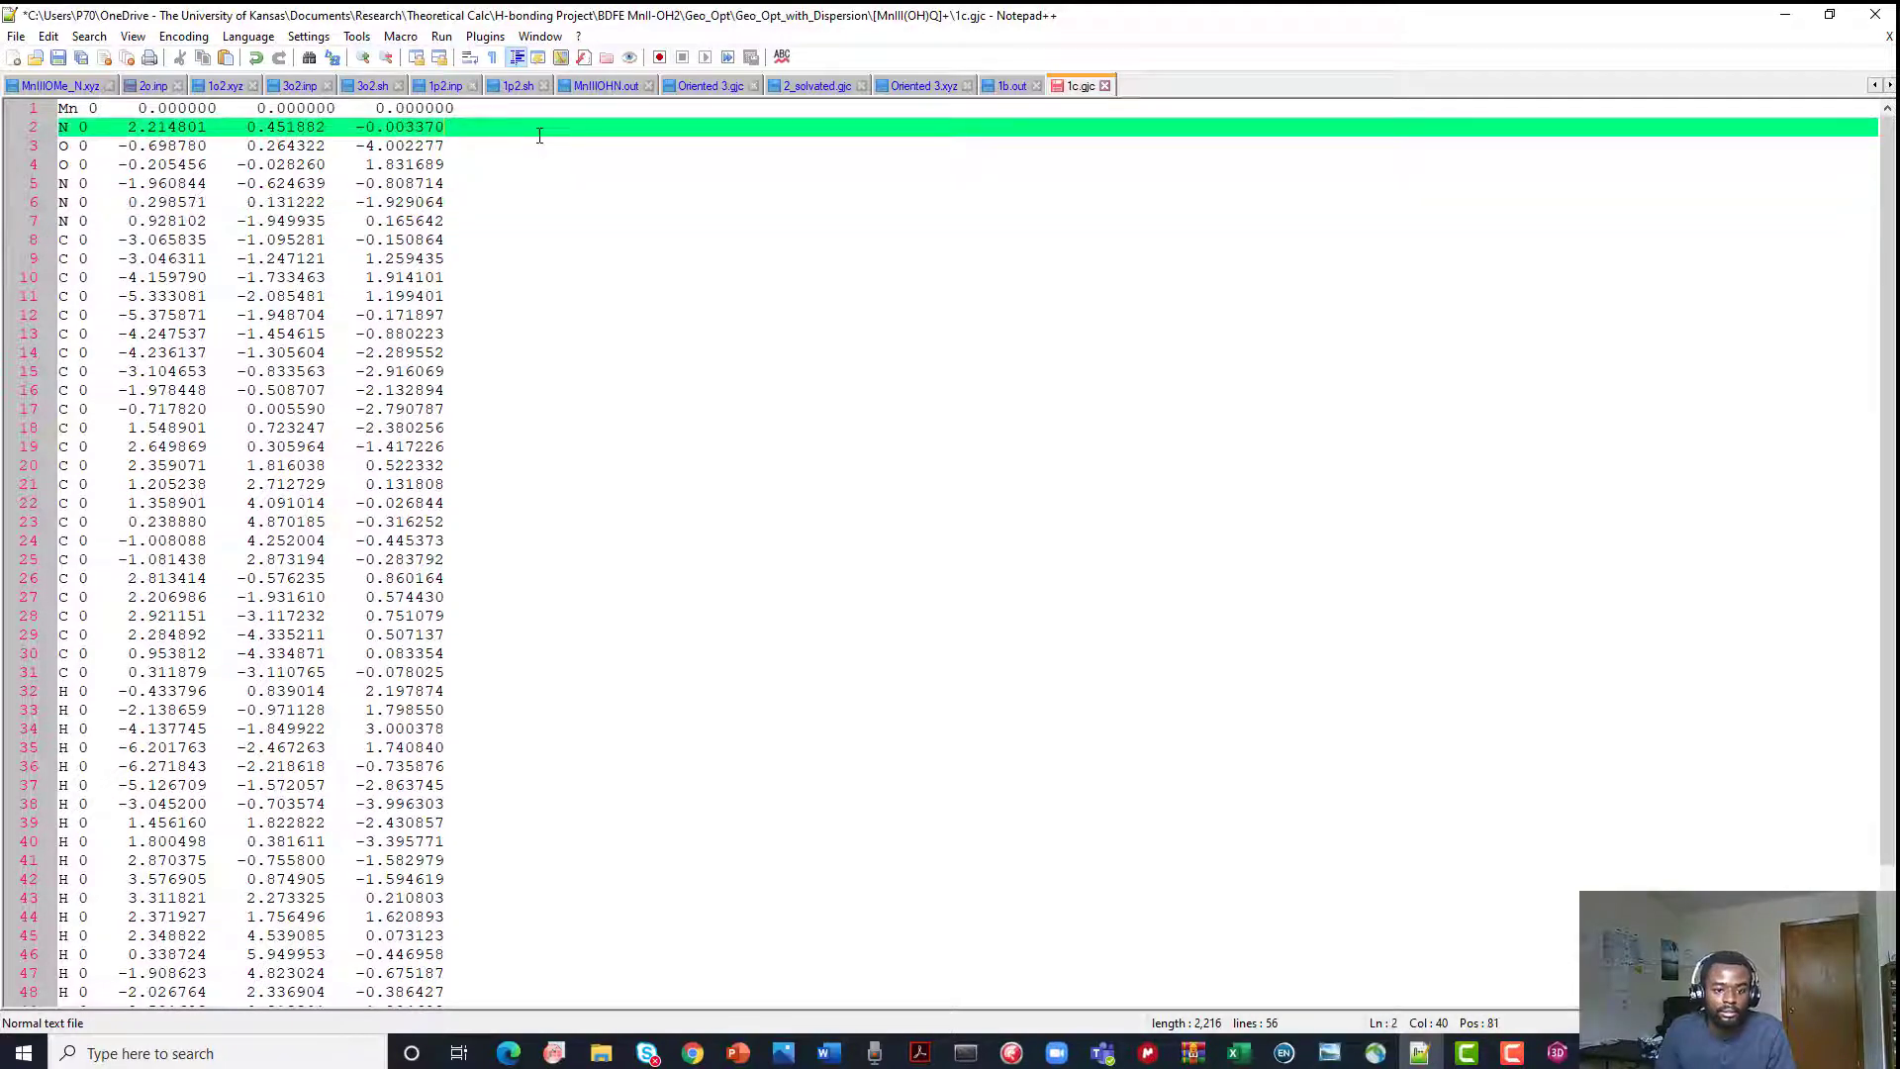
pyautogui.press('Return')
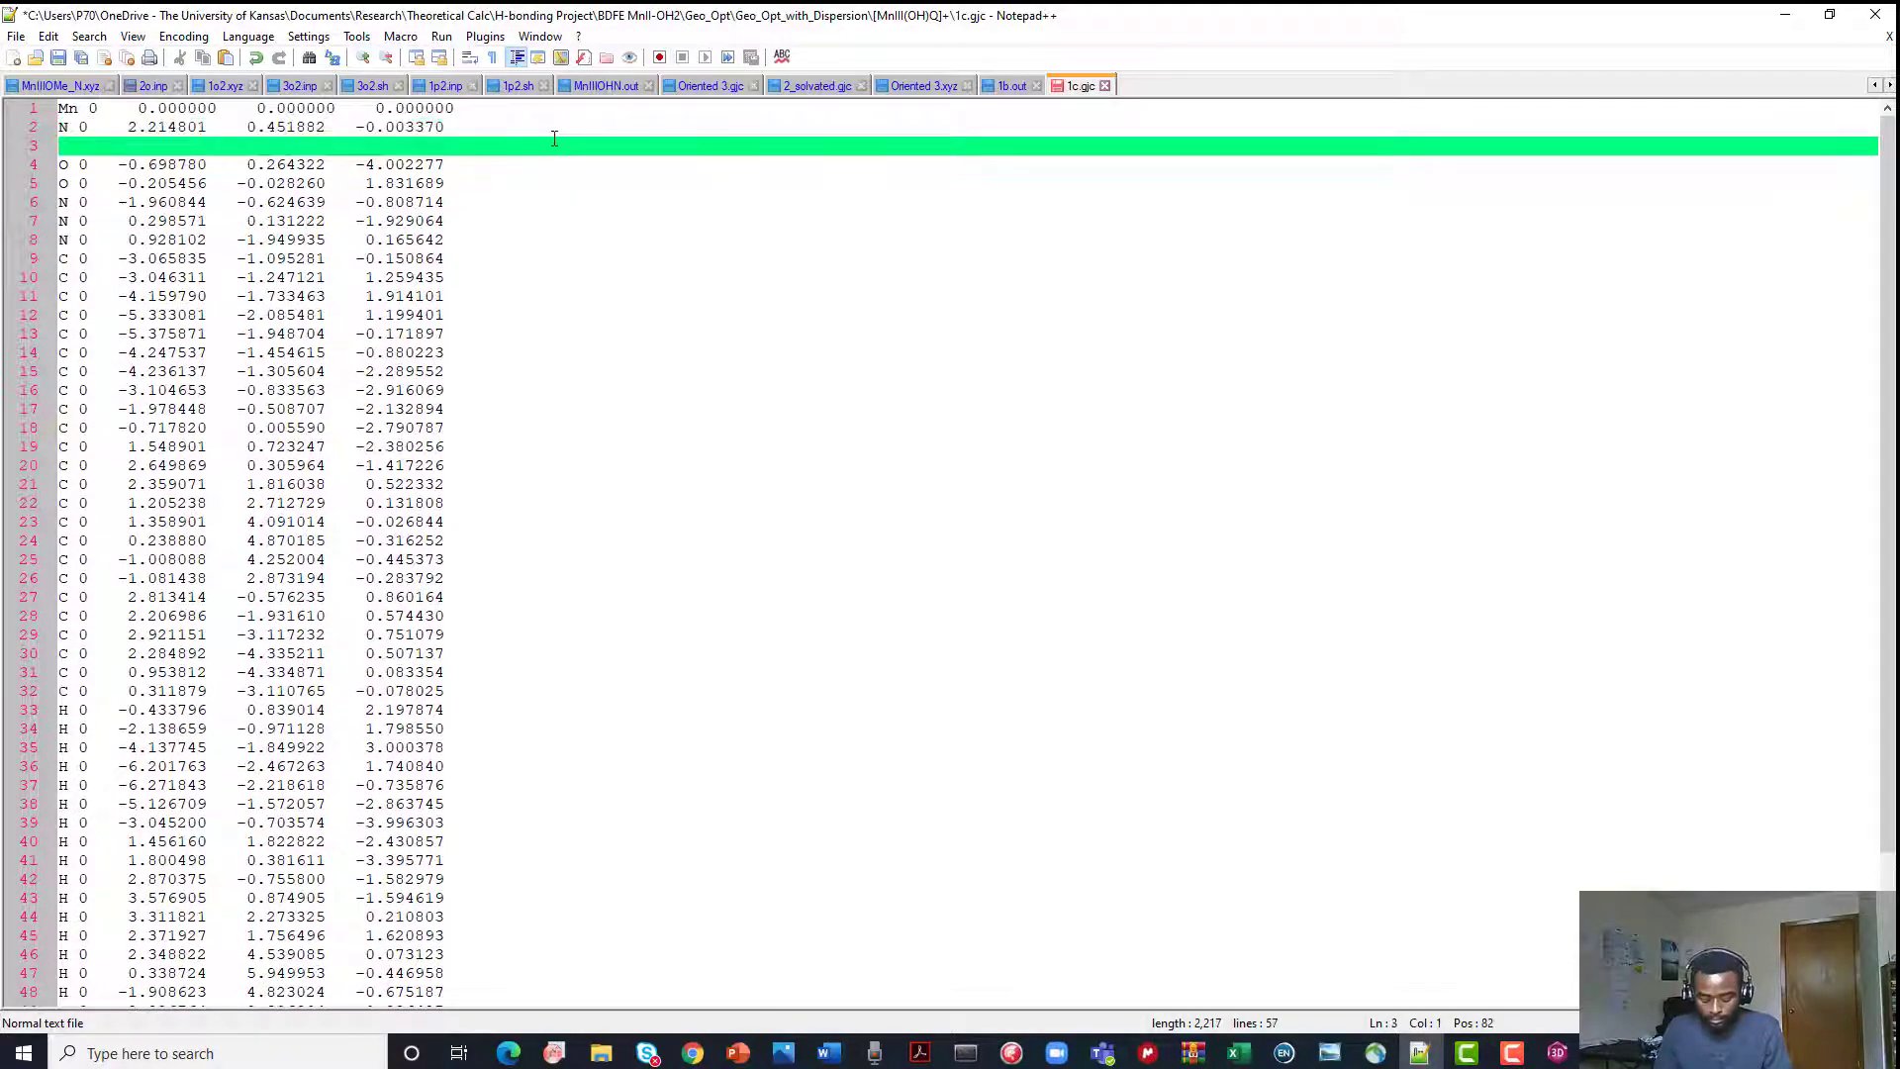
pyautogui.hotkey('ctrl', 'v')
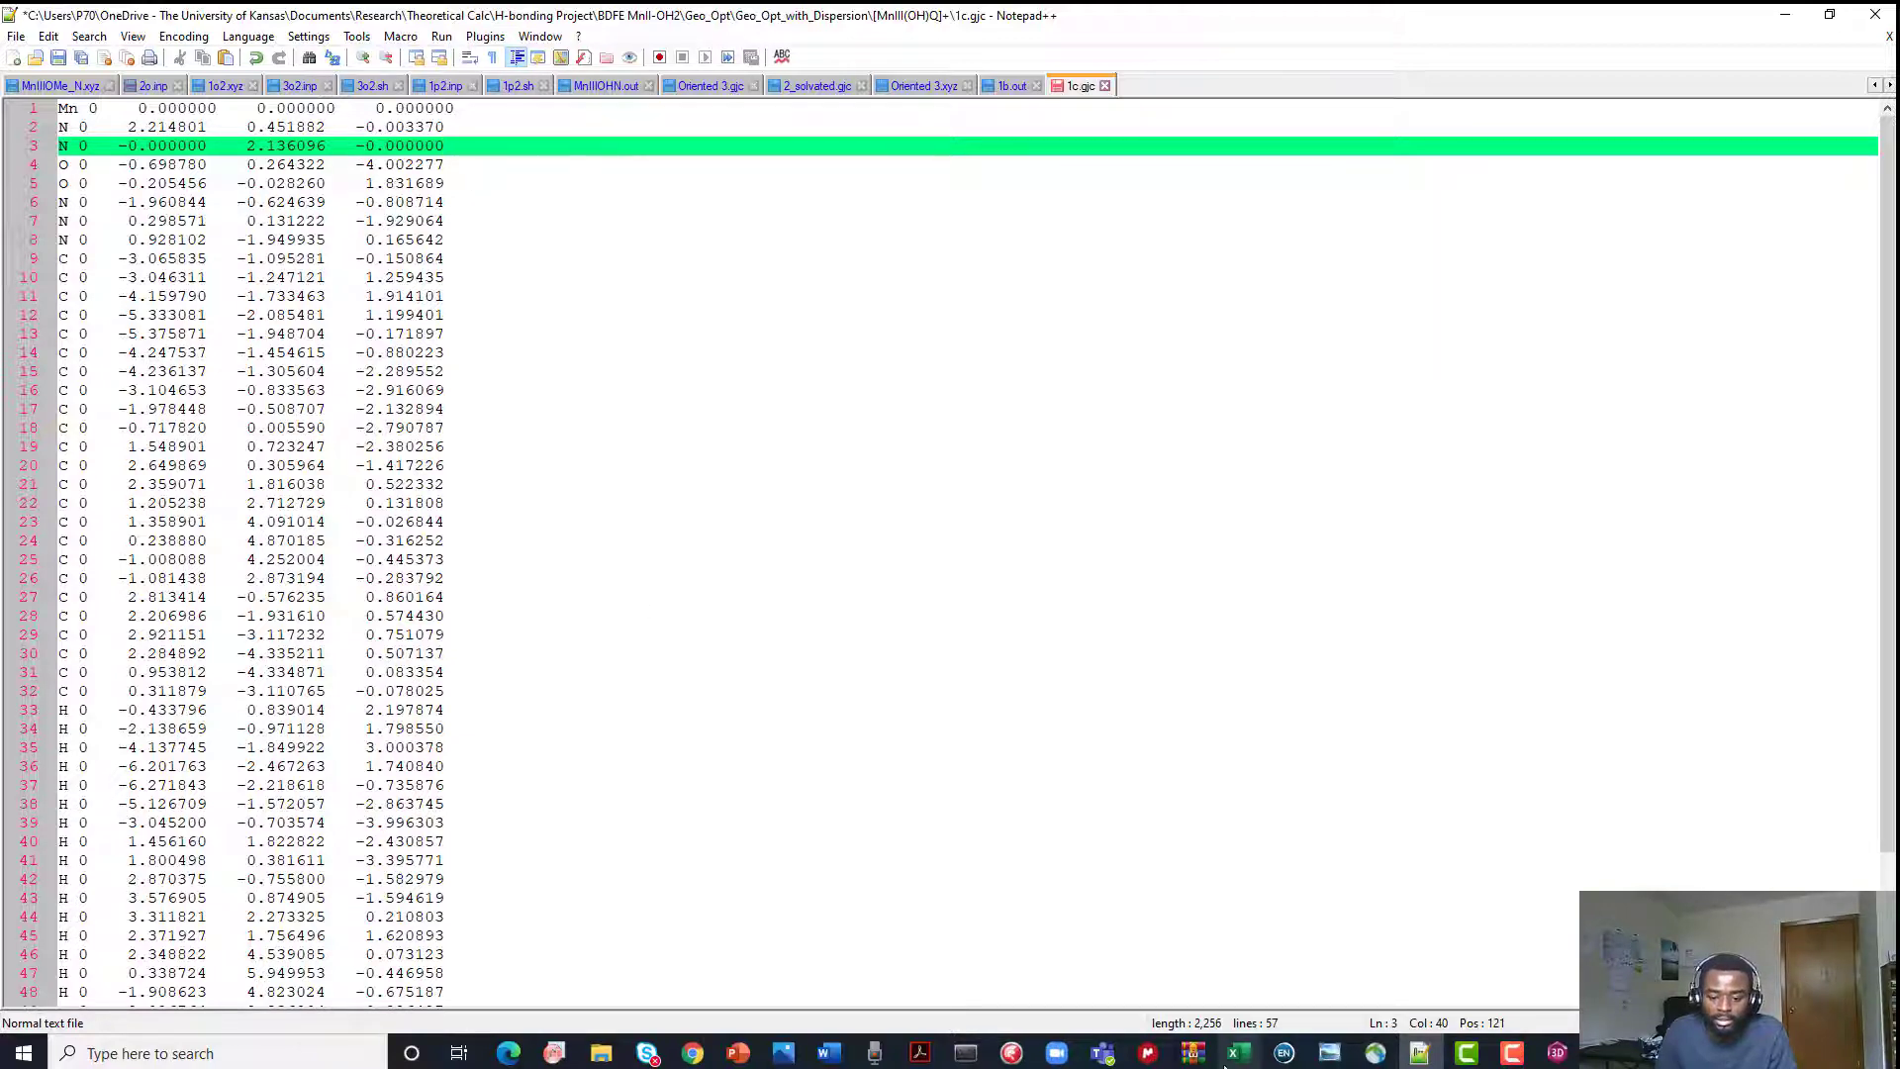
pyautogui.click(1557, 1053)
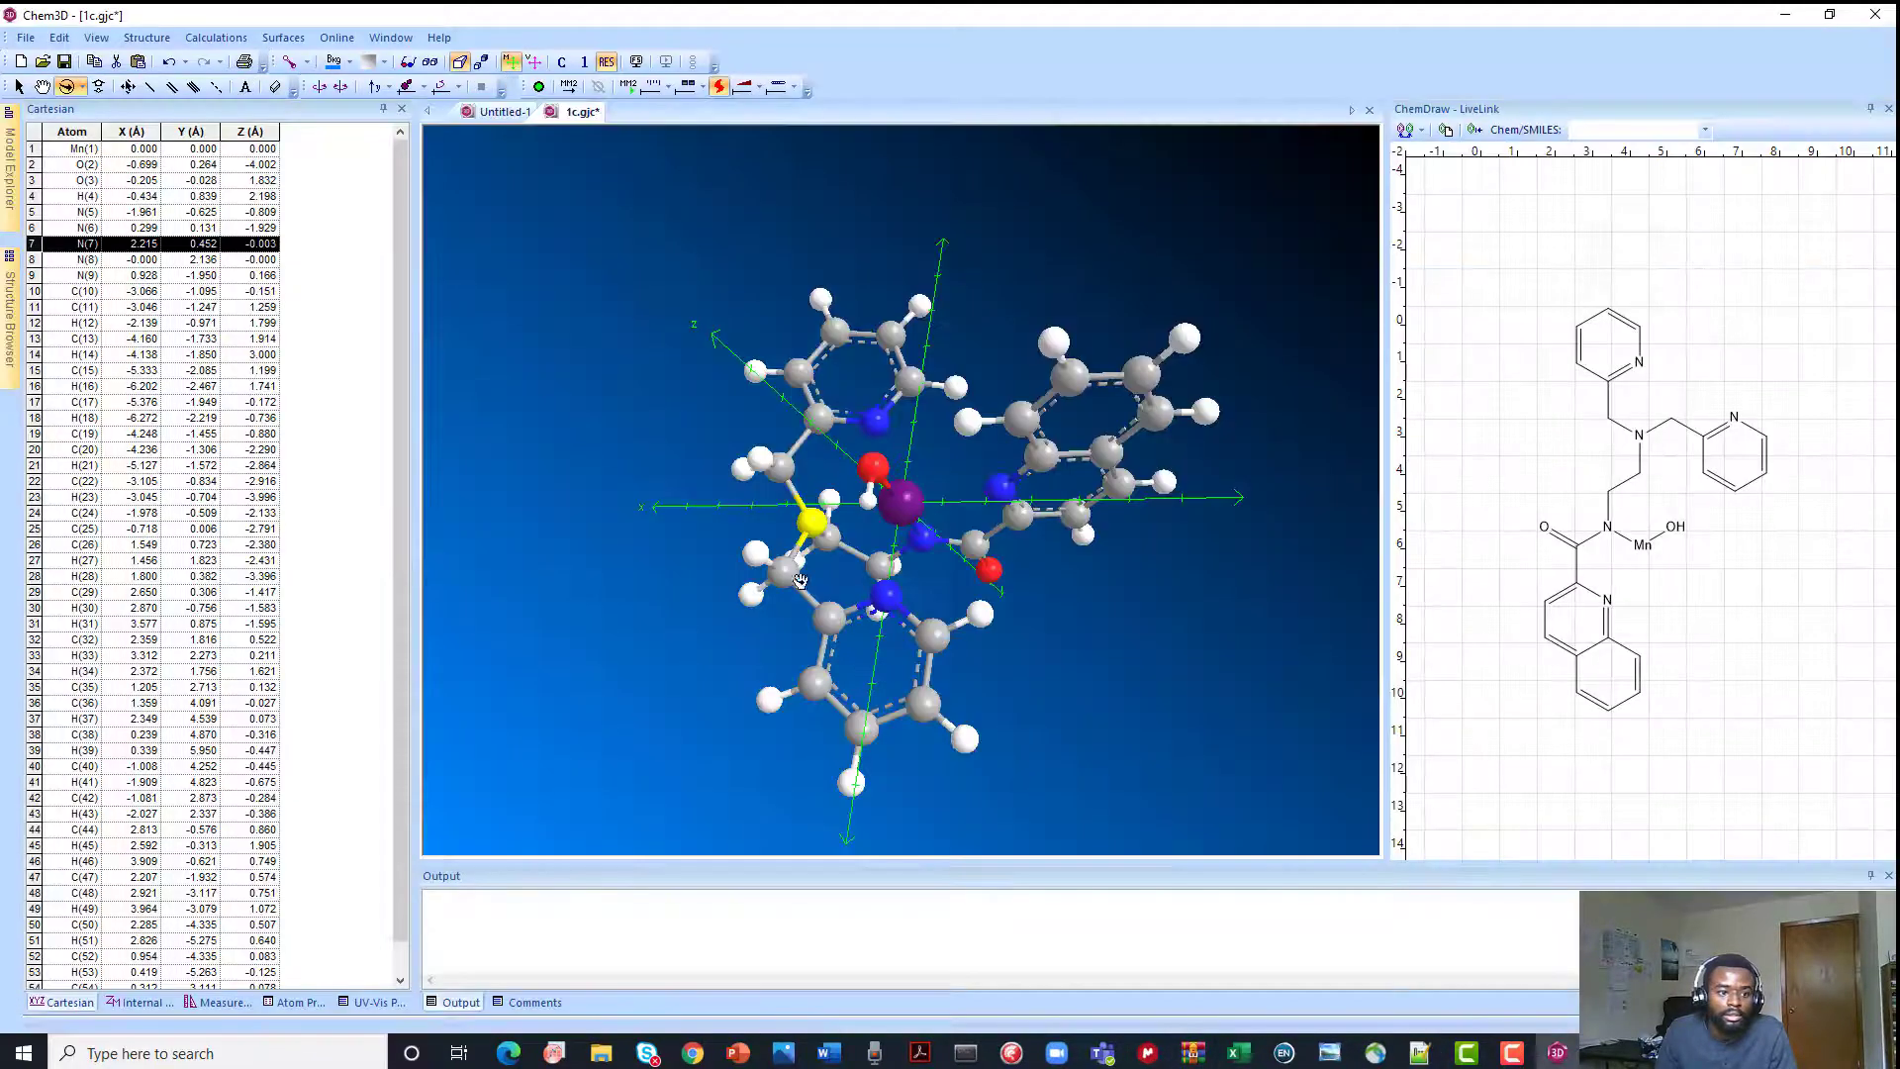
# Rotate the model and pick out oxygen O(3), then minimize Chem3D
pyautogui.moveTo(921, 395); pyautogui.dragTo(878, 418)
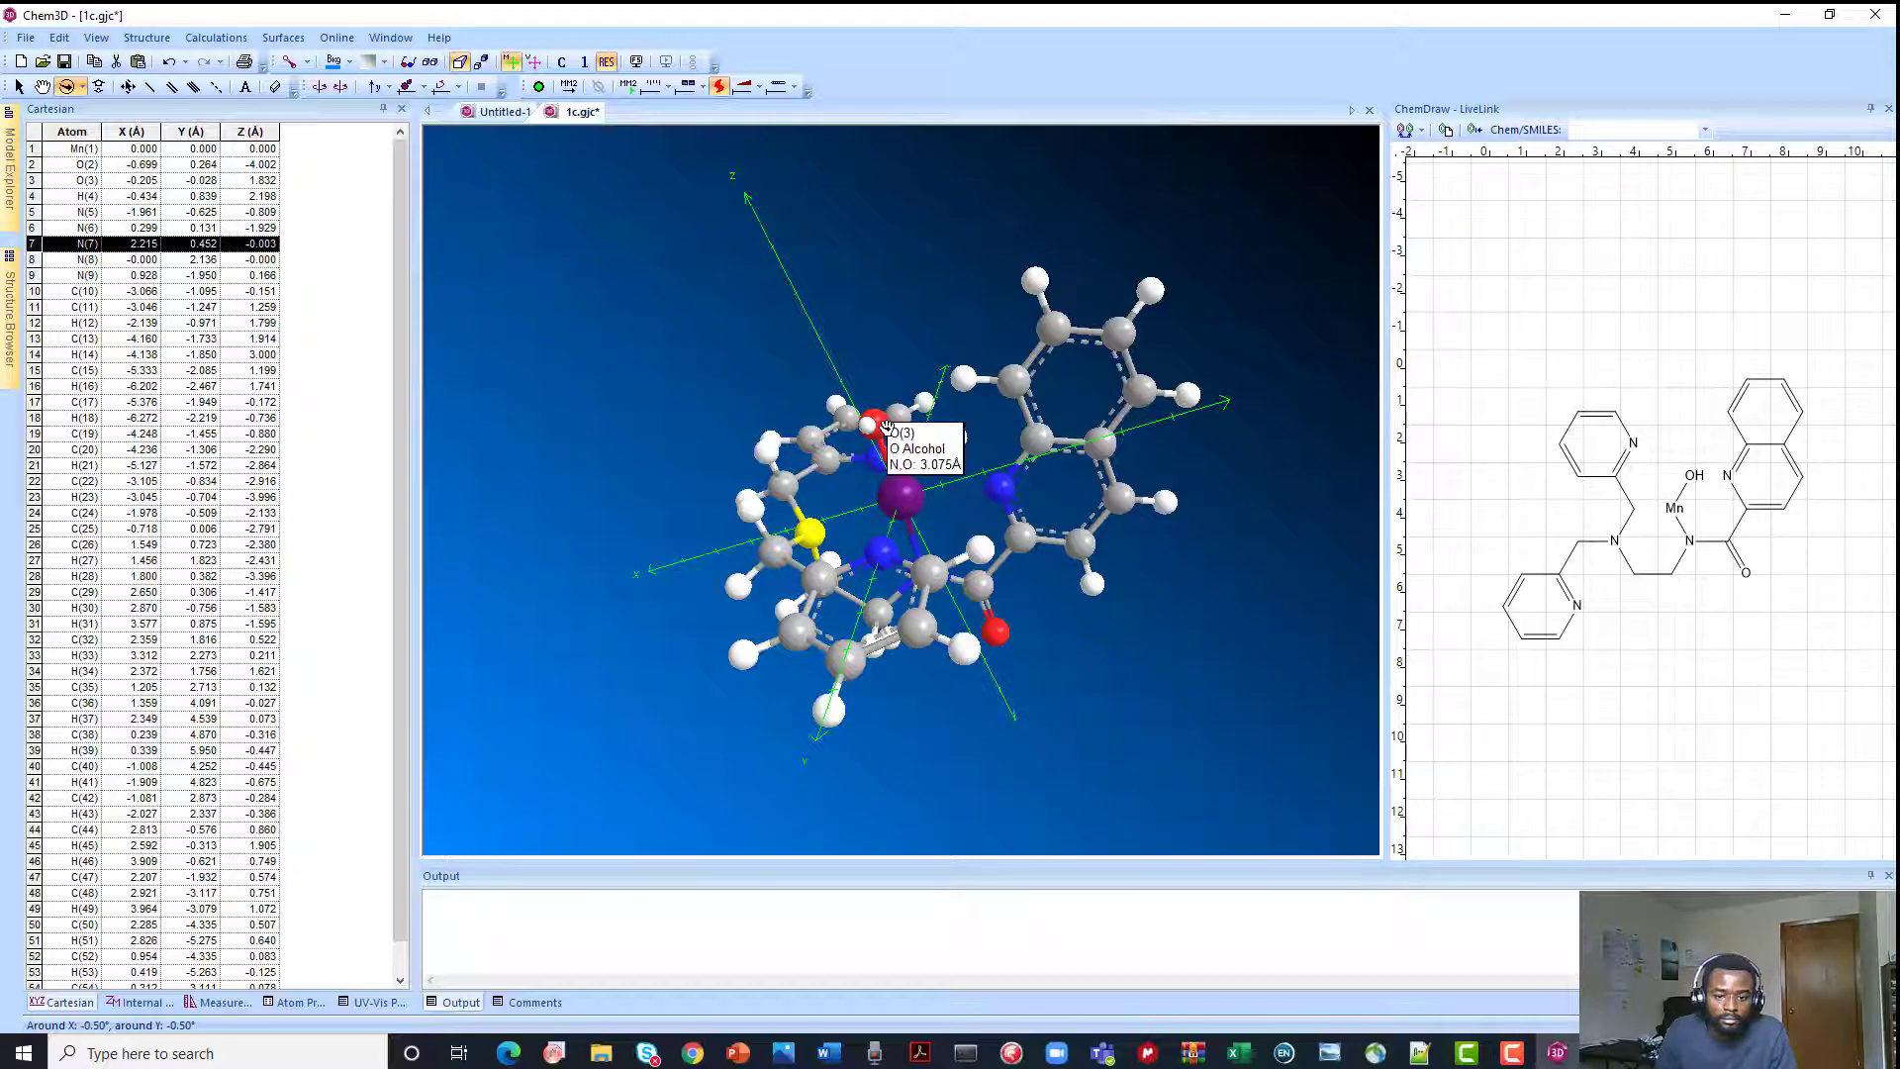
pyautogui.keyDown('shift'); pyautogui.click(866, 480); pyautogui.keyUp('shift')
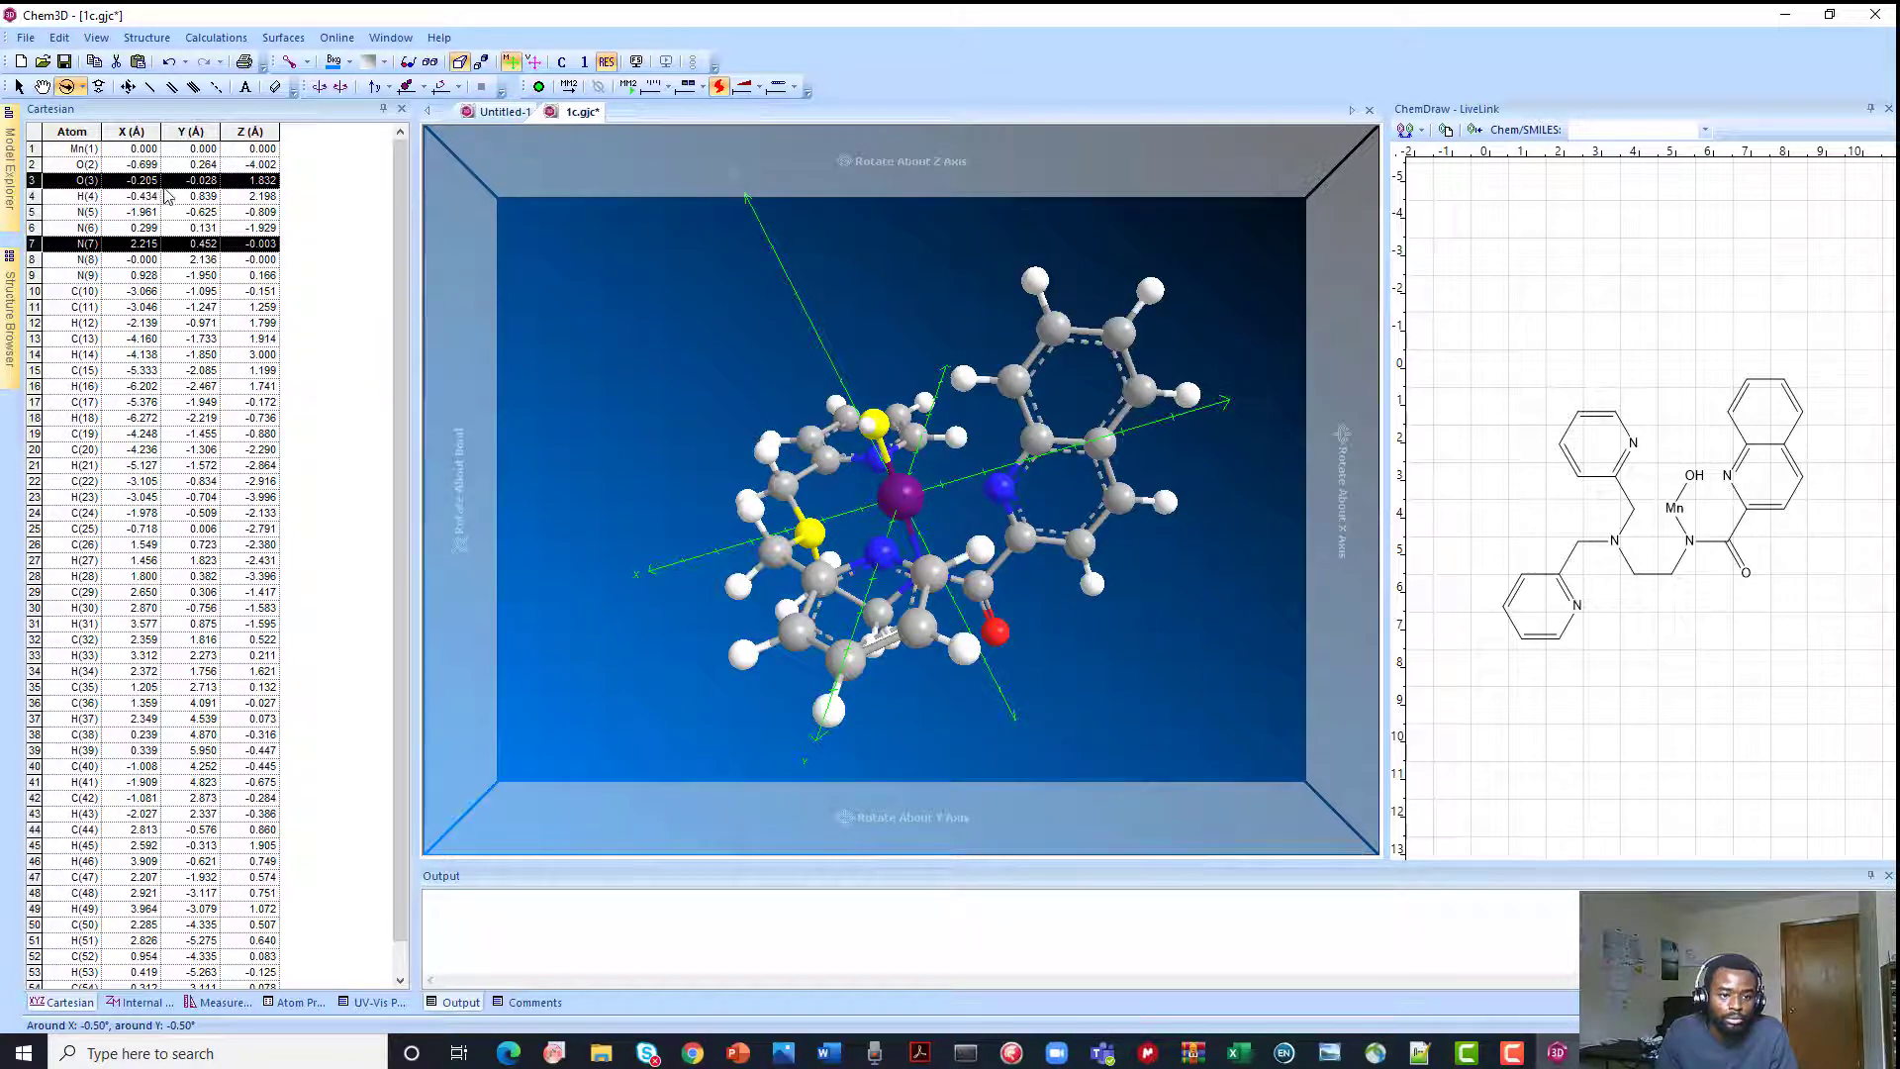
pyautogui.click(1784, 14)
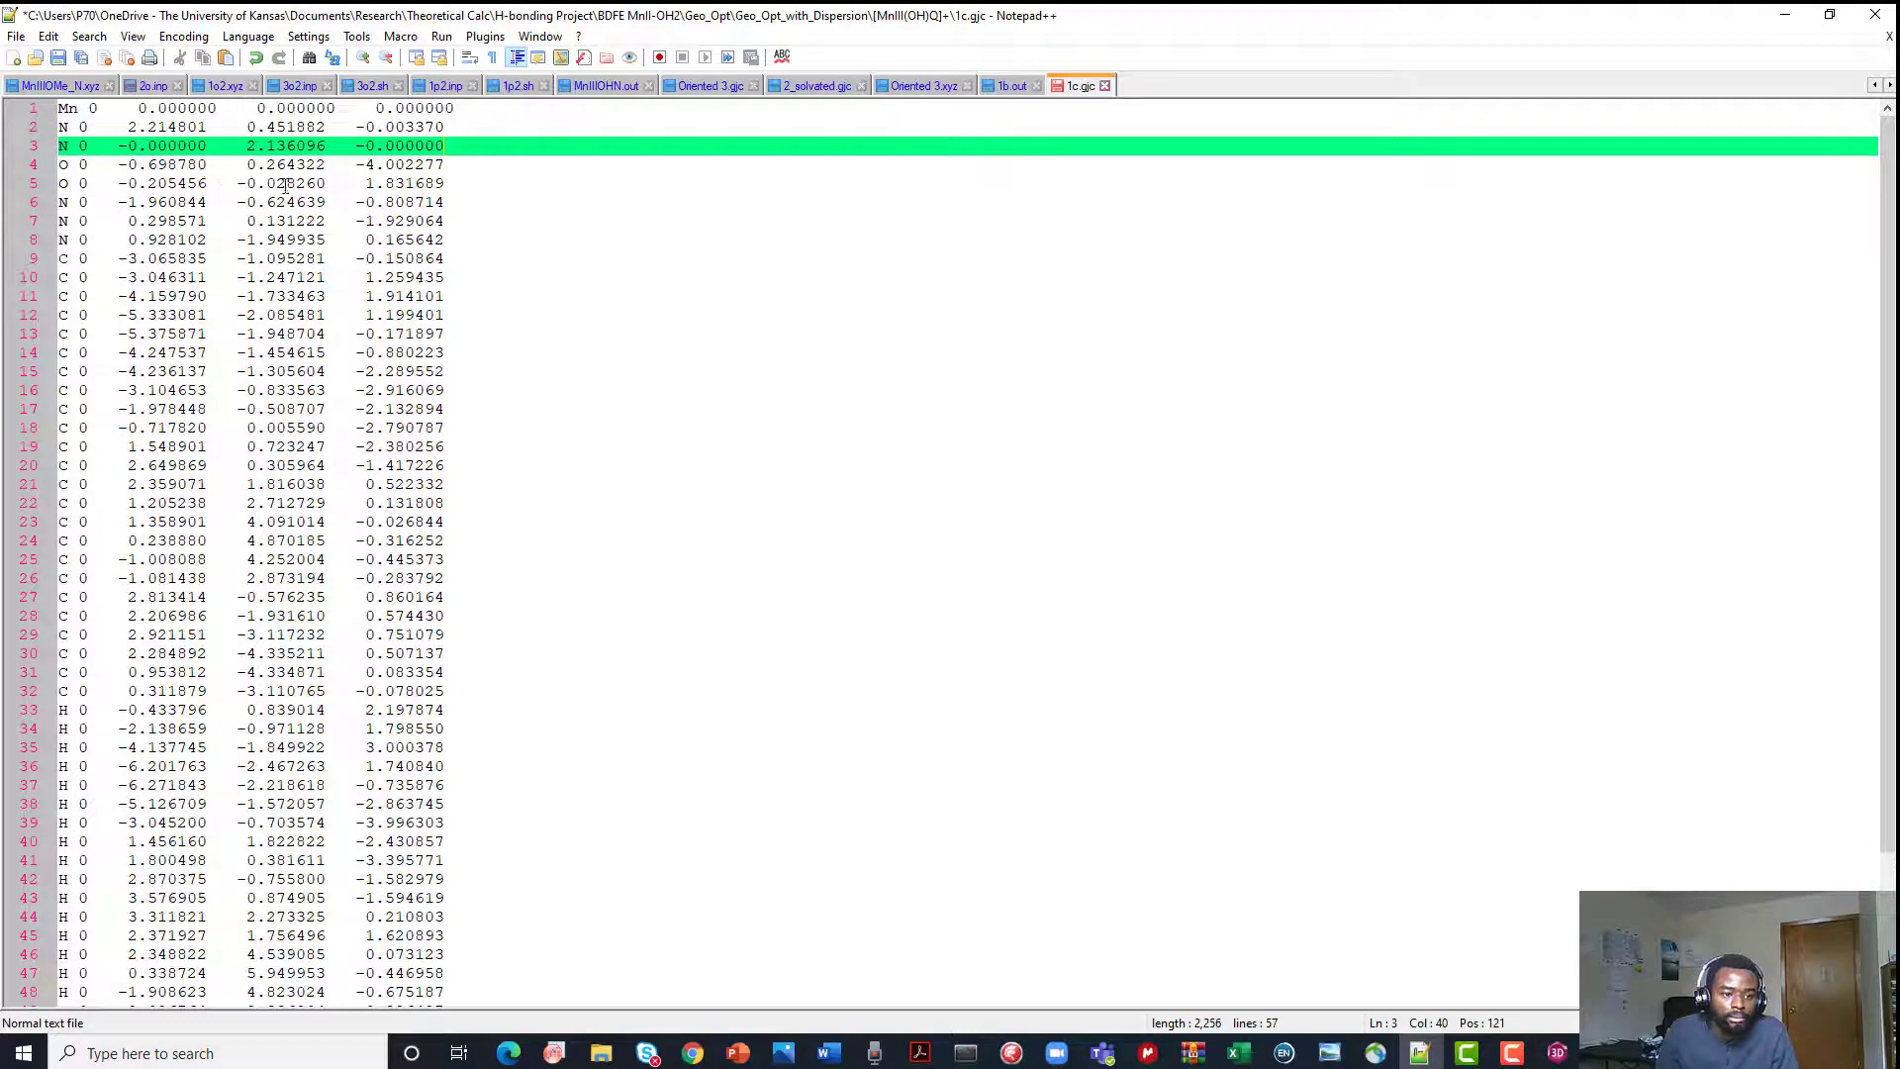
# Move the O line at -0.205456 up to line 4 below the nitrogens and check lines 1-4
pyautogui.moveTo(447, 182); pyautogui.dragTo(57, 182)
pyautogui.hotkey('ctrl', 'c')
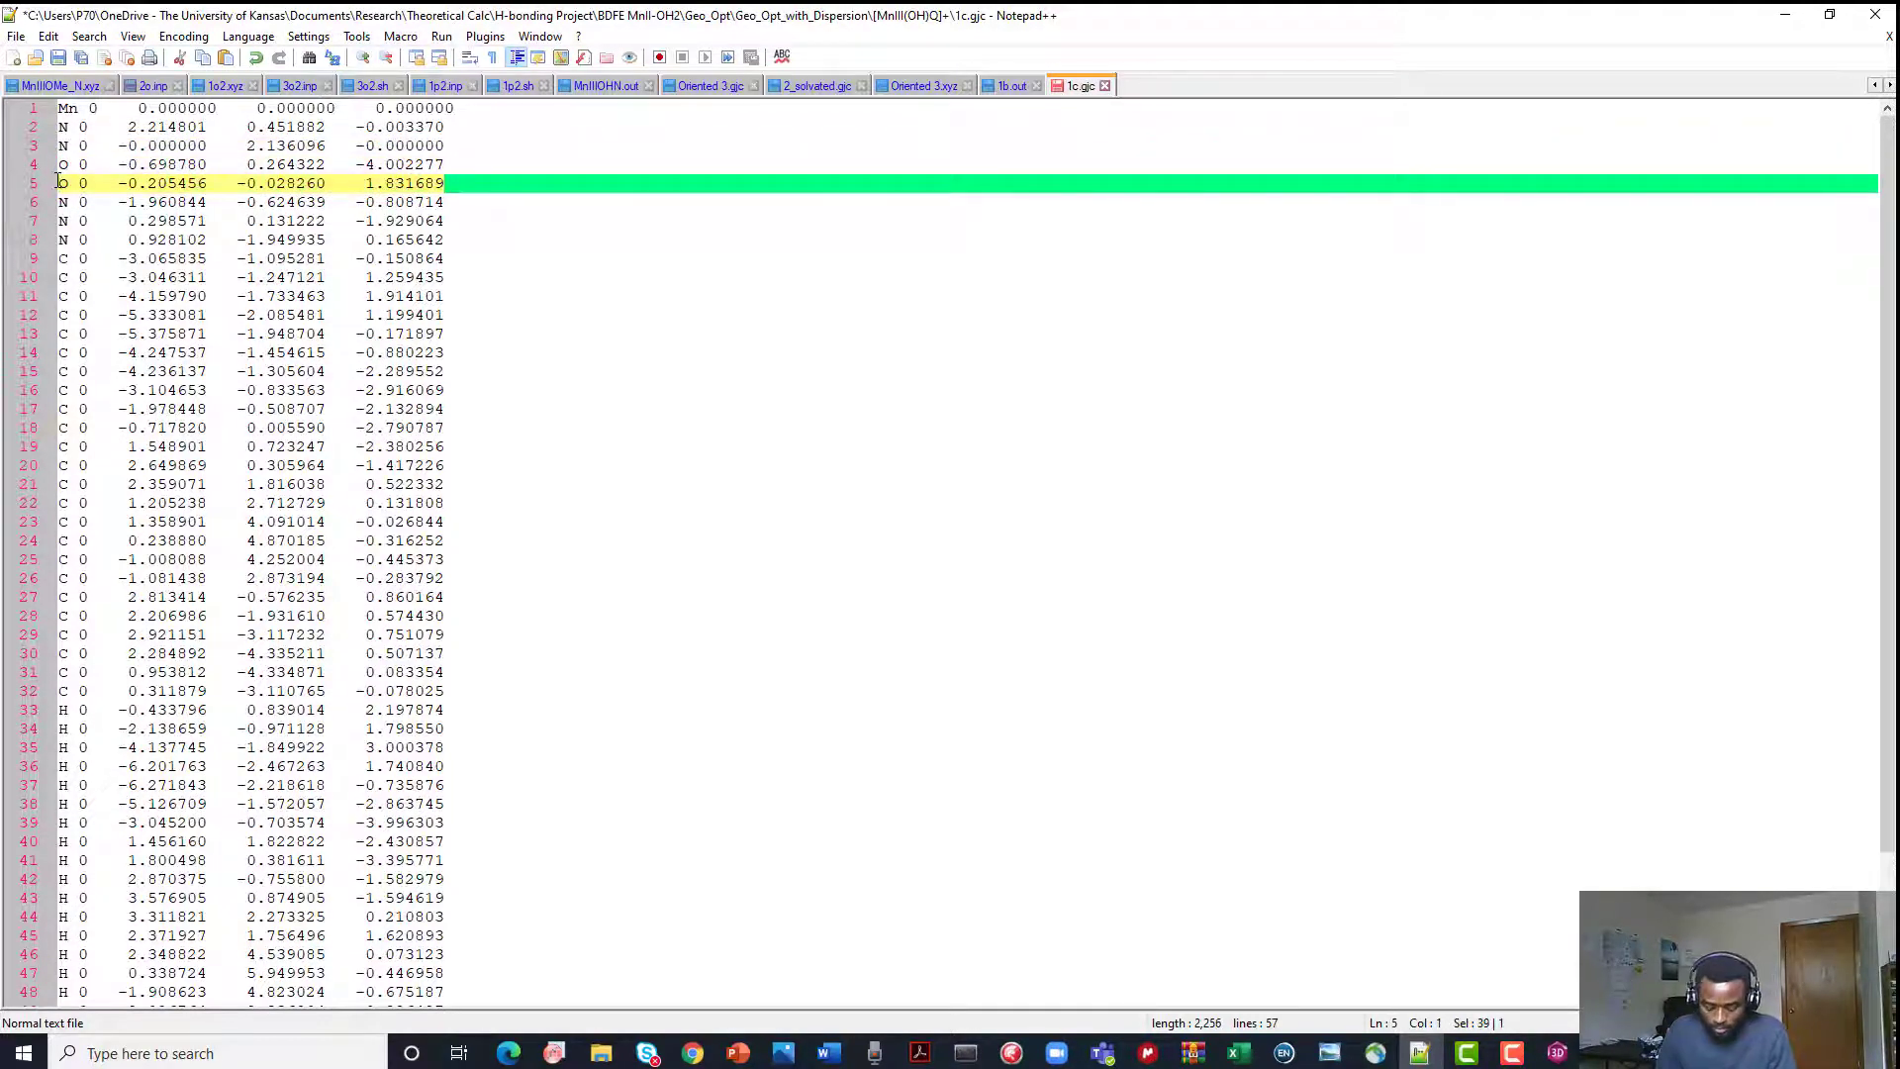
pyautogui.press('Delete')
pyautogui.press('BackSpace')
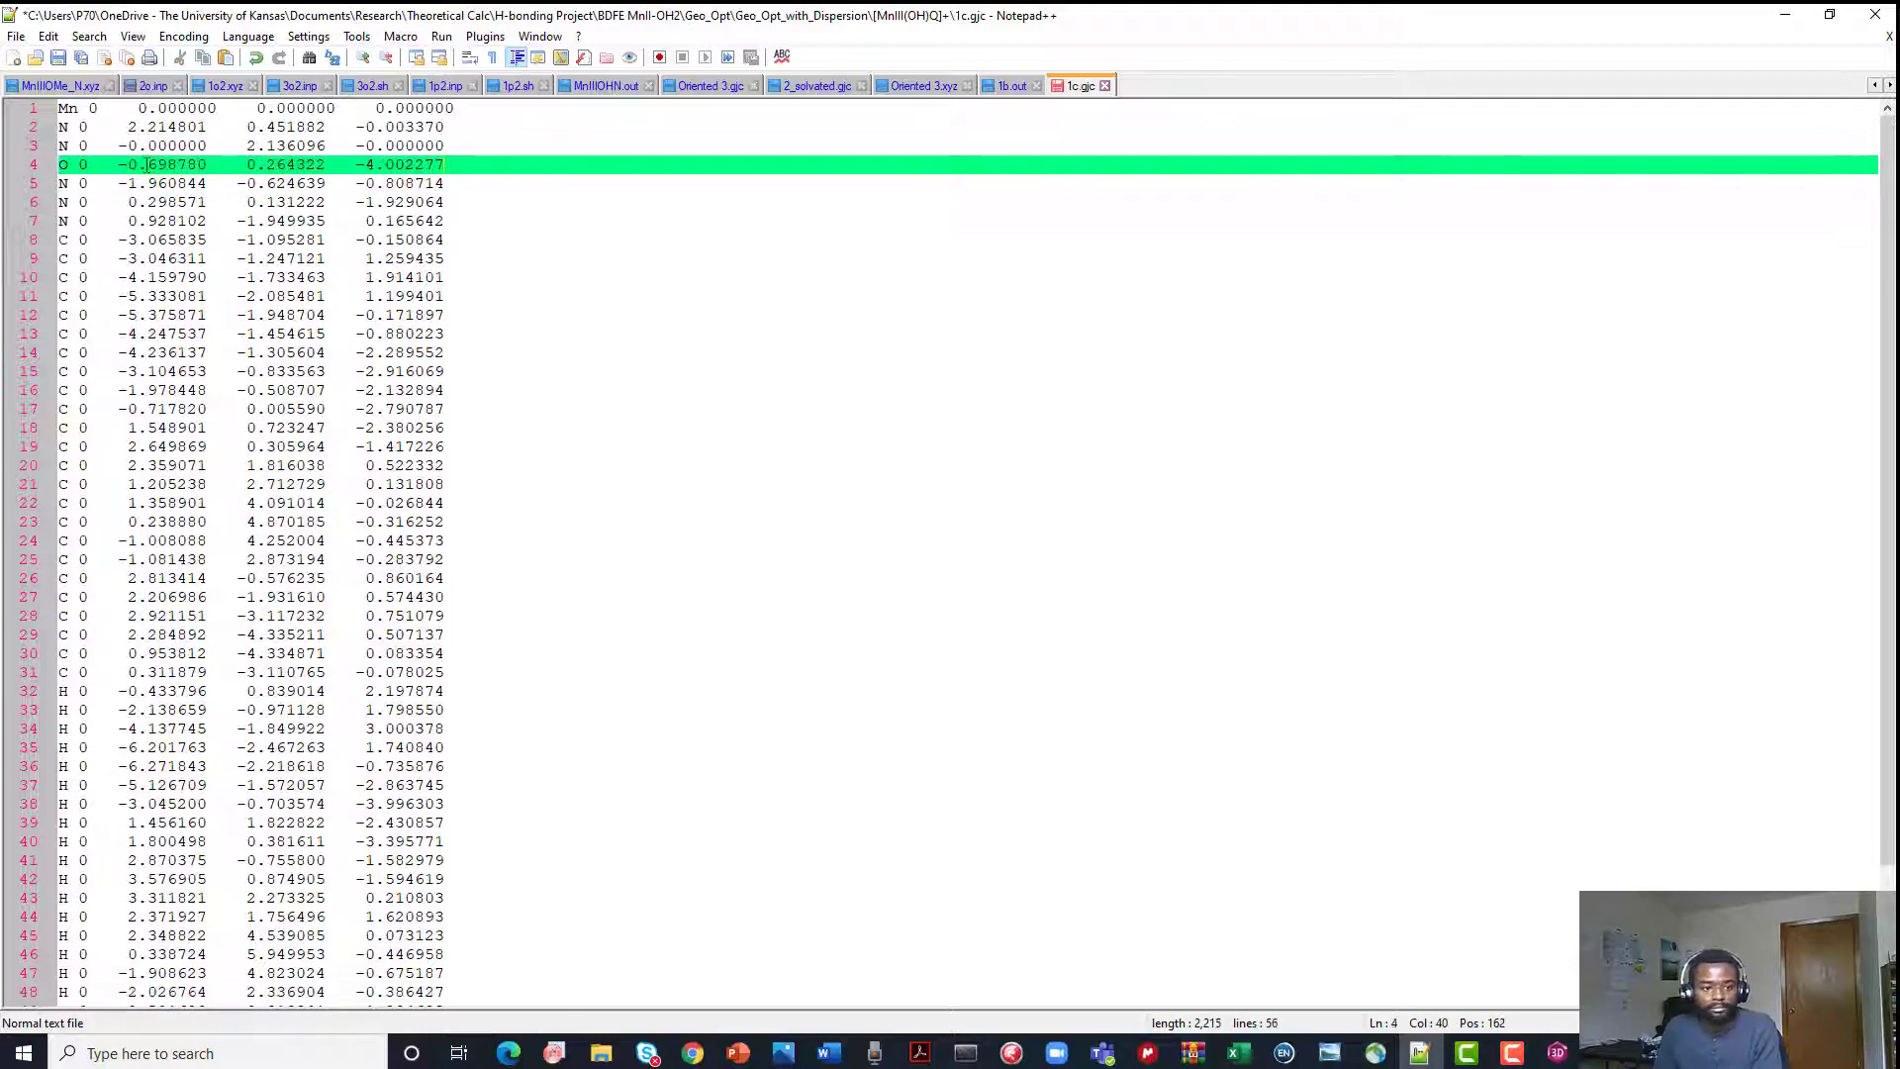
pyautogui.click(462, 145)
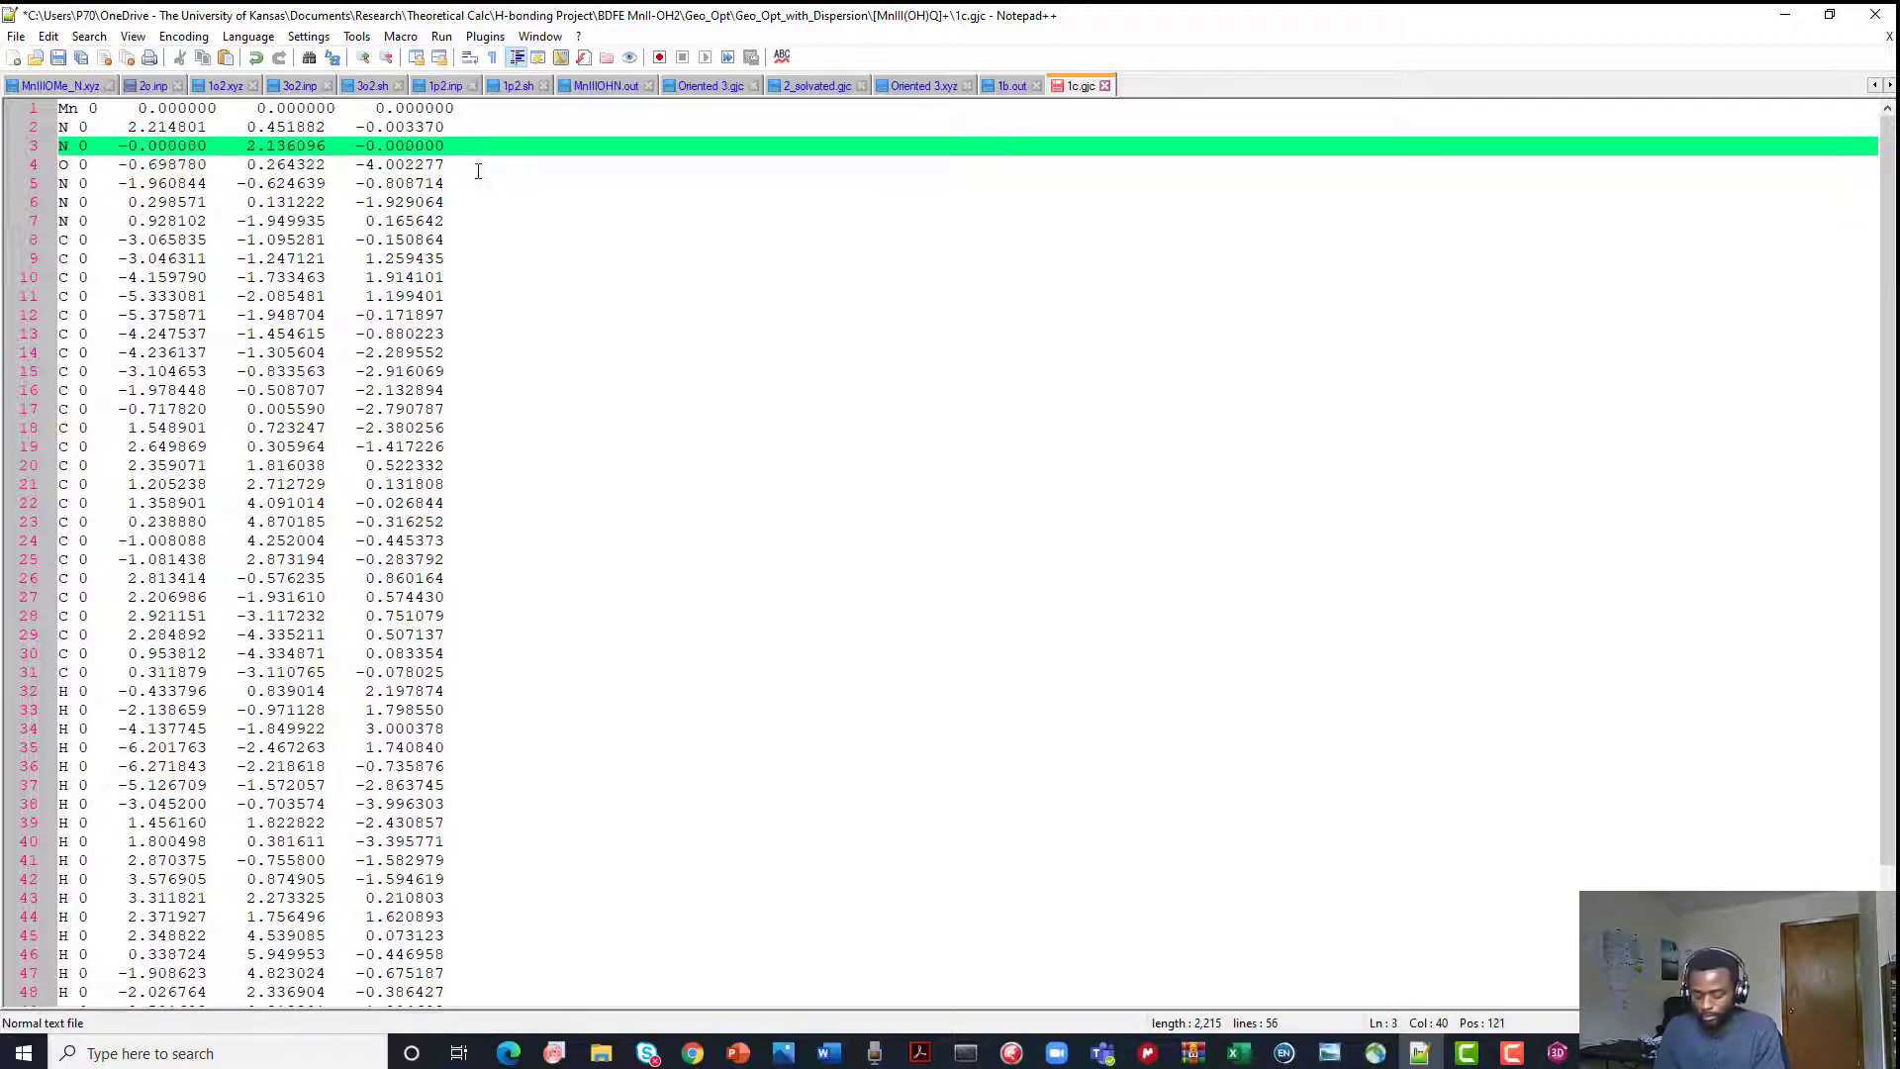
pyautogui.hotkey('ctrl', 'v')
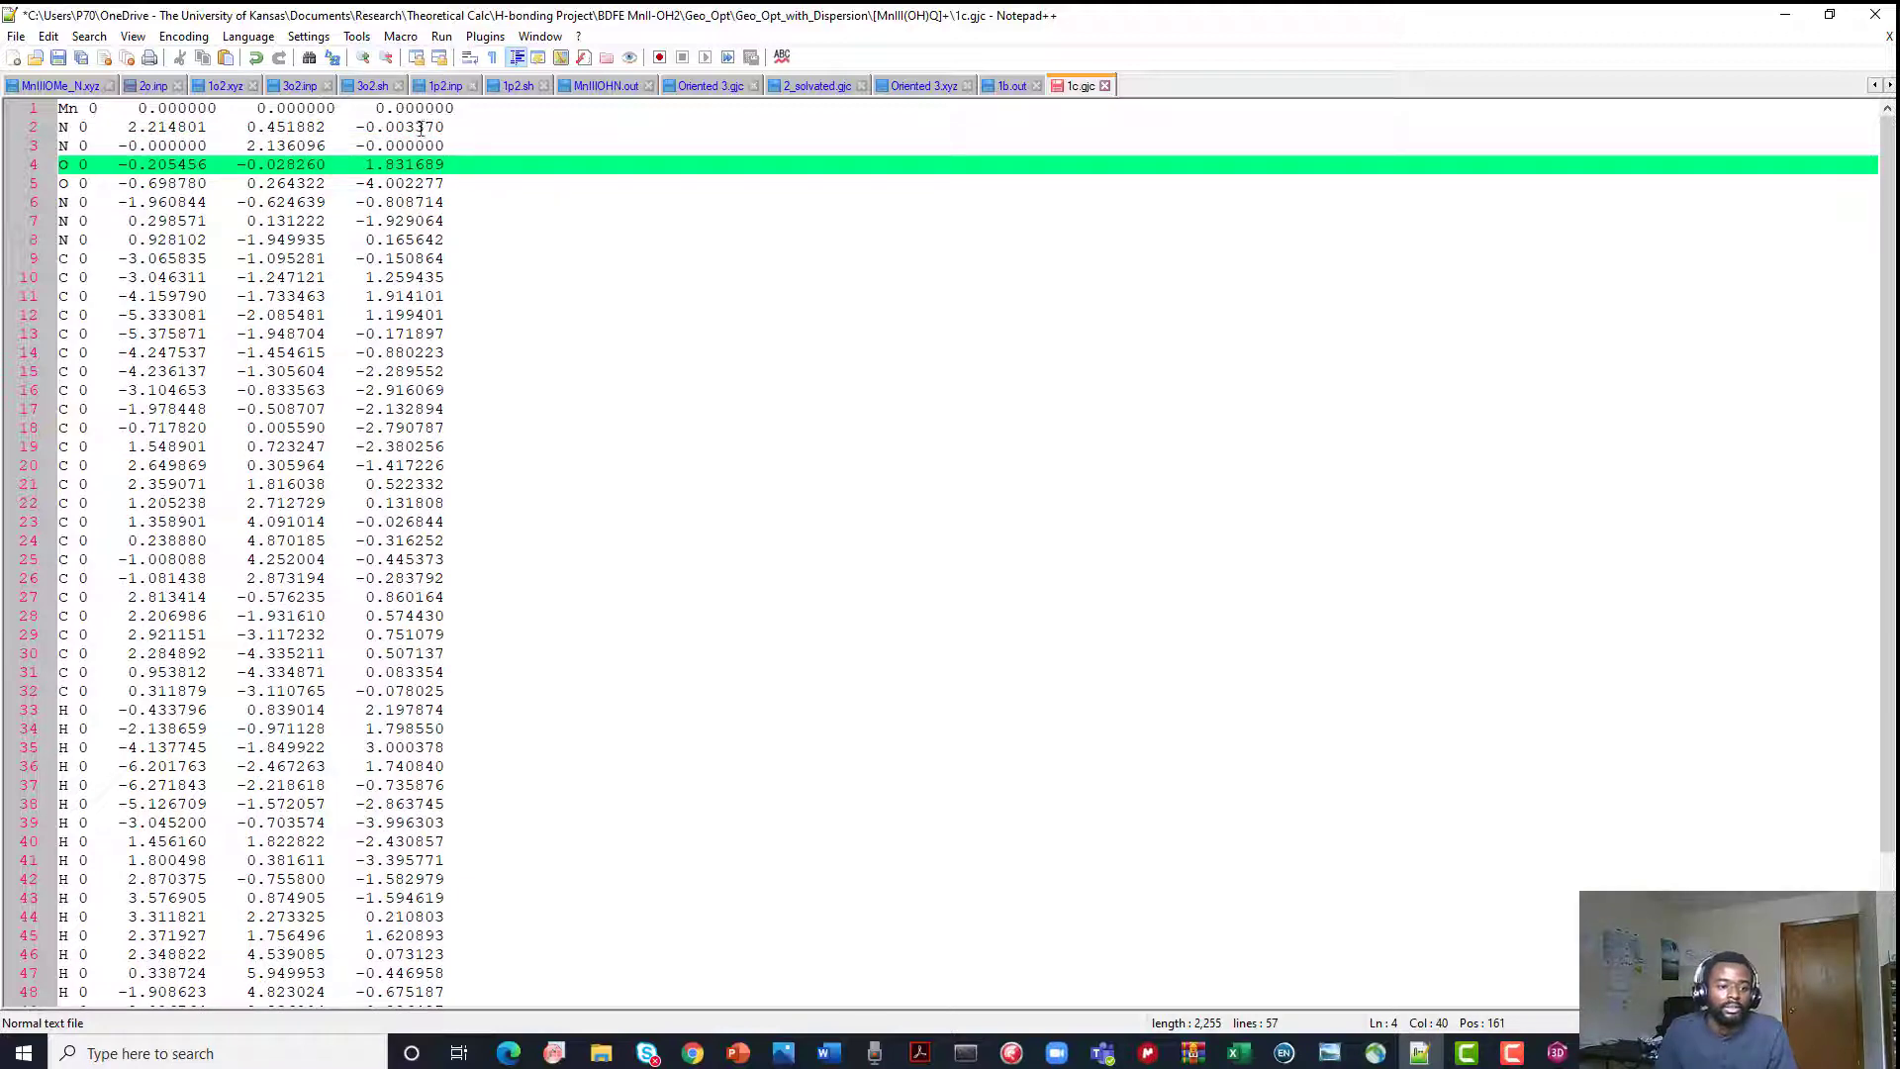
pyautogui.click(461, 109)
pyautogui.click(453, 126)
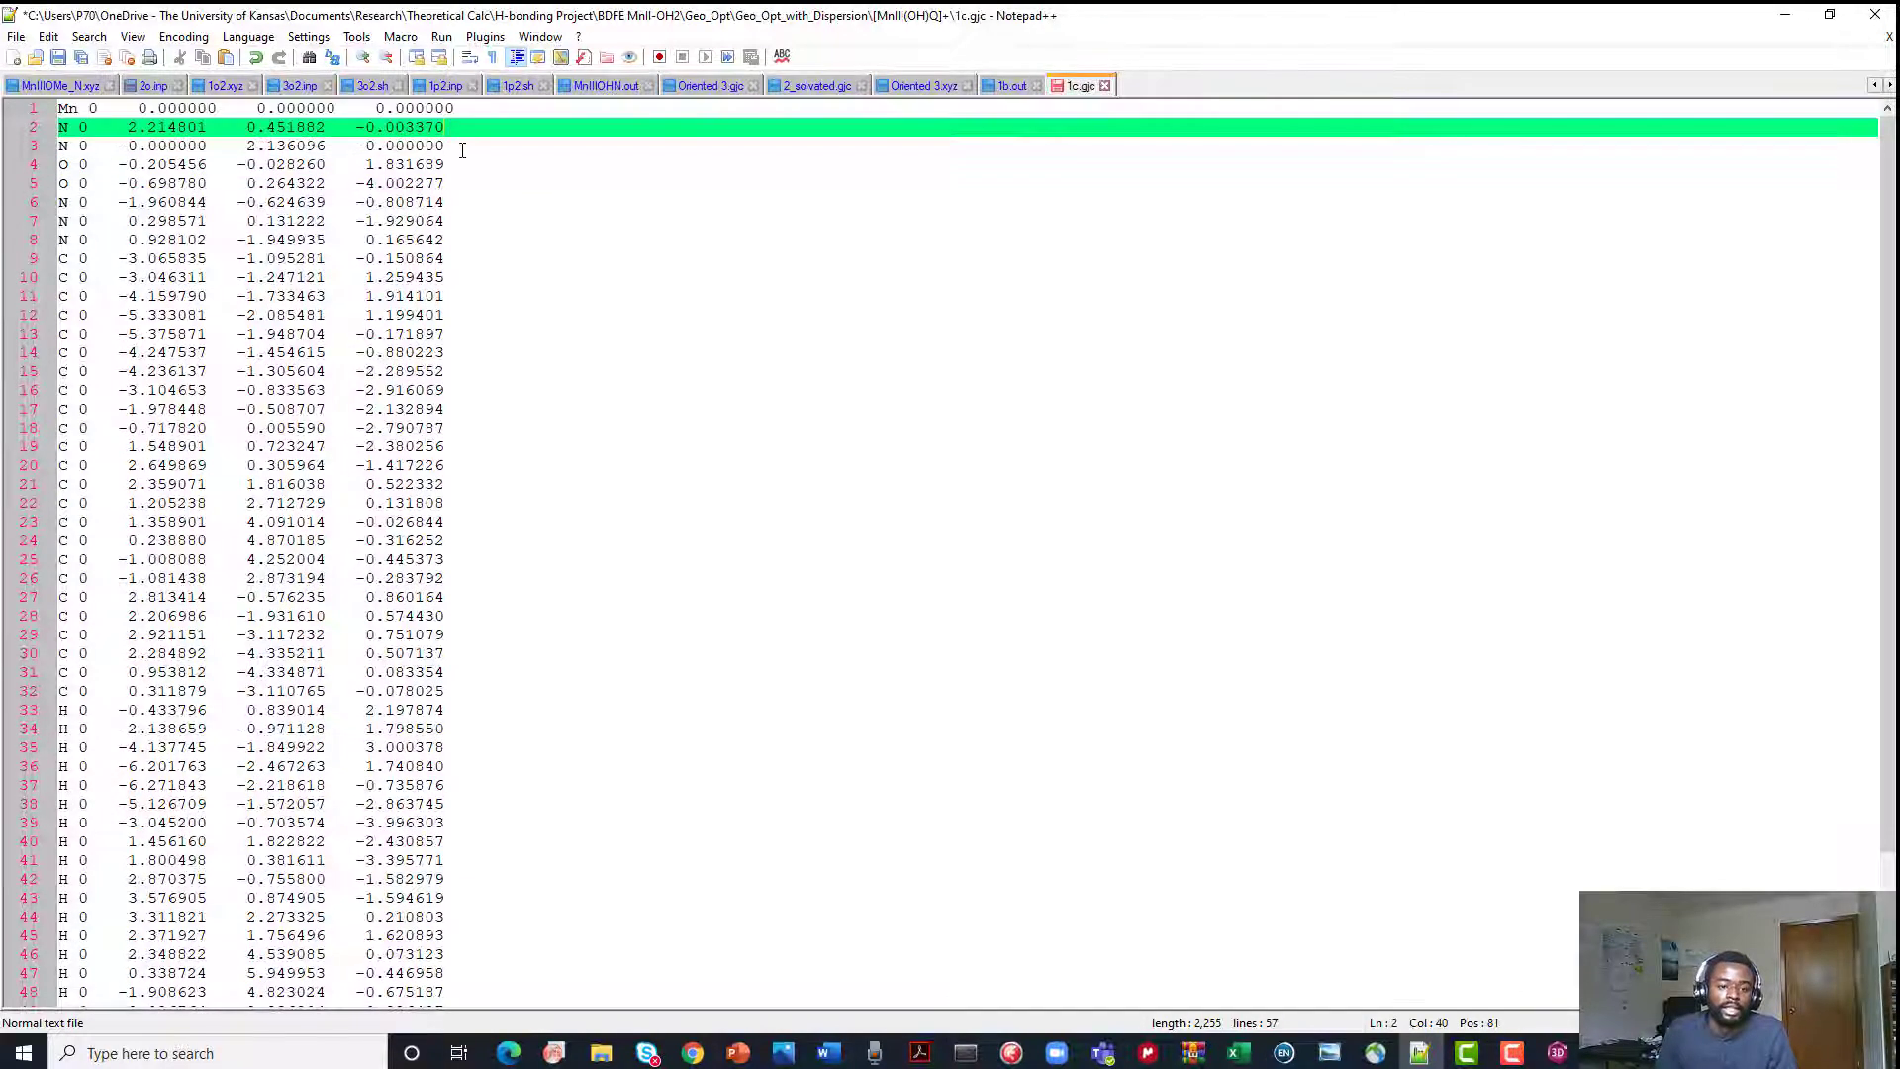
pyautogui.click(462, 147)
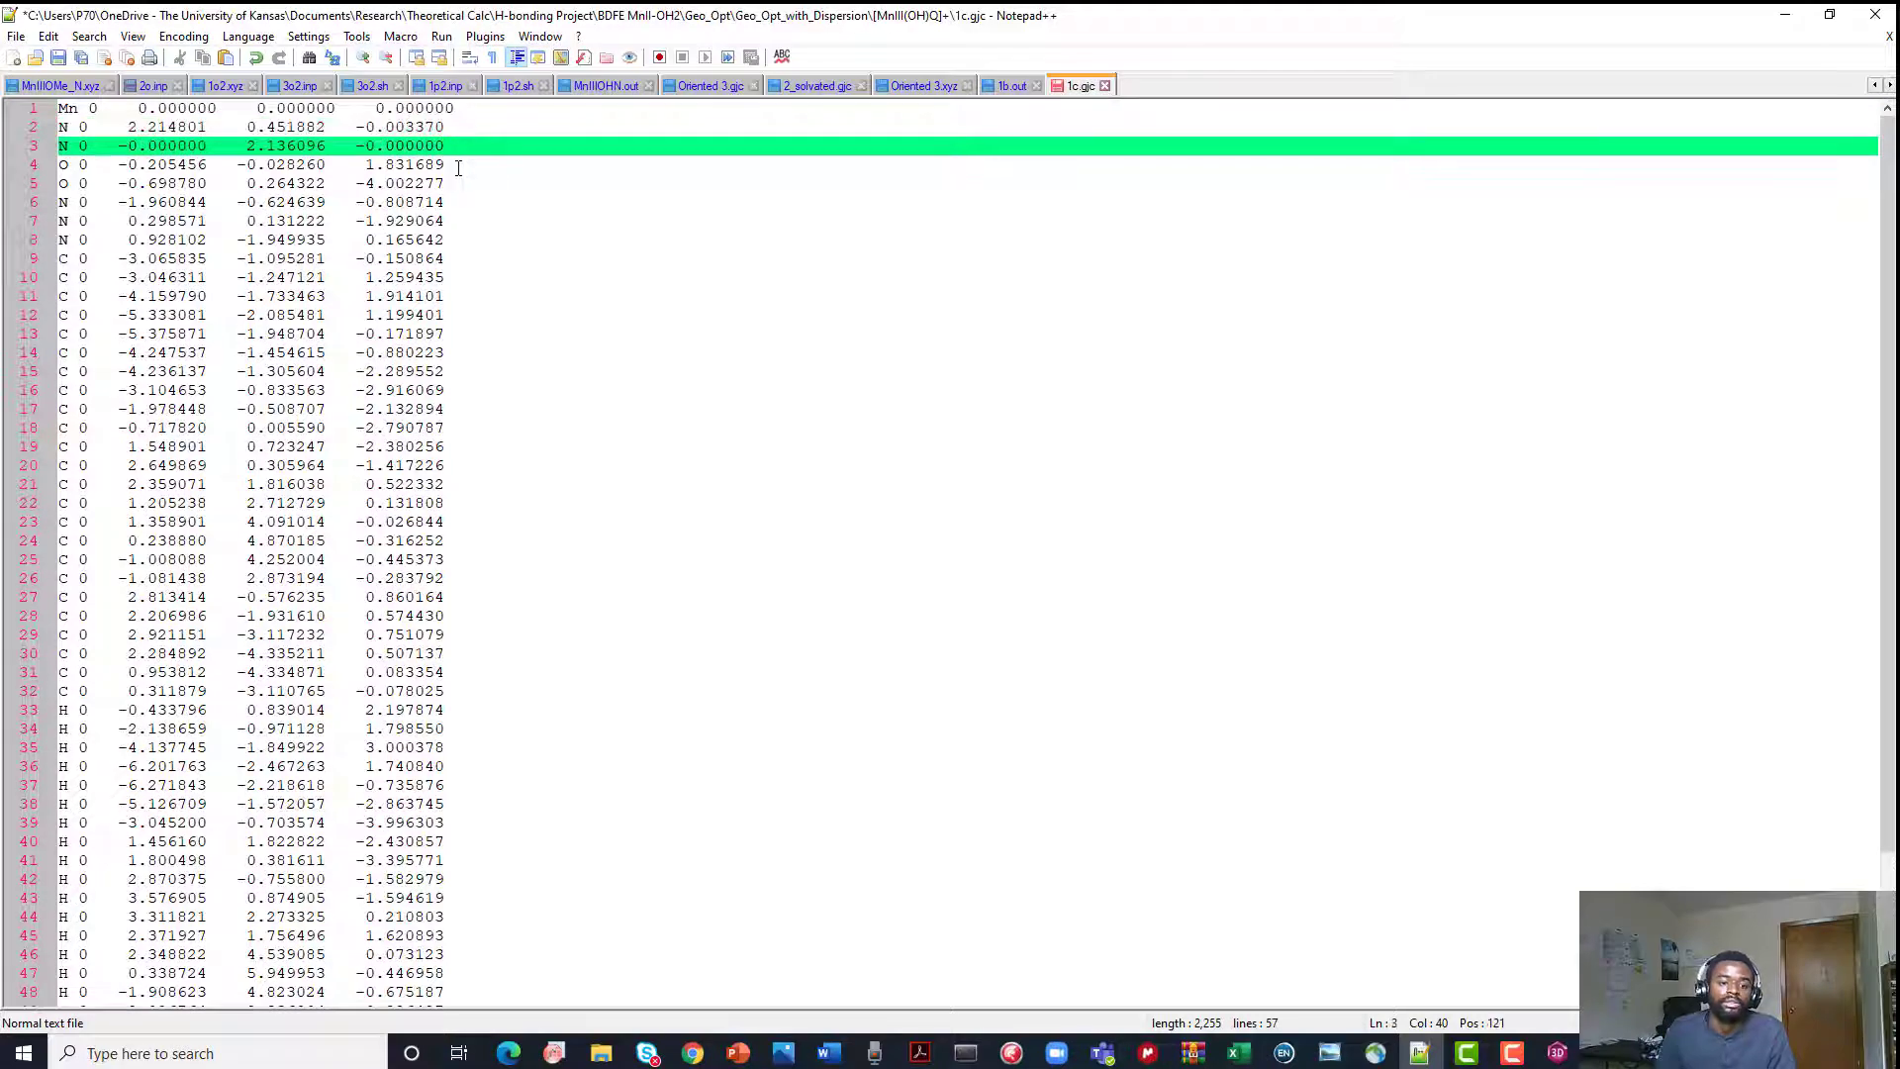
pyautogui.click(459, 164)
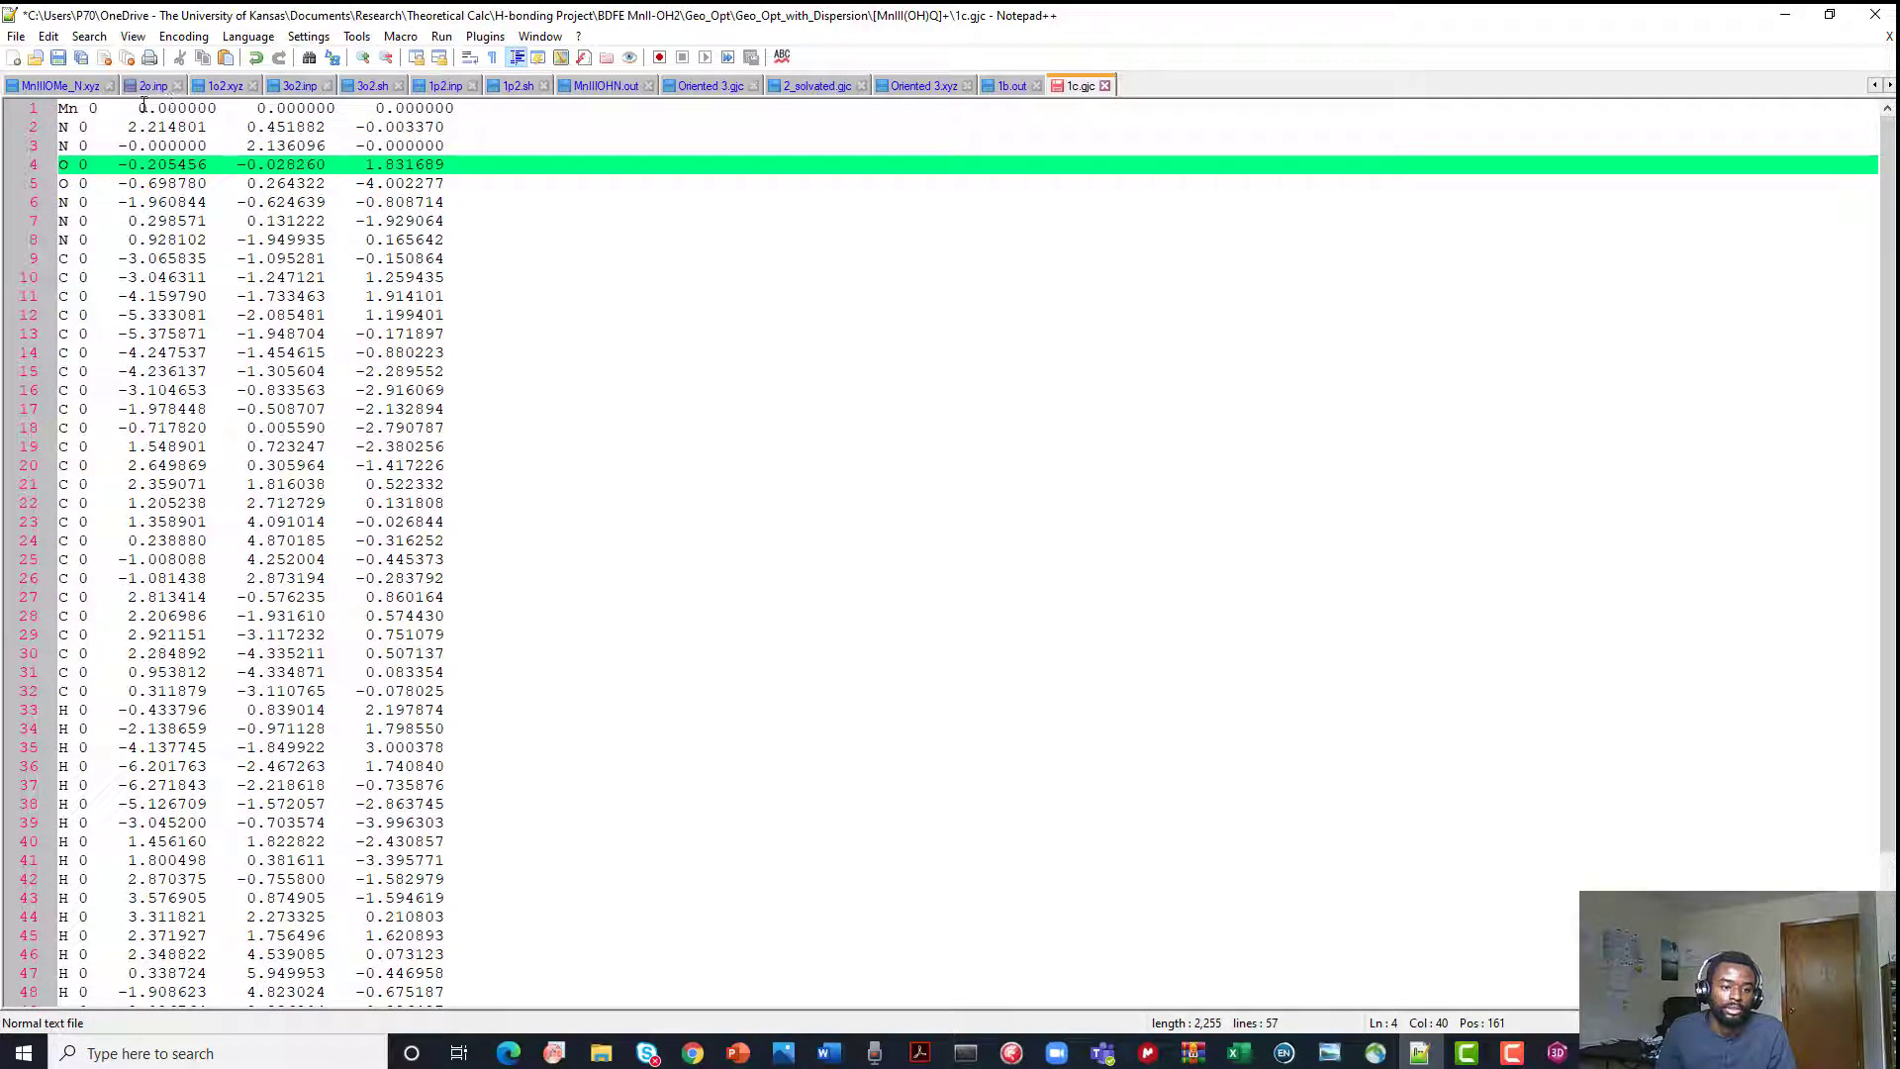
# Remove a leading space and delete the 0 following Mn on line 1
pyautogui.click(183, 108)
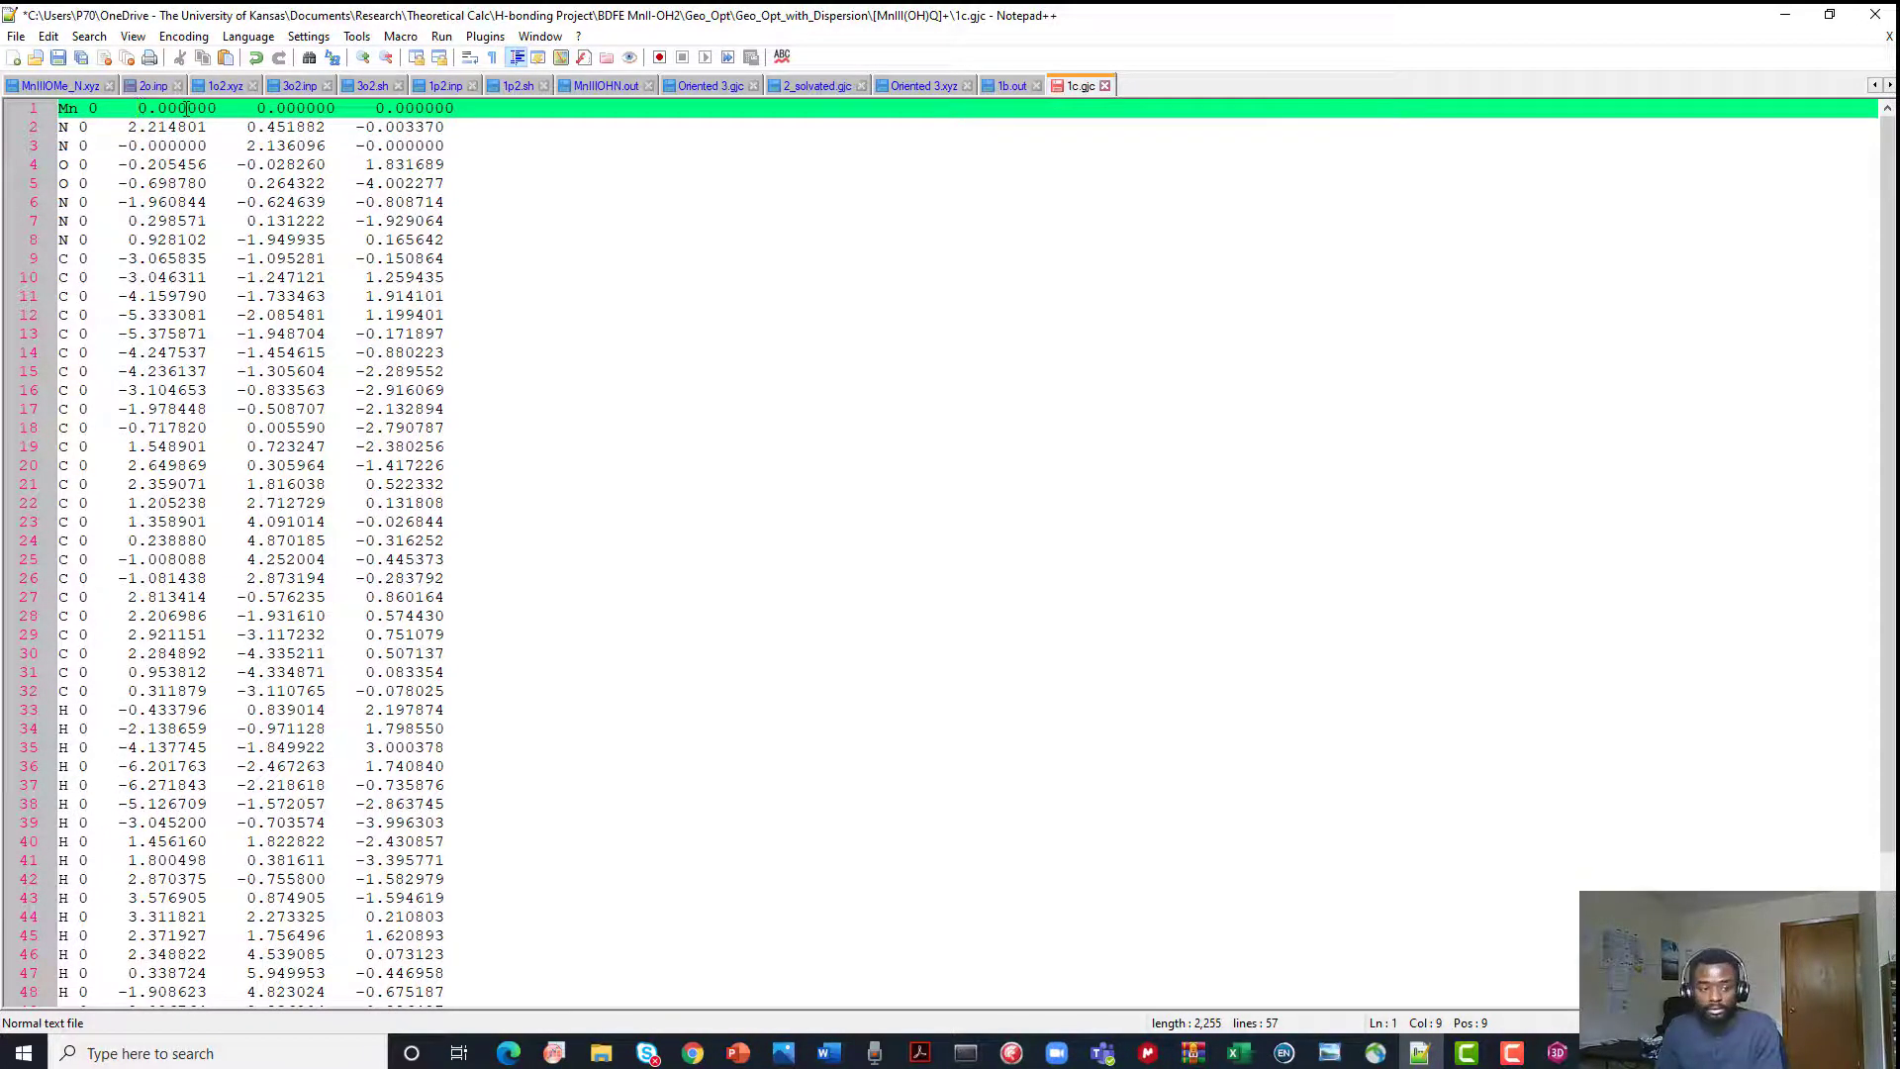
pyautogui.press('BackSpace')
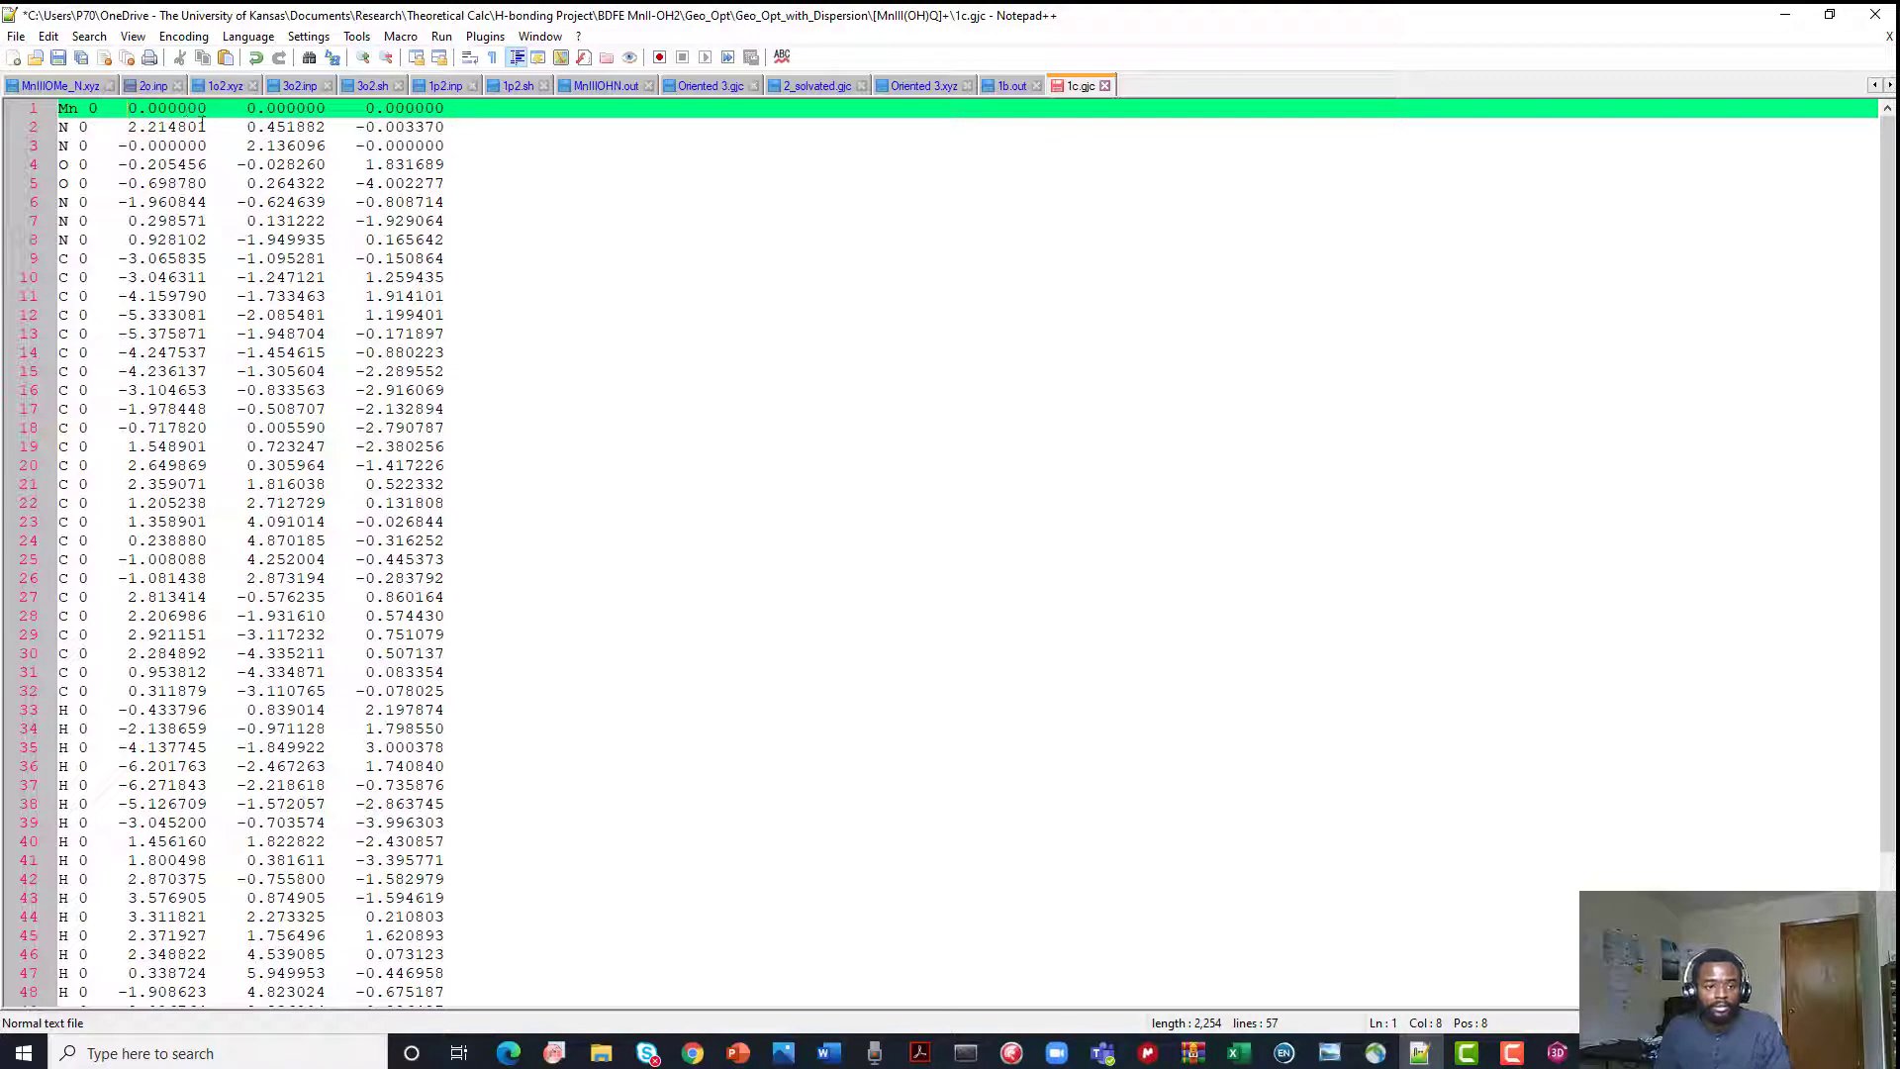
pyautogui.click(98, 109)
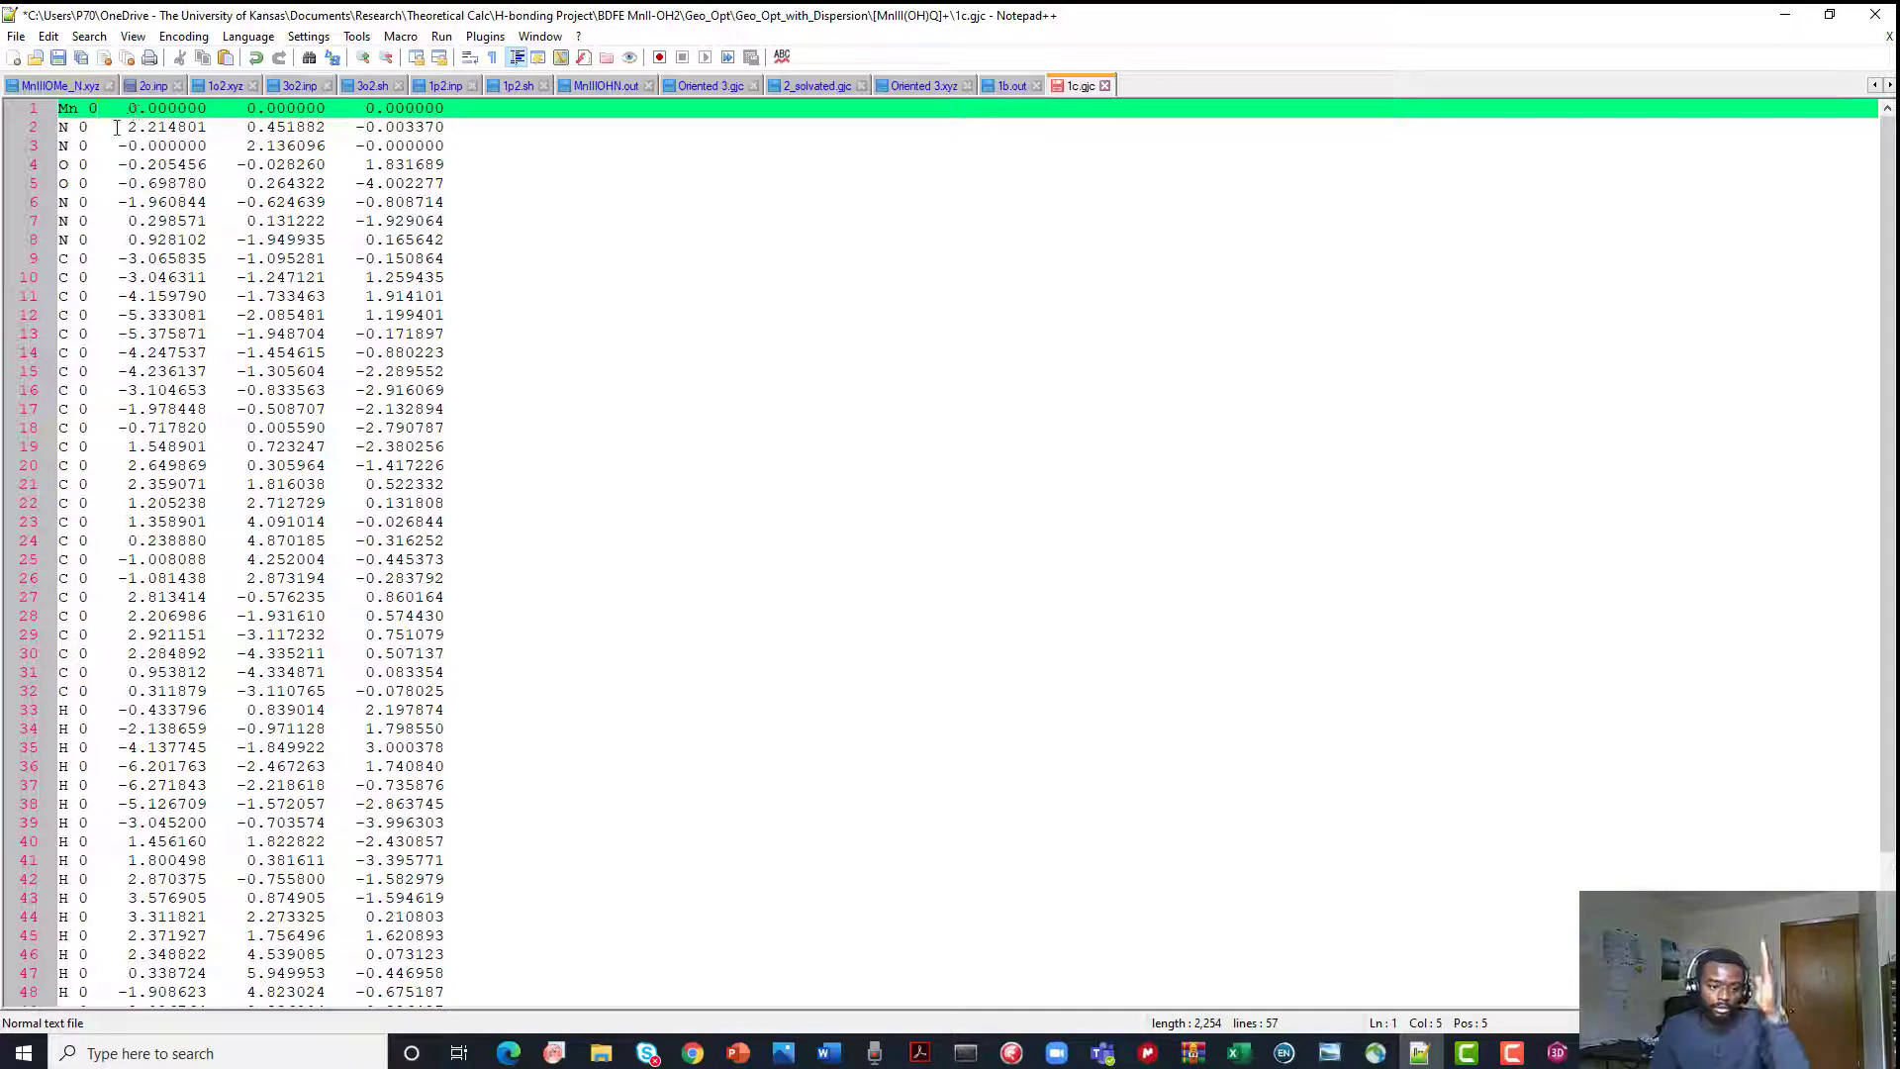
pyautogui.press('Down')
pyautogui.press('Down')
pyautogui.press('Down')
pyautogui.press('Down')
pyautogui.press('Down')
pyautogui.press('Down')
pyautogui.press('Down')
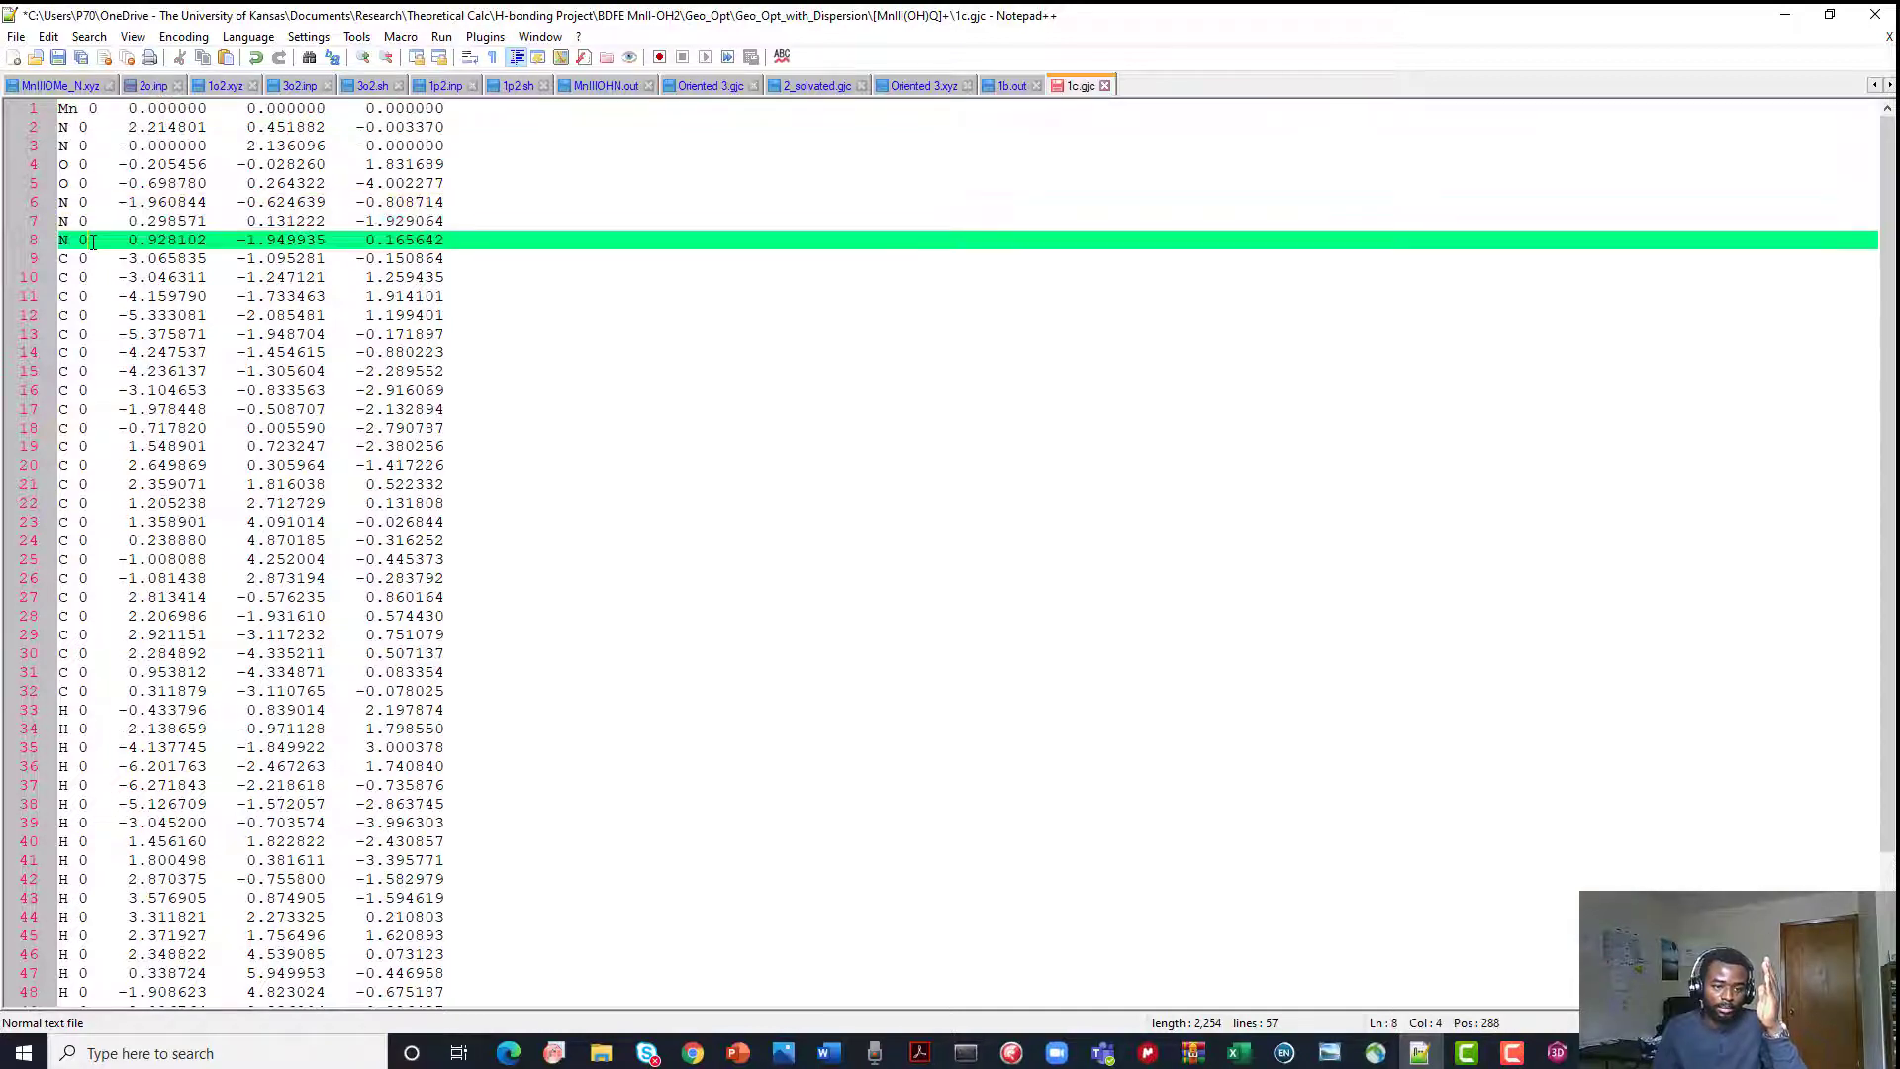
pyautogui.click(99, 114)
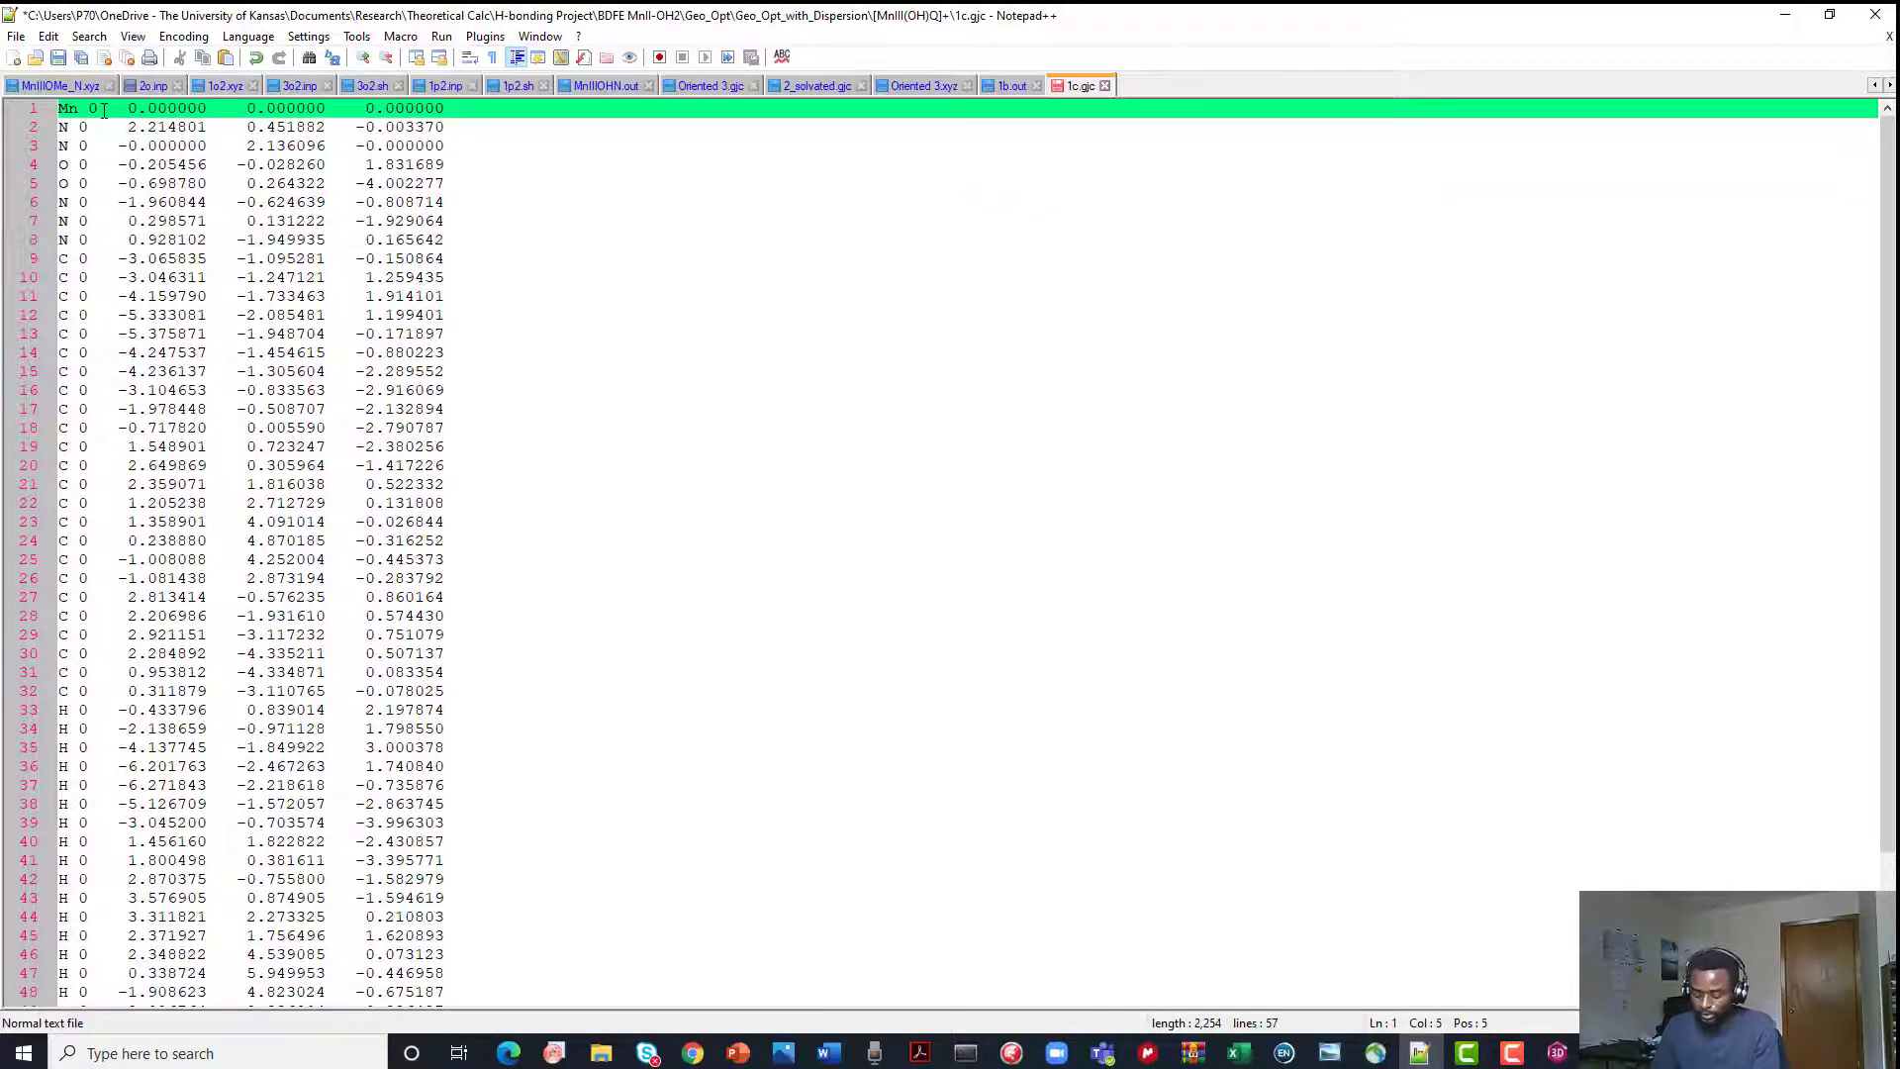
pyautogui.press('BackSpace')
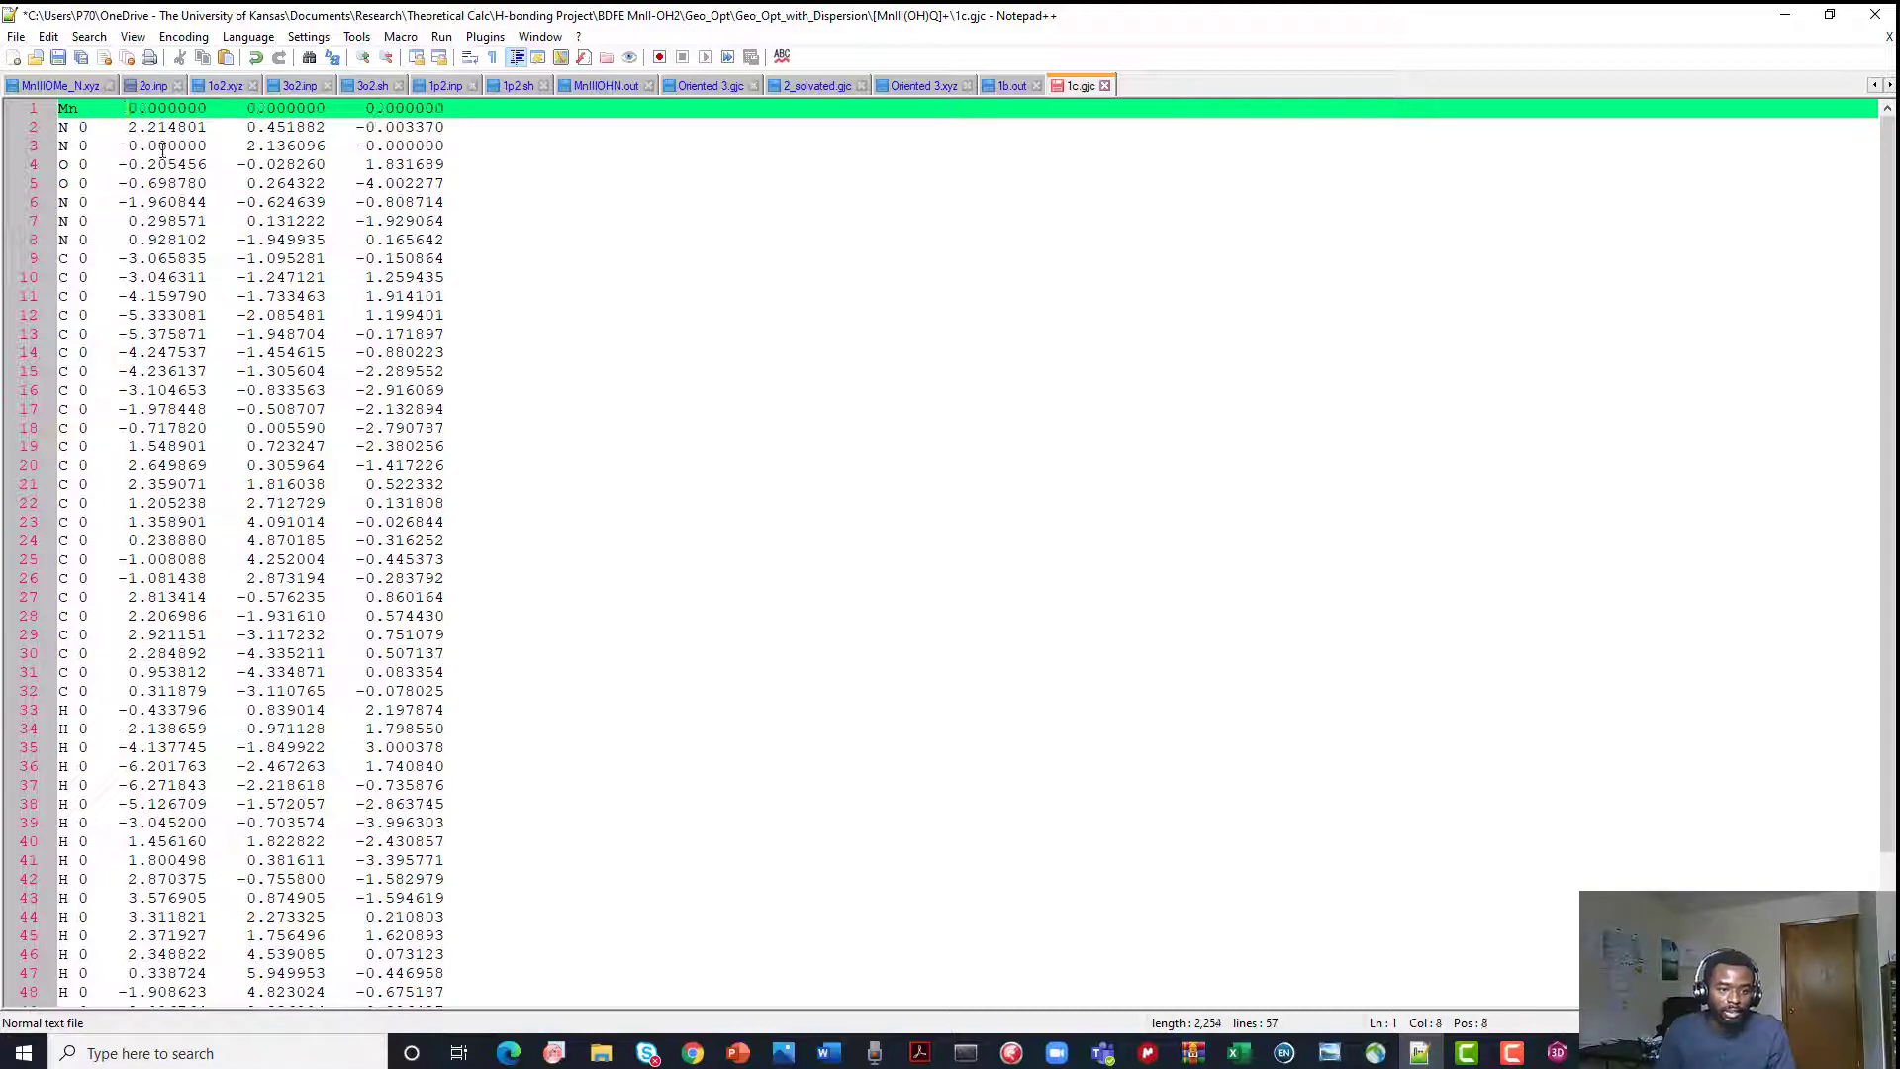
pyautogui.click(79, 127)
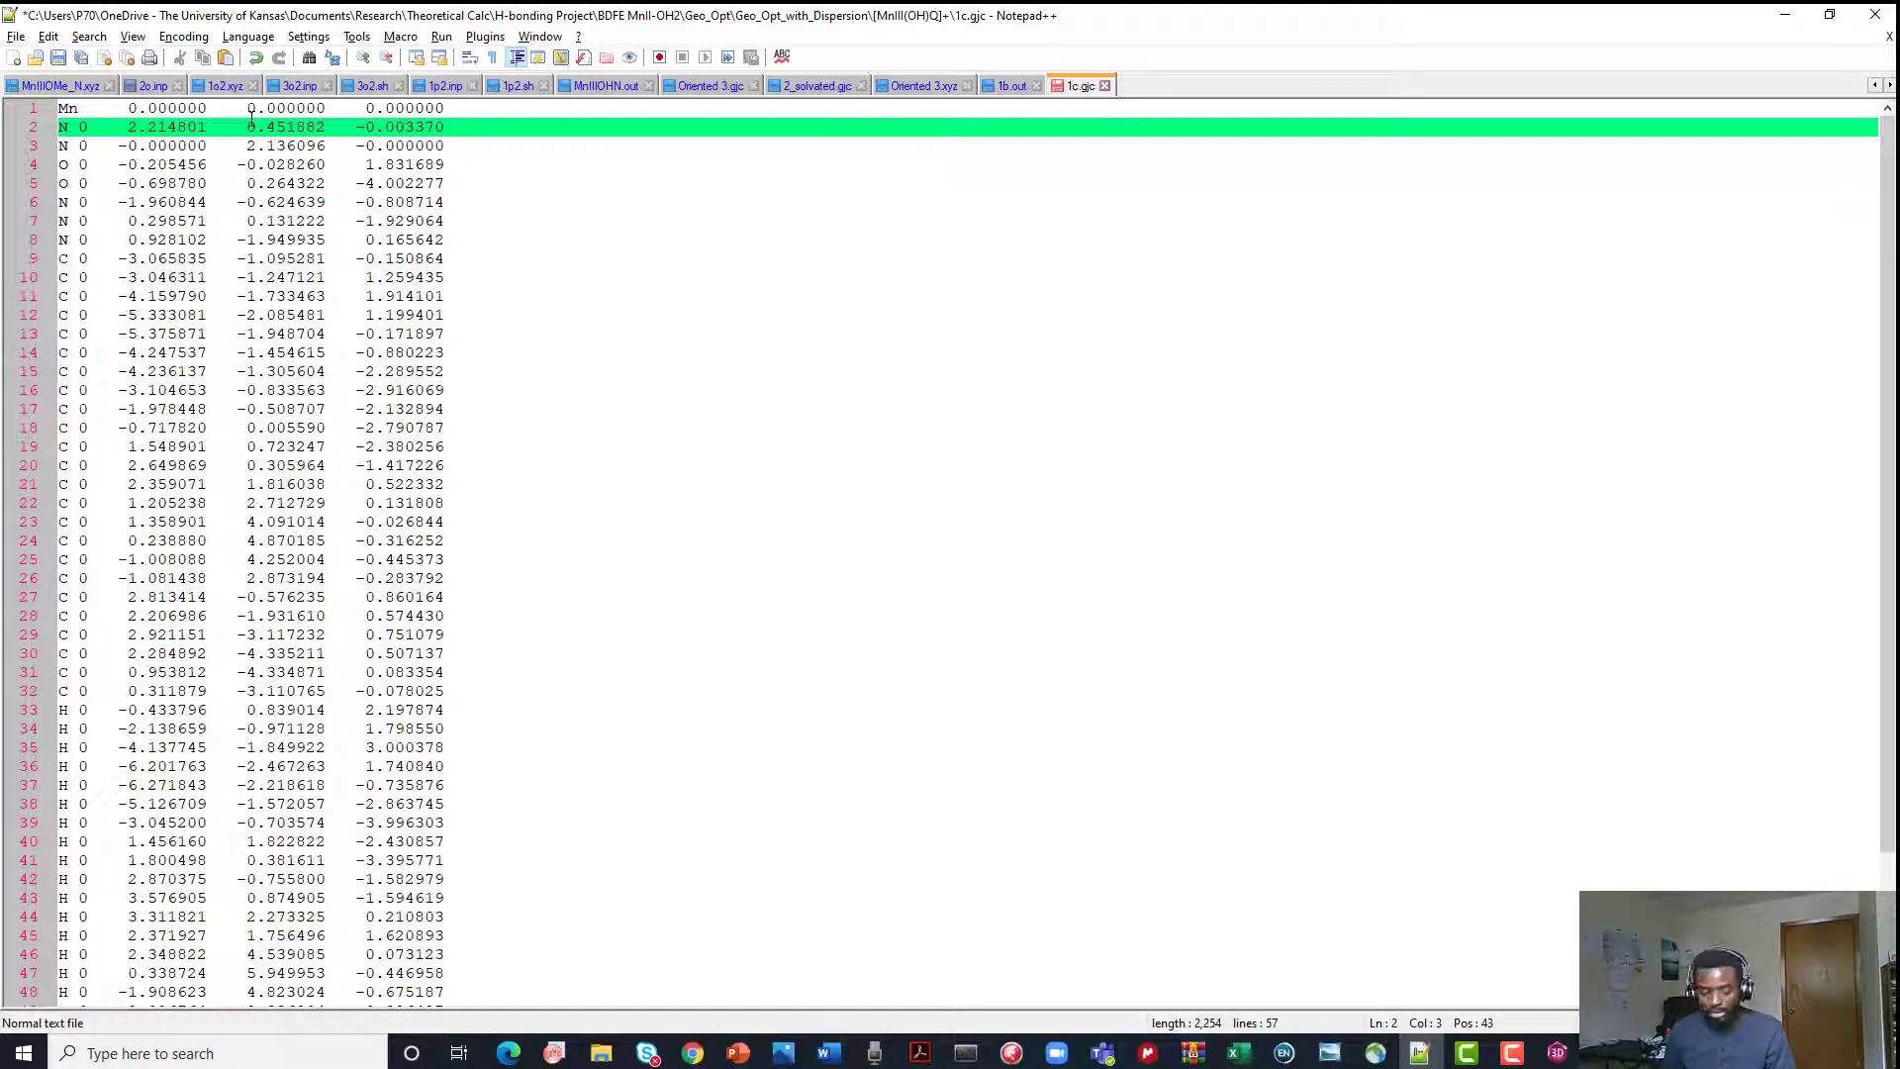
# Column-select the 0s after each atom symbol from line 2 to line 57 and delete them
pyautogui.hotkey('shift', 'Right')
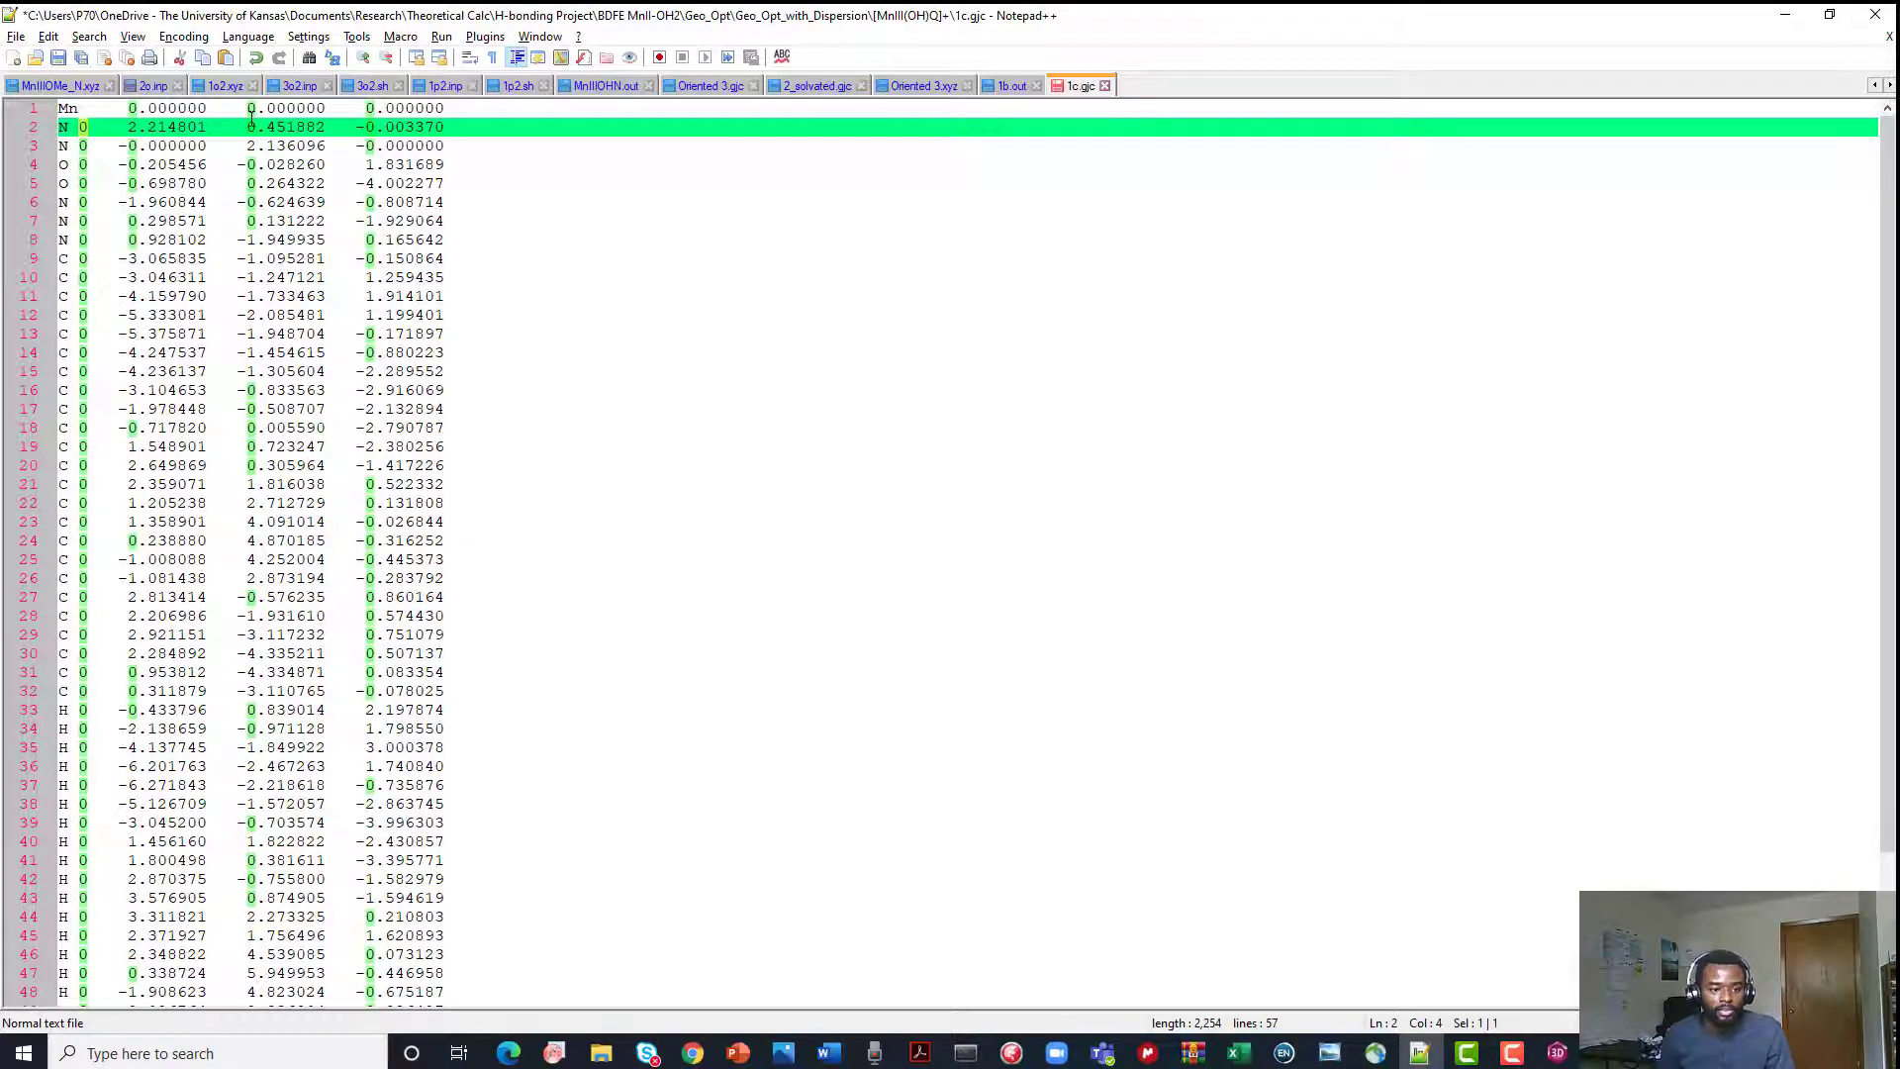
pyautogui.hotkey('alt', 'shift', 'Down')
pyautogui.hotkey('alt', 'shift', 'Down')
pyautogui.hotkey('alt', 'shift', 'Down')
pyautogui.hotkey('alt', 'shift', 'Down')
pyautogui.hotkey('alt', 'shift', 'Down')
pyautogui.hotkey('alt', 'shift', 'Down')
pyautogui.hotkey('alt', 'shift', 'Down')
pyautogui.hotkey('alt', 'shift', 'Down')
pyautogui.hotkey('alt', 'shift', 'Down')
pyautogui.hotkey('alt', 'shift', 'Down')
pyautogui.hotkey('alt', 'shift', 'Down')
pyautogui.hotkey('alt', 'shift', 'Down')
pyautogui.hotkey('alt', 'shift', 'Down')
pyautogui.hotkey('alt', 'shift', 'Down')
pyautogui.hotkey('alt', 'shift', 'Down')
pyautogui.hotkey('alt', 'shift', 'Down')
pyautogui.hotkey('alt', 'shift', 'Down')
pyautogui.hotkey('alt', 'shift', 'Down')
pyautogui.hotkey('alt', 'shift', 'Down')
pyautogui.hotkey('alt', 'shift', 'Down')
pyautogui.hotkey('alt', 'shift', 'Down')
pyautogui.hotkey('alt', 'shift', 'Down')
pyautogui.hotkey('alt', 'shift', 'Down')
pyautogui.hotkey('alt', 'shift', 'Down')
pyautogui.hotkey('alt', 'shift', 'Down')
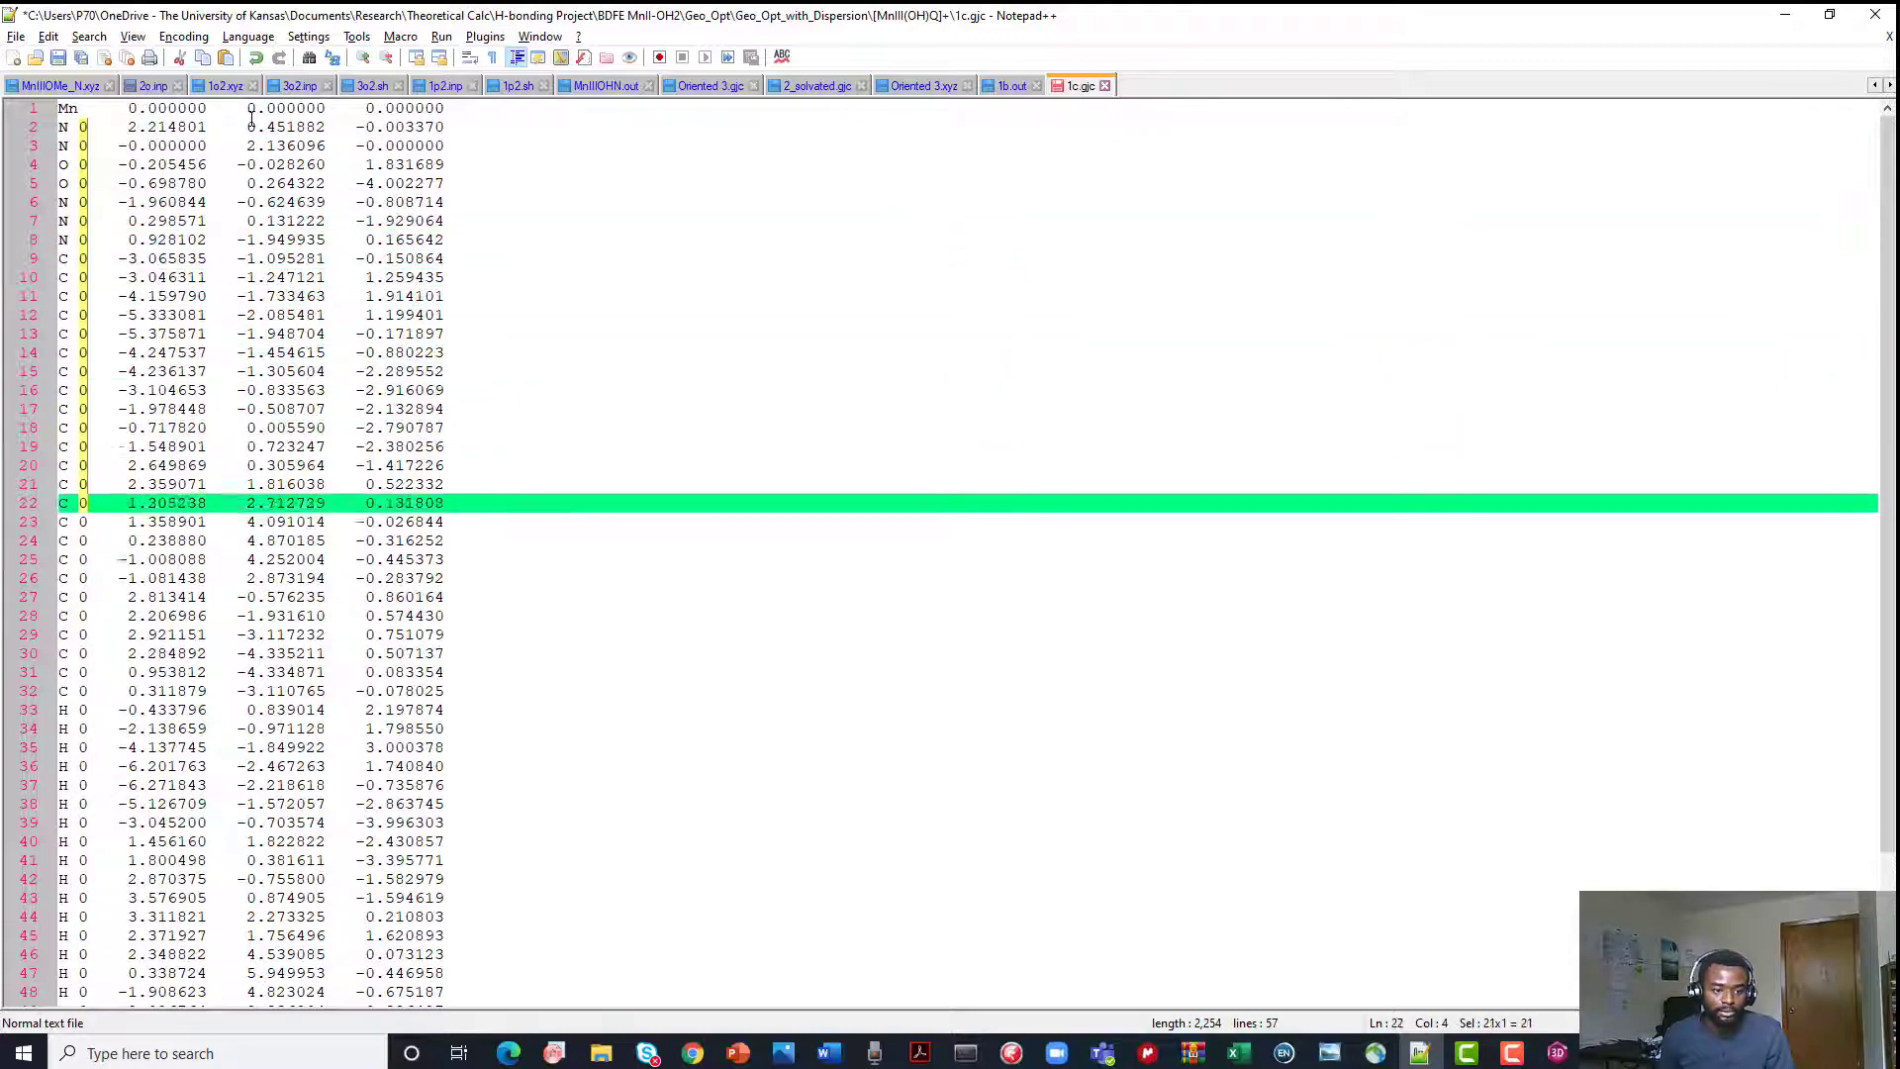
pyautogui.hotkey('alt', 'shift', 'Right')
pyautogui.hotkey('alt', 'shift', 'Right')
pyautogui.hotkey('alt', 'shift', 'Right')
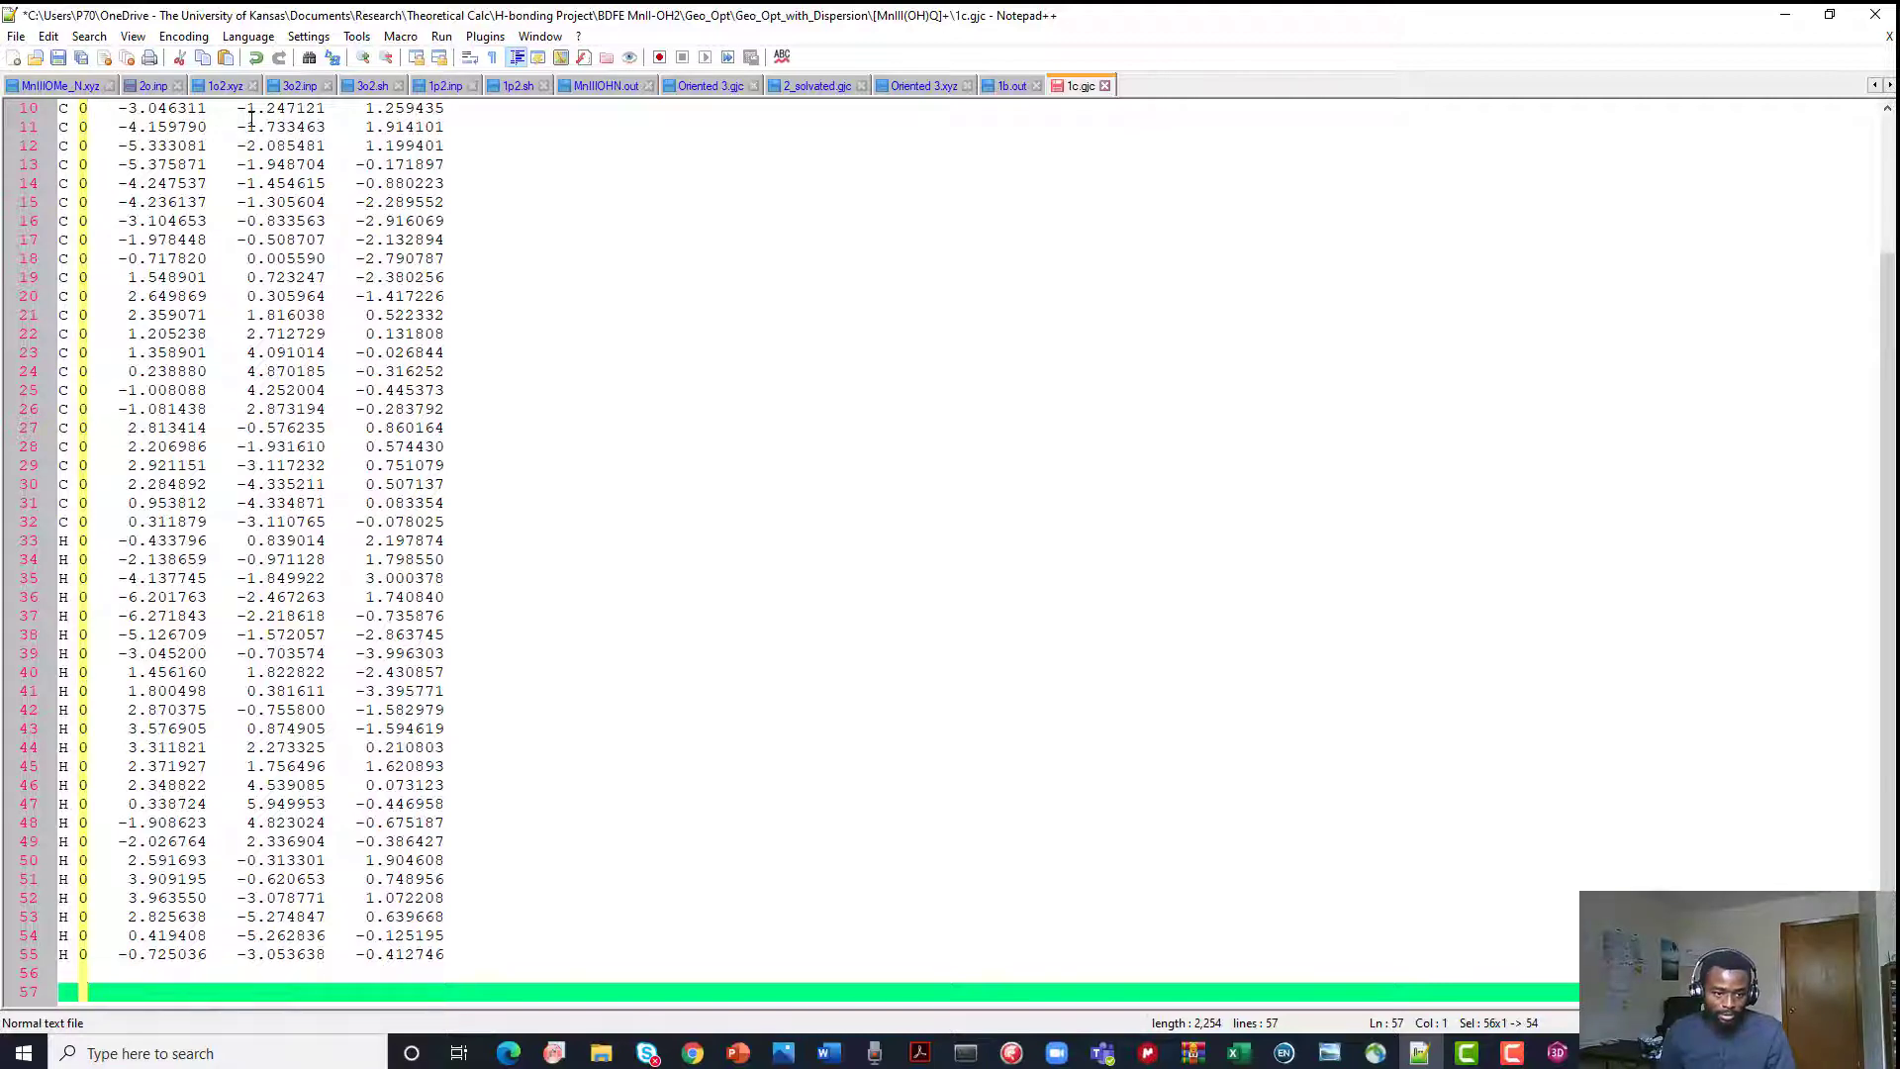
pyautogui.press('Delete')
pyautogui.scroll(3, 135, 119)
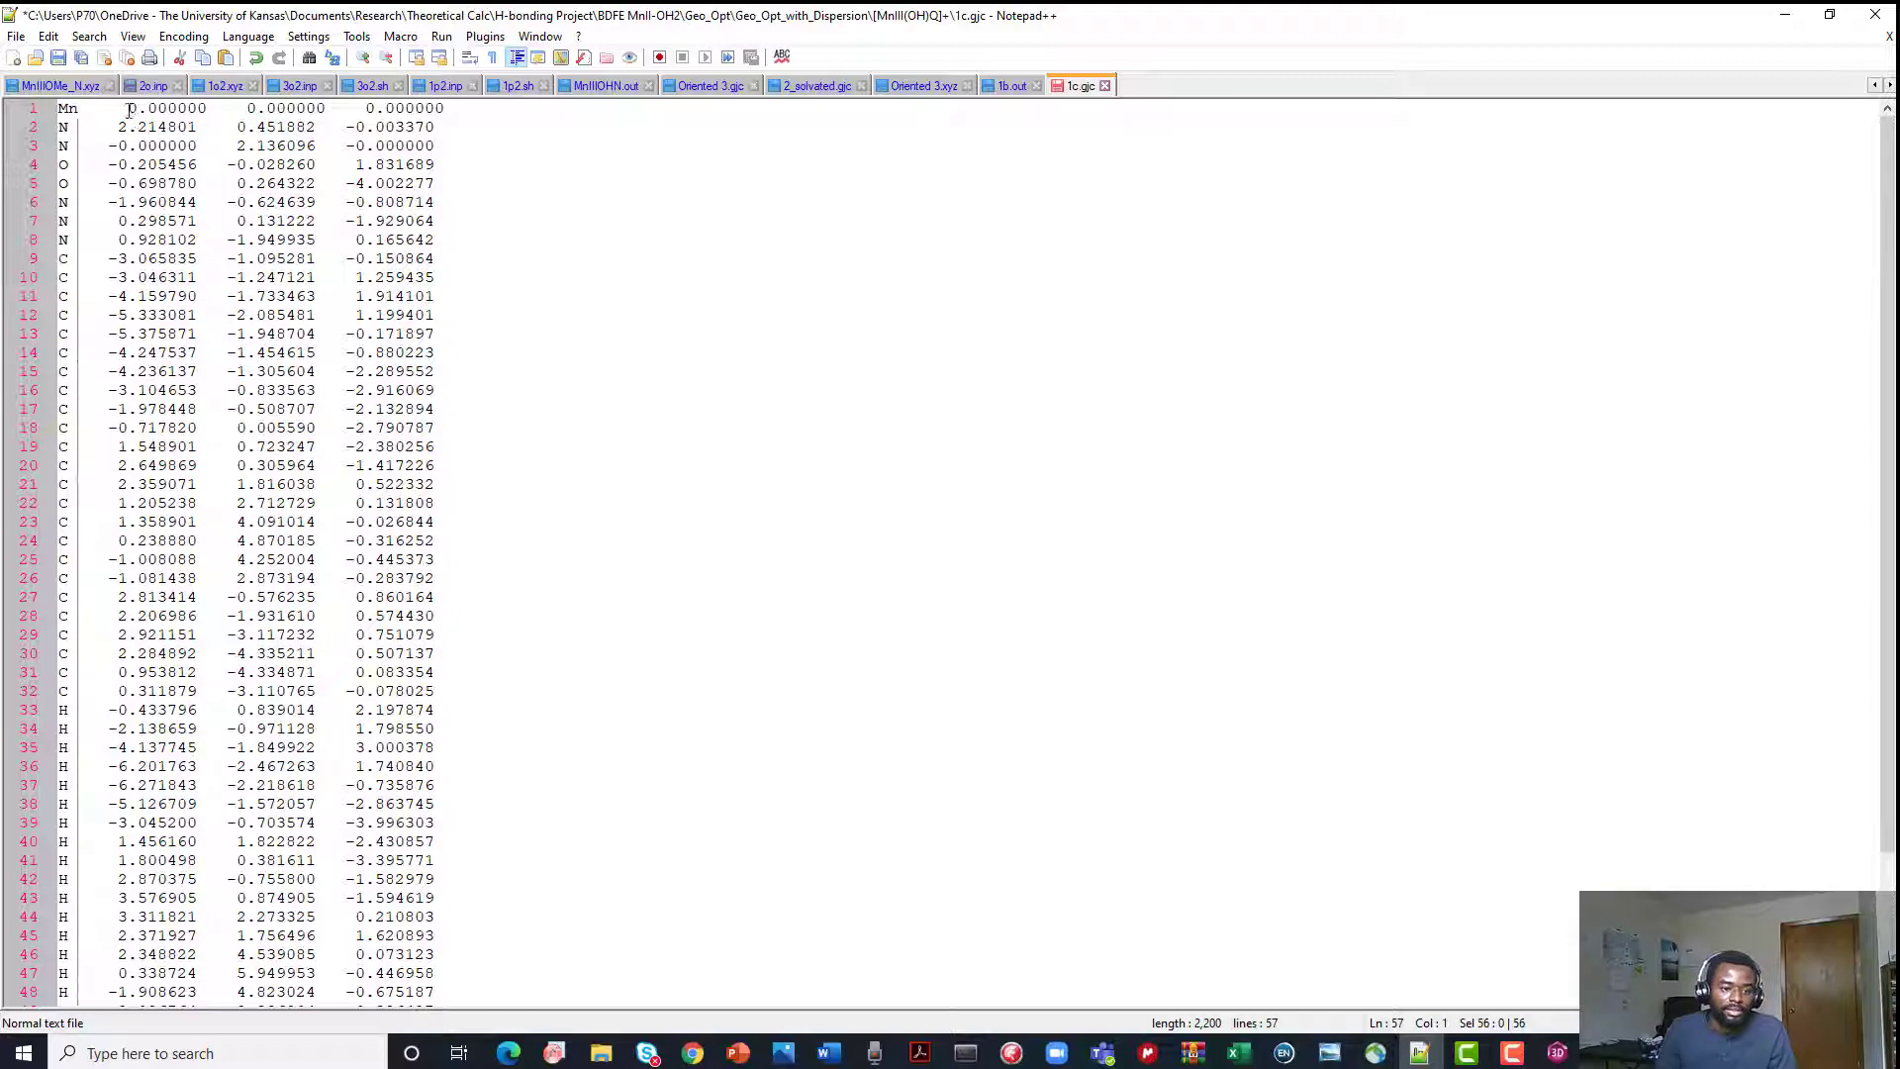
# Delete one extra space before Mn's first coordinate so line 1 aligns with the other atoms
pyautogui.click(171, 107)
pyautogui.press('BackSpace')
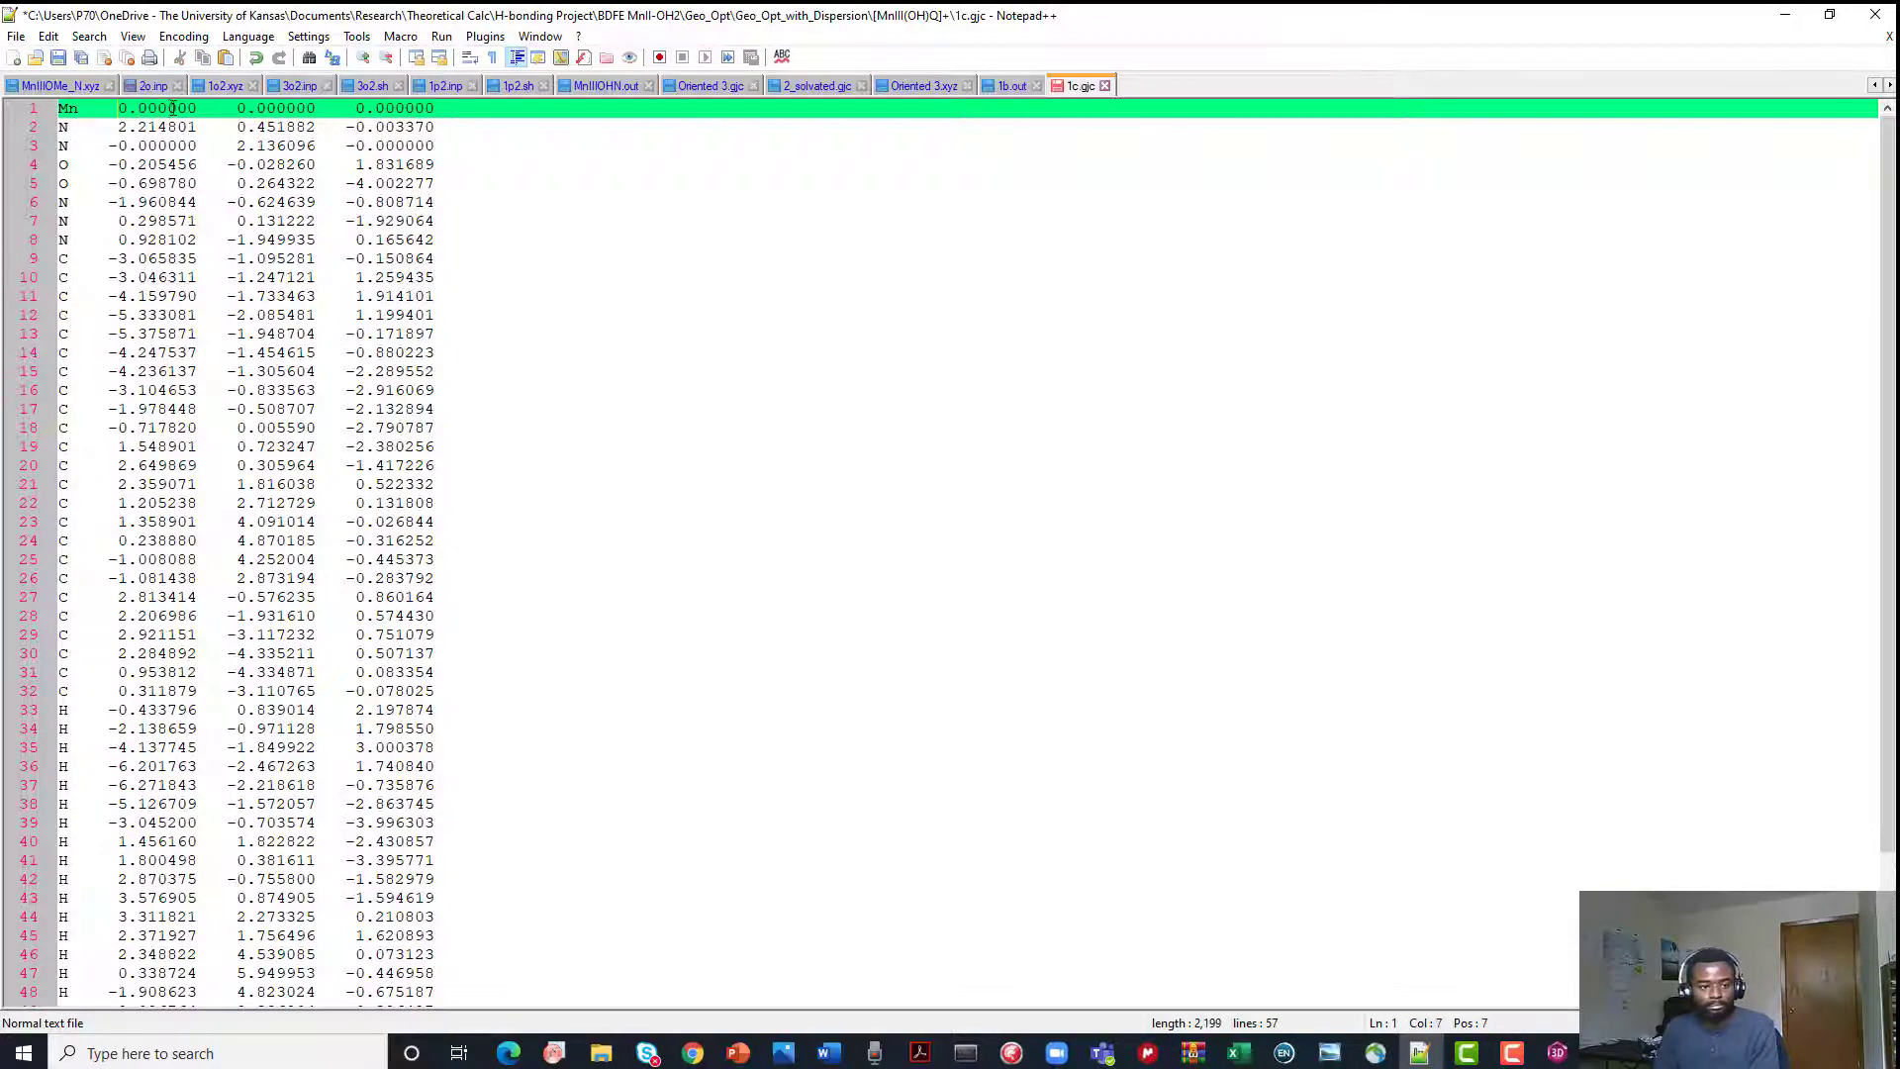
pyautogui.click(529, 227)
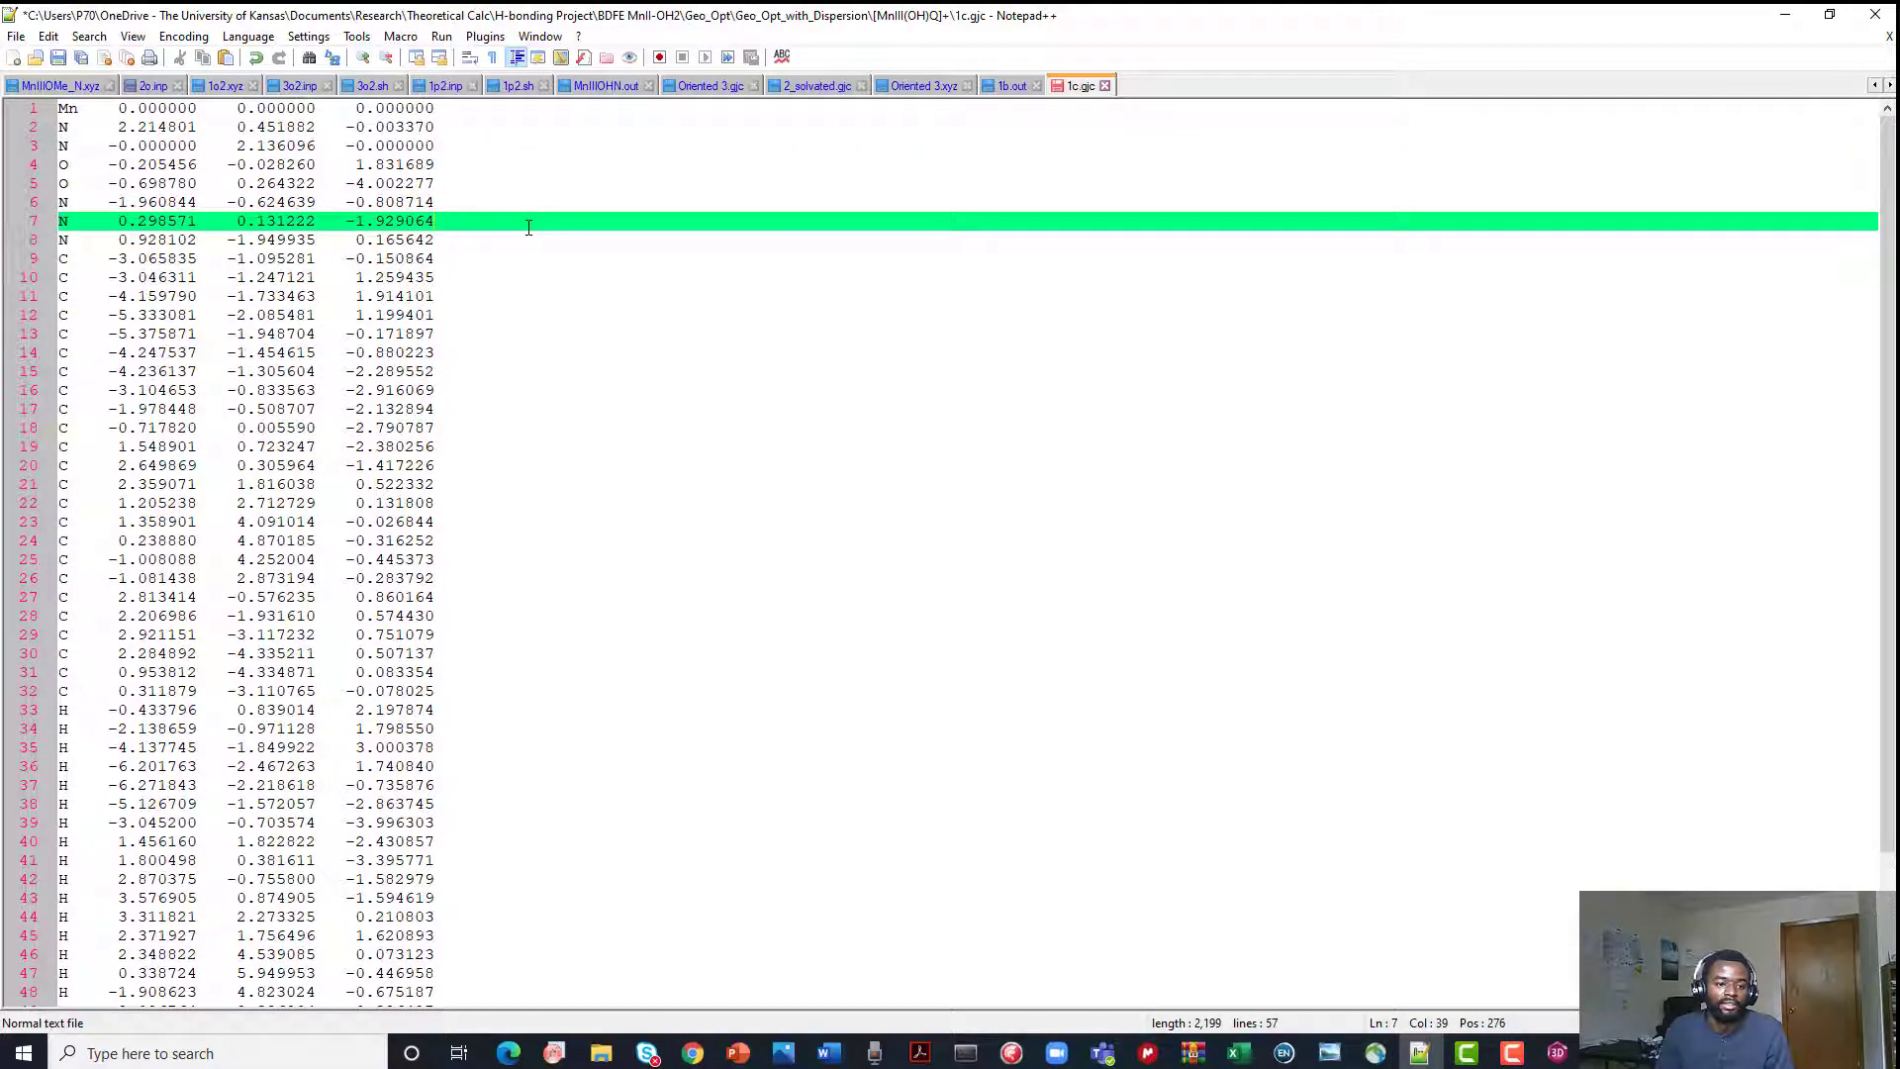